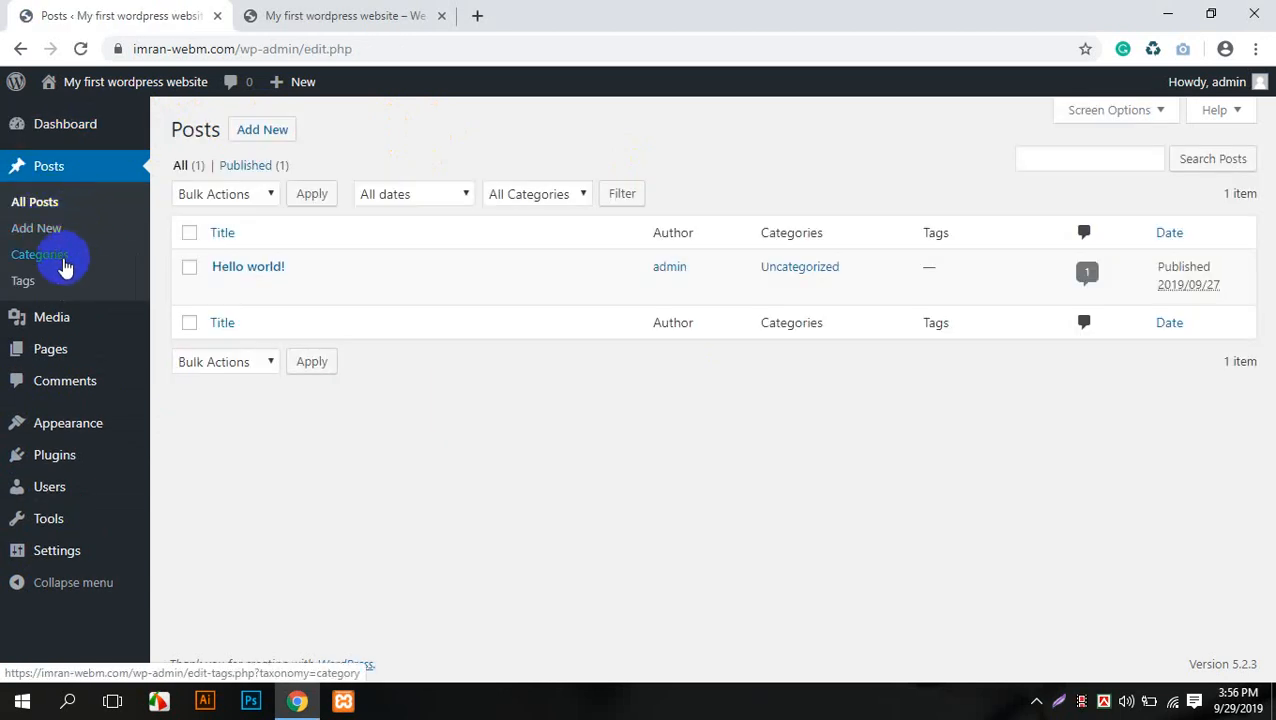
- Examine the Hello world! post on the live site and its author and publish date in the posts list
{"action": "left_click", "coordinate": [42, 204]}
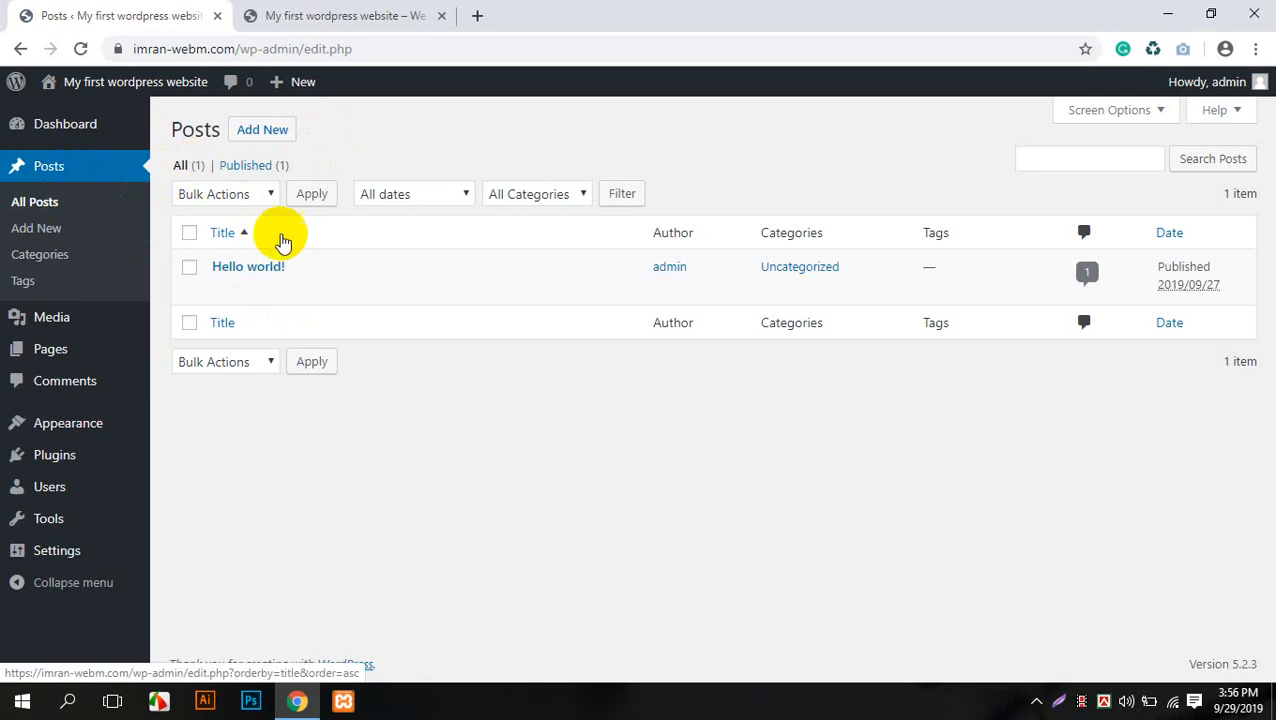
{"action": "left_click", "coordinate": [364, 12]}
{"action": "left_click_drag", "start_coordinate": [180, 304], "coordinate": [541, 316]}
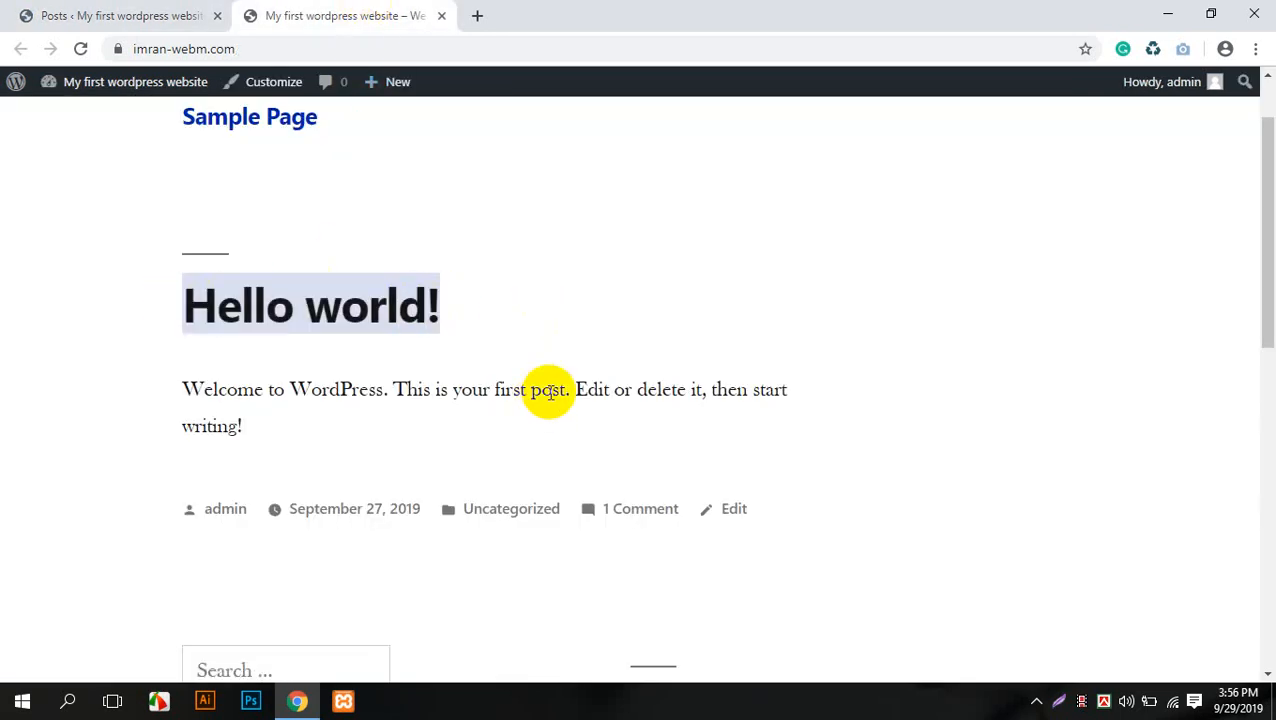
{"action": "left_click", "coordinate": [120, 15]}
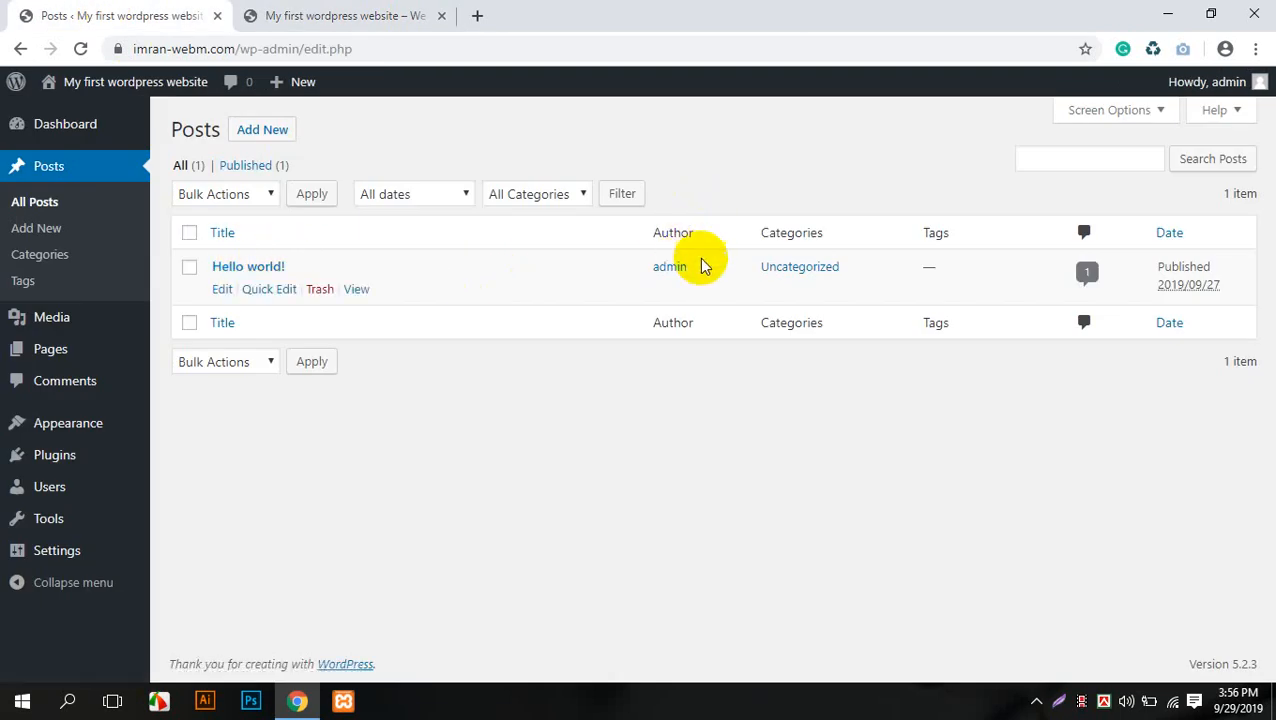
{"action": "left_click_drag", "start_coordinate": [698, 264], "coordinate": [649, 273]}
{"action": "left_click", "coordinate": [730, 450]}
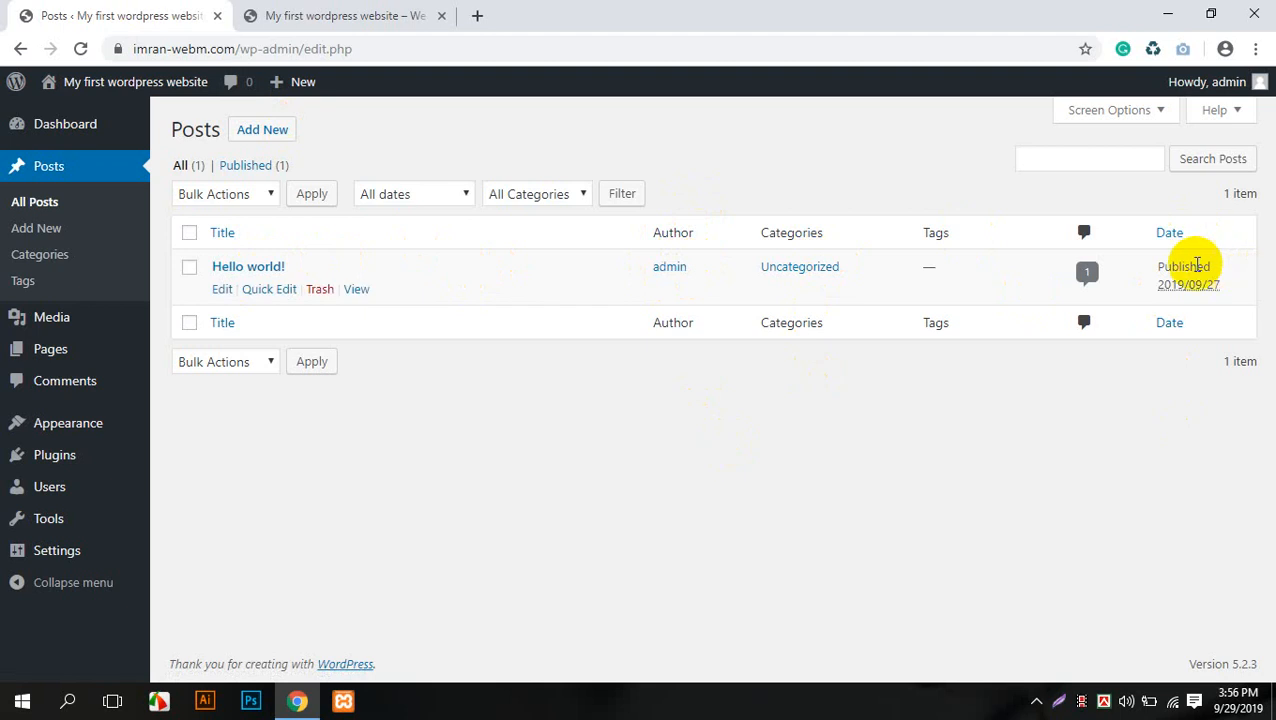
{"action": "left_click_drag", "start_coordinate": [1226, 285], "coordinate": [1145, 279]}
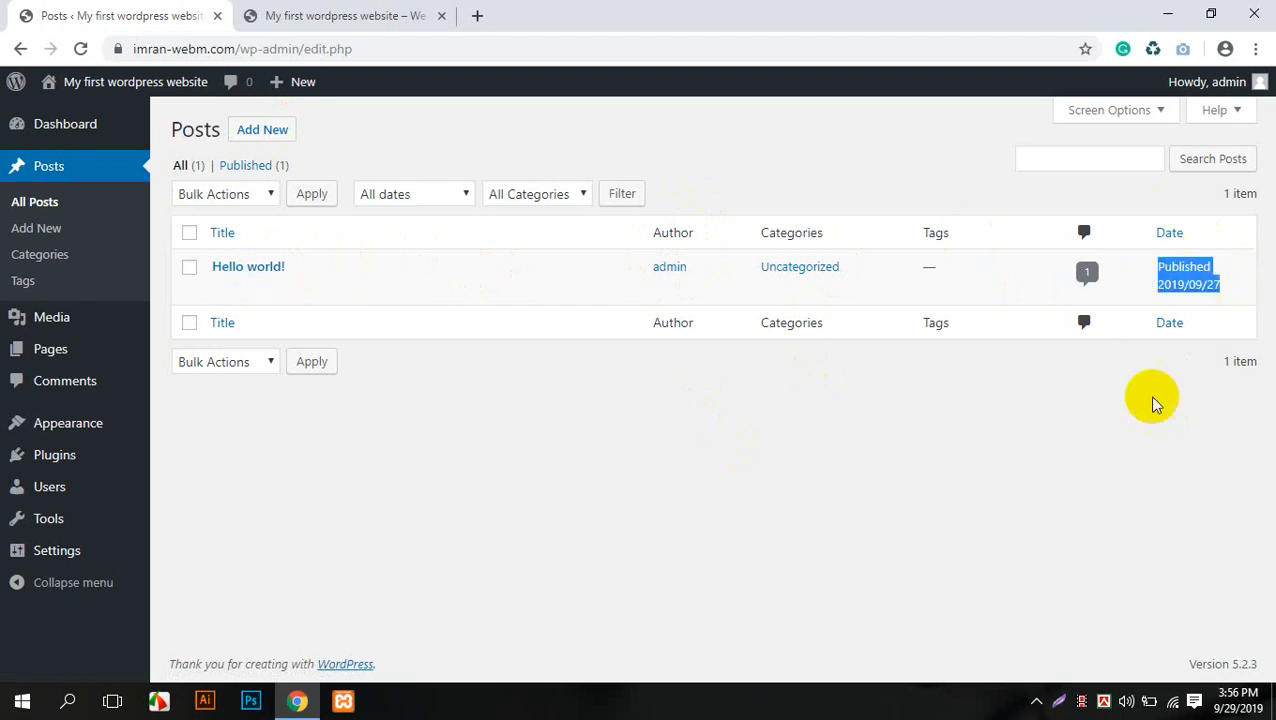
{"action": "left_click", "coordinate": [1185, 342]}
{"action": "mouse_move", "coordinate": [1192, 285]}
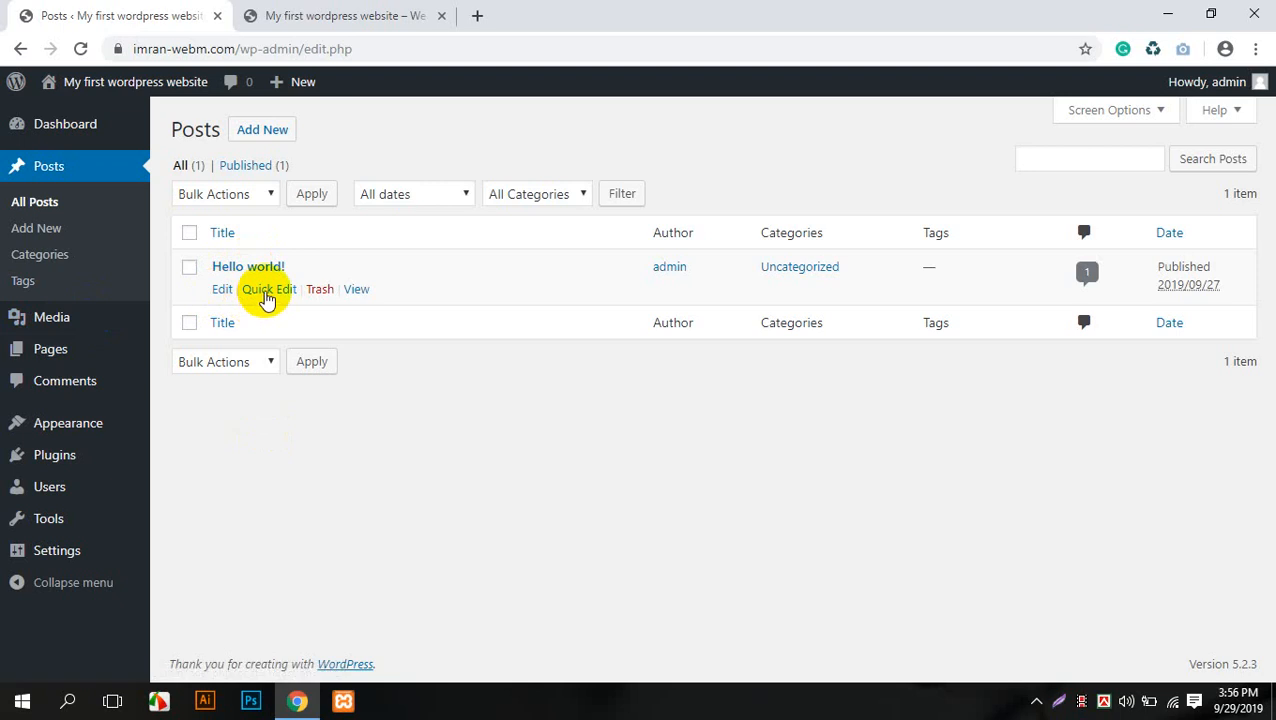
- Open the Hello world! post in the block editor and dismiss the welcome tip
{"action": "right_click", "coordinate": [224, 289]}
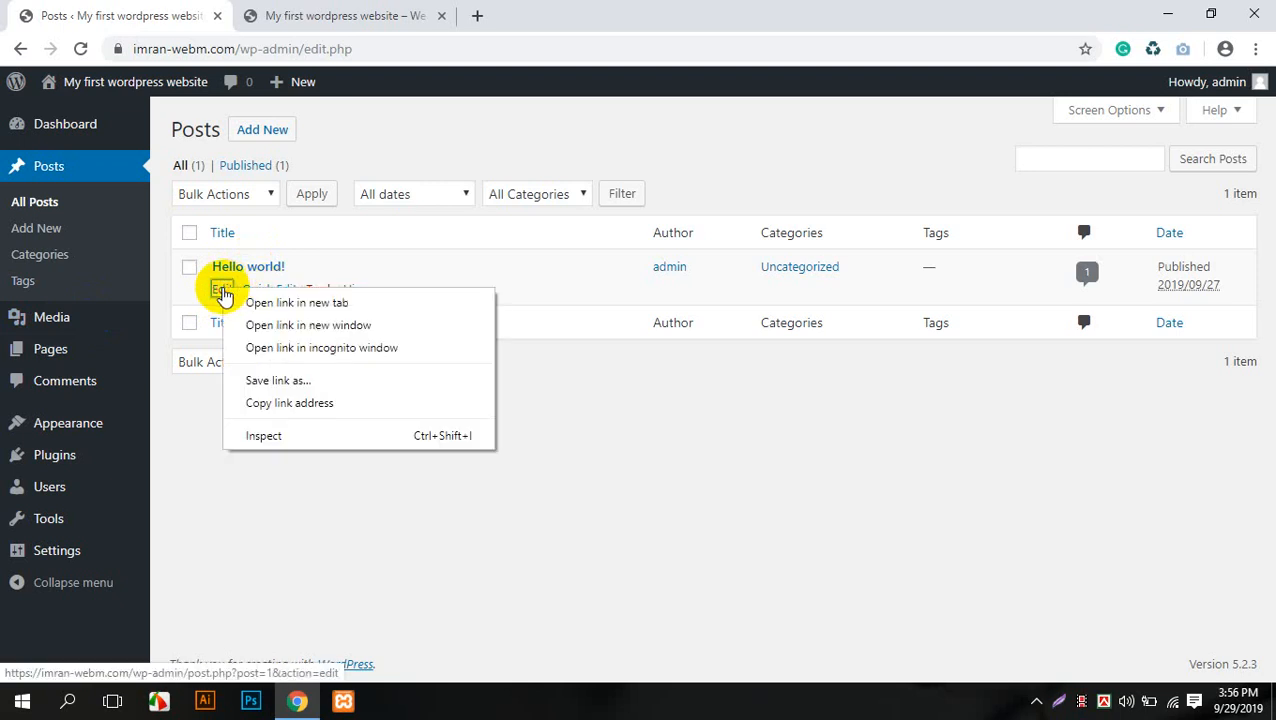
{"action": "left_click", "coordinate": [282, 544]}
{"action": "left_click", "coordinate": [222, 288]}
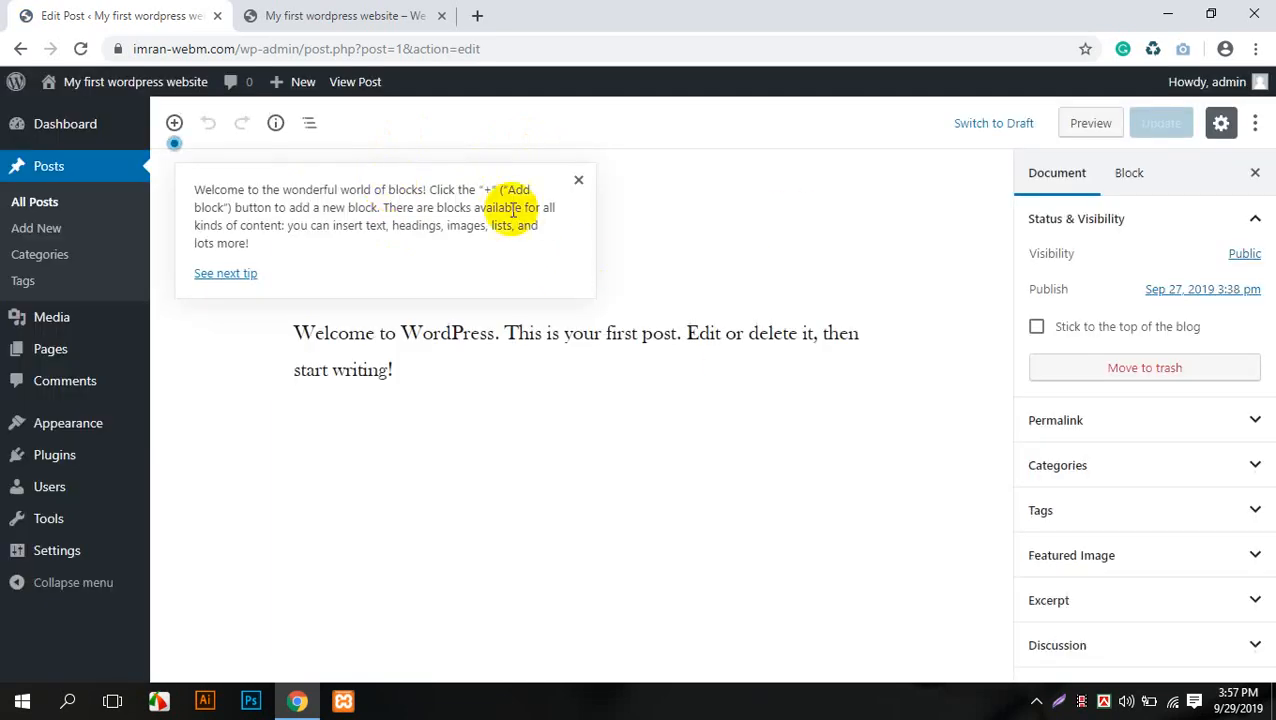
{"action": "left_click", "coordinate": [588, 190]}
- Replace the post's title with "হেলু বৃষ্টি"
{"action": "left_click", "coordinate": [298, 252]}
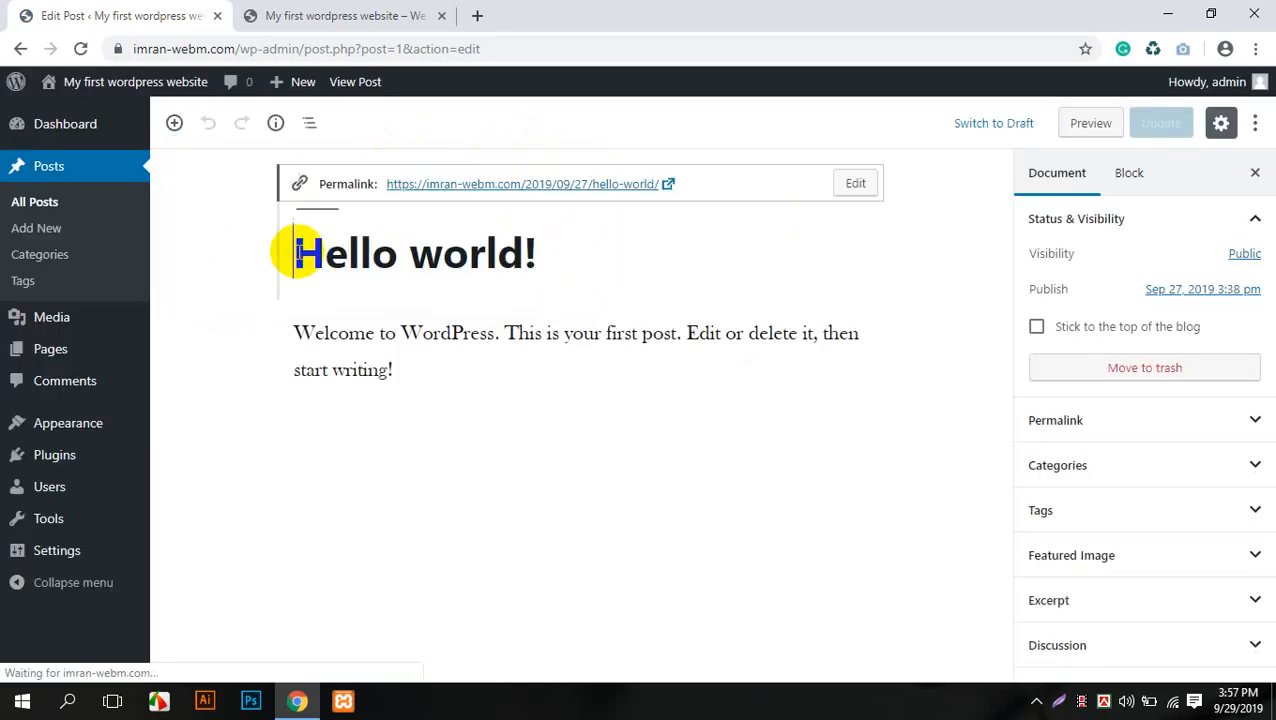
{"action": "left_click_drag", "start_coordinate": [573, 246], "coordinate": [273, 253]}
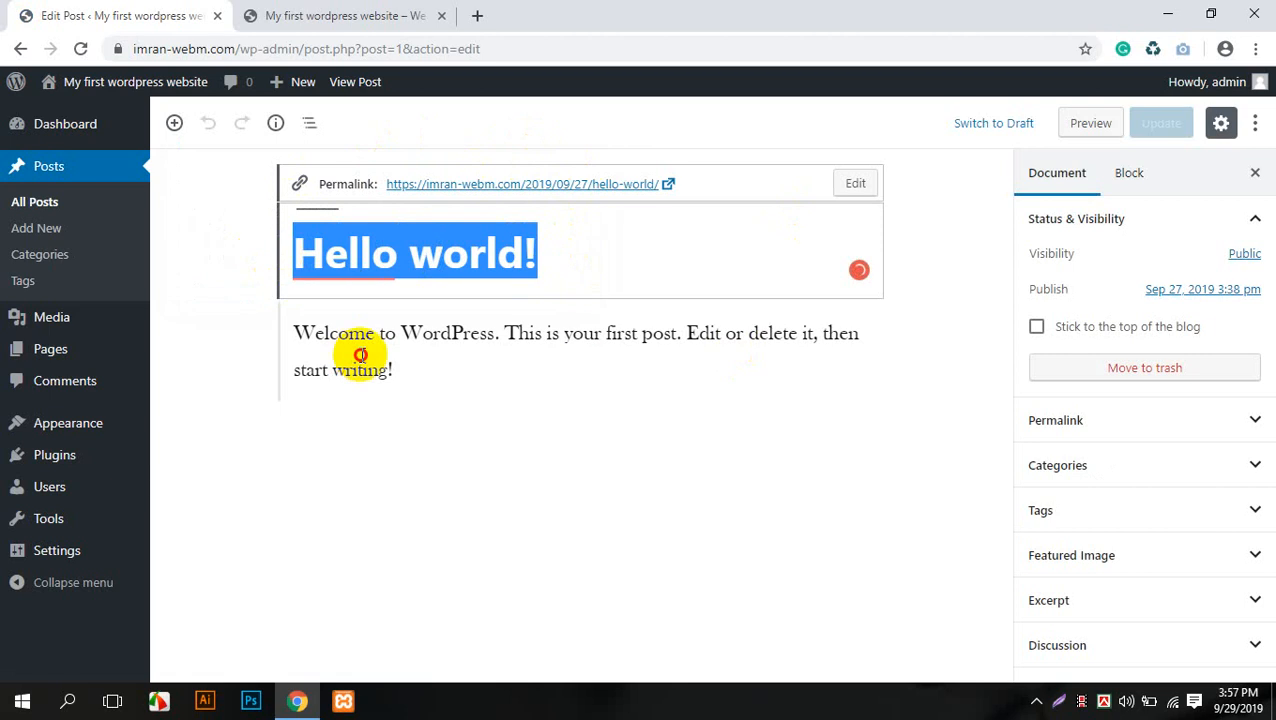
{"action": "left_click", "coordinate": [363, 369]}
{"action": "left_click_drag", "start_coordinate": [424, 375], "coordinate": [202, 345]}
{"action": "left_click_drag", "start_coordinate": [590, 239], "coordinate": [350, 304]}
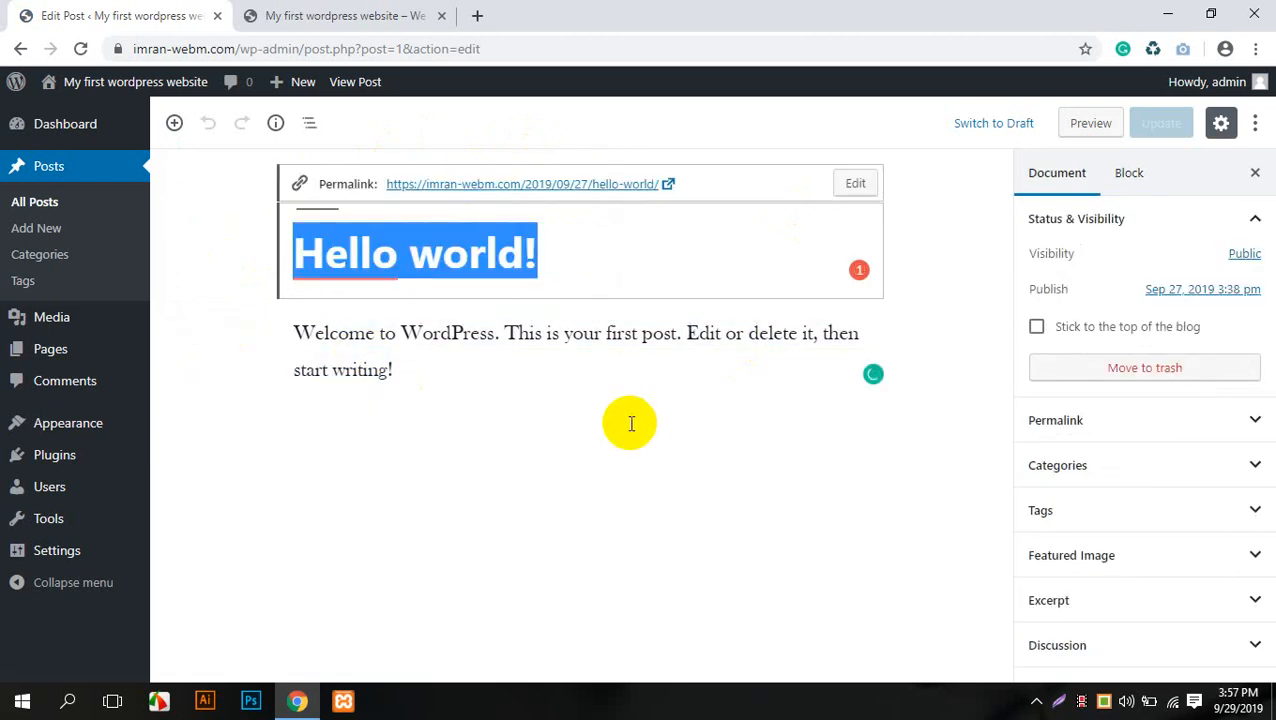
{"action": "type", "text": "হেলু"}
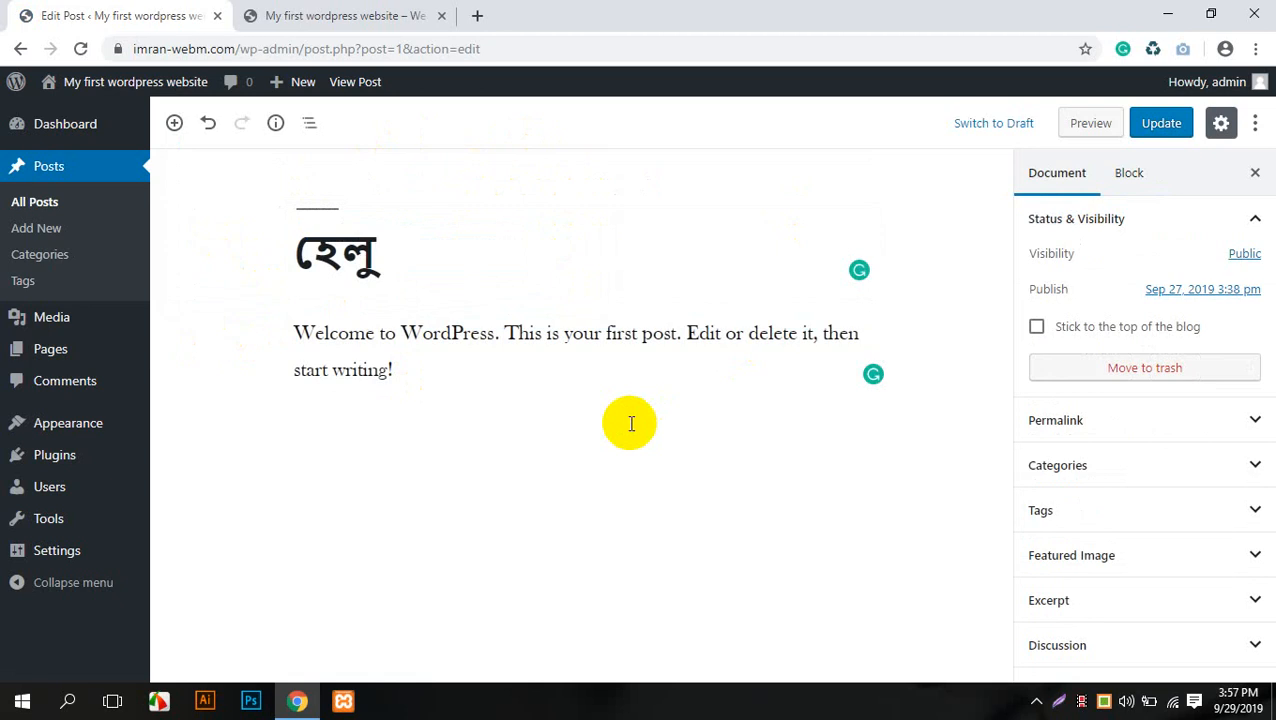
{"action": "type", "text": " বৃষ্টি"}
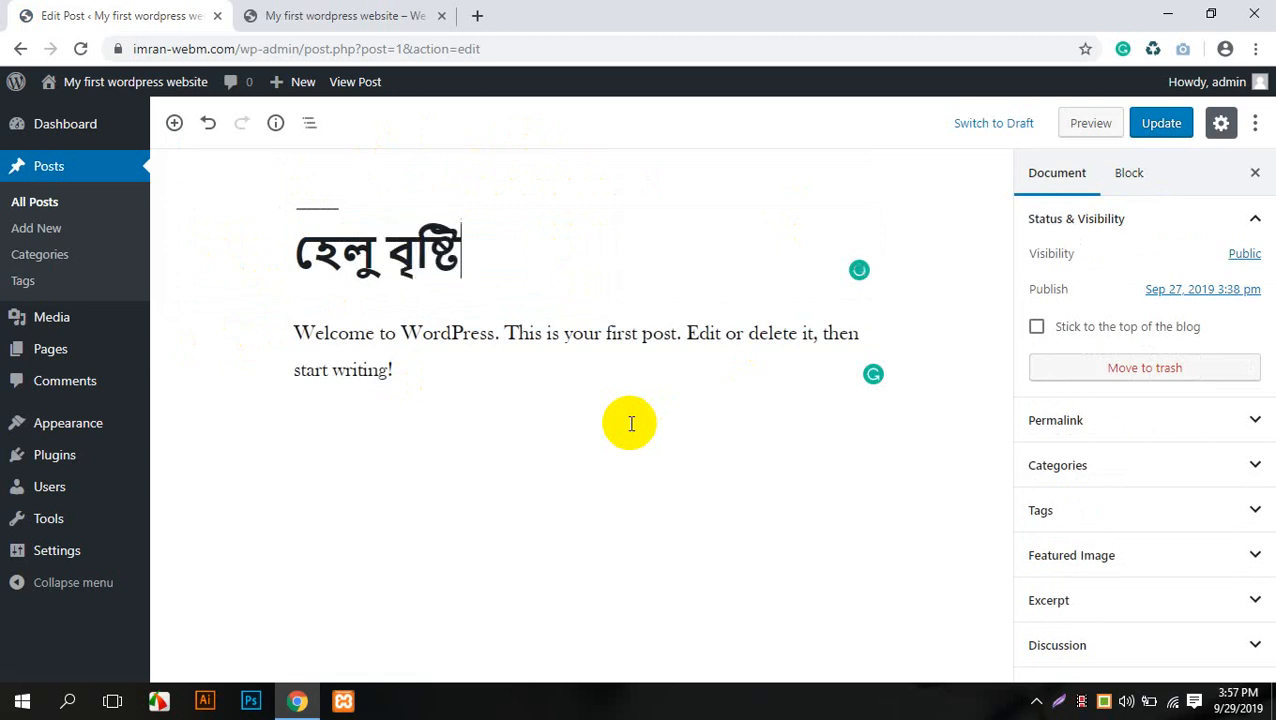
- Replace the post's body paragraph with "তুমি আসলেই খালি কিচুরি খেতে ইচ্ছা করে"
{"action": "left_click_drag", "start_coordinate": [449, 366], "coordinate": [315, 333]}
{"action": "left_click", "coordinate": [399, 365]}
{"action": "left_click_drag", "start_coordinate": [434, 364], "coordinate": [254, 323]}
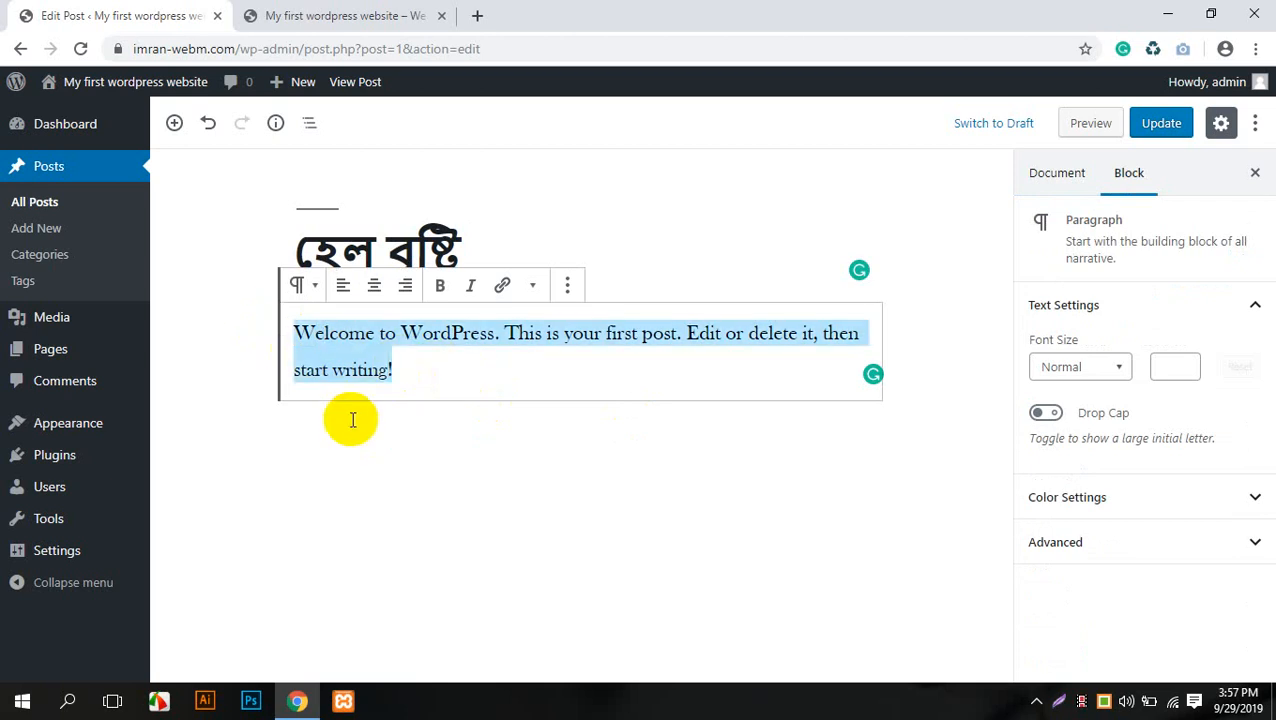
{"action": "type", "text": "তুমি"}
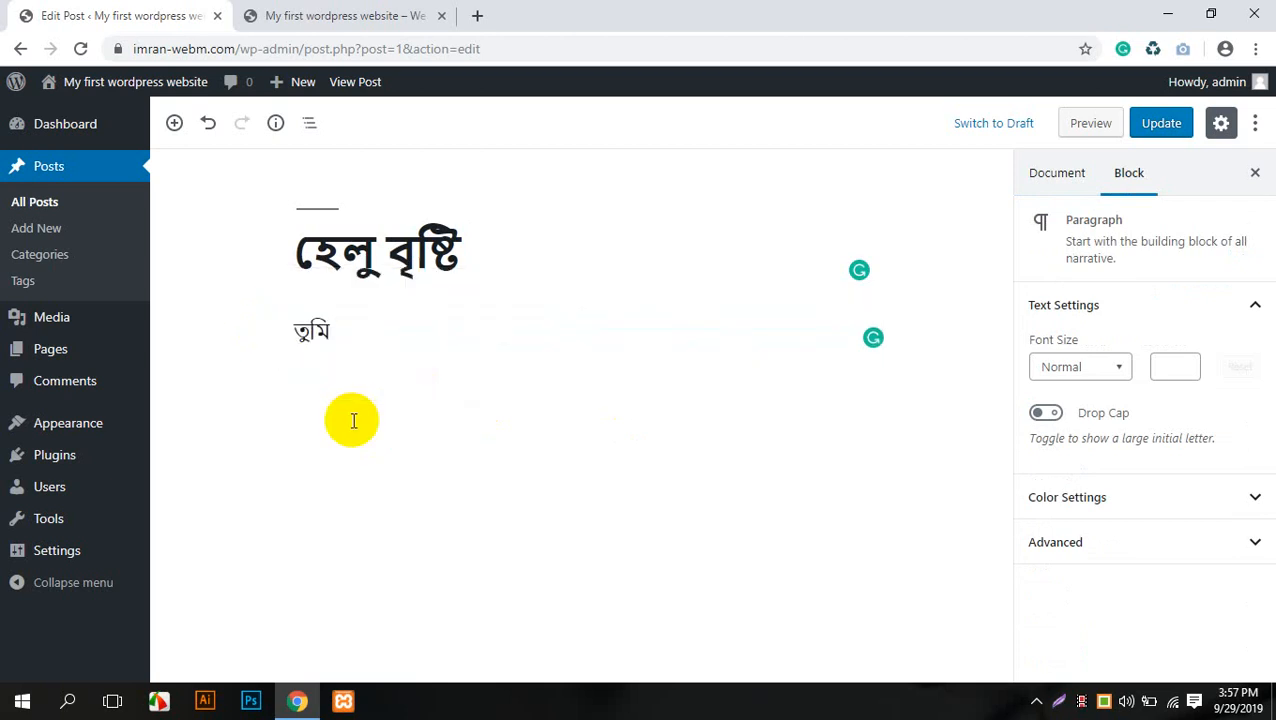
{"action": "type", "text": " আসলেই খালি কি"}
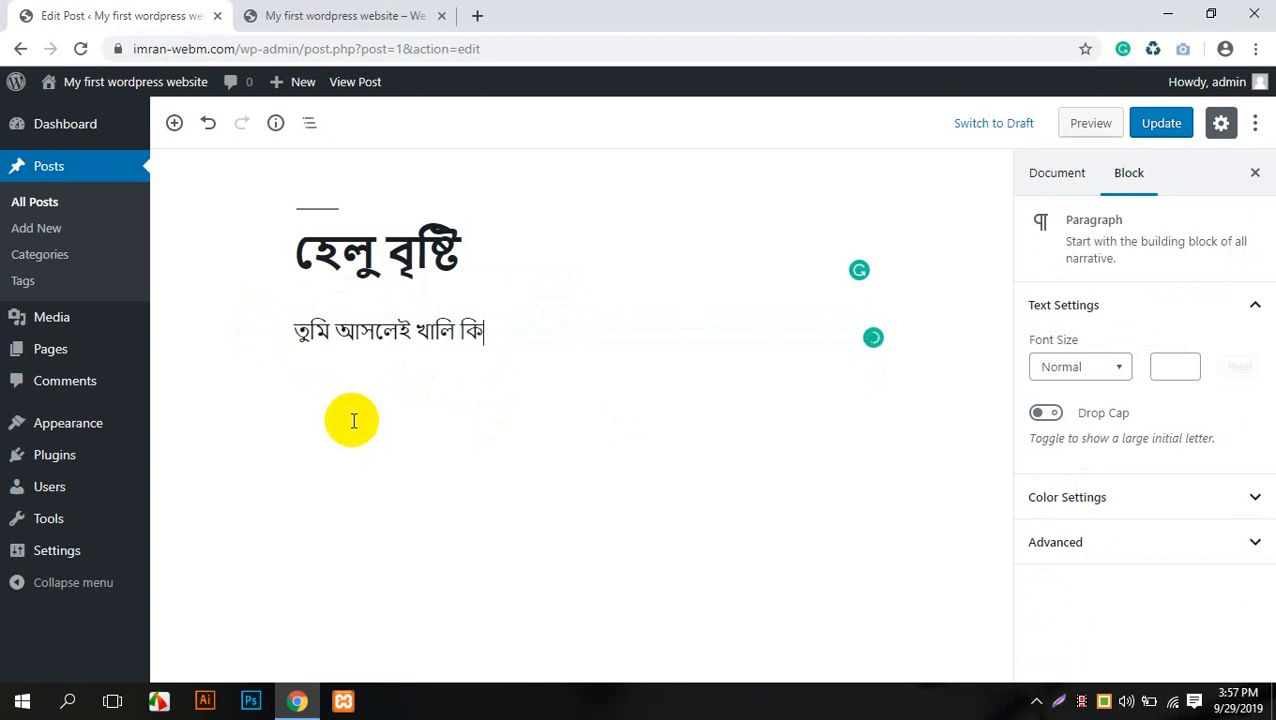
{"action": "type", "text": "চুরি খেতে উচ"}
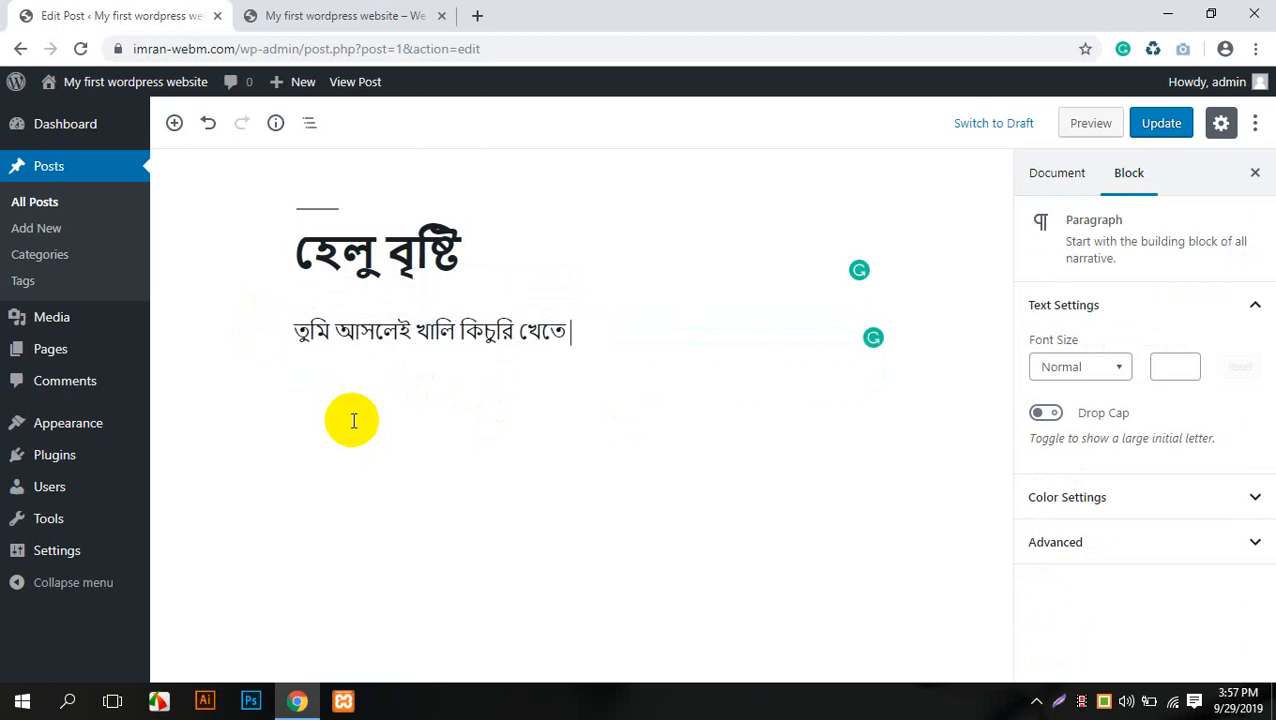
{"action": "type", "text": "্ছা করে"}
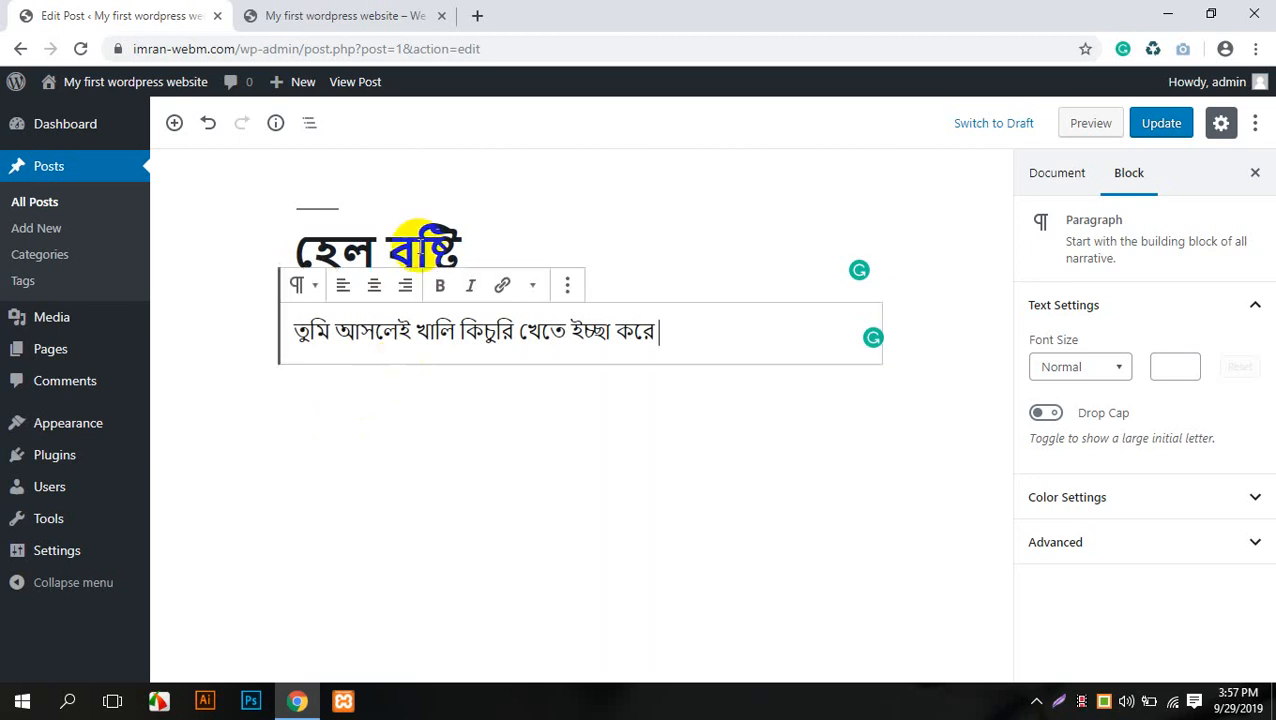
- Update the post with its new title and body, and reload the live home page to check it
{"action": "right_click", "coordinate": [1180, 128]}
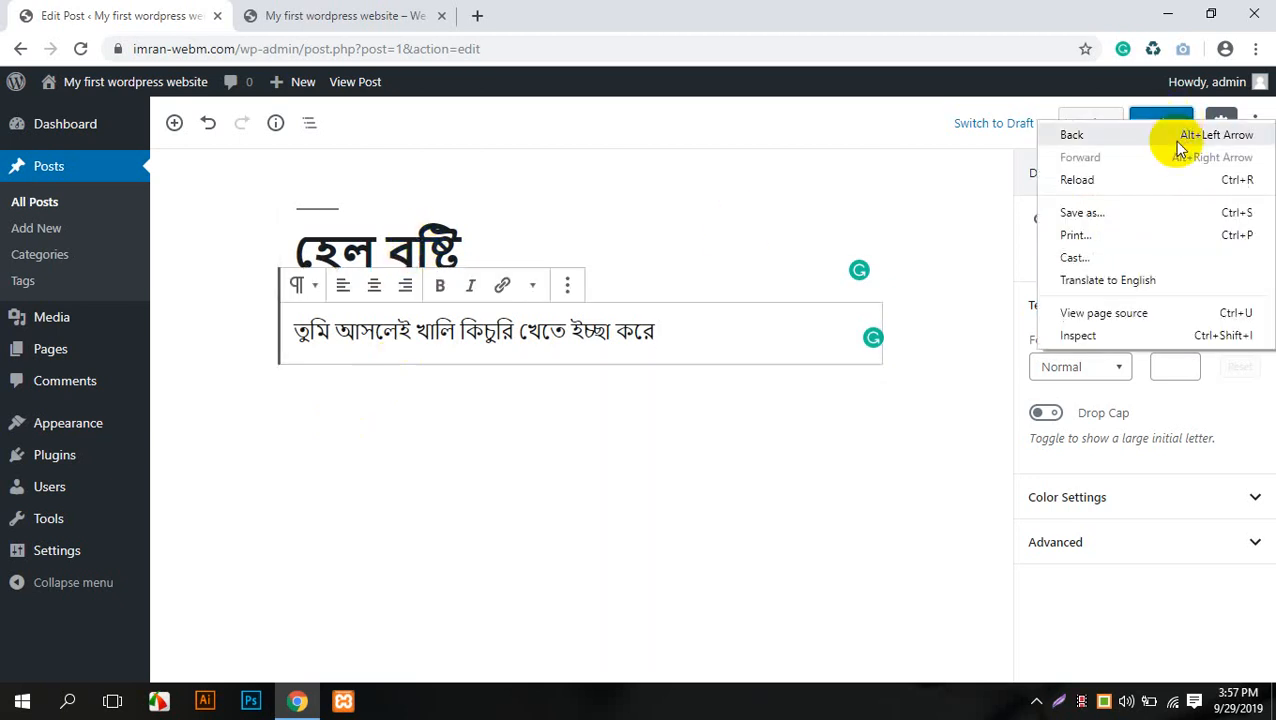
{"action": "left_click", "coordinate": [1103, 86]}
{"action": "left_click", "coordinate": [1163, 125]}
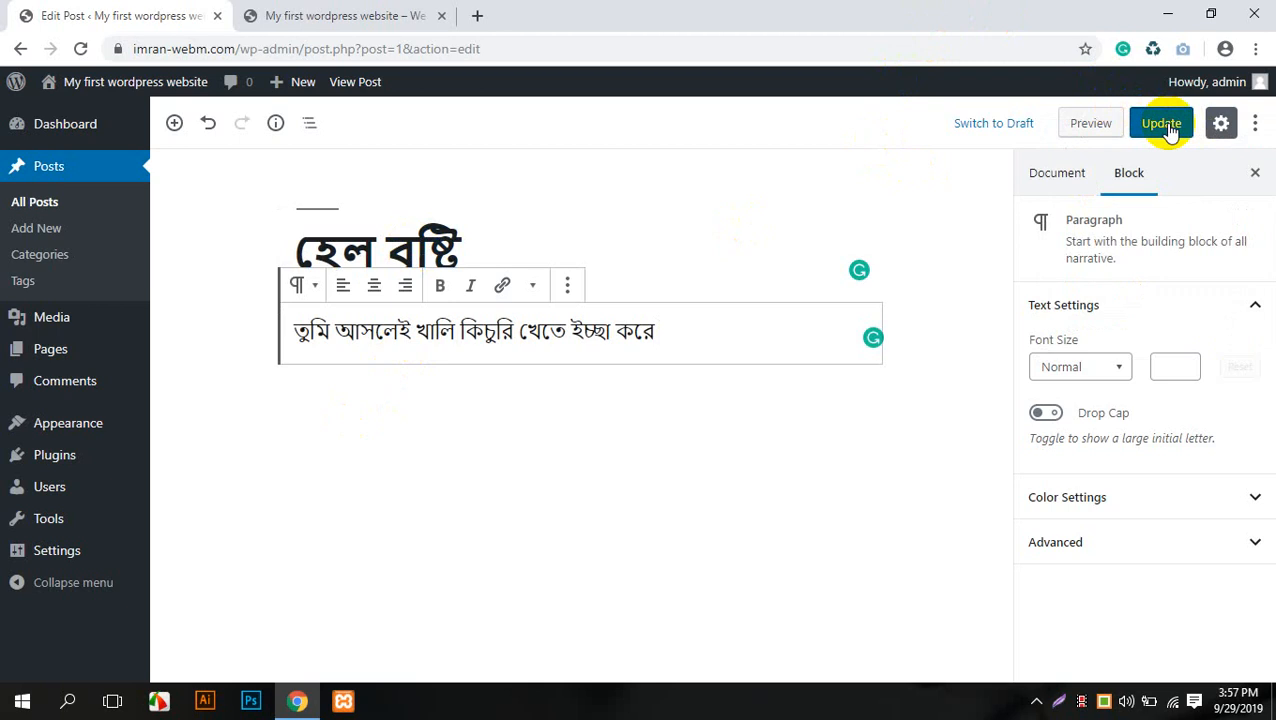
{"action": "left_click", "coordinate": [370, 12]}
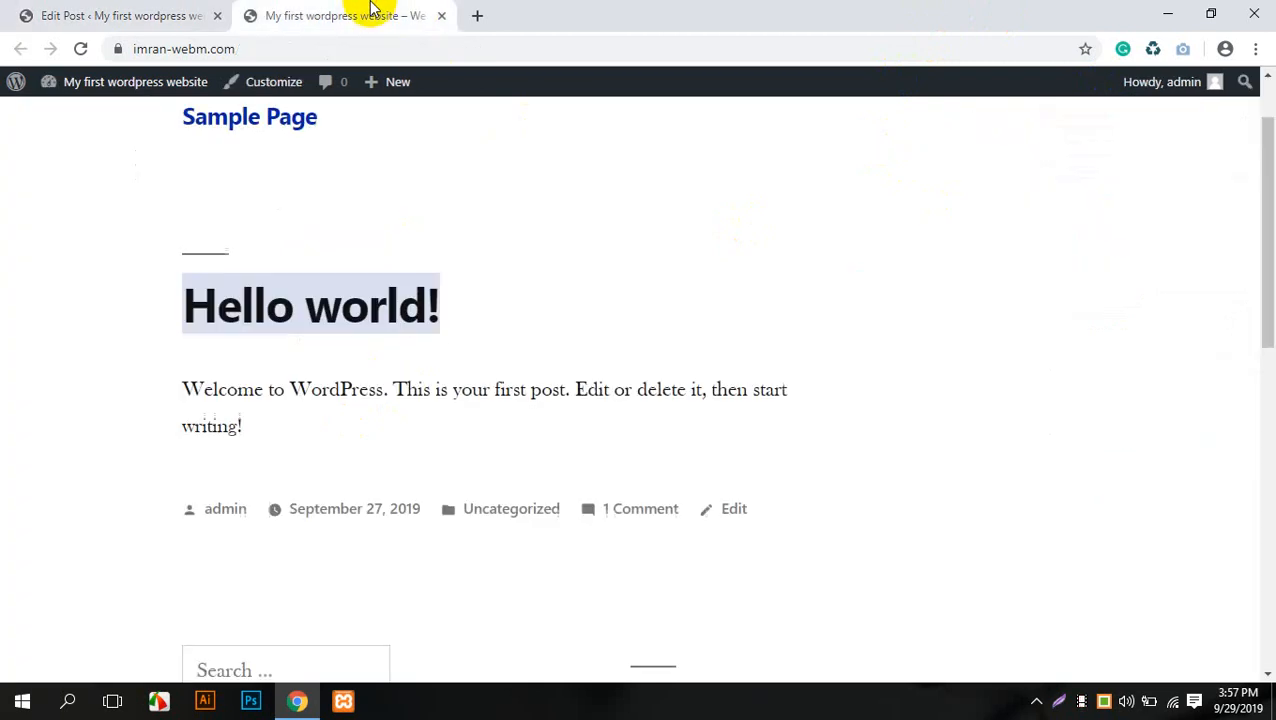
{"action": "right_click", "coordinate": [558, 226]}
{"action": "left_click", "coordinate": [644, 284]}
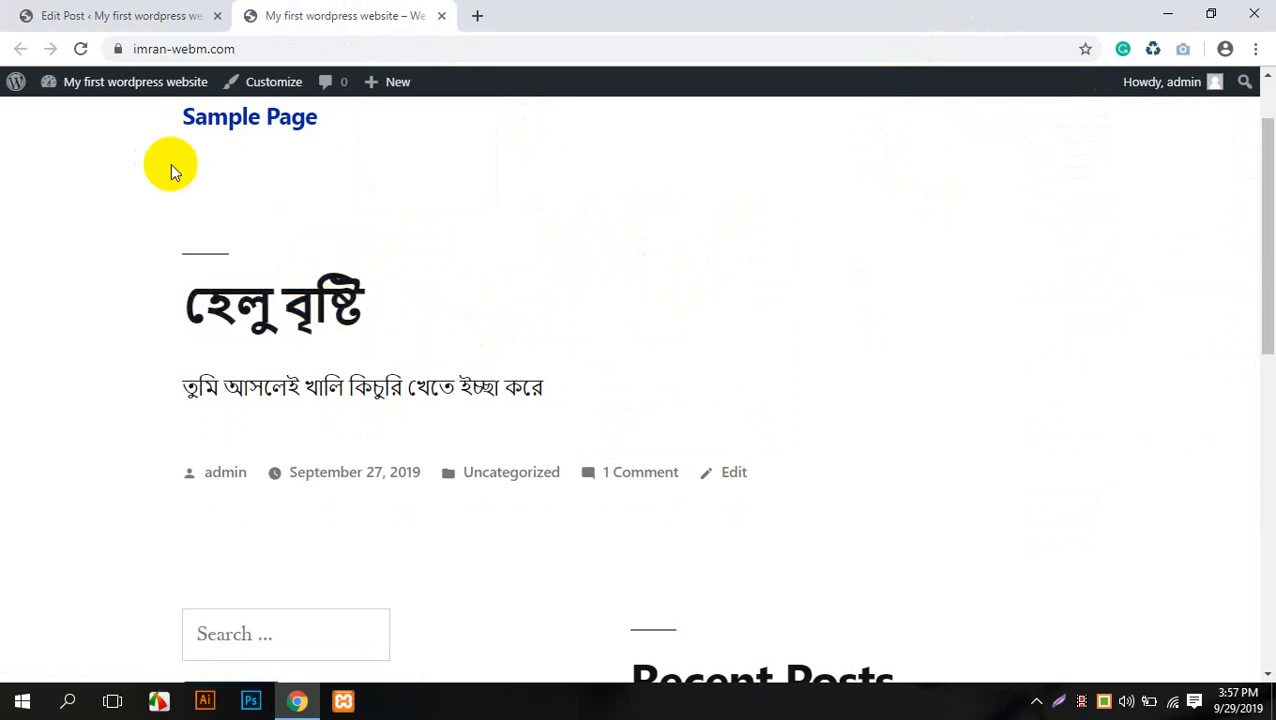
- Return to the list of all posts and open Quick Edit for the "হেলু বৃষ্টি" post
{"action": "left_click", "coordinate": [98, 10]}
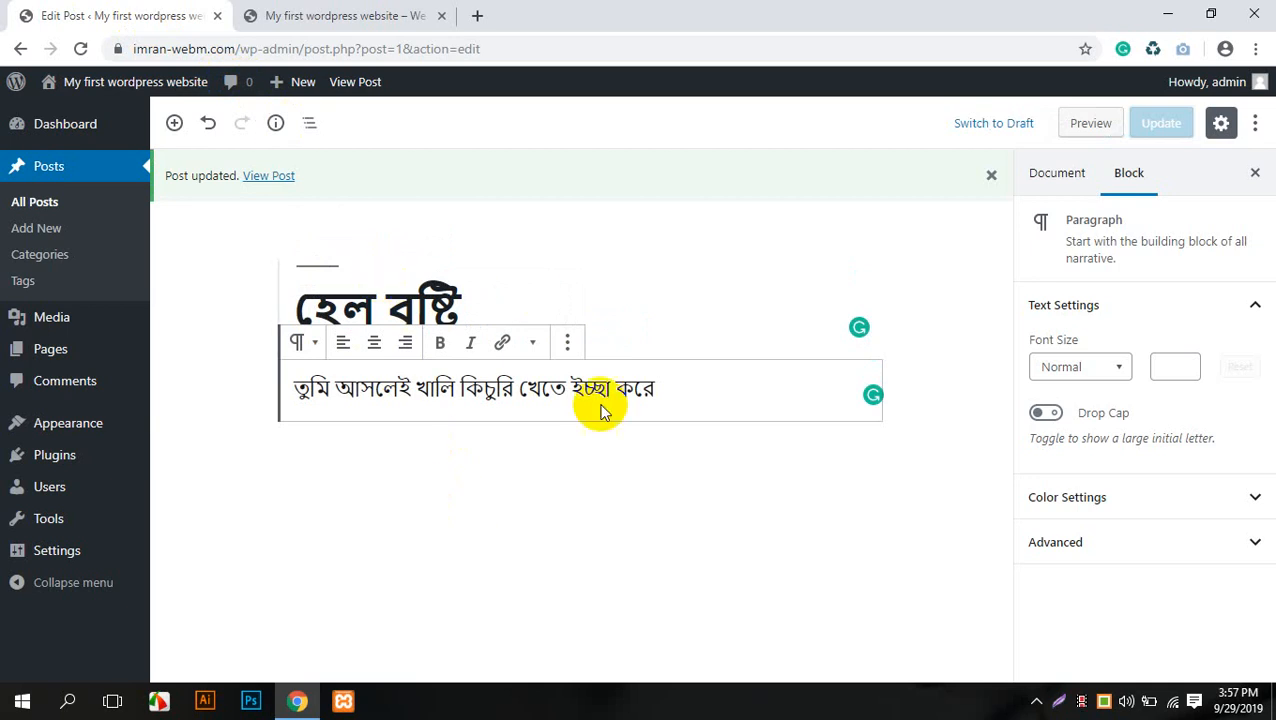
{"action": "left_click", "coordinate": [53, 208]}
{"action": "mouse_move", "coordinate": [277, 302]}
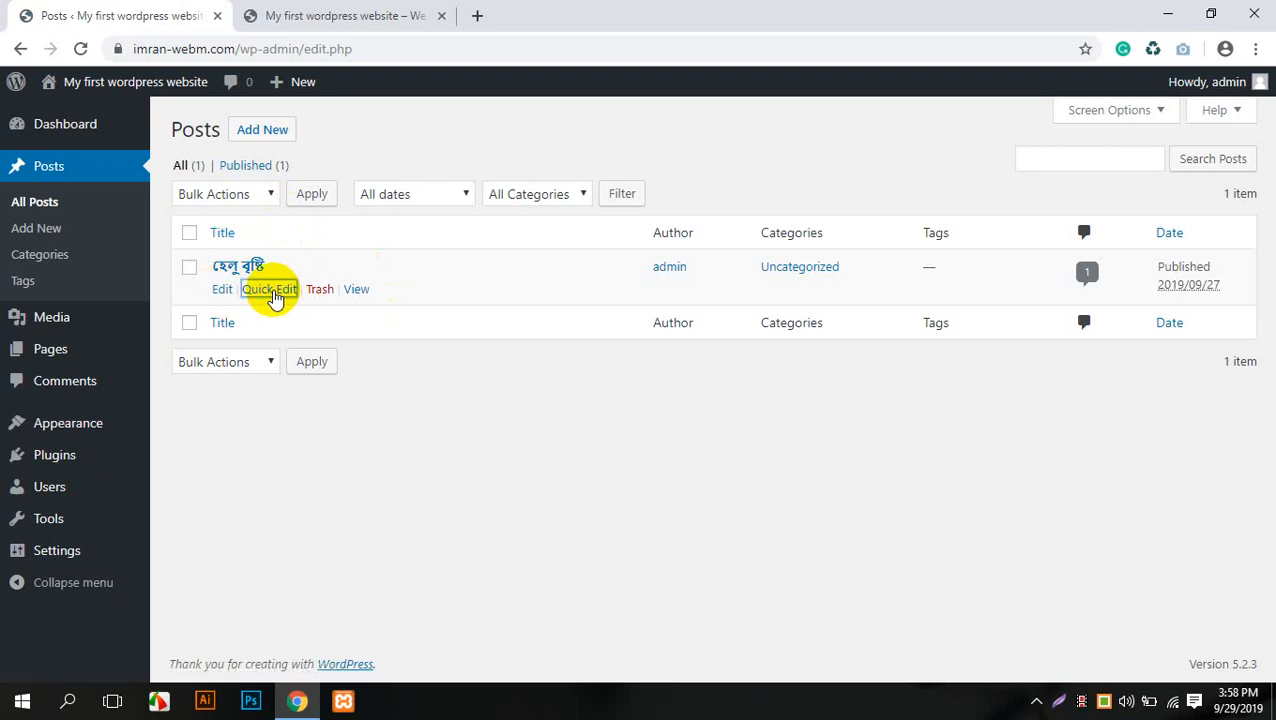
{"action": "left_click", "coordinate": [271, 291]}
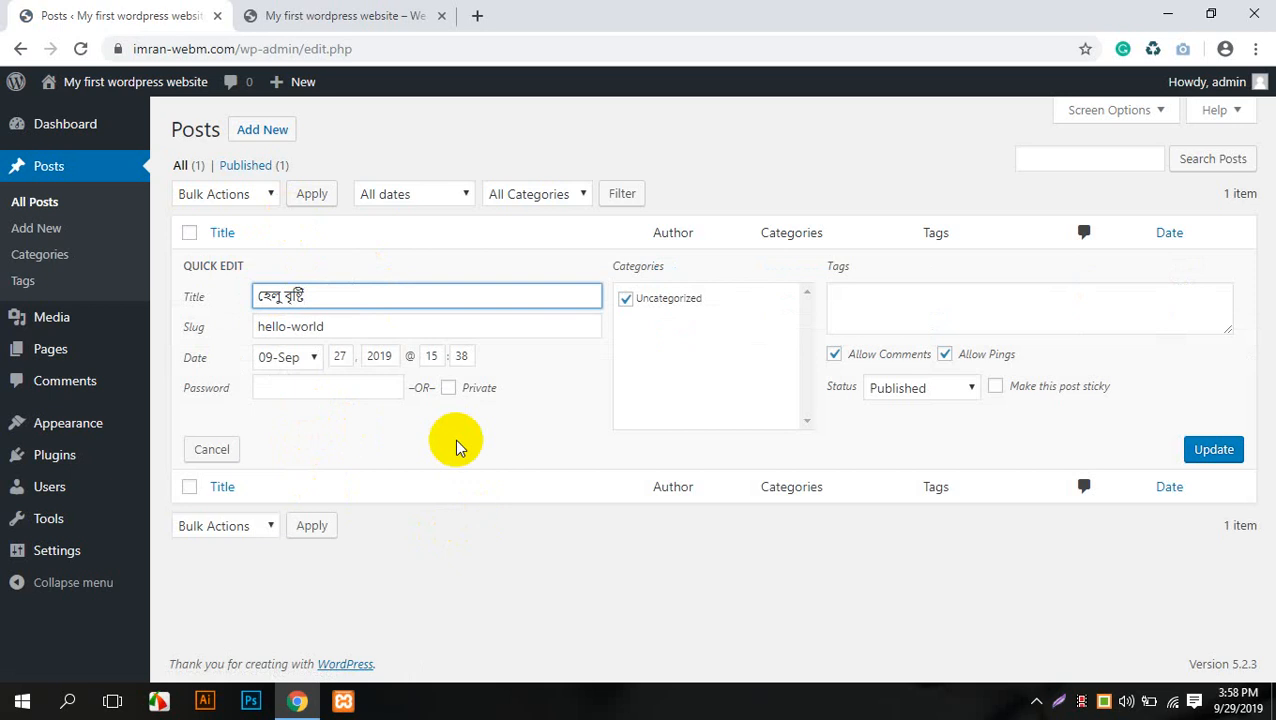
{"action": "left_click", "coordinate": [314, 292]}
{"action": "left_click_drag", "start_coordinate": [314, 292], "coordinate": [132, 305]}
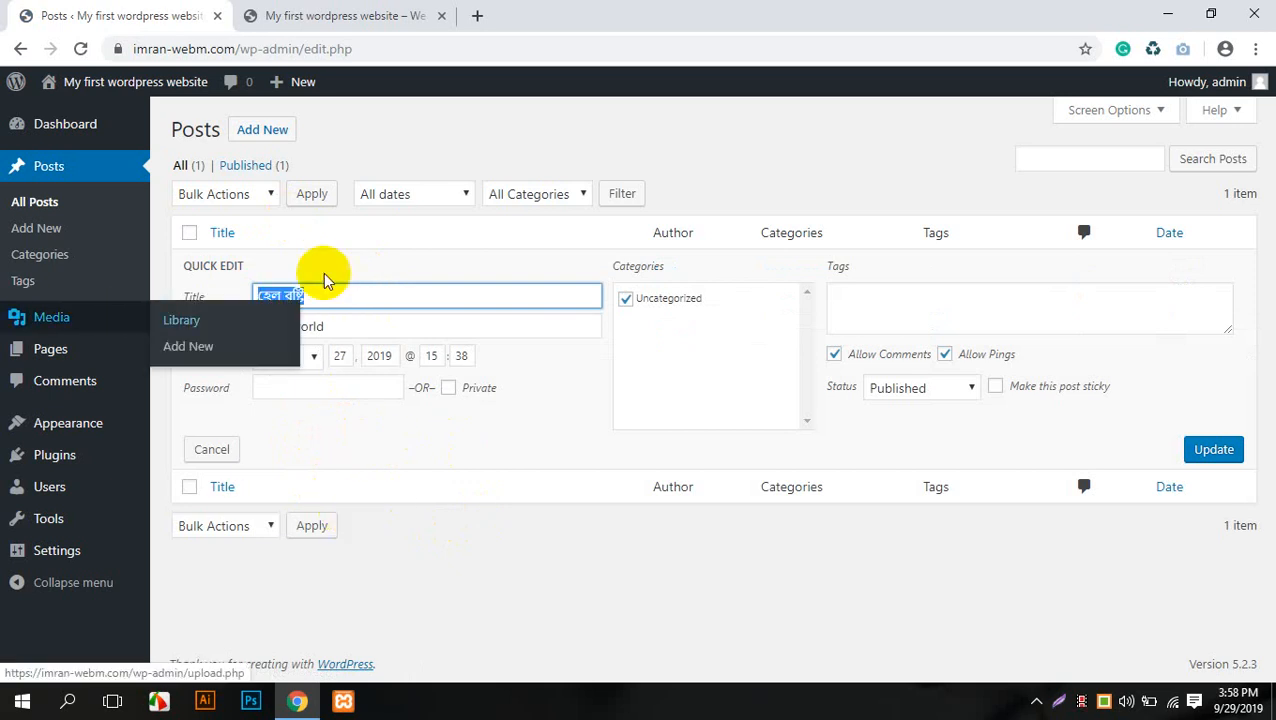
{"action": "left_click", "coordinate": [719, 119]}
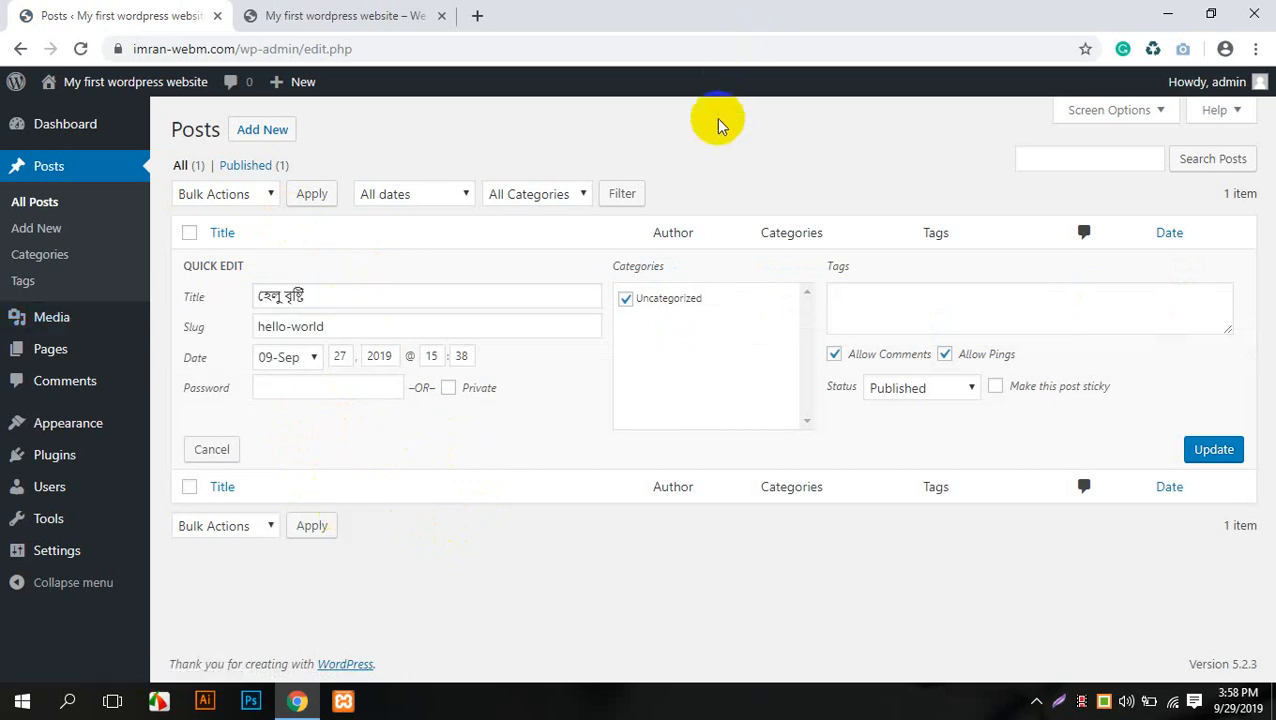
- View the post's title and body paragraph on the live home page
{"action": "left_click", "coordinate": [322, 14]}
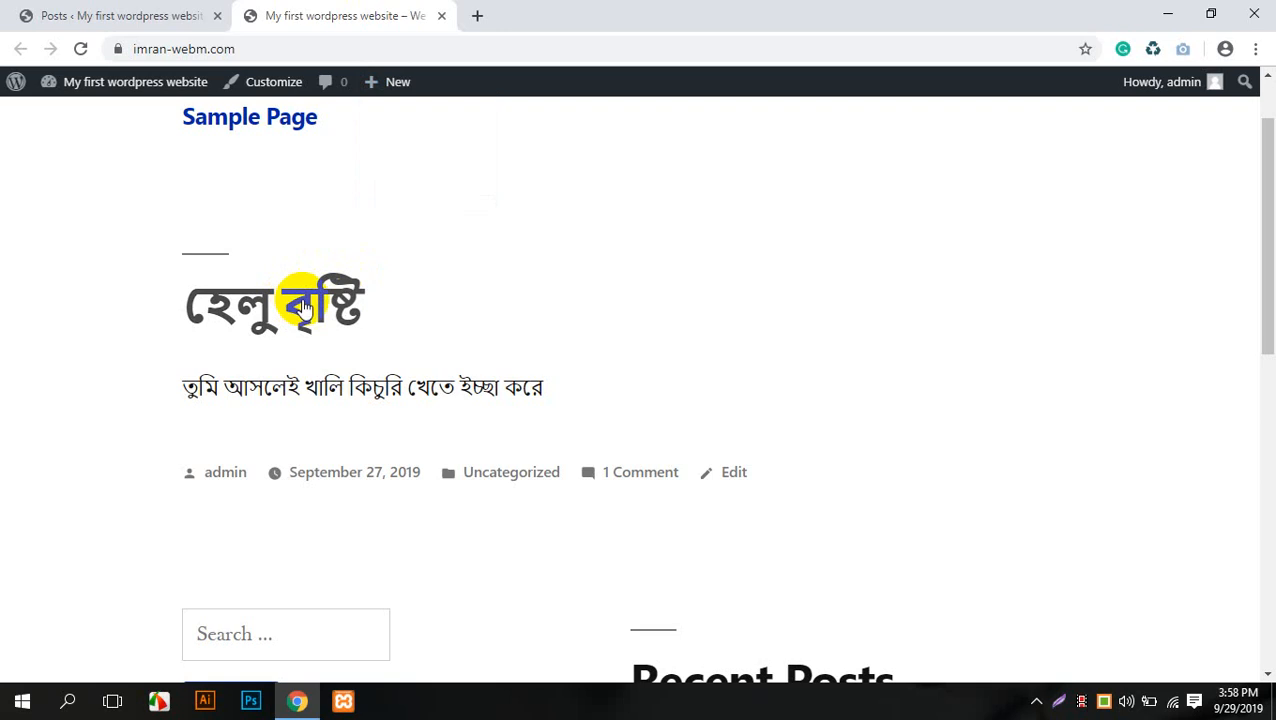
{"action": "left_click_drag", "start_coordinate": [248, 387], "coordinate": [622, 385]}
{"action": "left_click", "coordinate": [614, 372]}
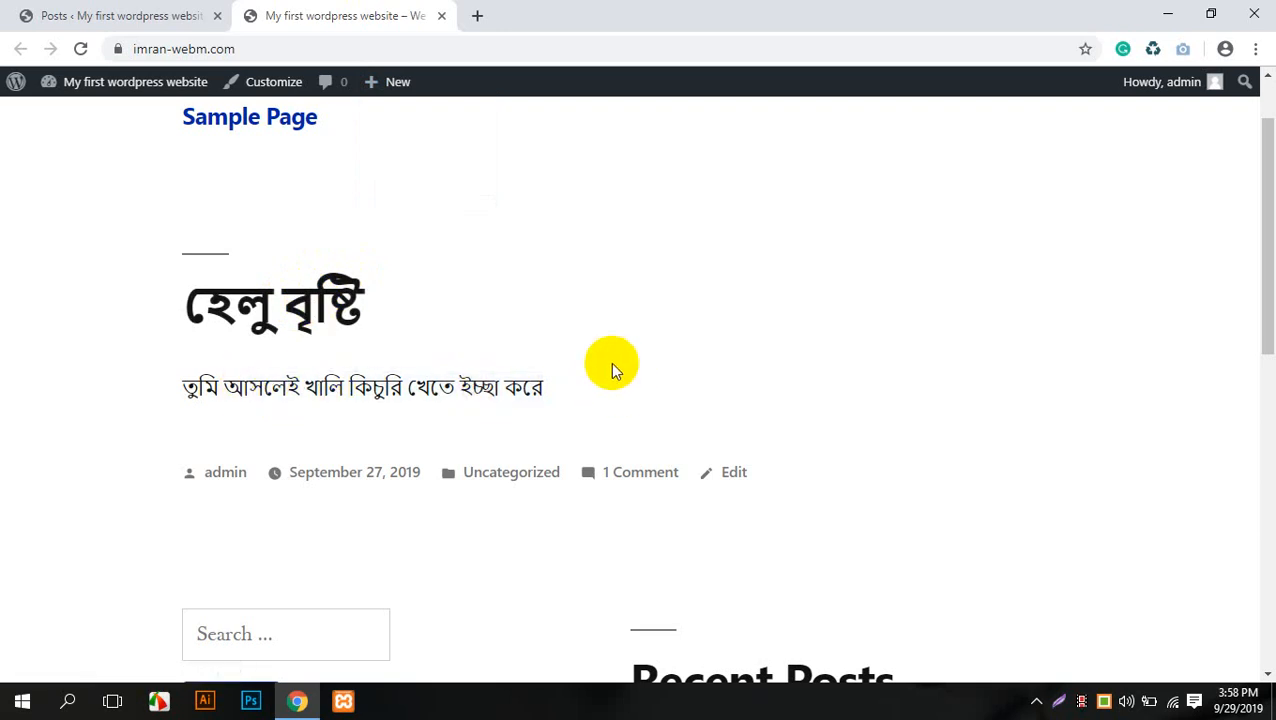
- Change the post's title to "হেলু তুফান" in Quick Edit and update the post
{"action": "left_click", "coordinate": [40, 15]}
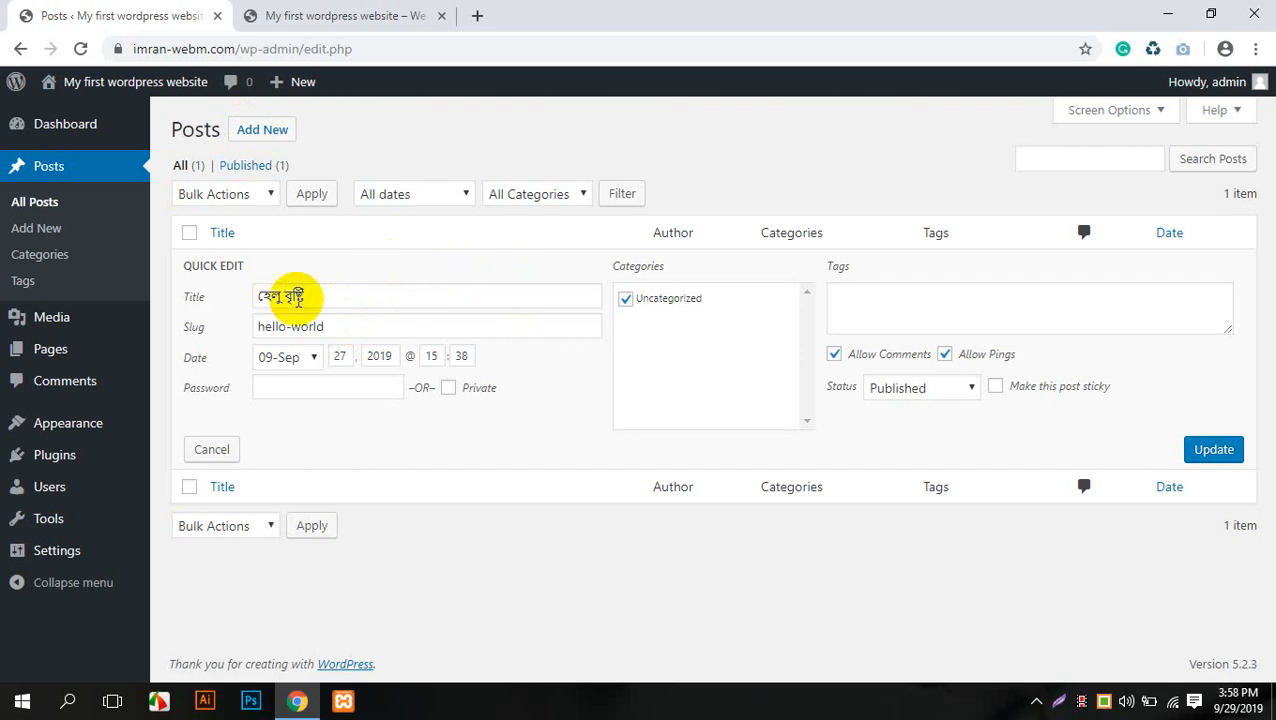
{"action": "left_click", "coordinate": [310, 295]}
{"action": "left_click_drag", "start_coordinate": [310, 295], "coordinate": [285, 295]}
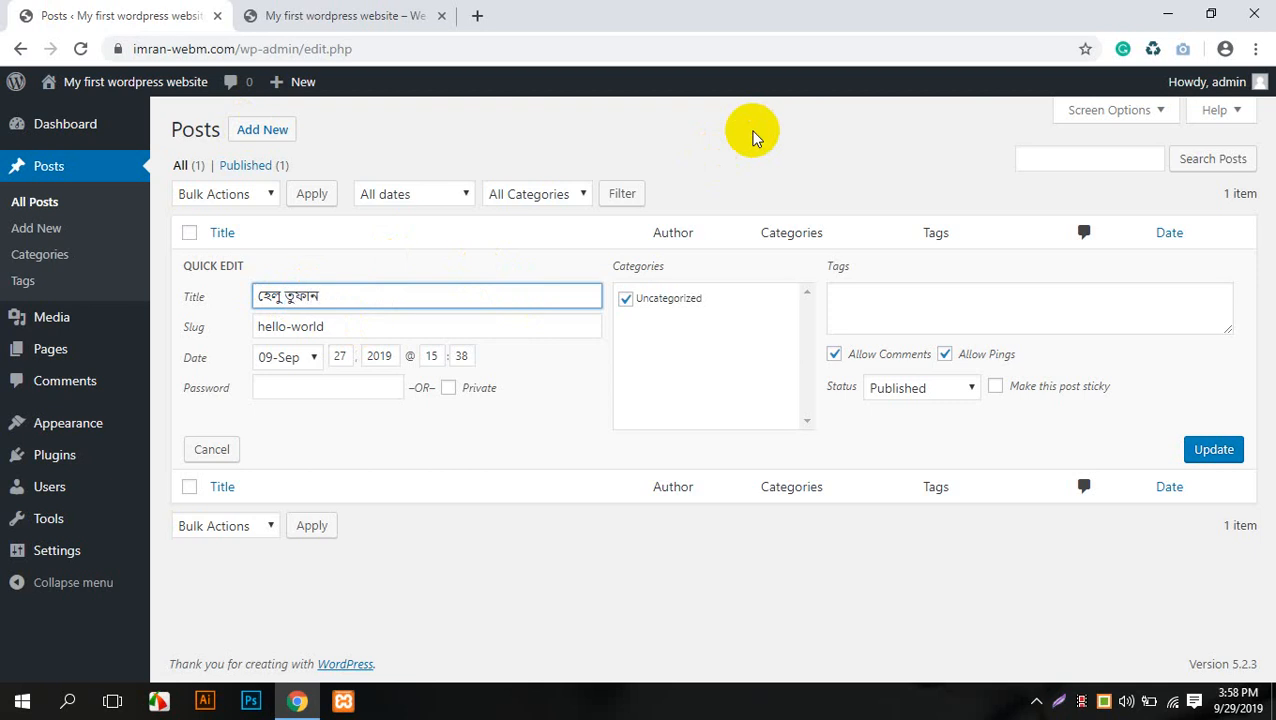
{"action": "left_click", "coordinate": [1220, 452]}
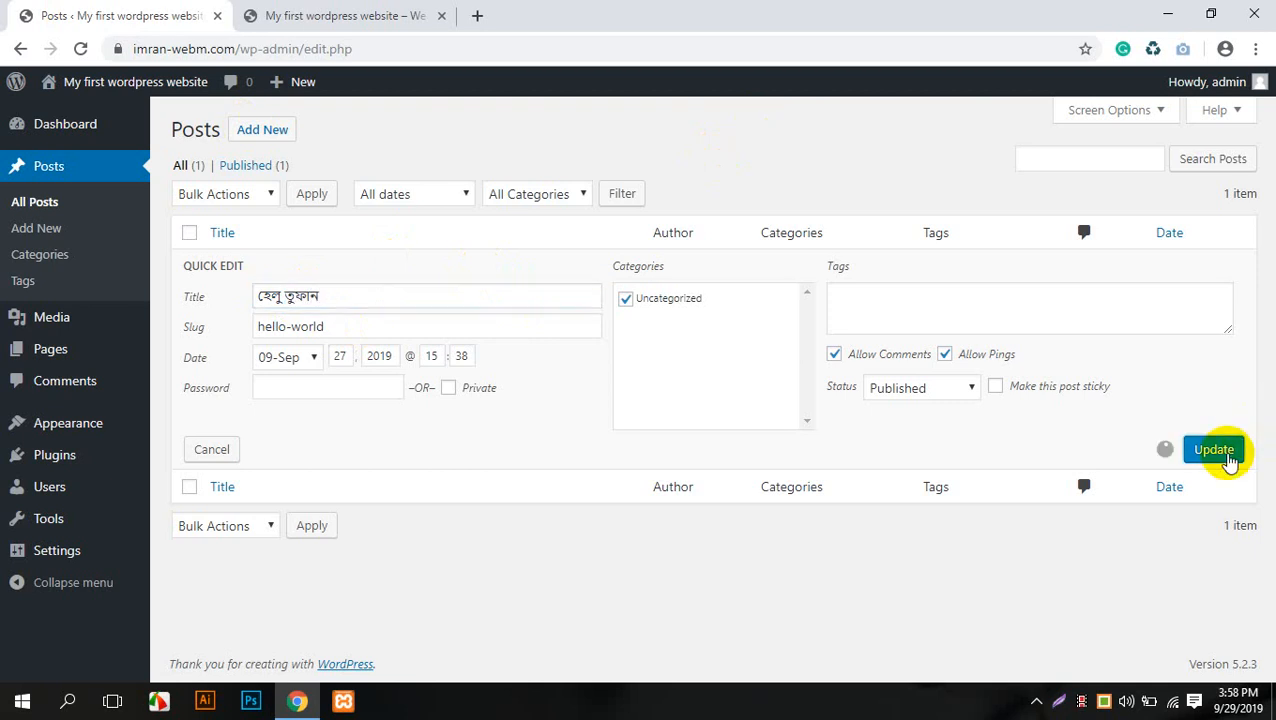
- Reload the live home page to check the post's new title, and return to the posts list
{"action": "left_click", "coordinate": [262, 14]}
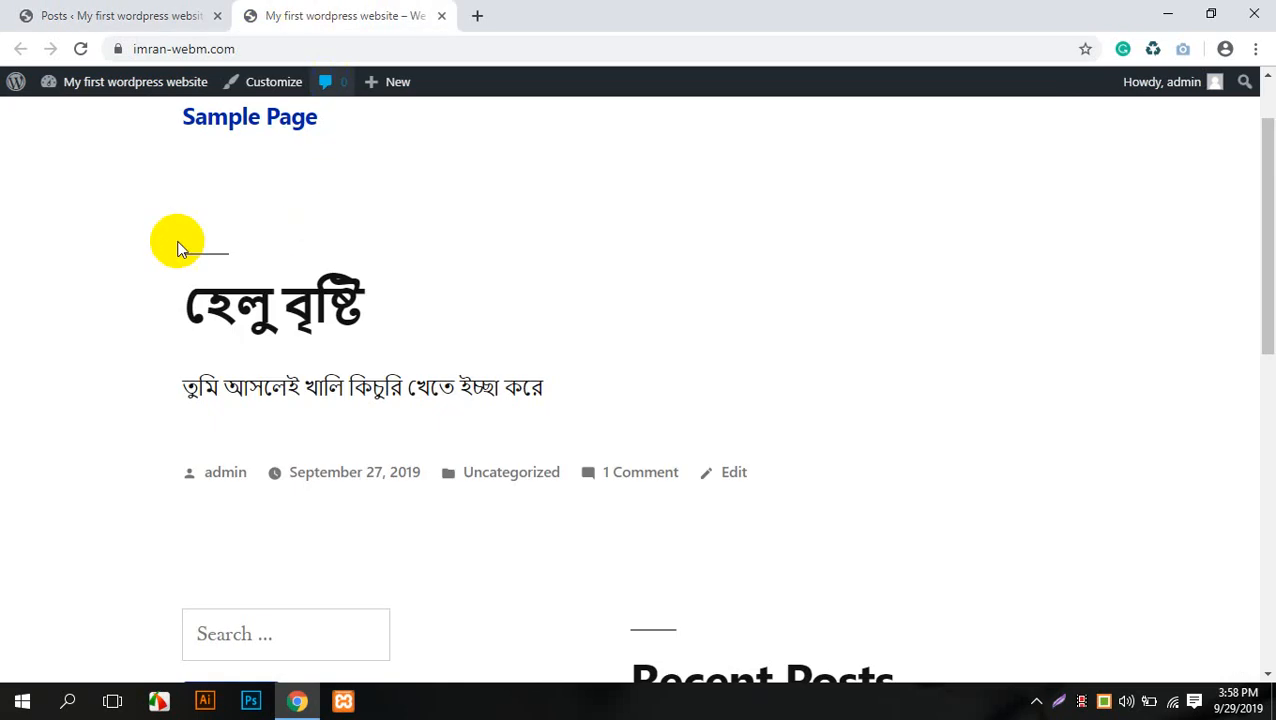
{"action": "right_click", "coordinate": [157, 204]}
{"action": "left_click", "coordinate": [335, 261]}
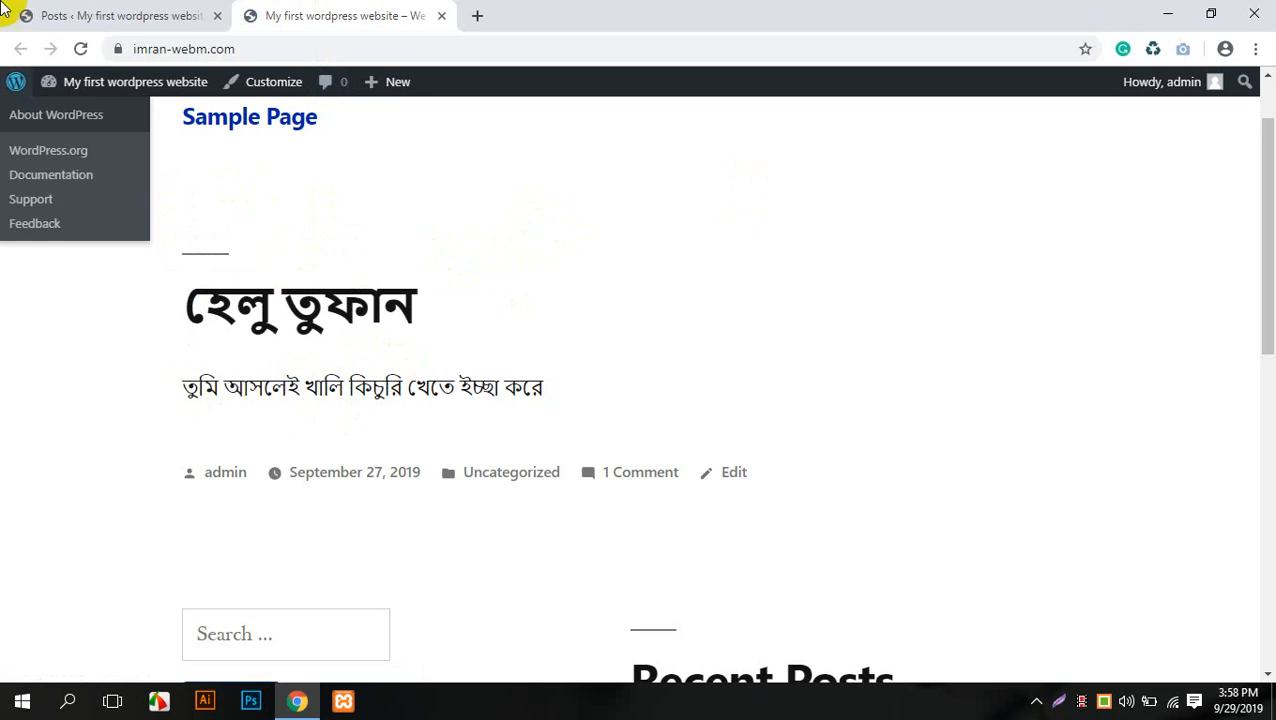
{"action": "left_click", "coordinate": [140, 15]}
{"action": "left_click", "coordinate": [443, 422]}
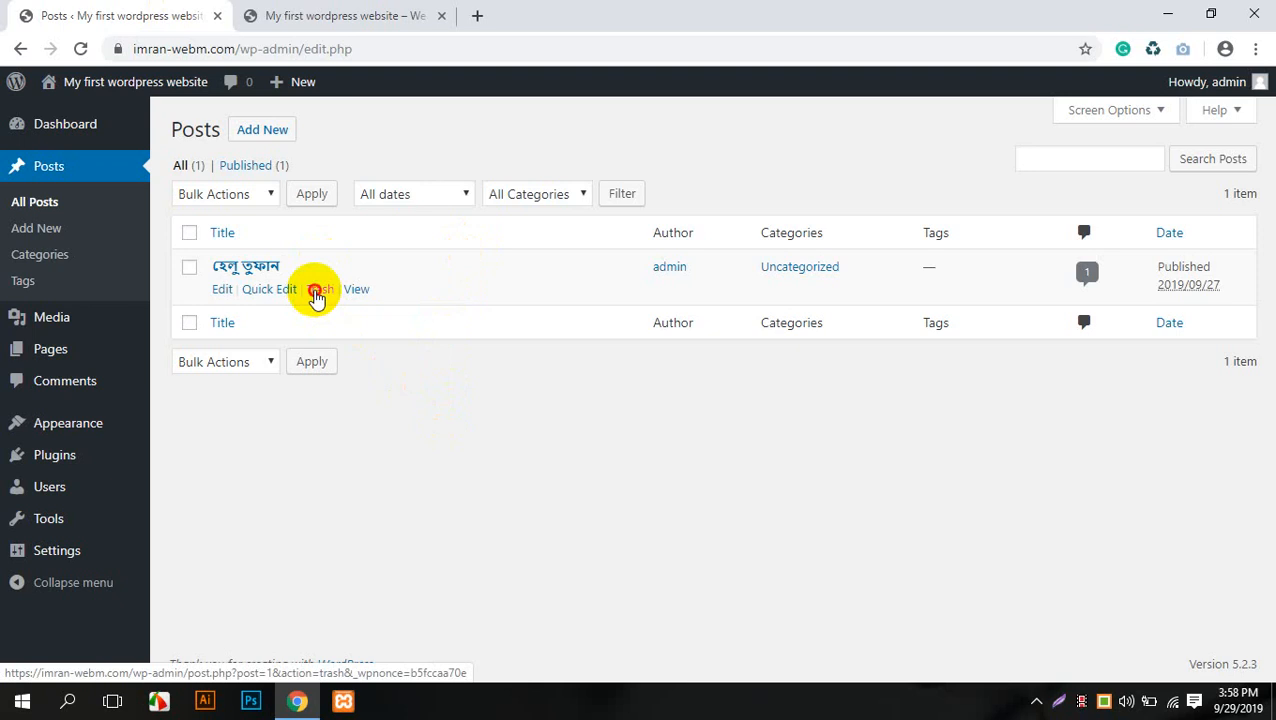
- Move the "হেলু তুফান" post to the Trash and reload the live home page to check the result
{"action": "left_click", "coordinate": [316, 290]}
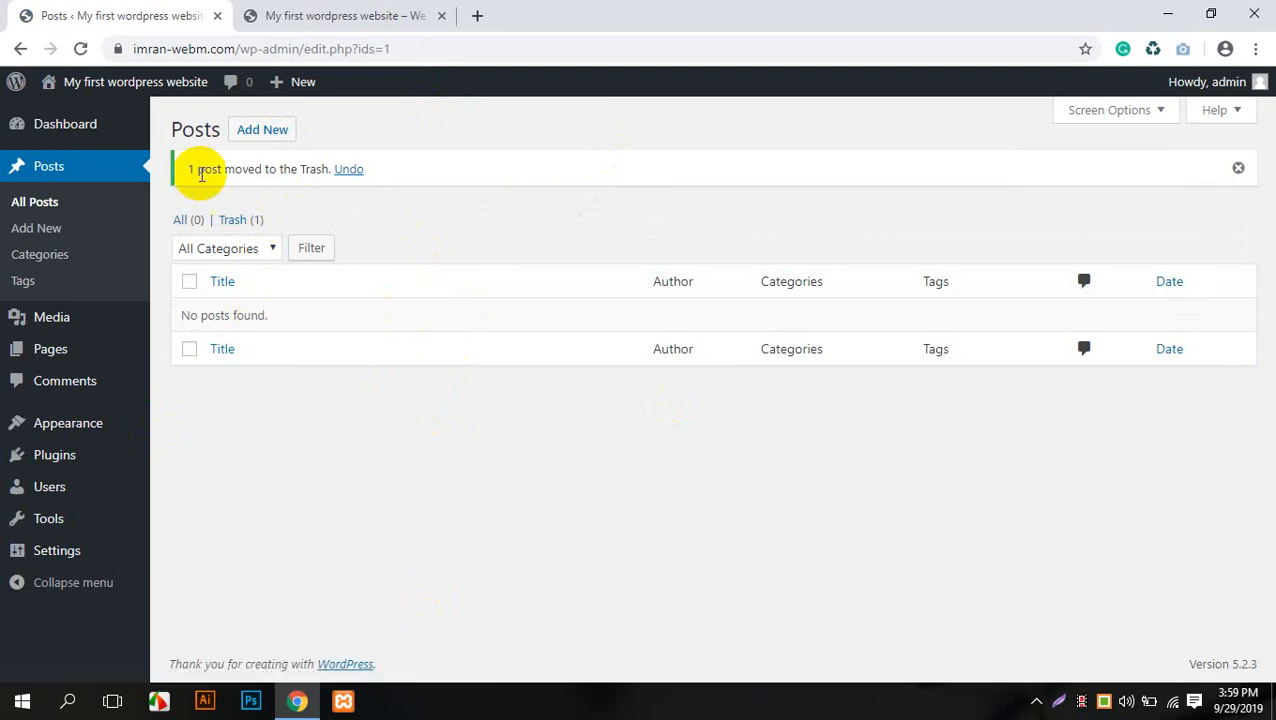
{"action": "left_click", "coordinate": [275, 16]}
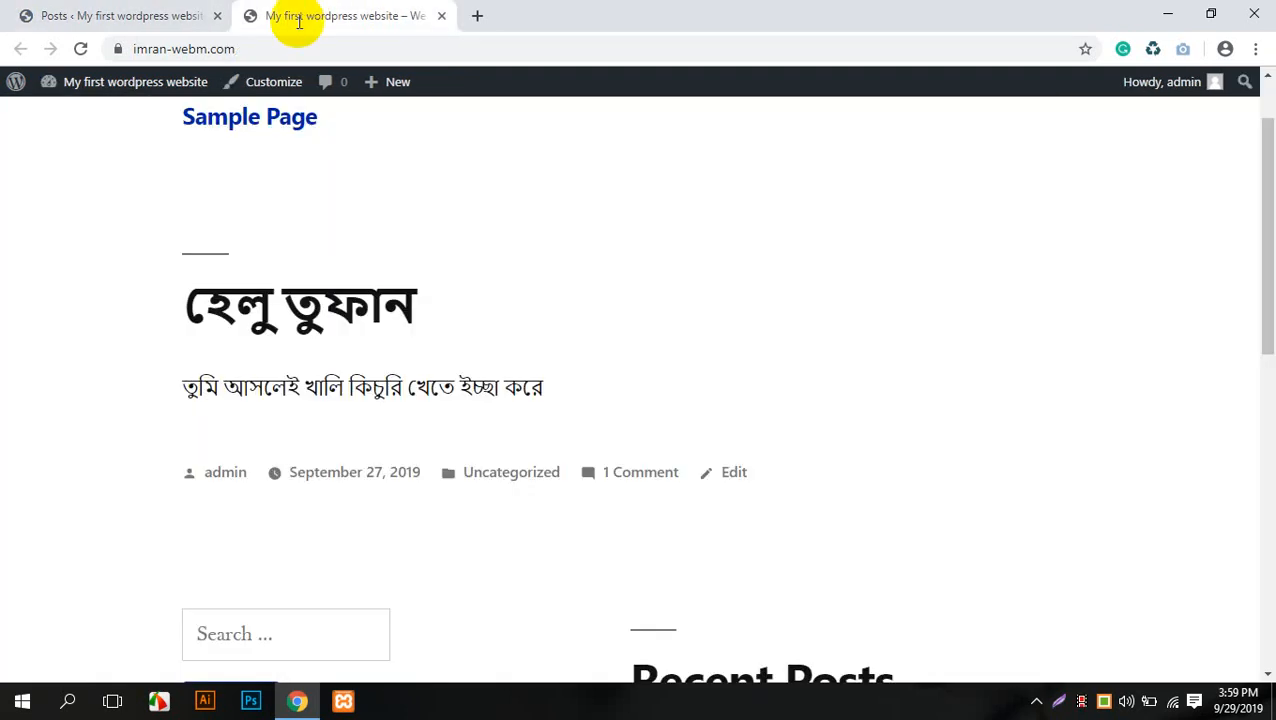
{"action": "right_click", "coordinate": [77, 200]}
{"action": "left_click", "coordinate": [149, 260]}
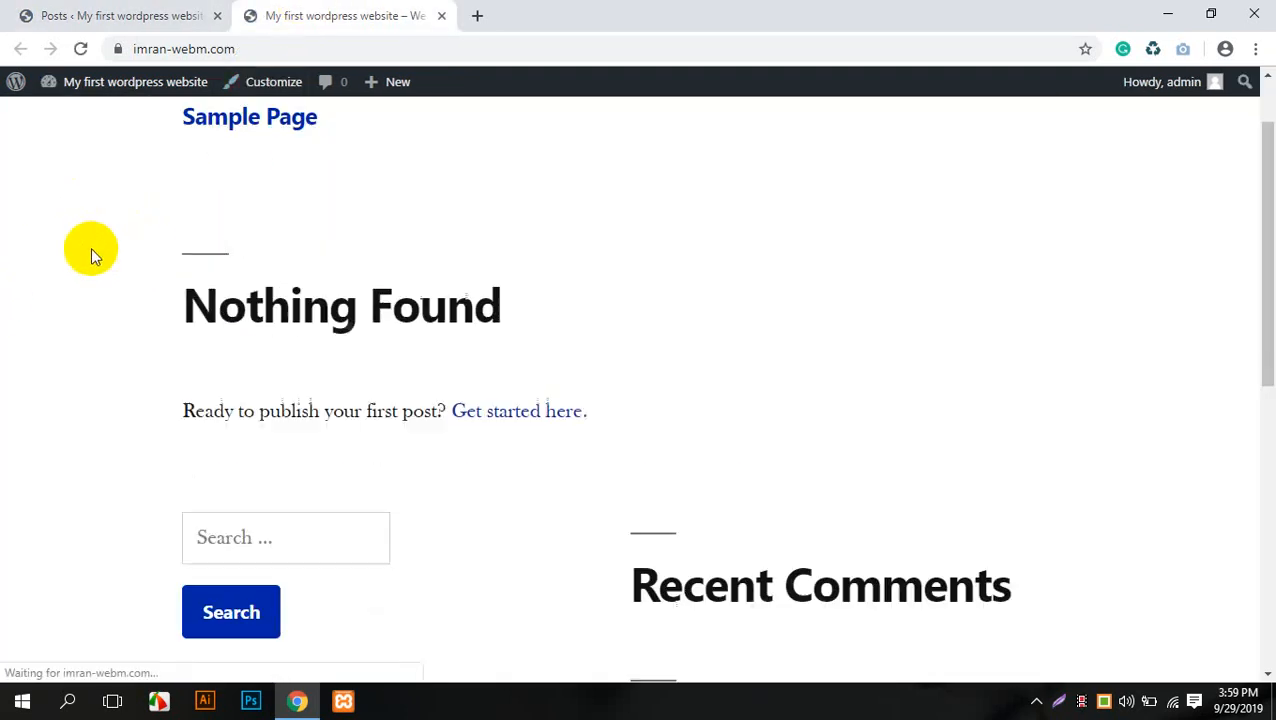
{"action": "left_click_drag", "start_coordinate": [194, 346], "coordinate": [636, 325]}
{"action": "left_click", "coordinate": [639, 327]}
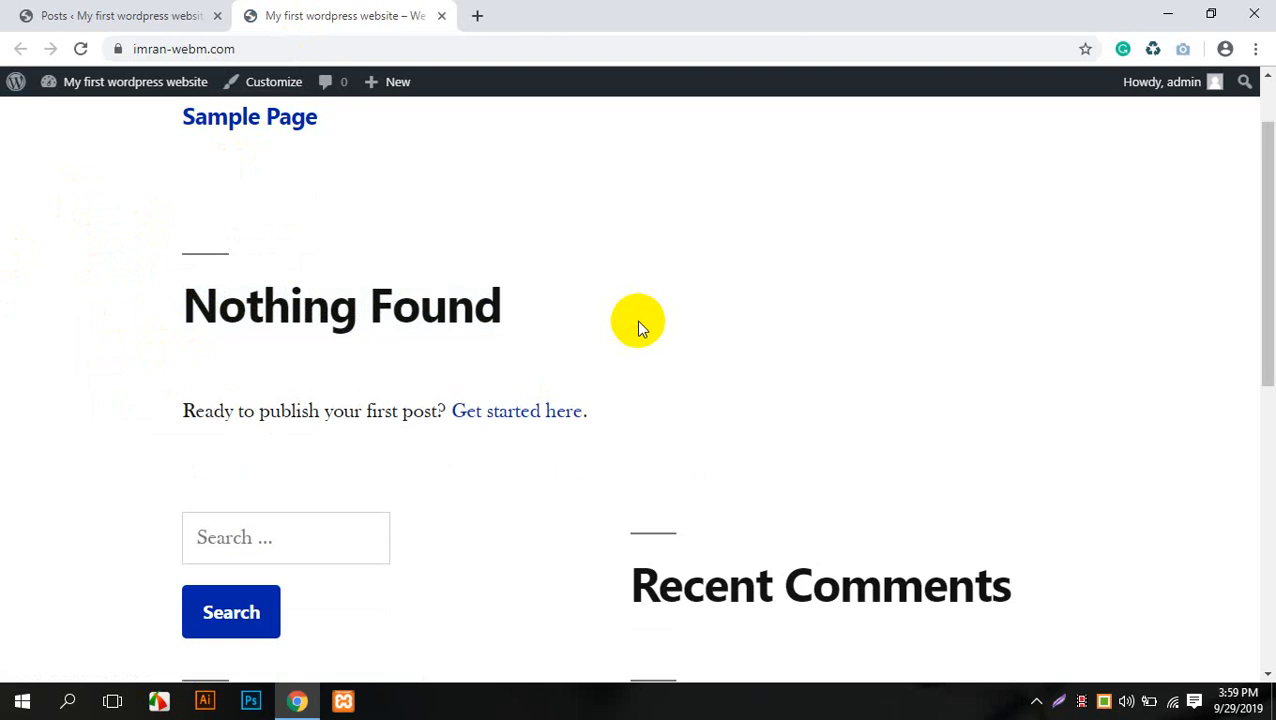
- Permanently delete the "হেলু তুফান" post from the posts Trash and return to the list of all posts
{"action": "left_click", "coordinate": [50, 14]}
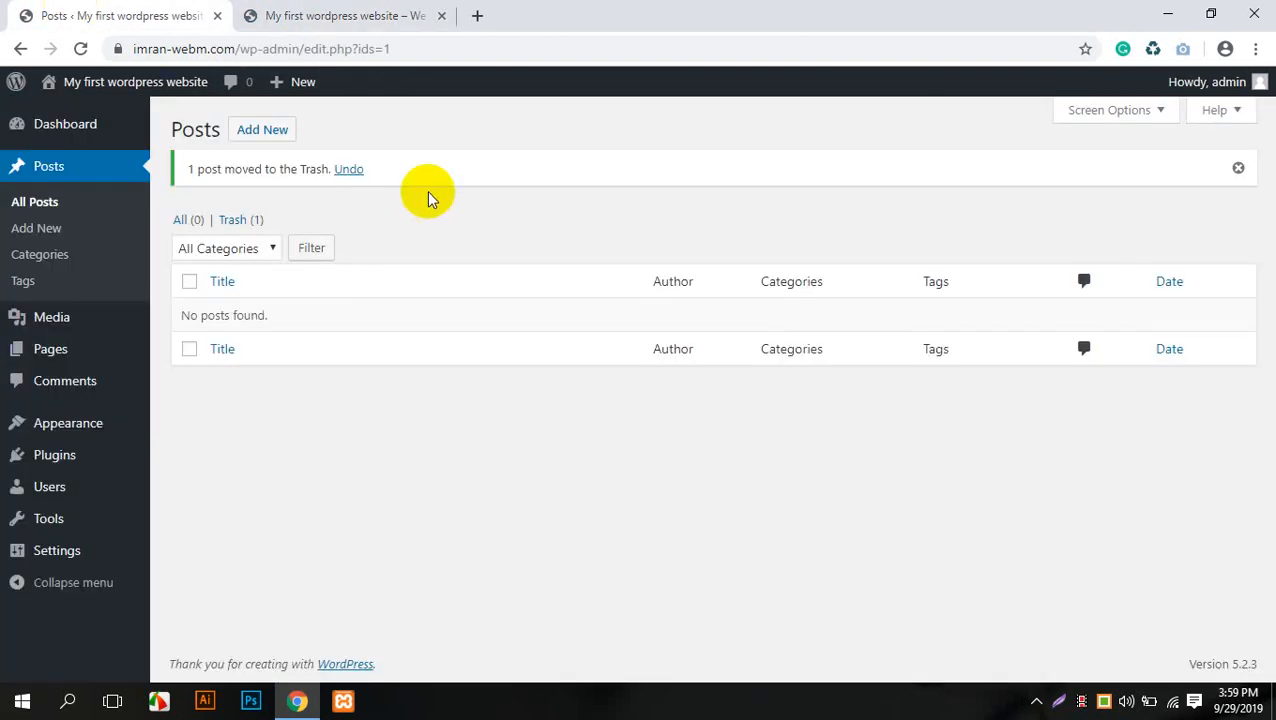
{"action": "left_click", "coordinate": [249, 224]}
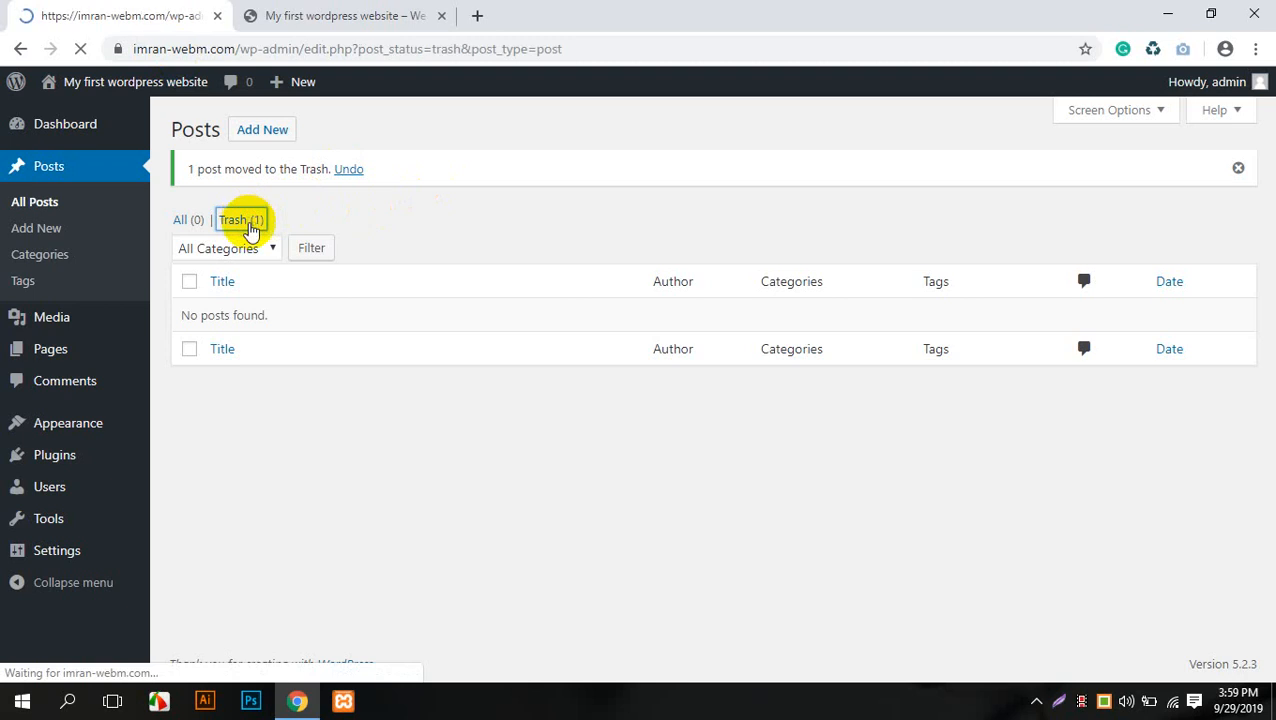
{"action": "mouse_move", "coordinate": [256, 262]}
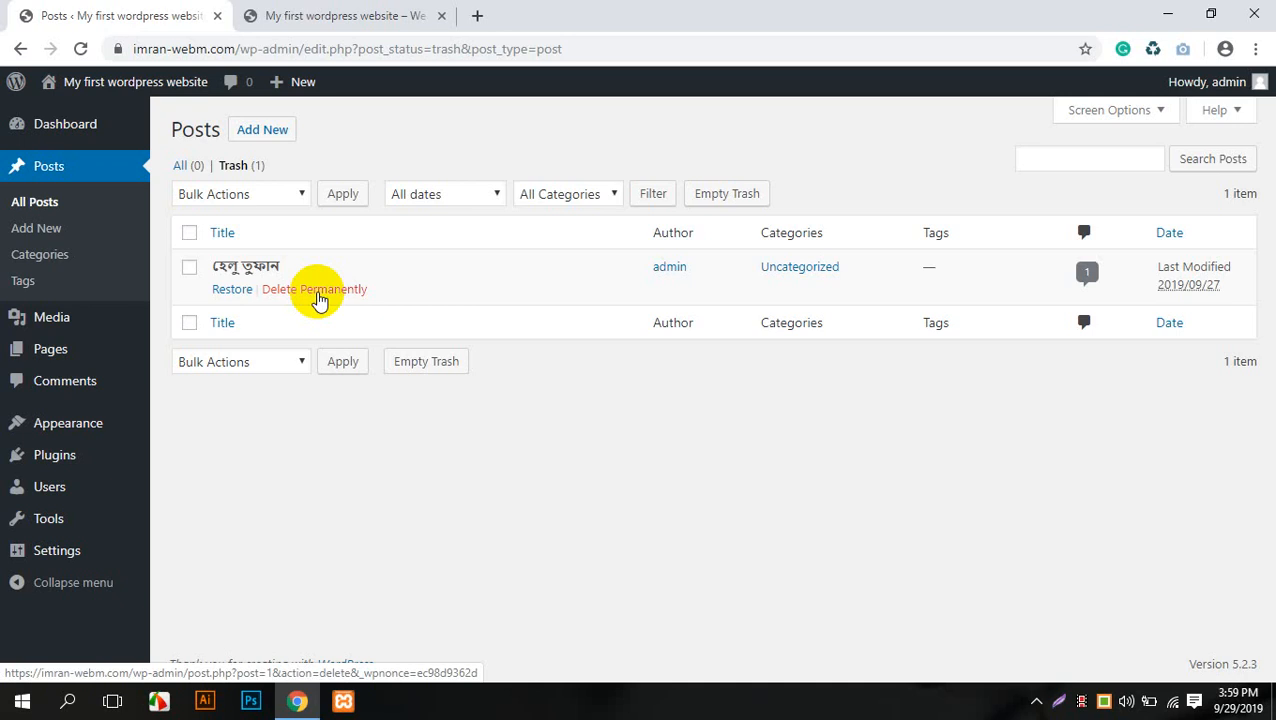
{"action": "left_click", "coordinate": [318, 292]}
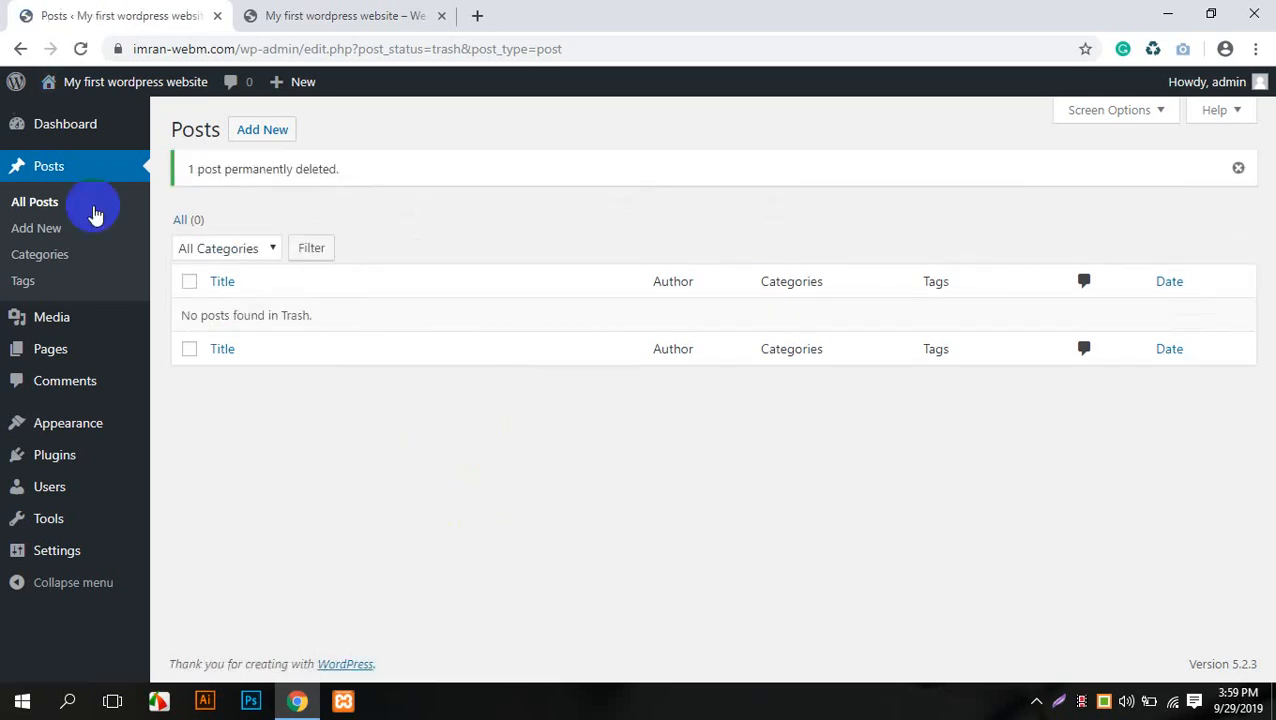
{"action": "left_click", "coordinate": [58, 203]}
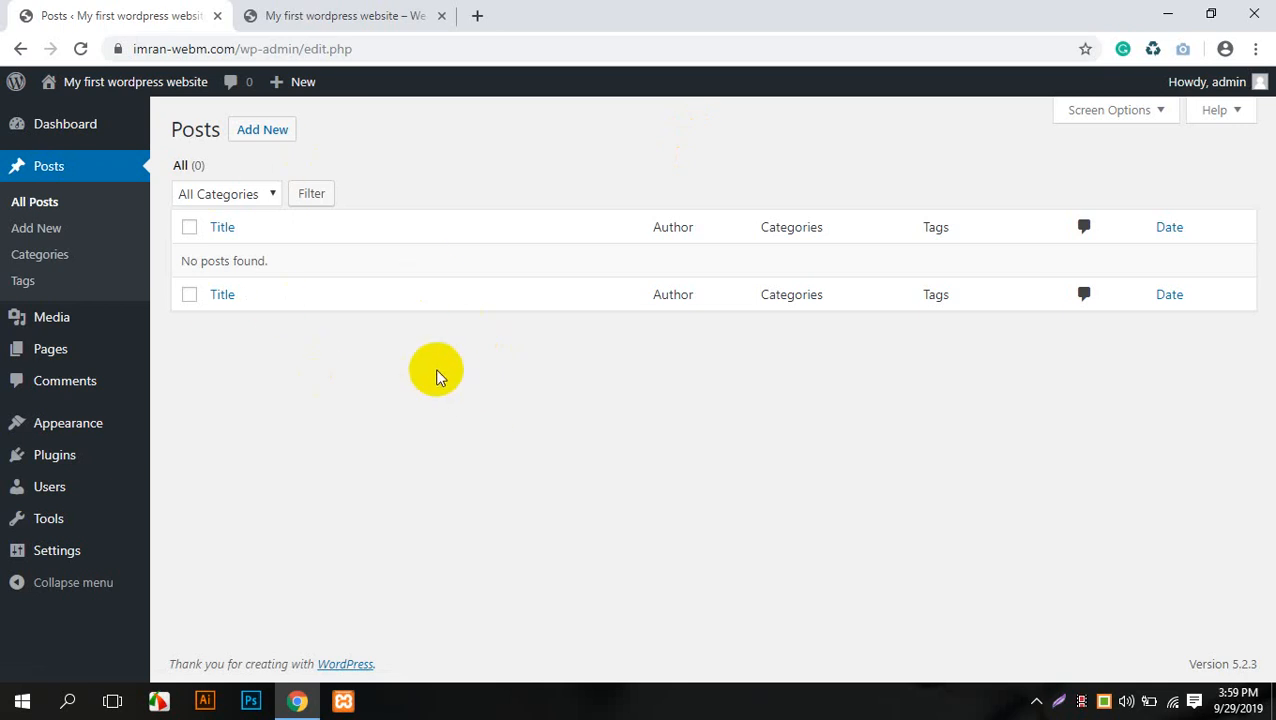
{"action": "left_click", "coordinate": [90, 212]}
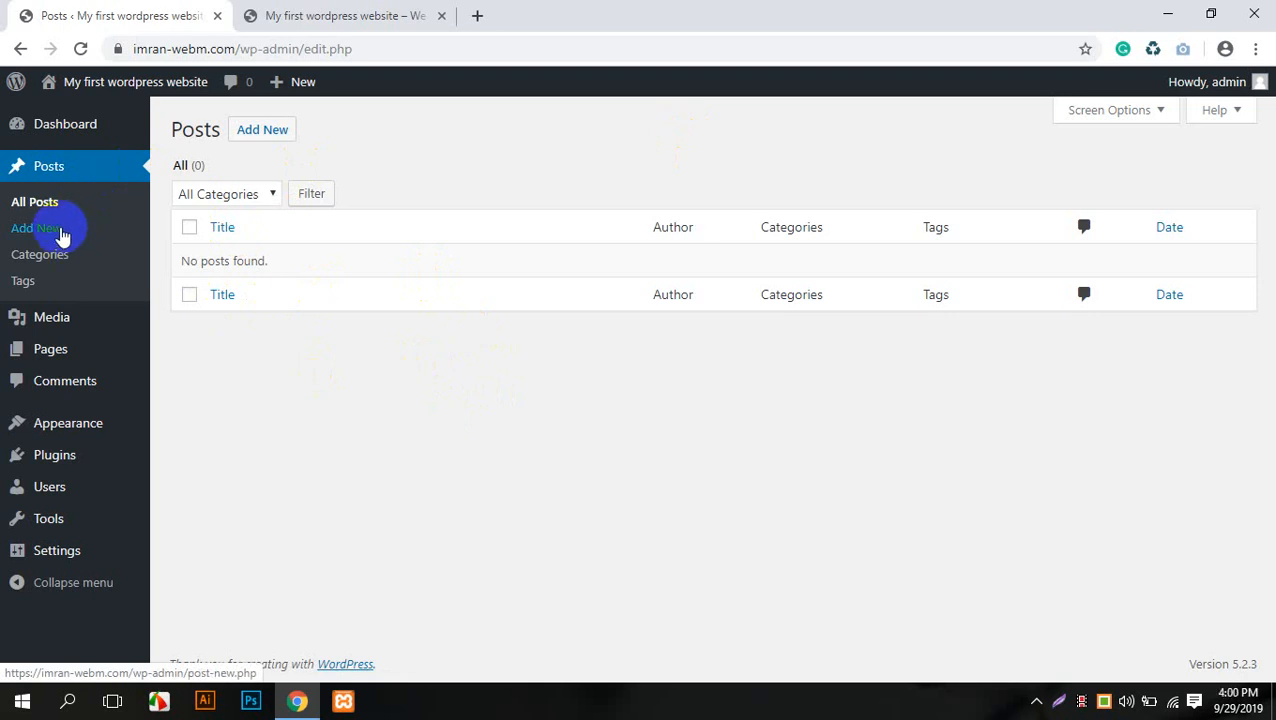
- Start a new post, and open the Prothom Alo news site in a new browser tab by searching Google for "prothom alo"
{"action": "left_click", "coordinate": [62, 234]}
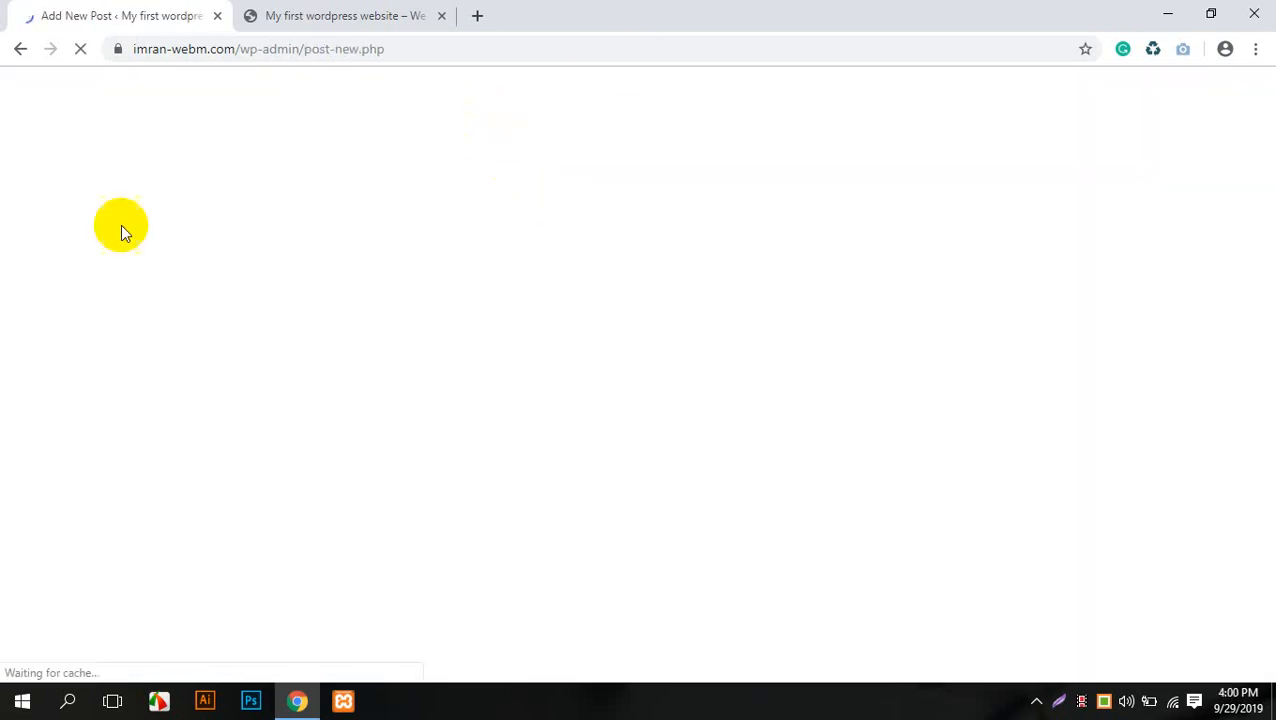
{"action": "left_click", "coordinate": [478, 16]}
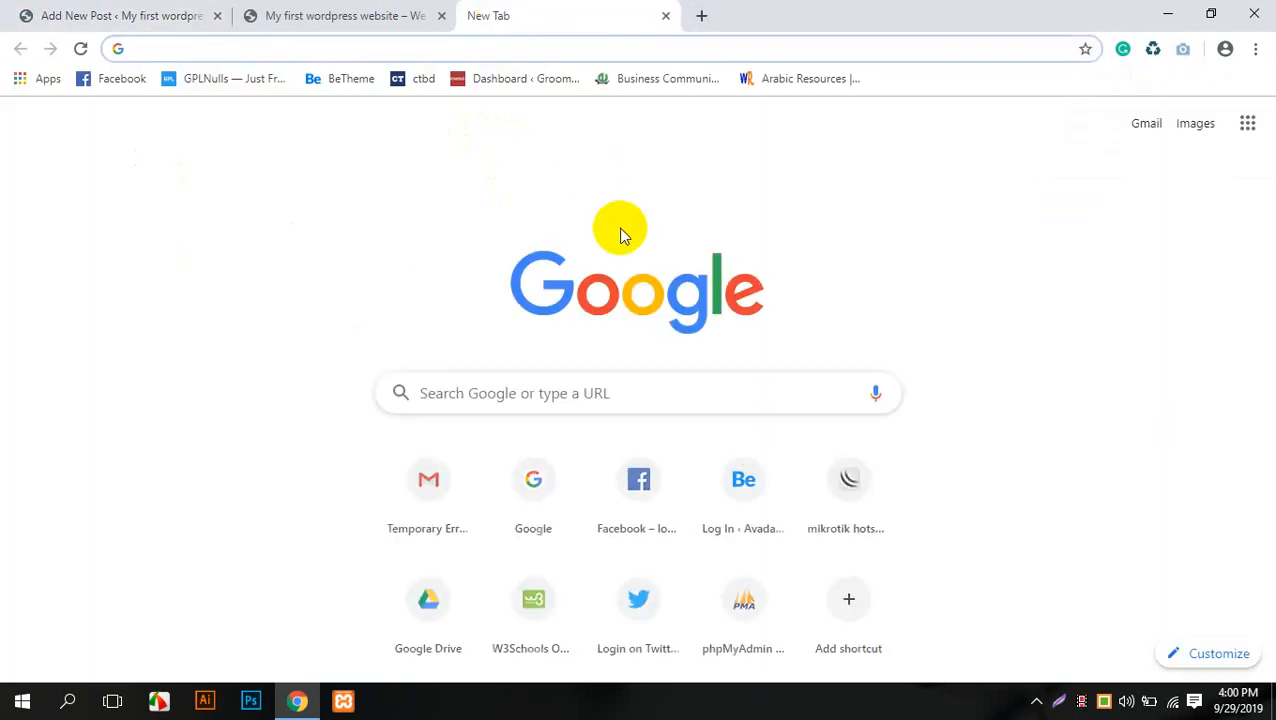
{"action": "type", "text": "pro"}
{"action": "key", "text": "Return"}
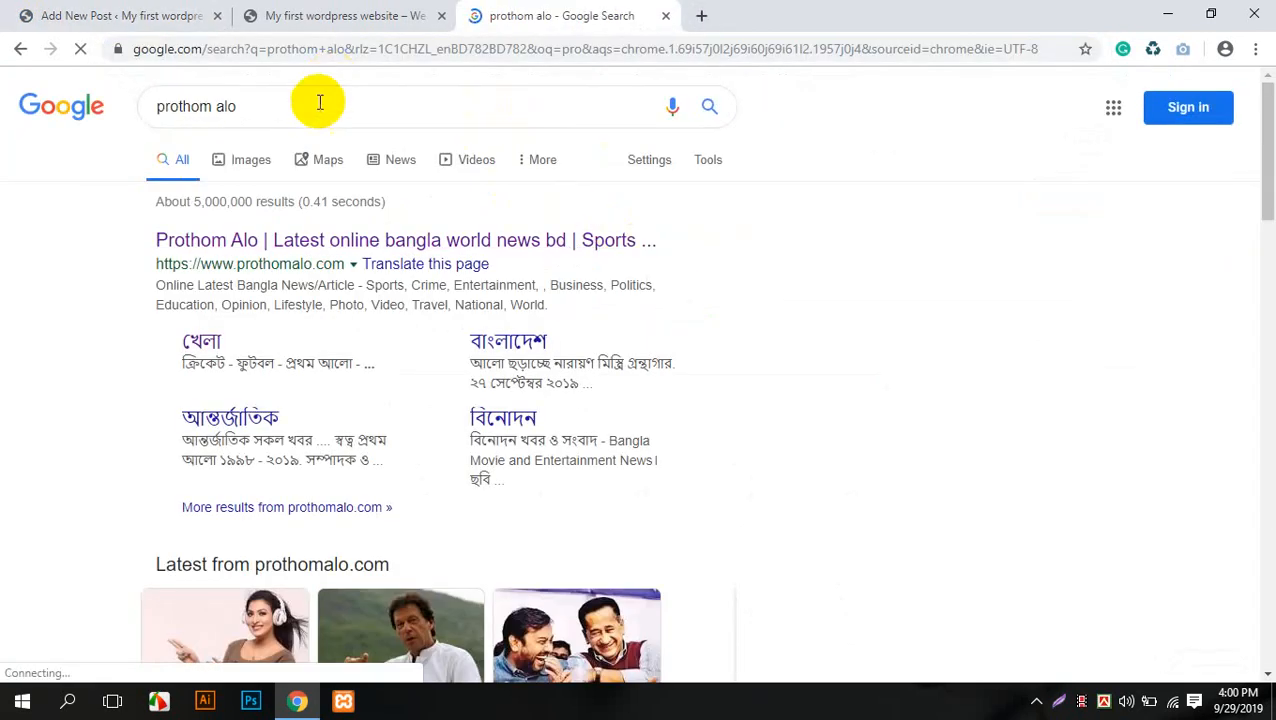
{"action": "left_click", "coordinate": [312, 242]}
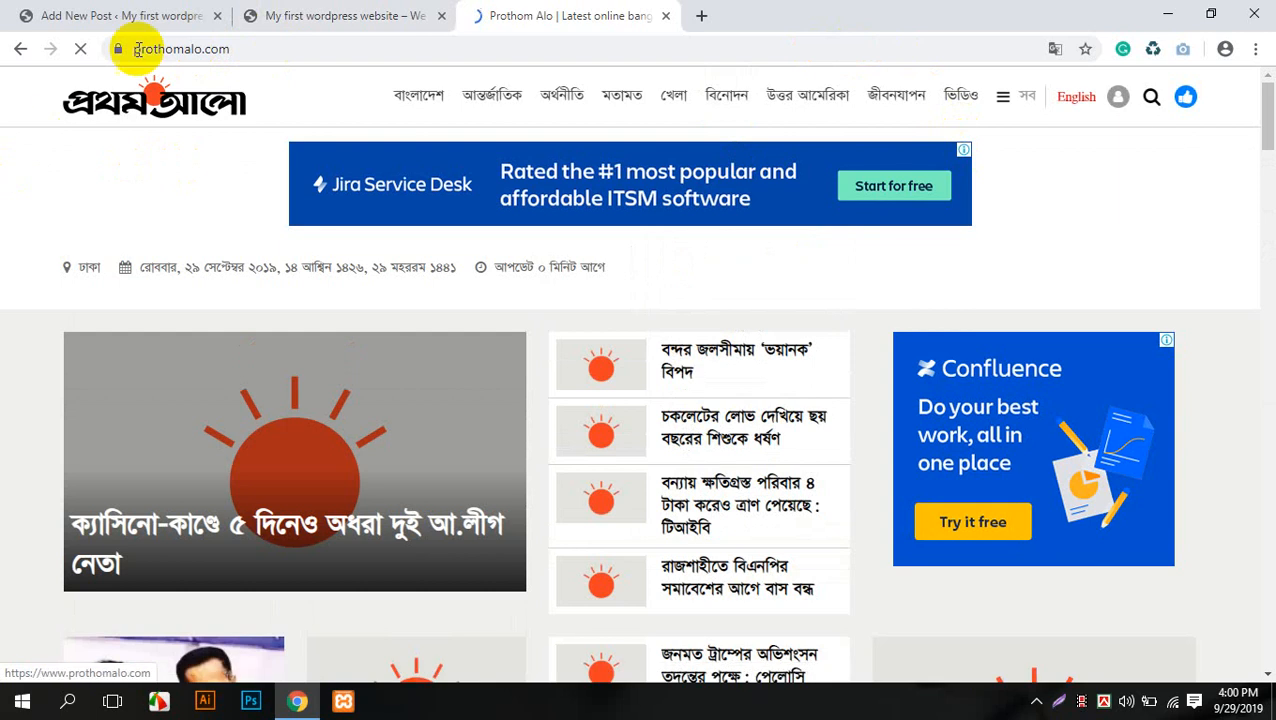
{"action": "left_click", "coordinate": [193, 49]}
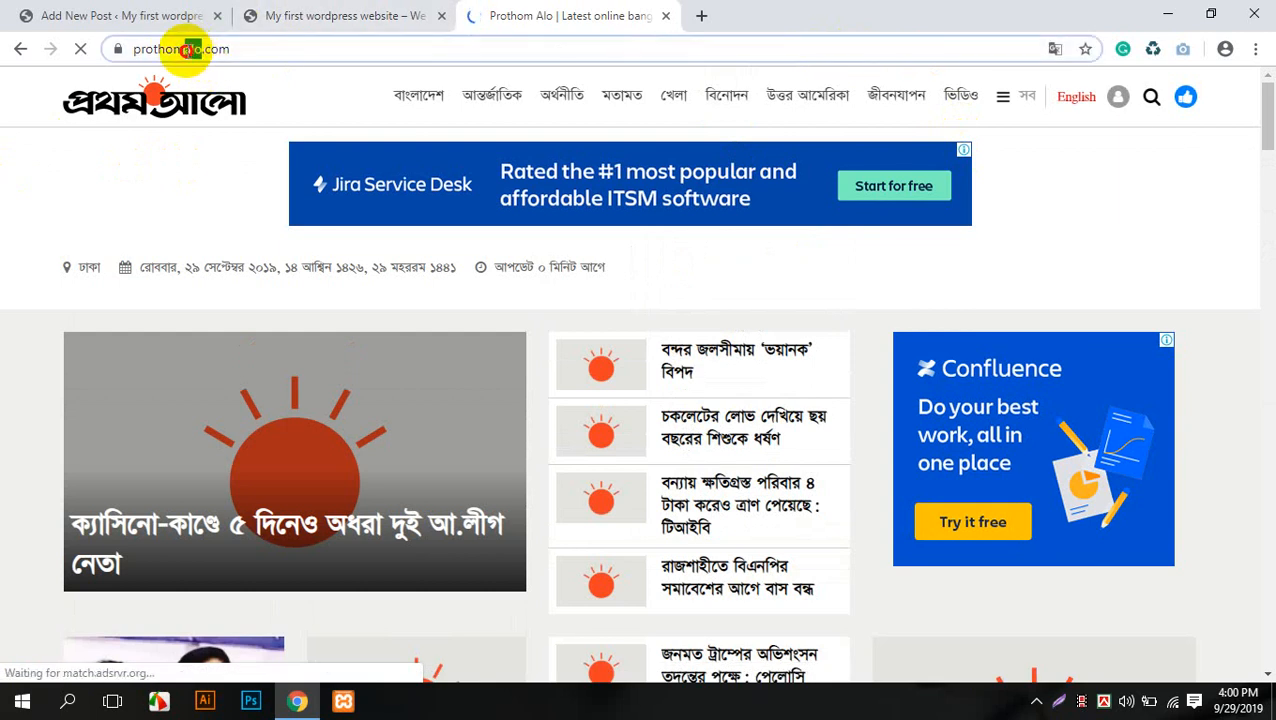
{"action": "left_click", "coordinate": [285, 15]}
{"action": "left_click", "coordinate": [597, 8]}
- Open the article "নতুন নাটক নিয়ে নতুন দলের যাত্রা হবে আজ" from the news site's entertainment section (বিনোদন)
{"action": "scroll", "coordinate": [390, 310], "scroll_direction": "down", "scroll_amount": 6}
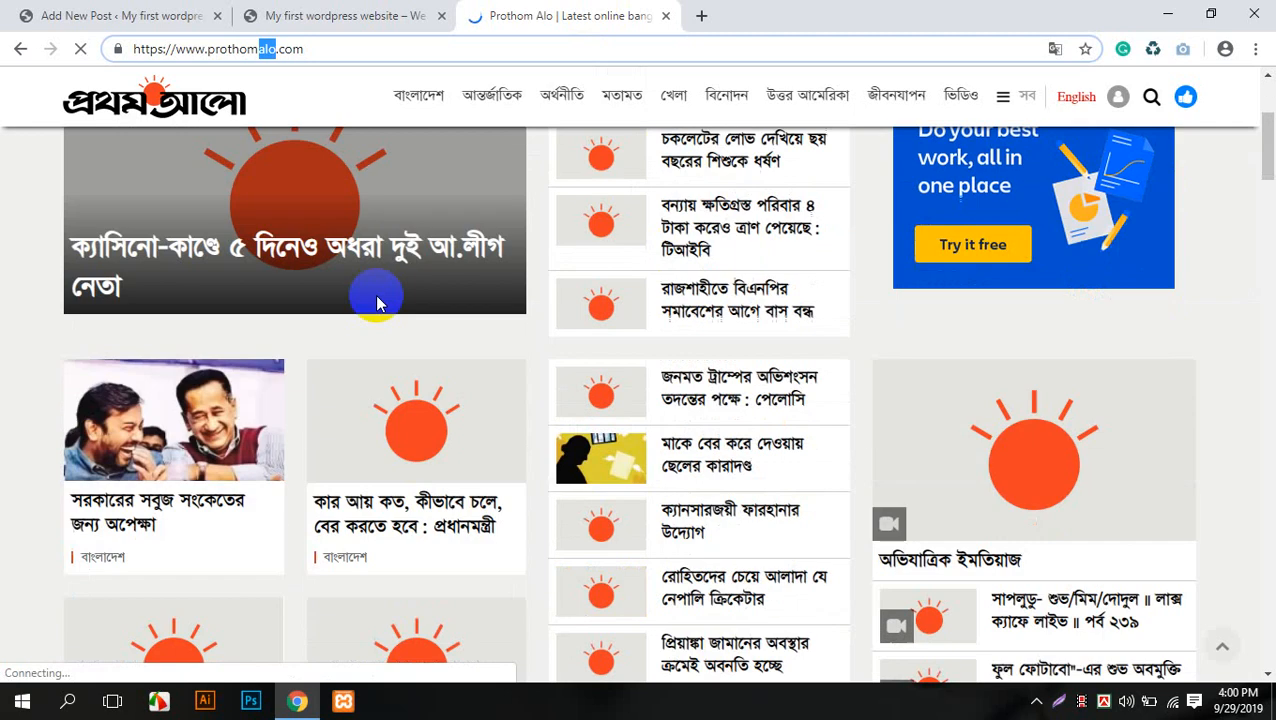
{"action": "scroll", "coordinate": [376, 300], "scroll_direction": "up", "scroll_amount": 6}
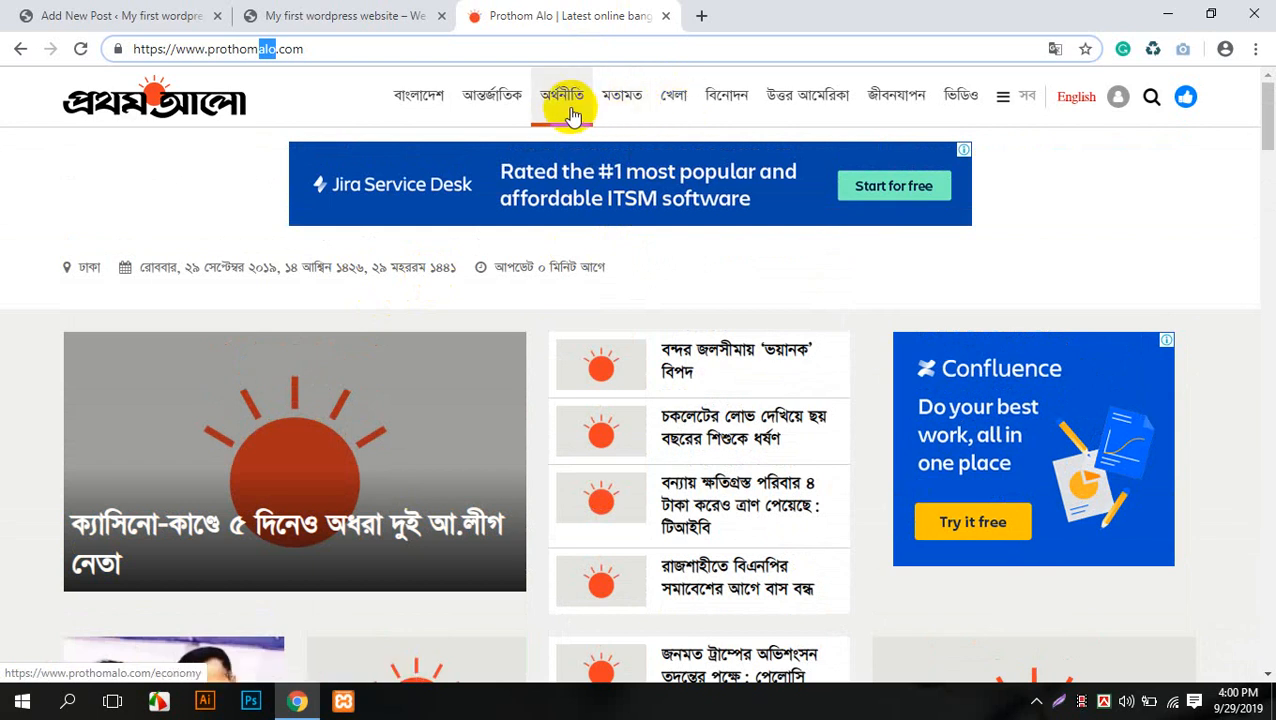
{"action": "left_click", "coordinate": [722, 96]}
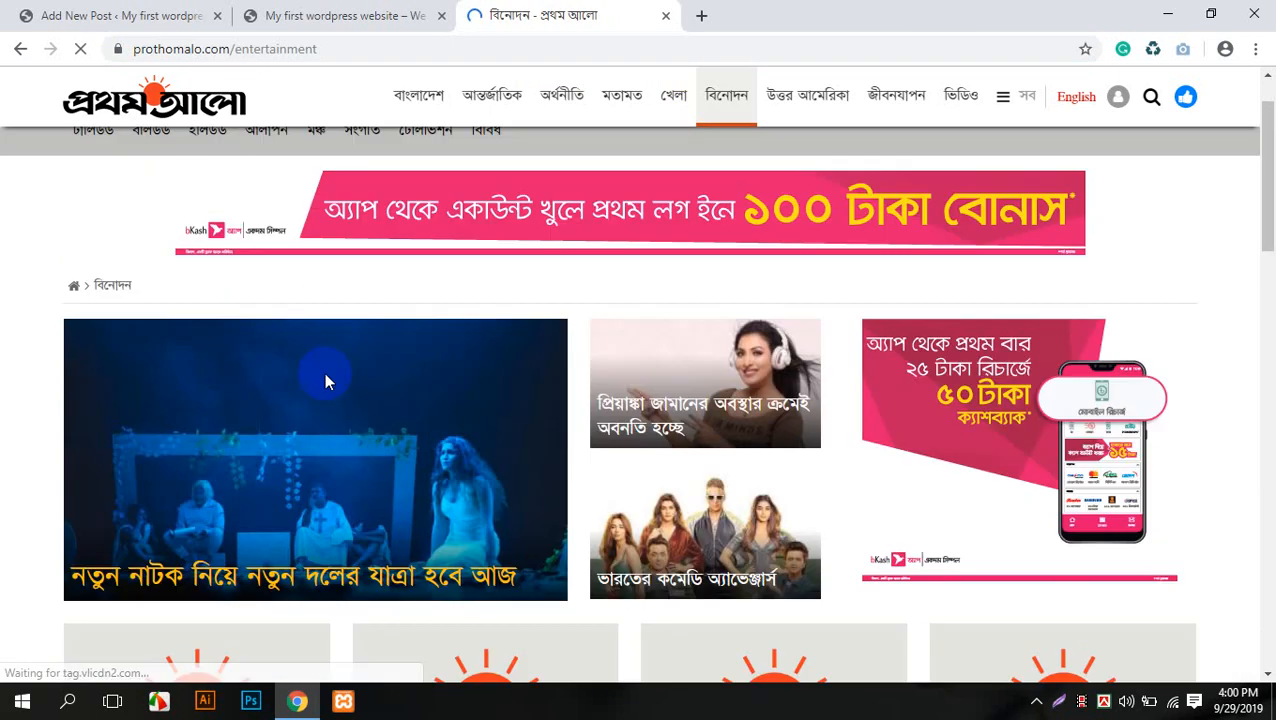
{"action": "scroll", "coordinate": [326, 383], "scroll_direction": "down", "scroll_amount": 1}
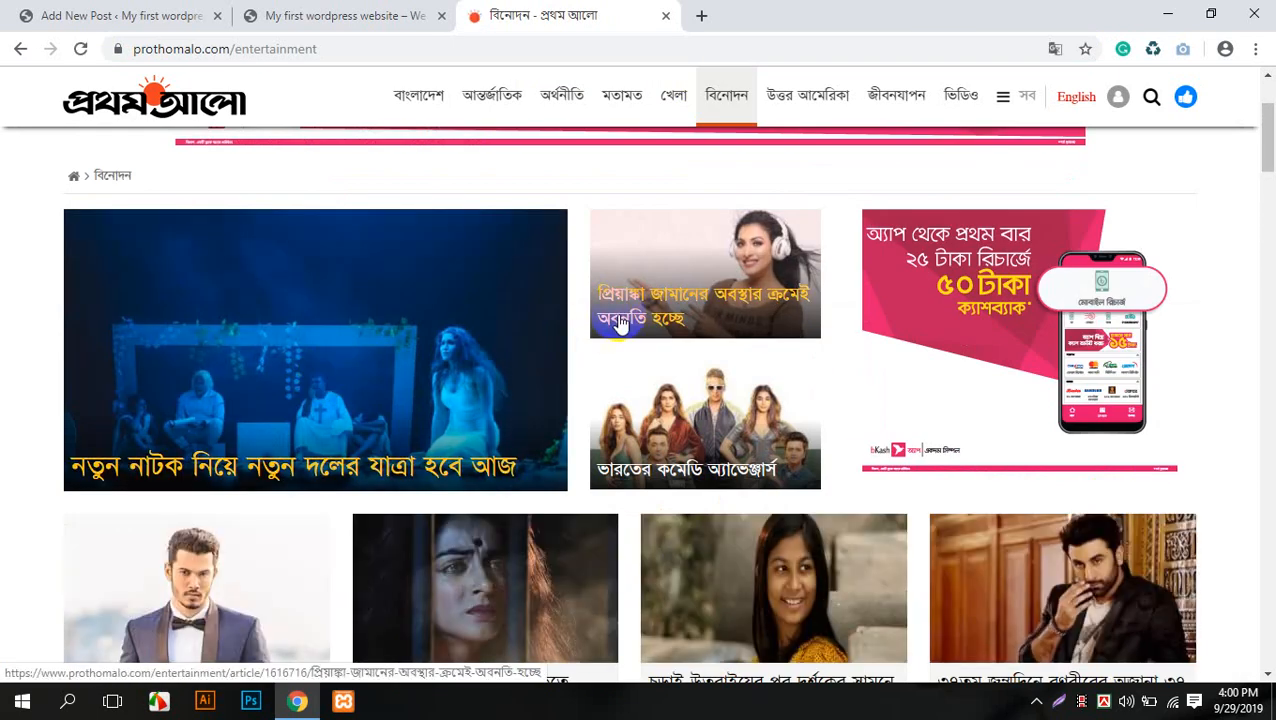
{"action": "scroll", "coordinate": [620, 323], "scroll_direction": "down", "scroll_amount": 2}
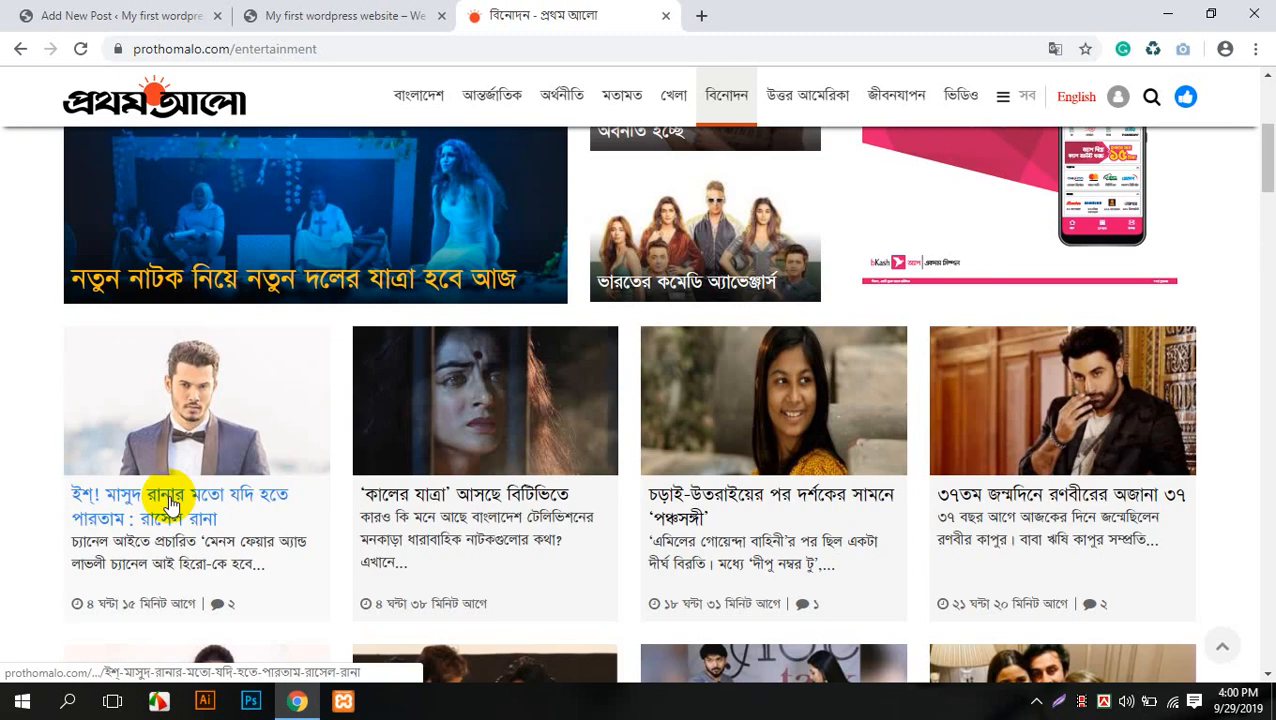
{"action": "scroll", "coordinate": [171, 503], "scroll_direction": "up", "scroll_amount": 3}
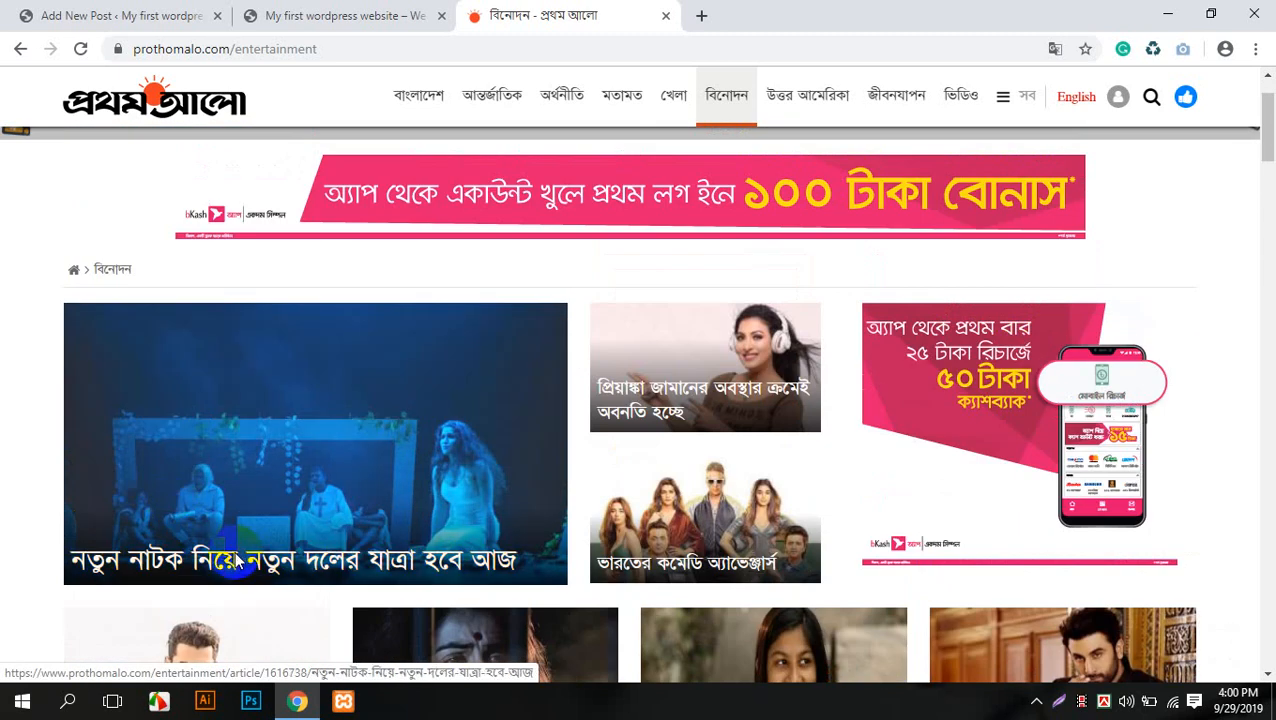
{"action": "left_click", "coordinate": [238, 563]}
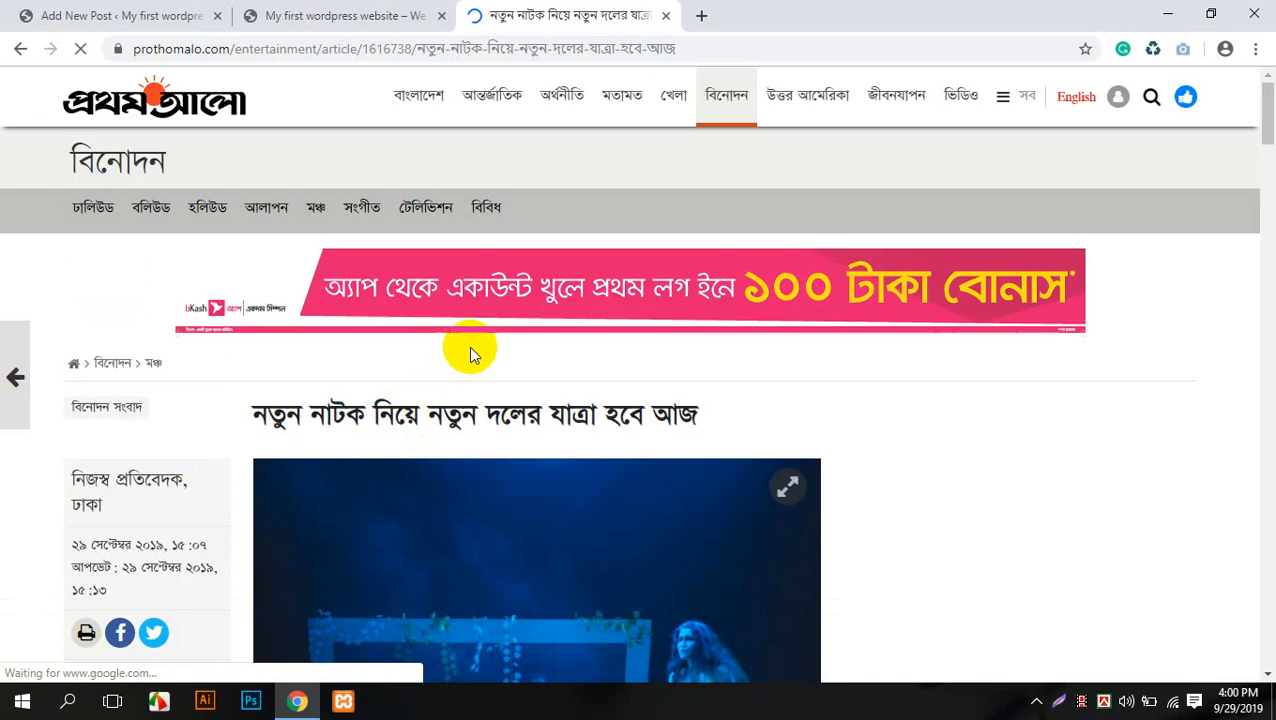
{"action": "scroll", "coordinate": [480, 350], "scroll_direction": "down", "scroll_amount": 2}
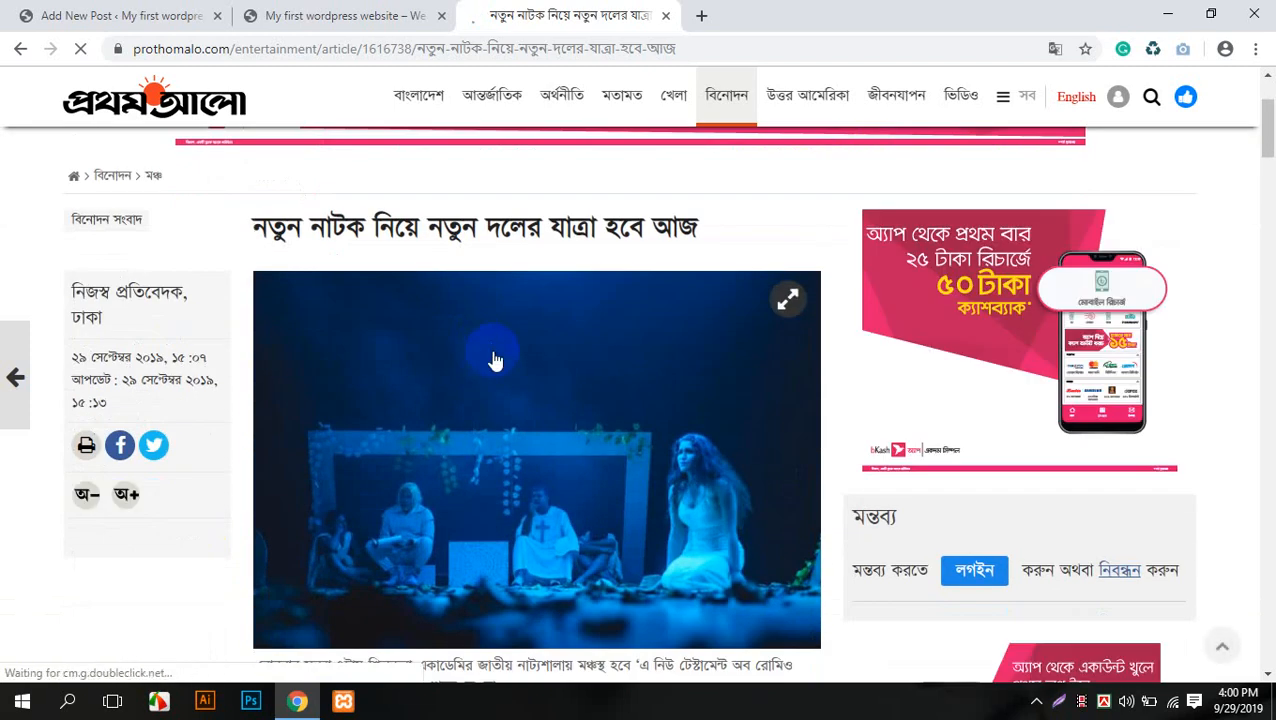
- Copy the article's headline "নতুন নাটক নিয়ে নতুন দলের যাত্রা হবে আজ" into the new post as its title
{"action": "left_click", "coordinate": [108, 15]}
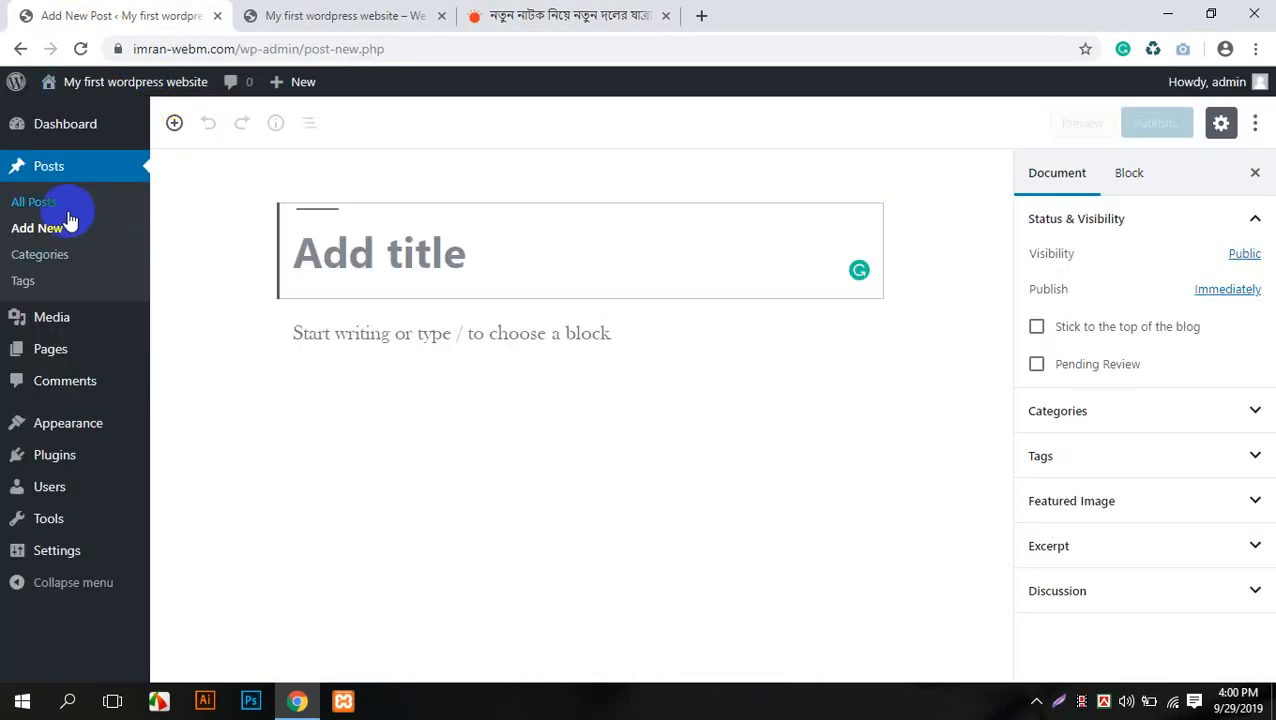
{"action": "left_click", "coordinate": [406, 337]}
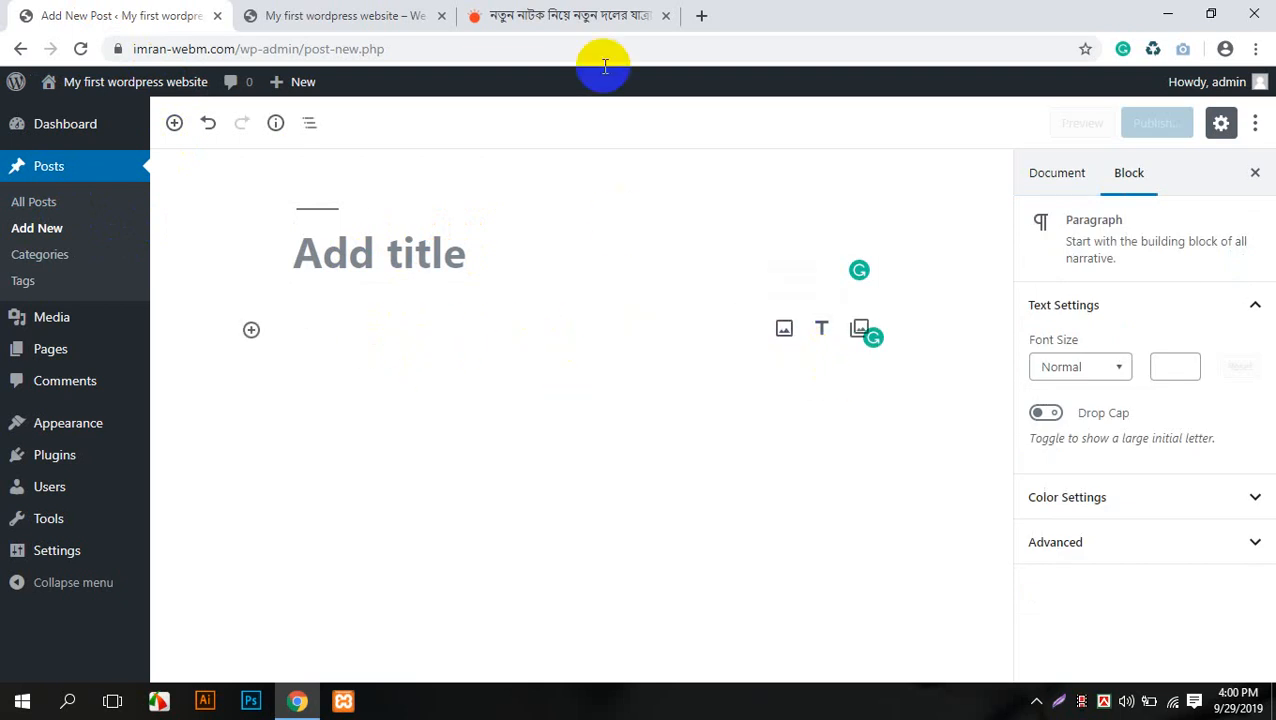
{"action": "left_click", "coordinate": [577, 16]}
{"action": "left_click_drag", "start_coordinate": [712, 228], "coordinate": [272, 228]}
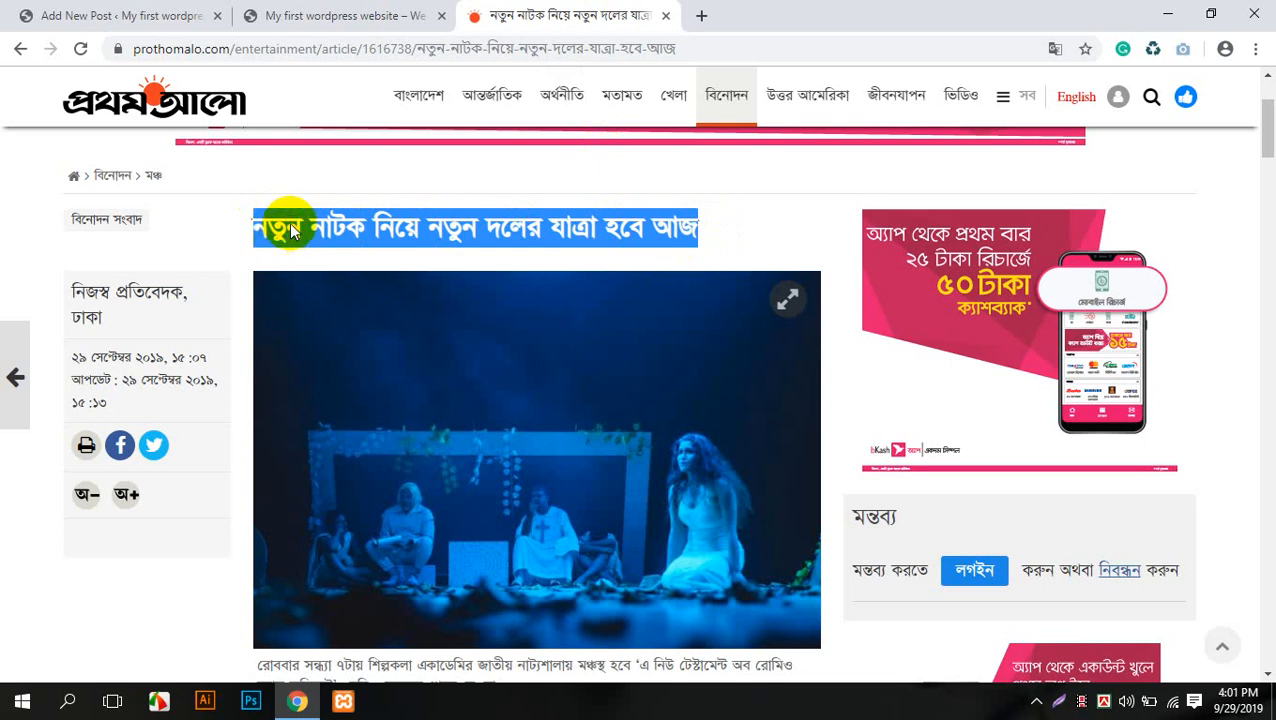
{"action": "left_click", "coordinate": [140, 16]}
{"action": "left_click", "coordinate": [380, 260]}
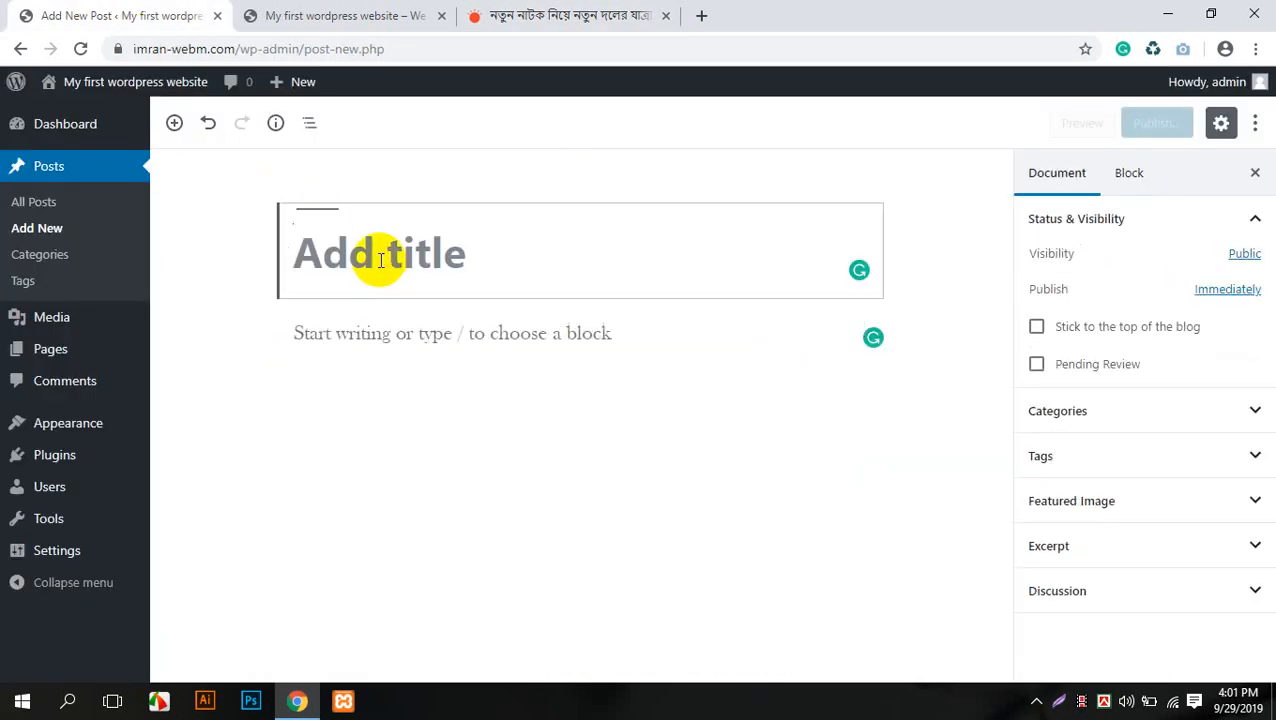
{"action": "type", "text": "নতুন নাটক নিয়ে নতুন দলের যাত্রা হবে আজ"}
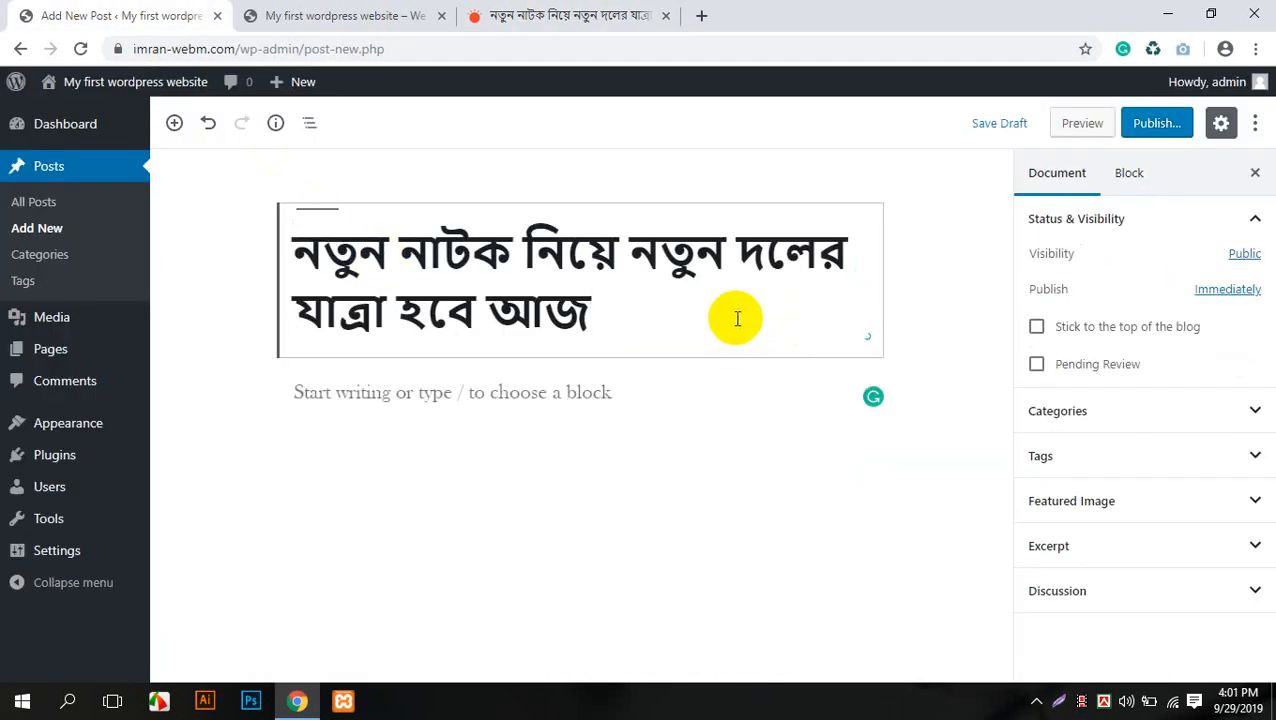
- Save the news article's main photo to the Desktop as a JPEG image under its suggested file name
{"action": "left_click", "coordinate": [524, 390]}
{"action": "left_click", "coordinate": [539, 14]}
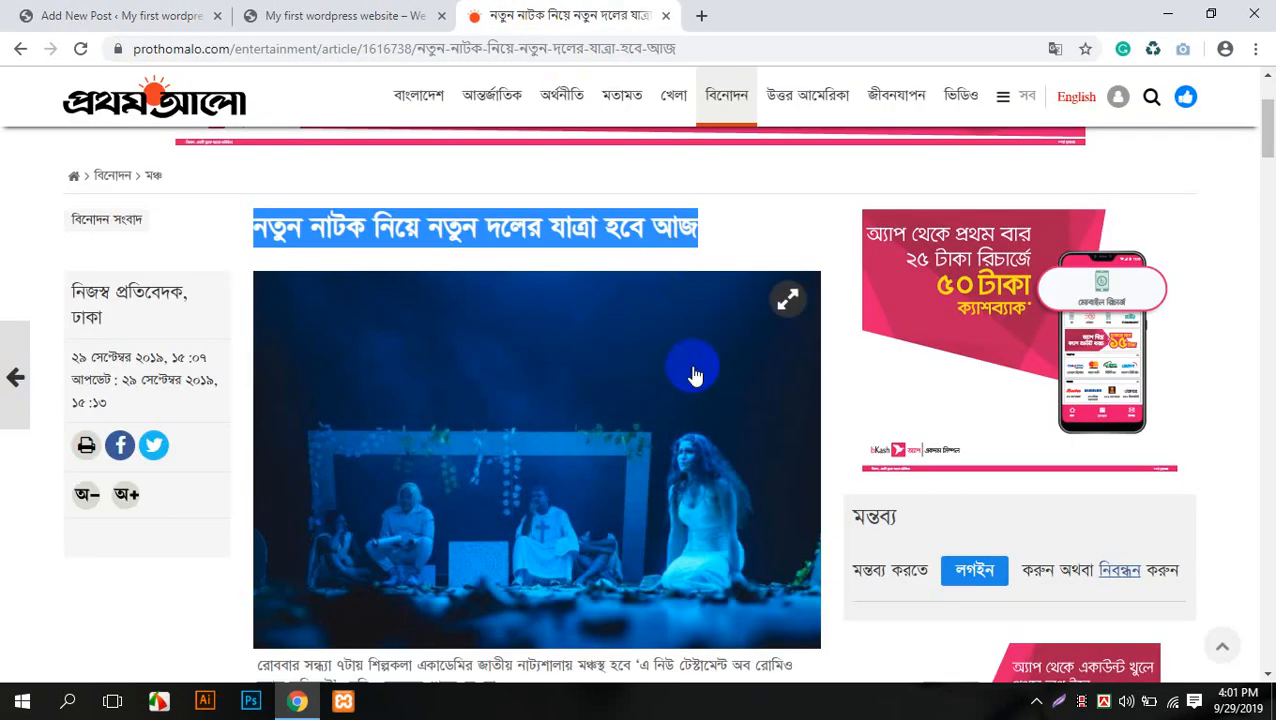
{"action": "left_click", "coordinate": [758, 206]}
{"action": "scroll", "coordinate": [732, 206], "scroll_direction": "down", "scroll_amount": 2}
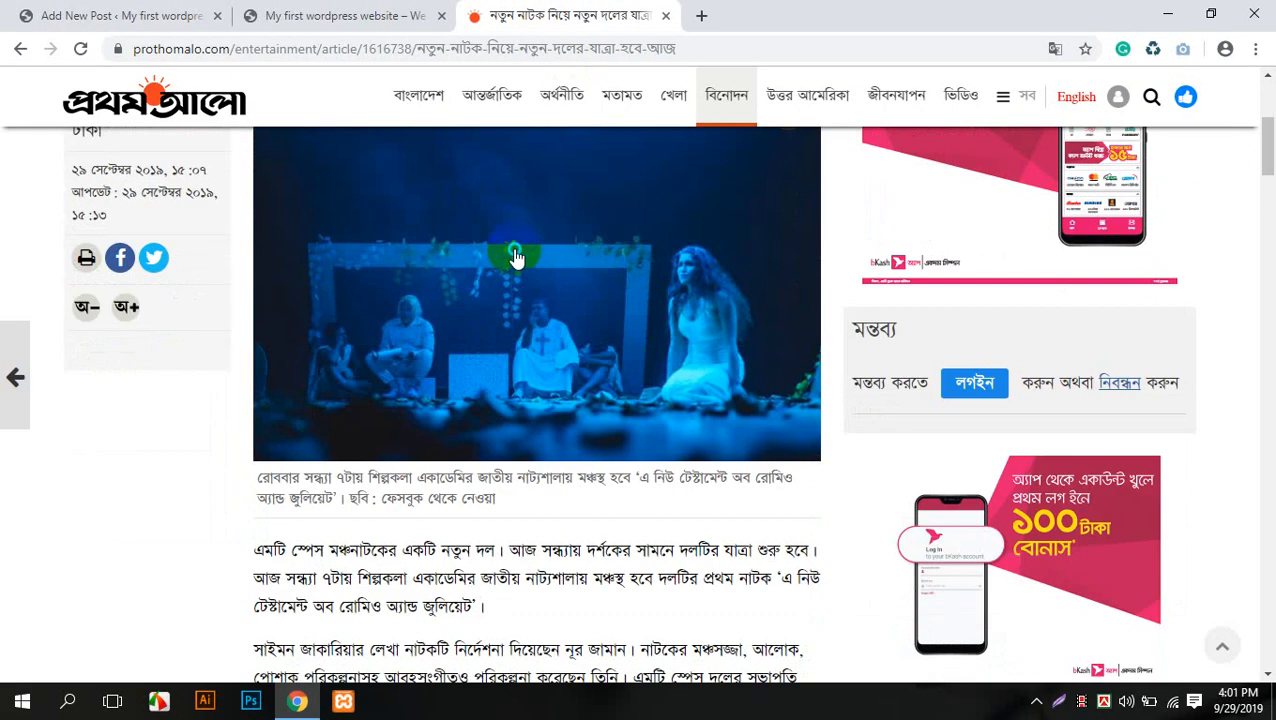
{"action": "right_click", "coordinate": [514, 257]}
{"action": "left_click", "coordinate": [605, 288]}
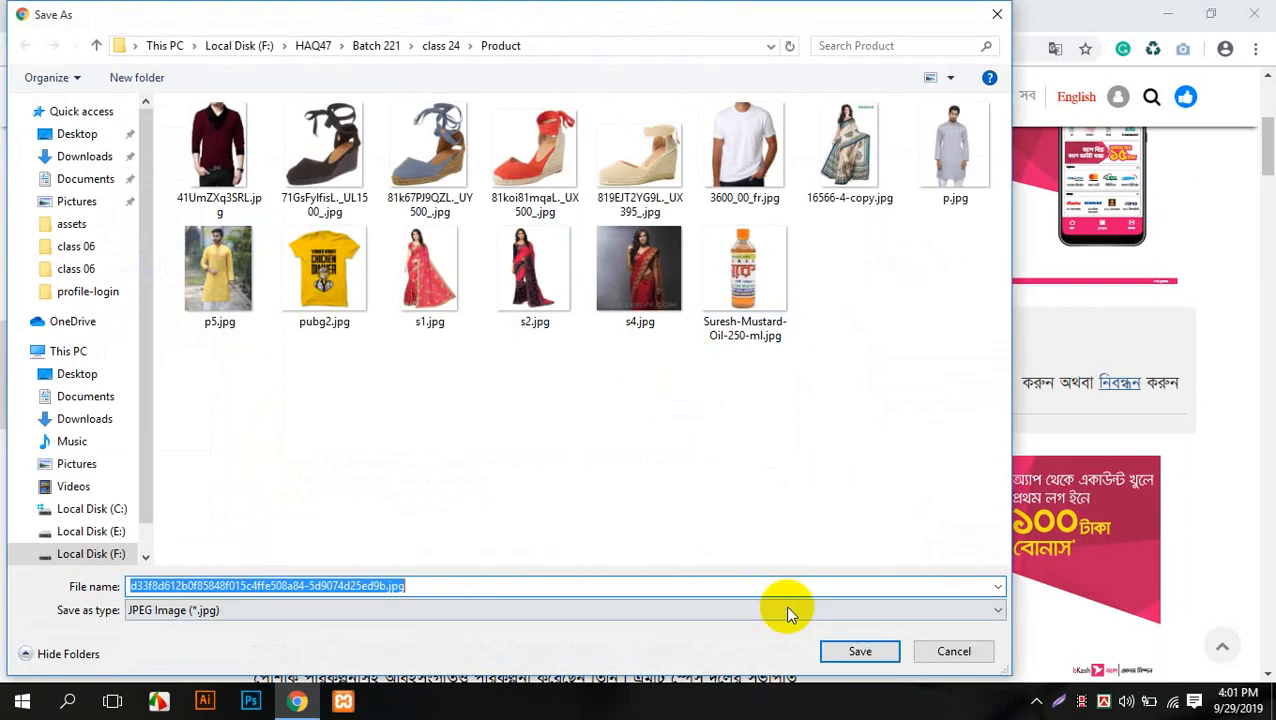
{"action": "left_click", "coordinate": [77, 134]}
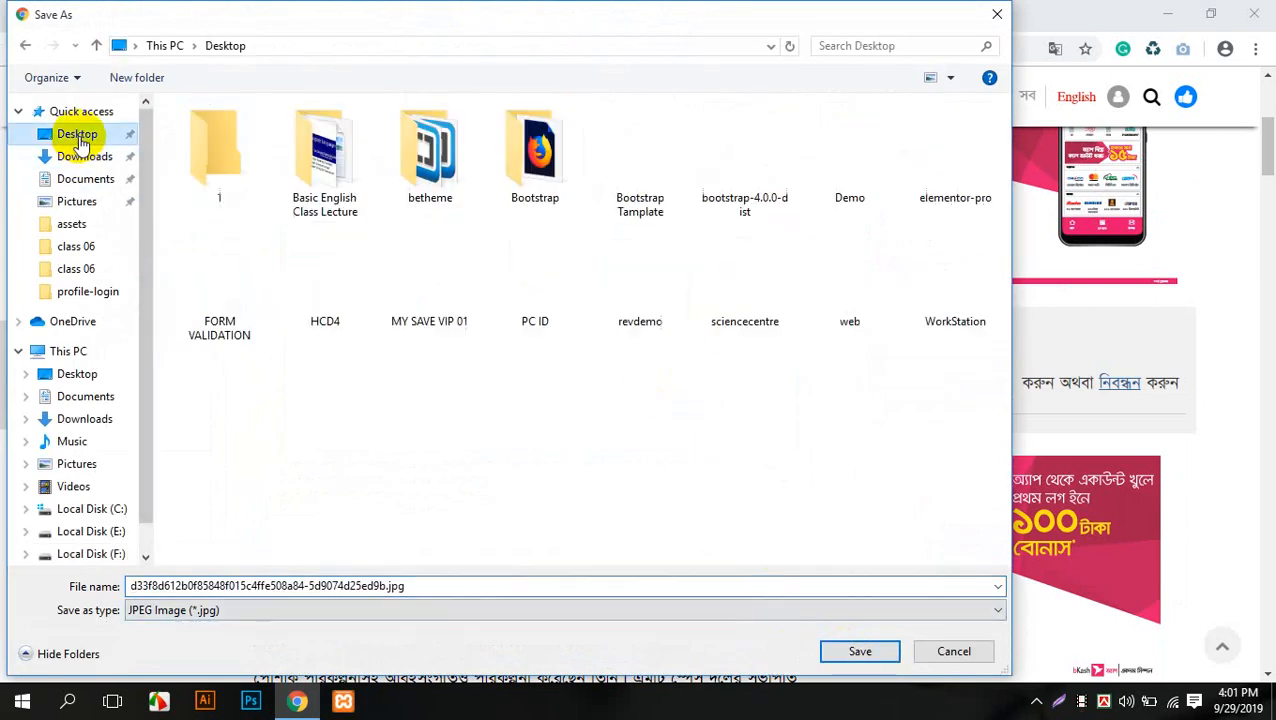
{"action": "left_click", "coordinate": [862, 651]}
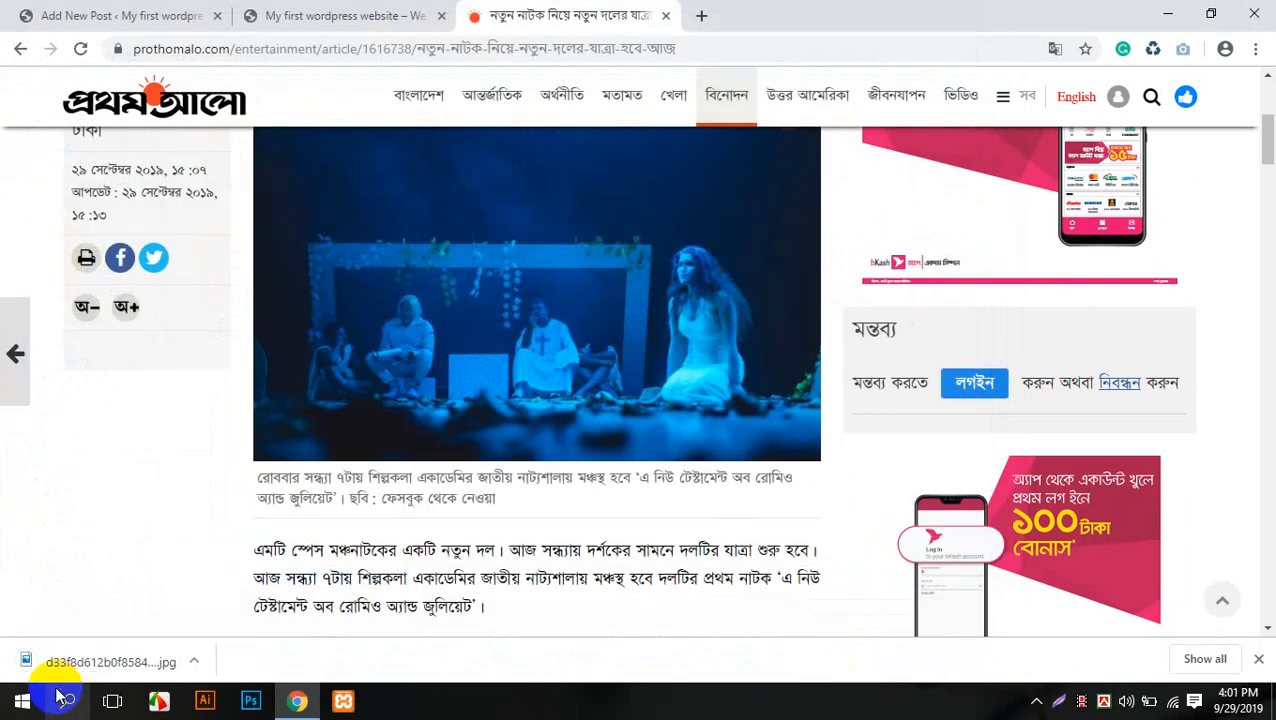
- Return to the new post and browse the content blocks available for its body
{"action": "left_click", "coordinate": [100, 15]}
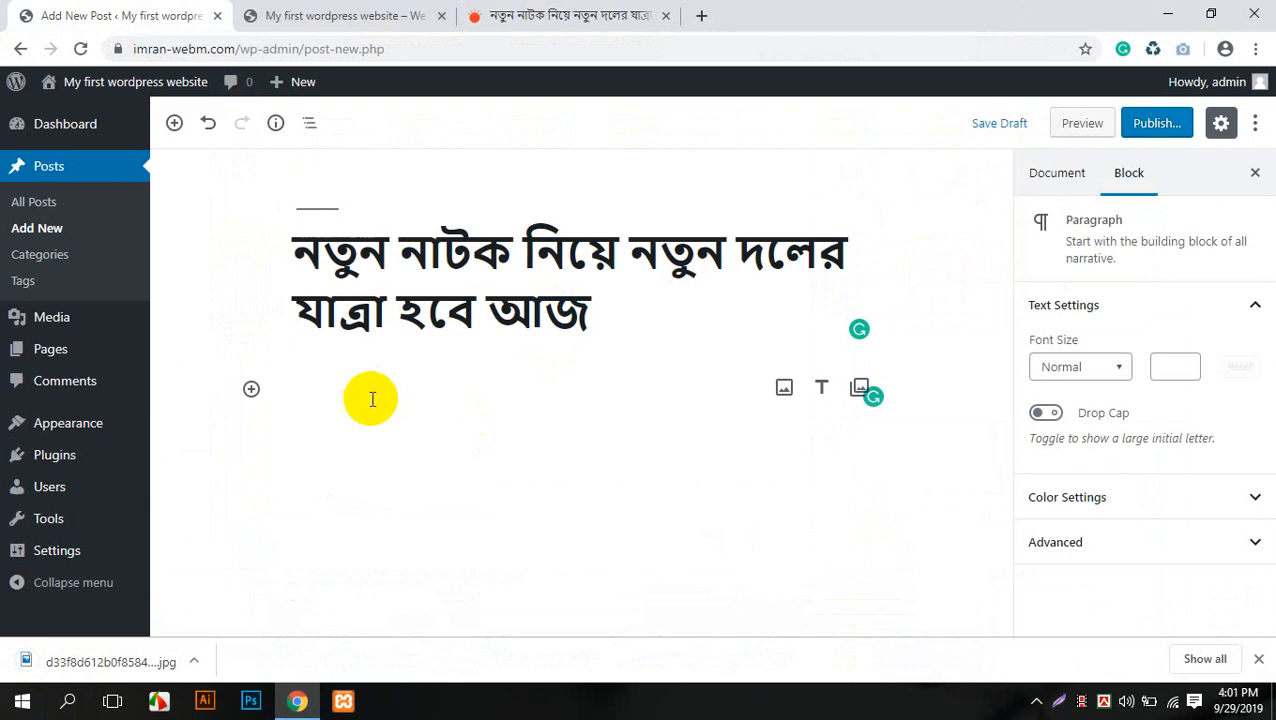
{"action": "left_click", "coordinate": [251, 392]}
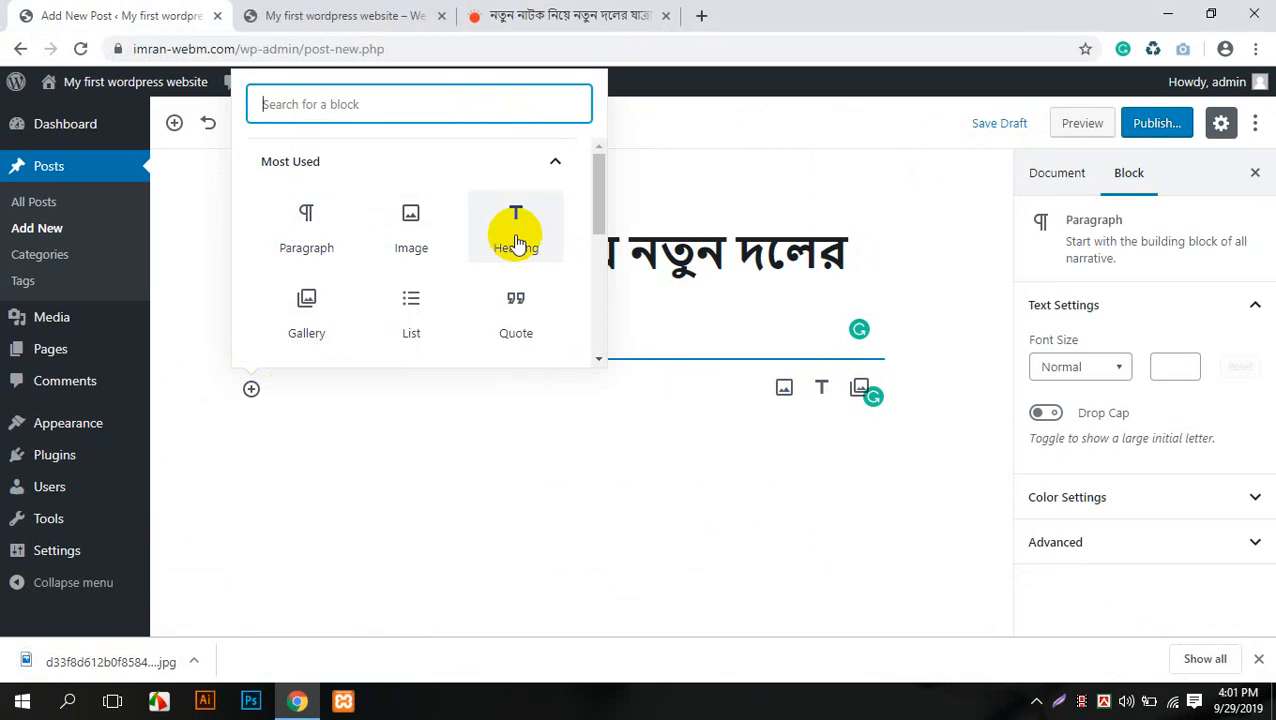
{"action": "scroll", "coordinate": [513, 311], "scroll_direction": "down", "scroll_amount": 1}
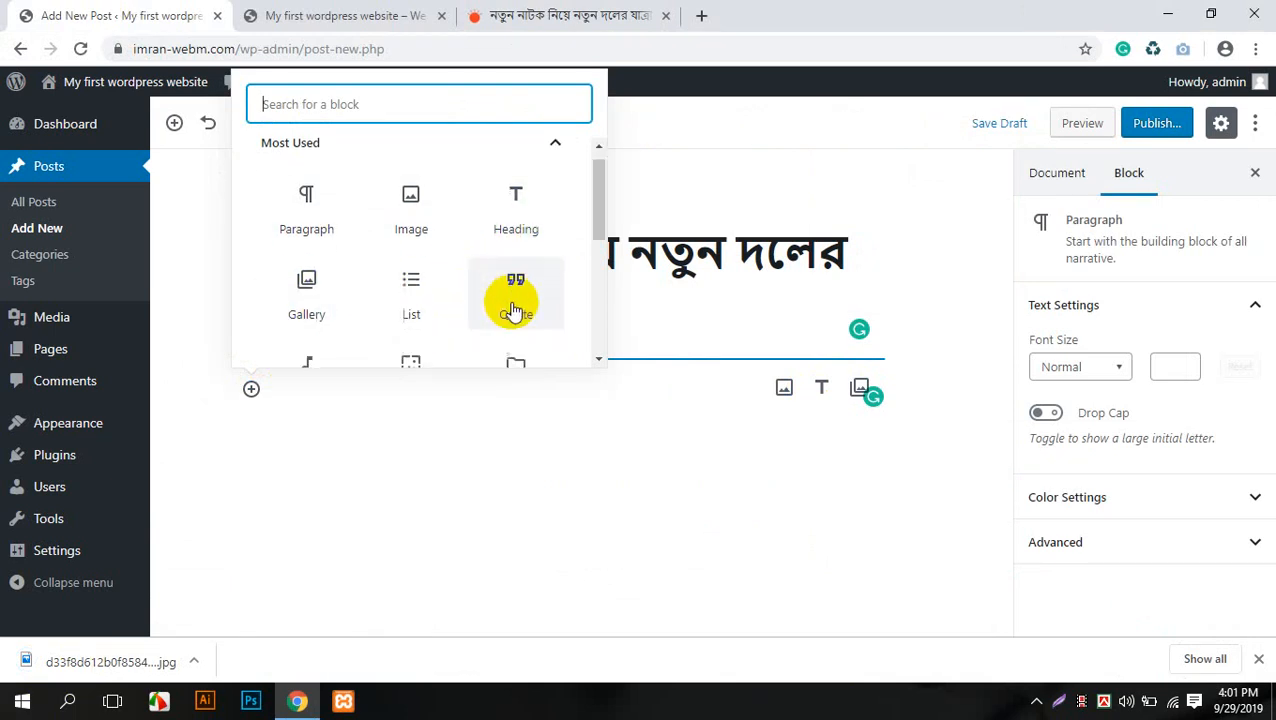
{"action": "scroll", "coordinate": [399, 188], "scroll_direction": "down", "scroll_amount": 5}
{"action": "scroll", "coordinate": [353, 276], "scroll_direction": "up", "scroll_amount": 5}
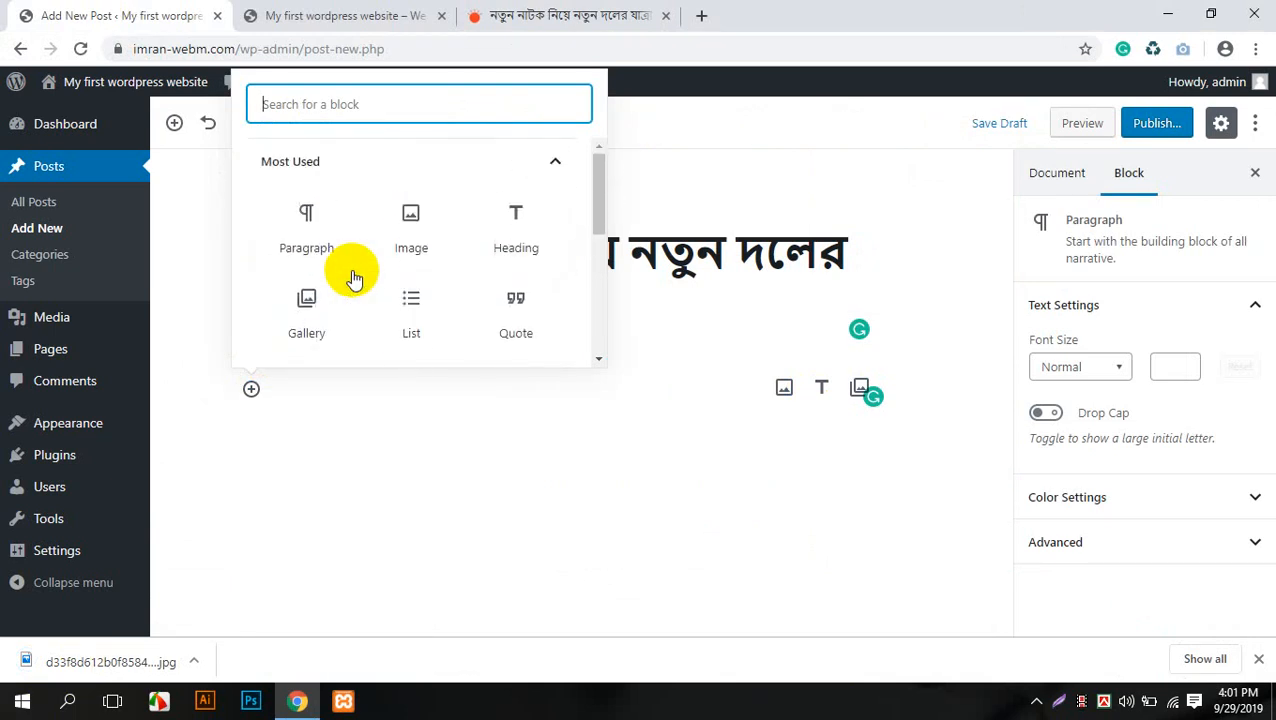
{"action": "left_click", "coordinate": [287, 391]}
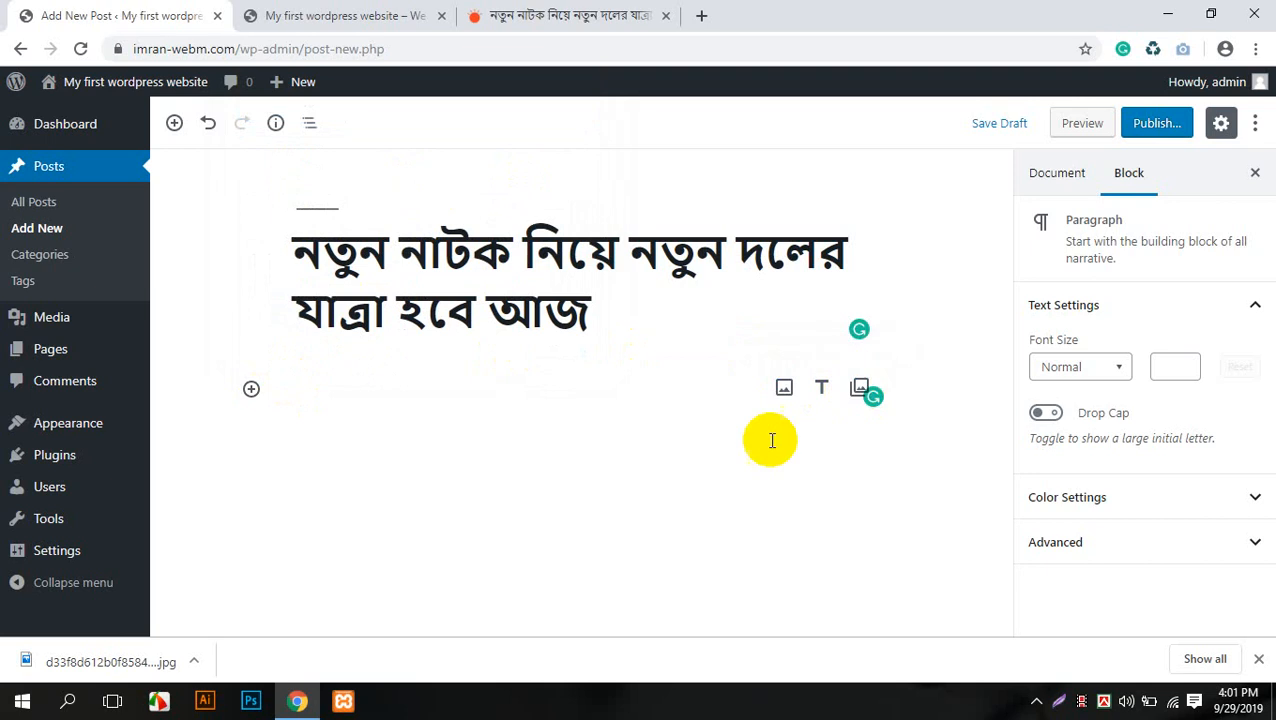
- Add an image block below the post title and insert the downloaded stage photo by uploading it through the media library
{"action": "left_click", "coordinate": [784, 389]}
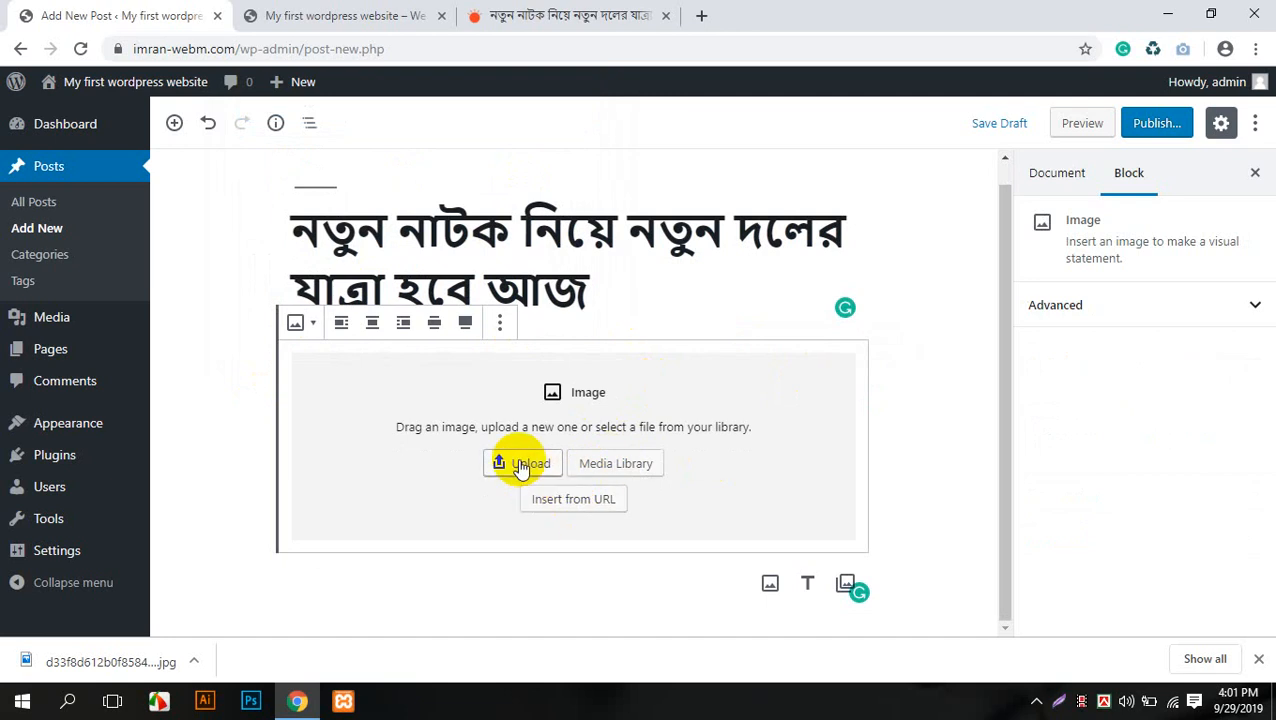
{"action": "left_click", "coordinate": [521, 466]}
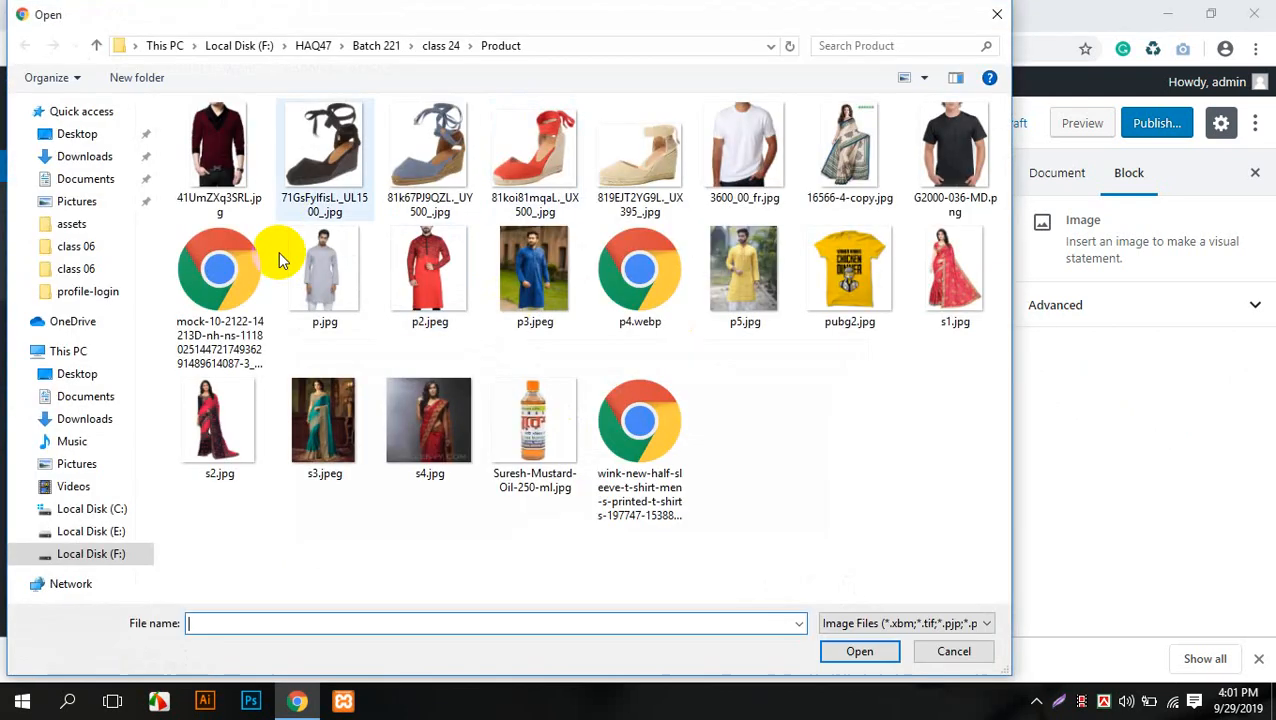
{"action": "left_click", "coordinate": [1000, 14]}
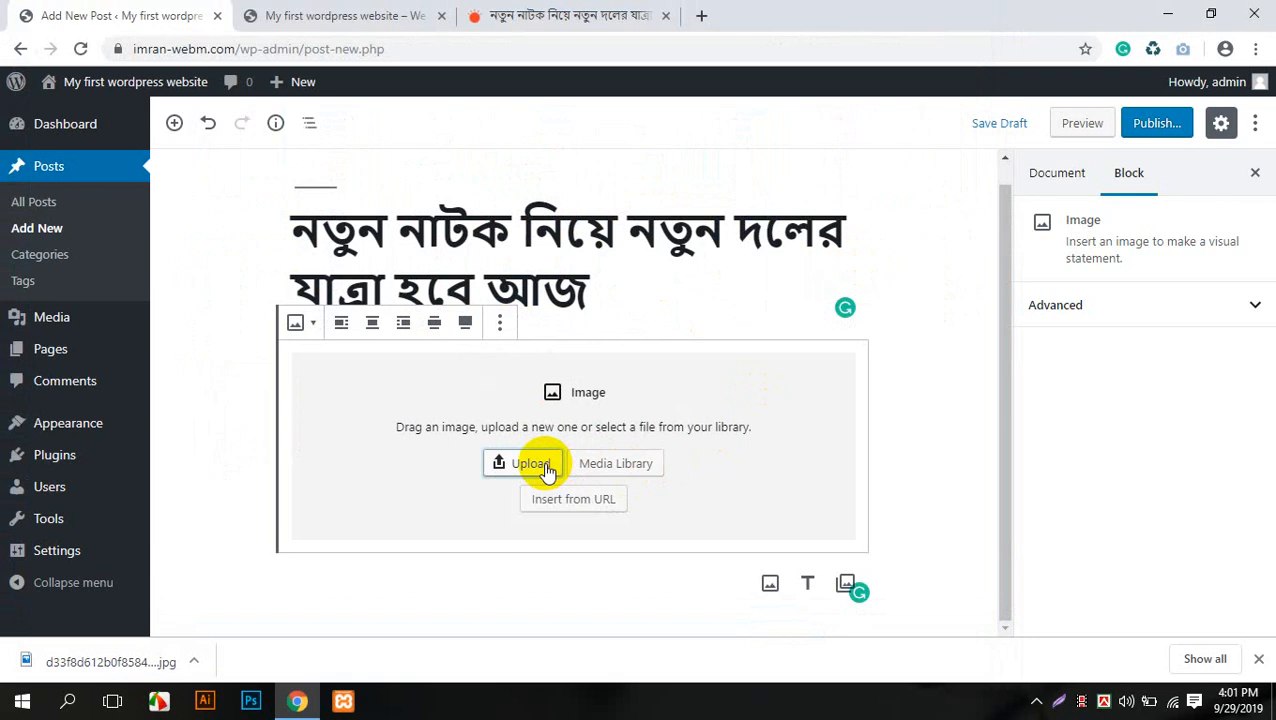
{"action": "left_click", "coordinate": [630, 472]}
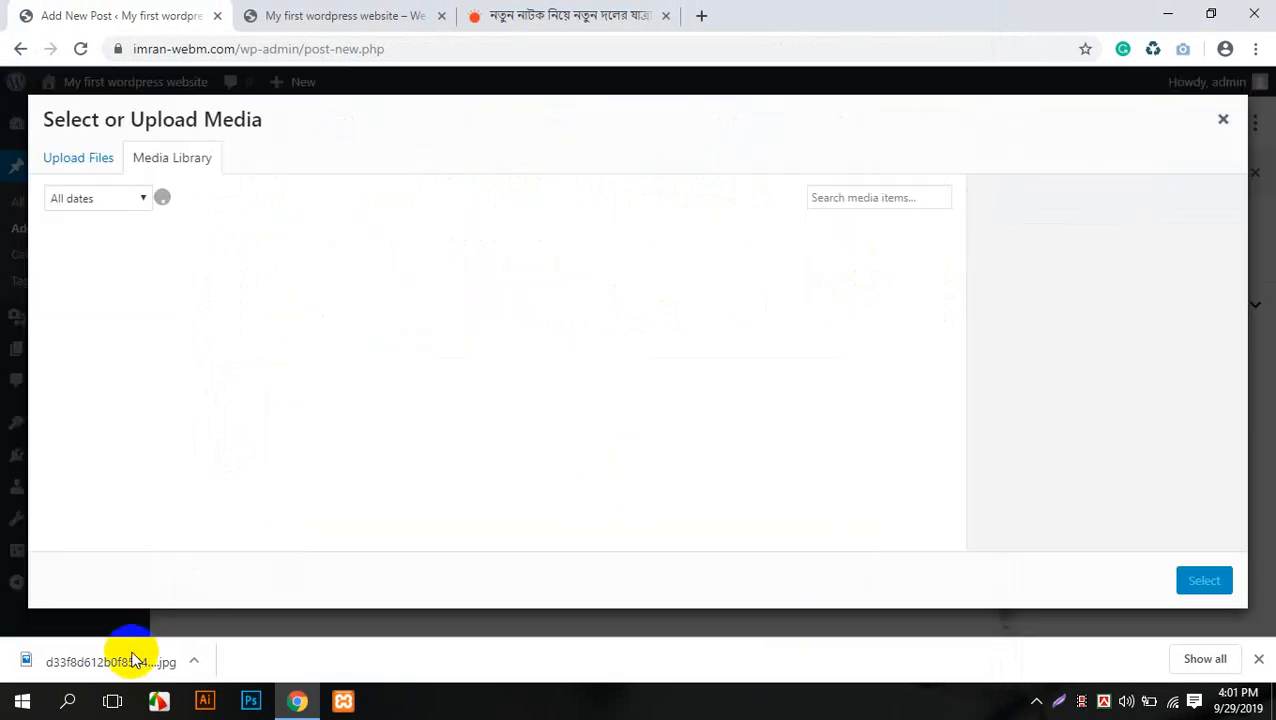
{"action": "left_click", "coordinate": [115, 668]}
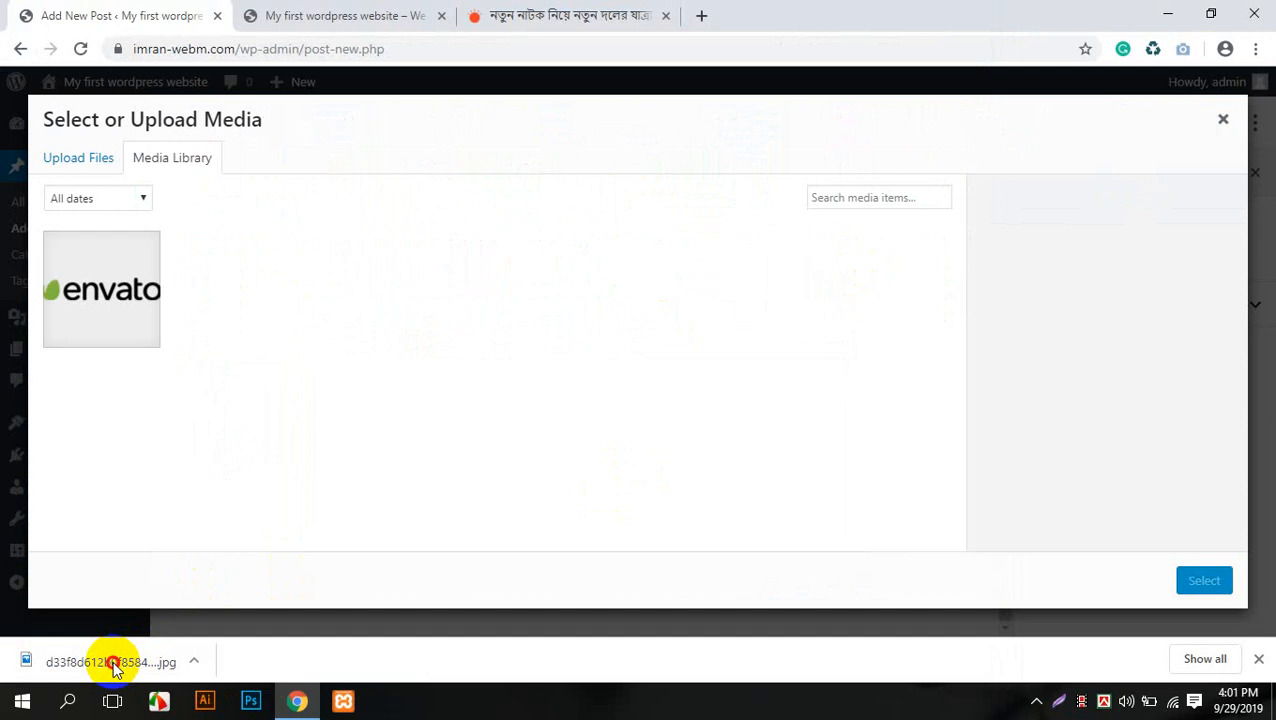
{"action": "left_click_drag", "start_coordinate": [115, 668], "coordinate": [396, 416]}
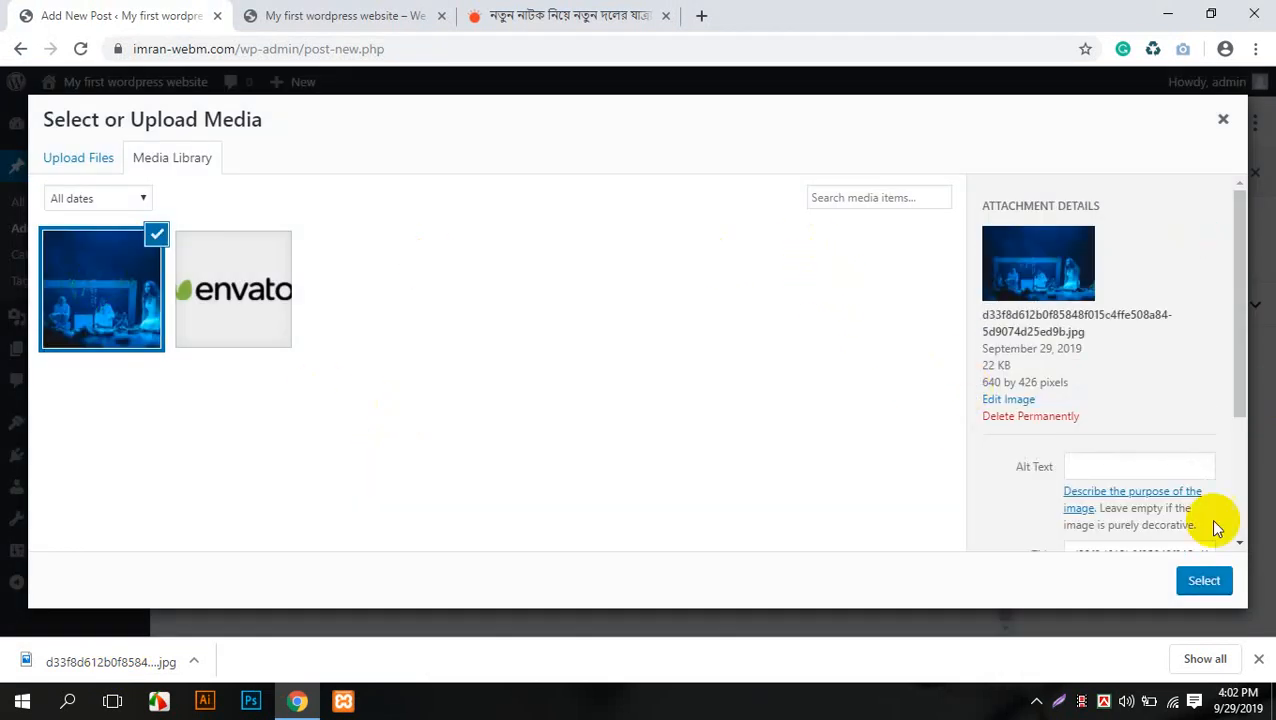
{"action": "left_click", "coordinate": [1204, 580]}
{"action": "scroll", "coordinate": [843, 346], "scroll_direction": "down", "scroll_amount": 1}
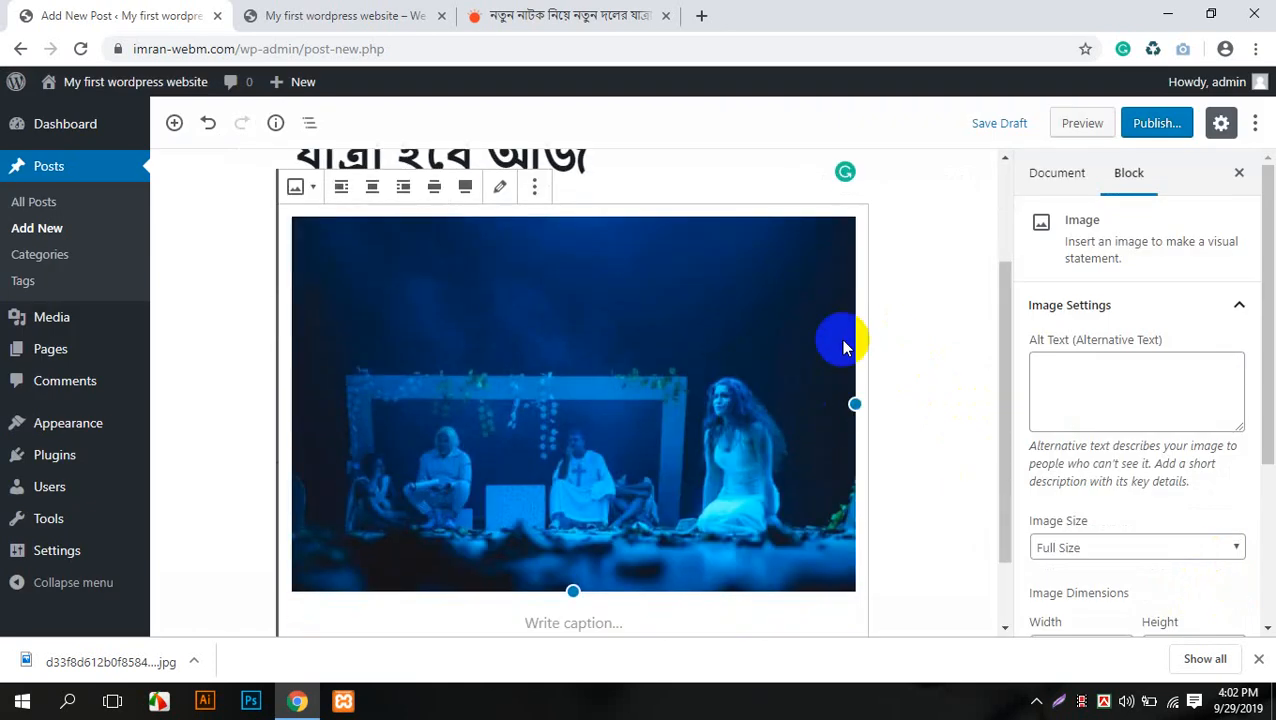
{"action": "scroll", "coordinate": [843, 346], "scroll_direction": "down", "scroll_amount": 1}
{"action": "left_click", "coordinate": [600, 567]}
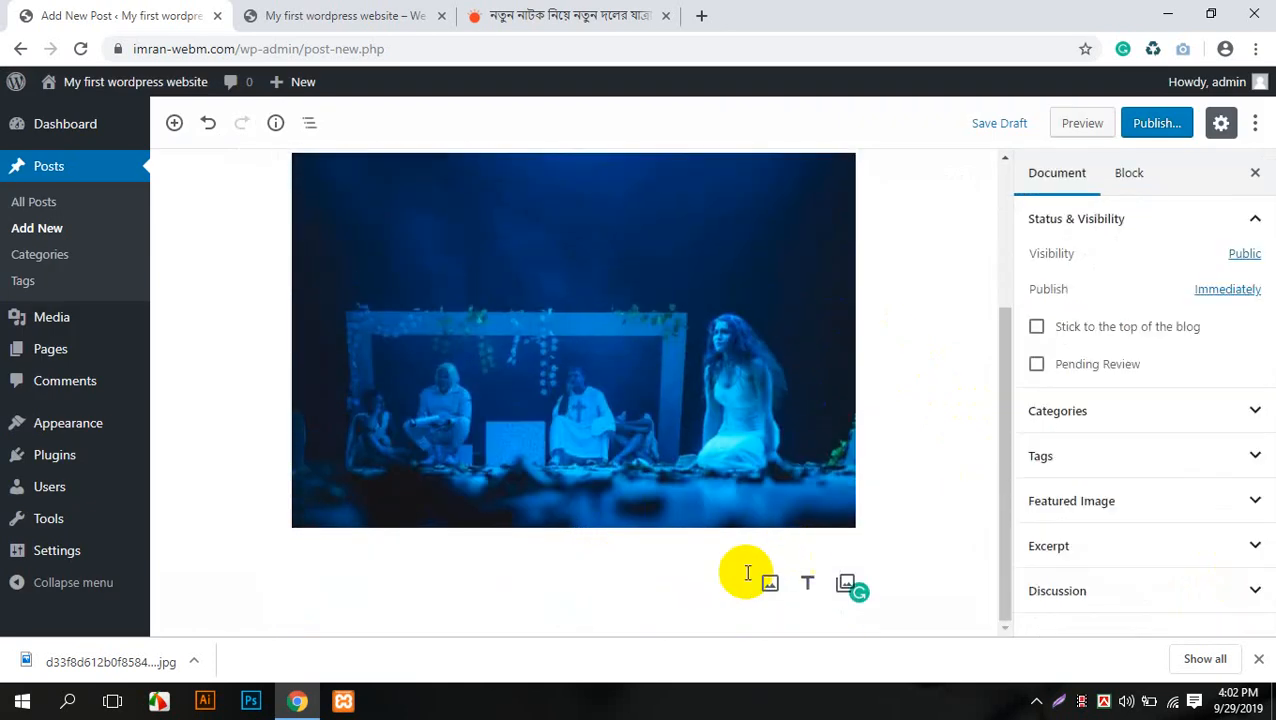
{"action": "left_click", "coordinate": [1258, 658]}
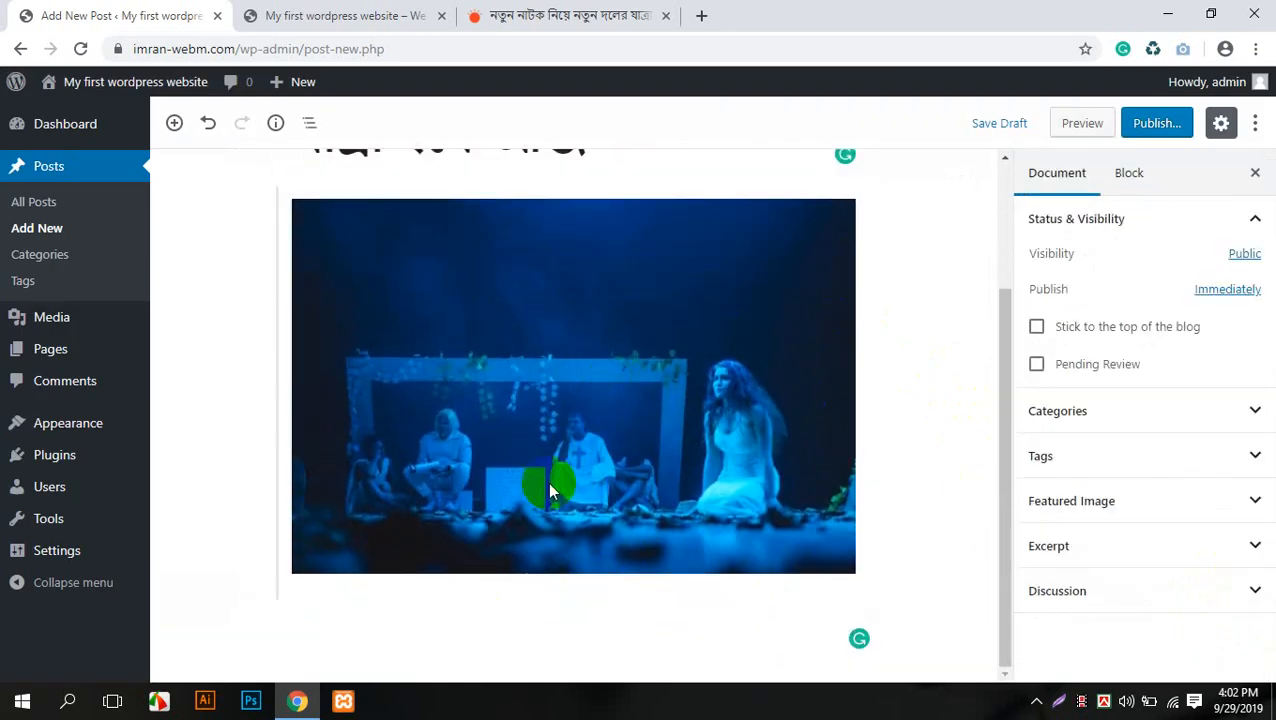
- Start an empty paragraph below the stage photo, and copy the news article's two text paragraphs between its first and second photos
{"action": "left_click", "coordinate": [440, 628]}
{"action": "left_click", "coordinate": [561, 15]}
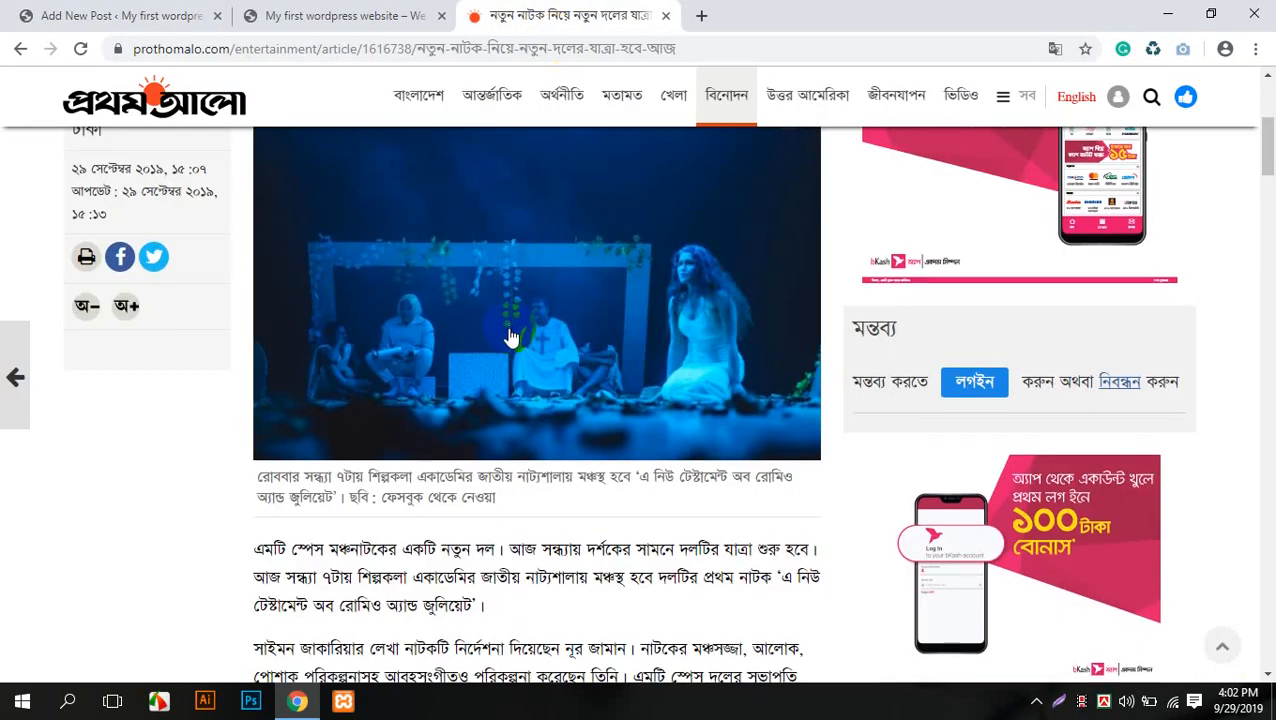
{"action": "scroll", "coordinate": [510, 337], "scroll_direction": "up", "scroll_amount": 2}
{"action": "scroll", "coordinate": [510, 337], "scroll_direction": "down", "scroll_amount": 8}
{"action": "scroll", "coordinate": [510, 337], "scroll_direction": "up", "scroll_amount": 2}
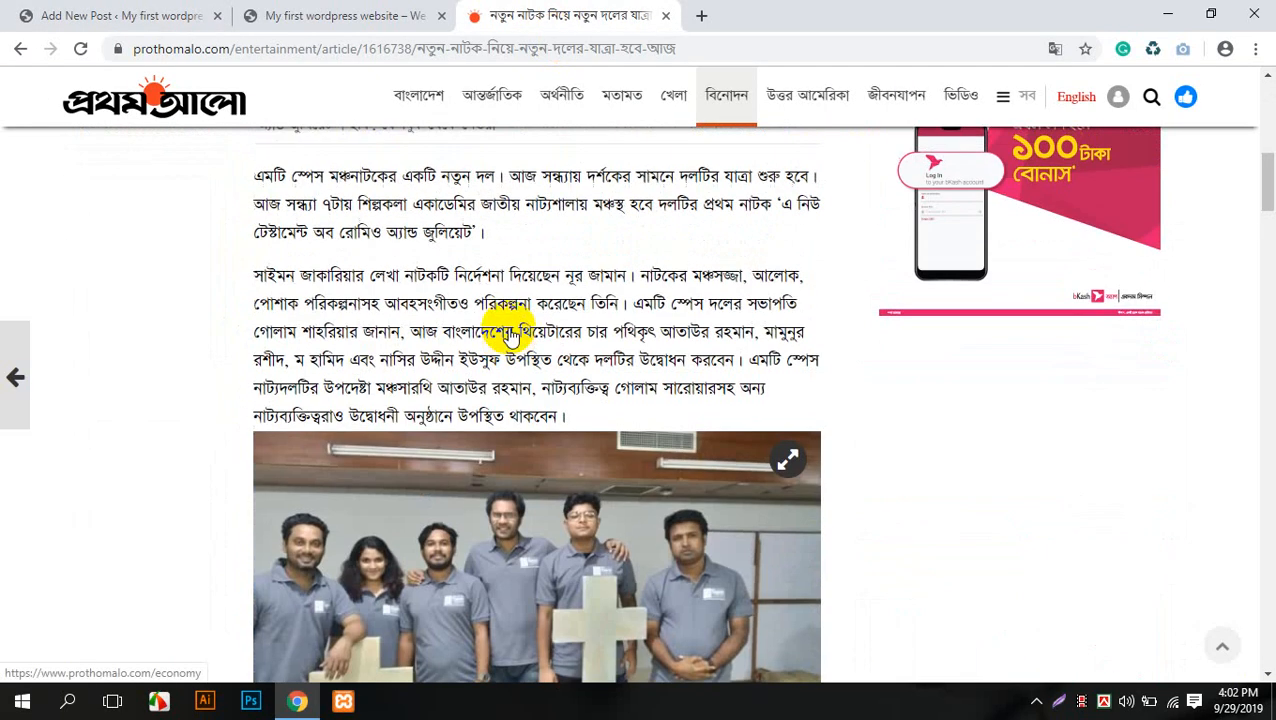
{"action": "scroll", "coordinate": [550, 410], "scroll_direction": "up", "scroll_amount": 1}
{"action": "left_click_drag", "start_coordinate": [570, 507], "coordinate": [258, 266]}
{"action": "key", "text": "ctrl+c"}
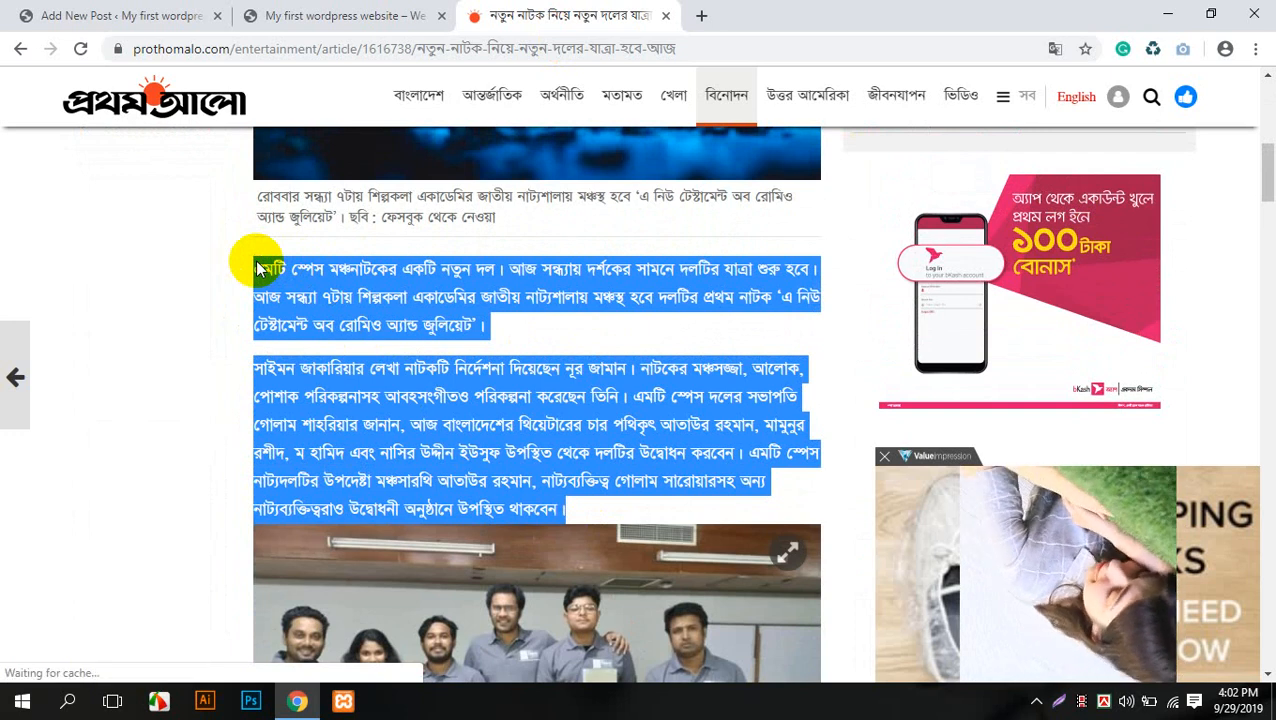
- Paste the copied article paragraphs below the stage photo in the new post and add an empty paragraph after them
{"action": "left_click", "coordinate": [292, 14]}
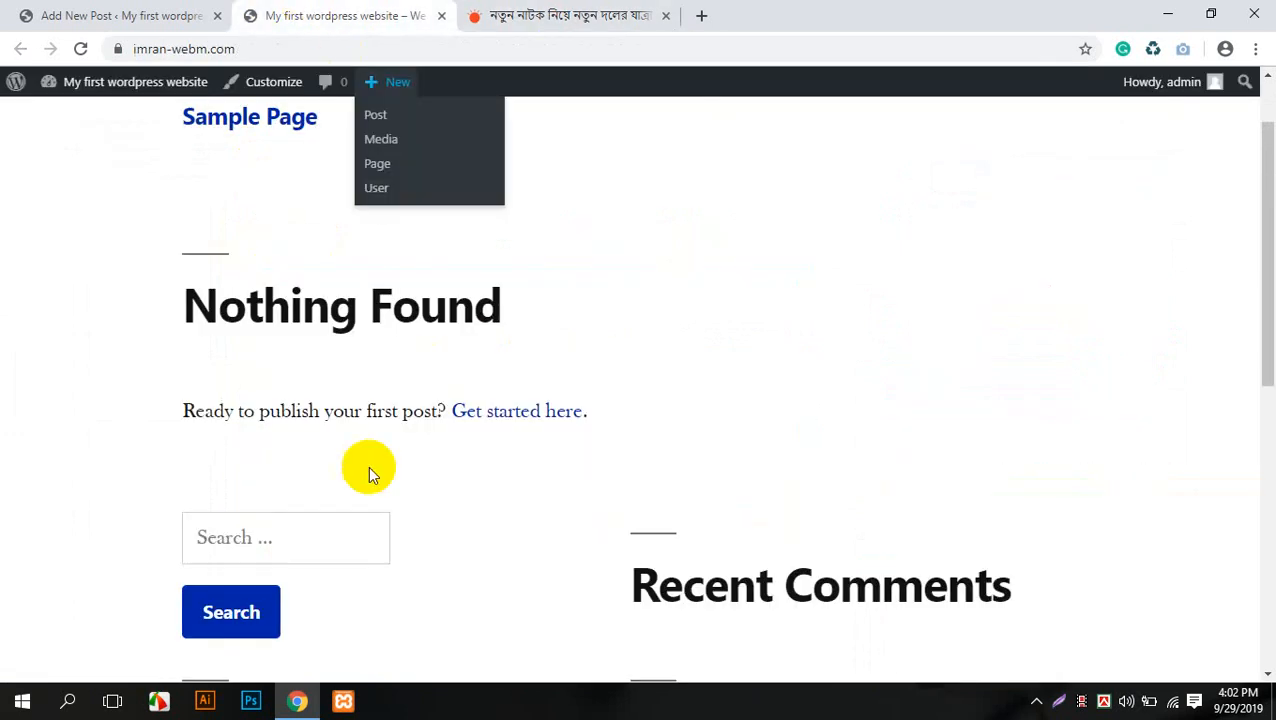
{"action": "left_click", "coordinate": [121, 5]}
{"action": "scroll", "coordinate": [467, 391], "scroll_direction": "up", "scroll_amount": 1}
{"action": "scroll", "coordinate": [387, 357], "scroll_direction": "down", "scroll_amount": 1}
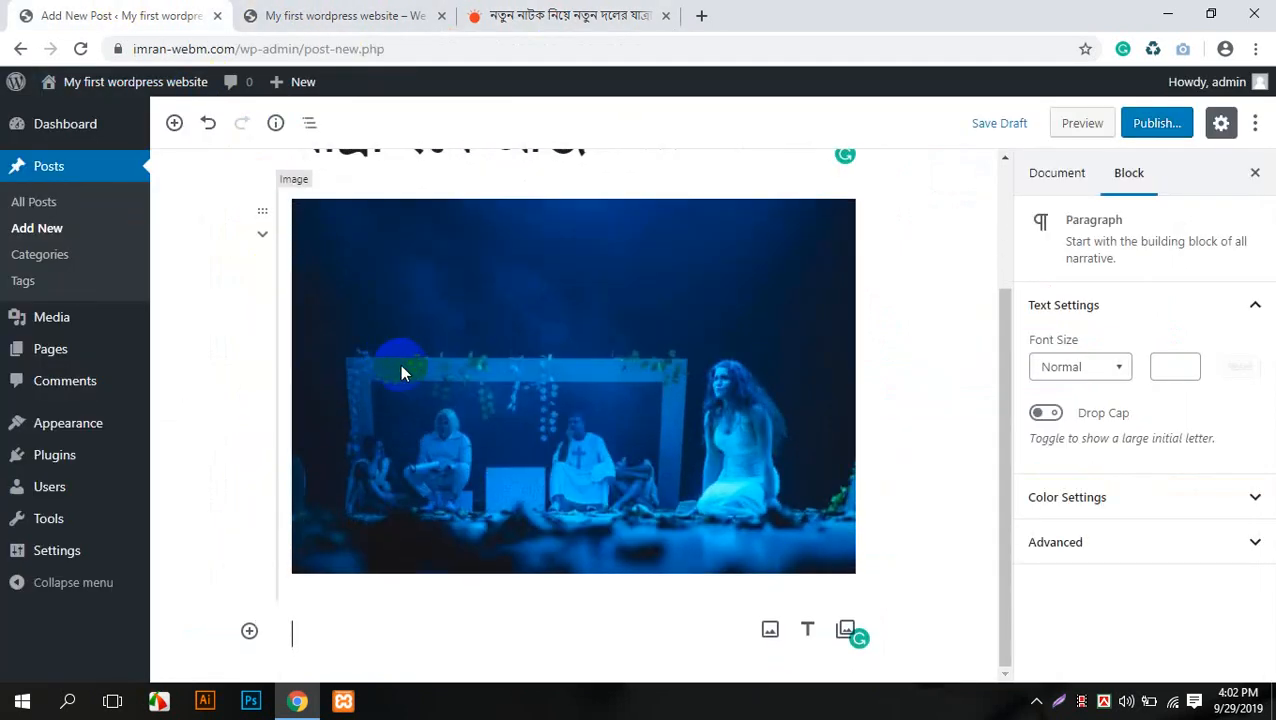
{"action": "key", "text": "ctrl+v"}
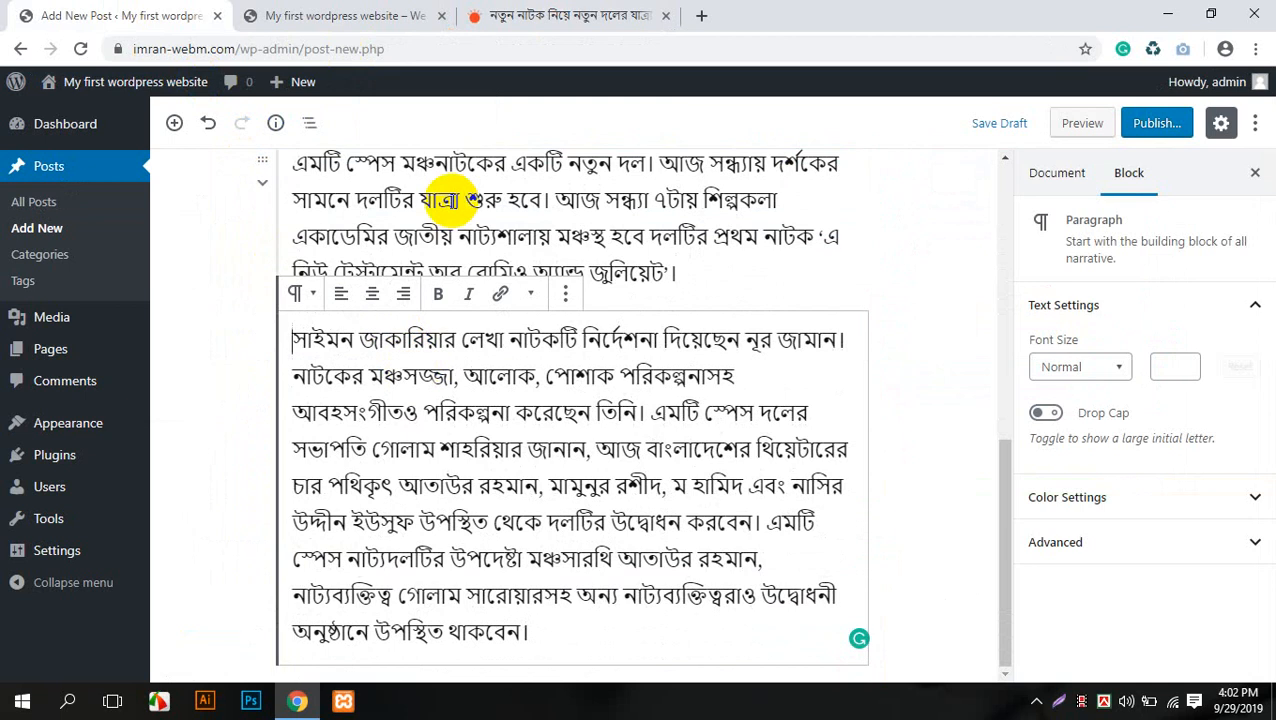
{"action": "left_click", "coordinate": [451, 208]}
{"action": "left_click", "coordinate": [500, 375]}
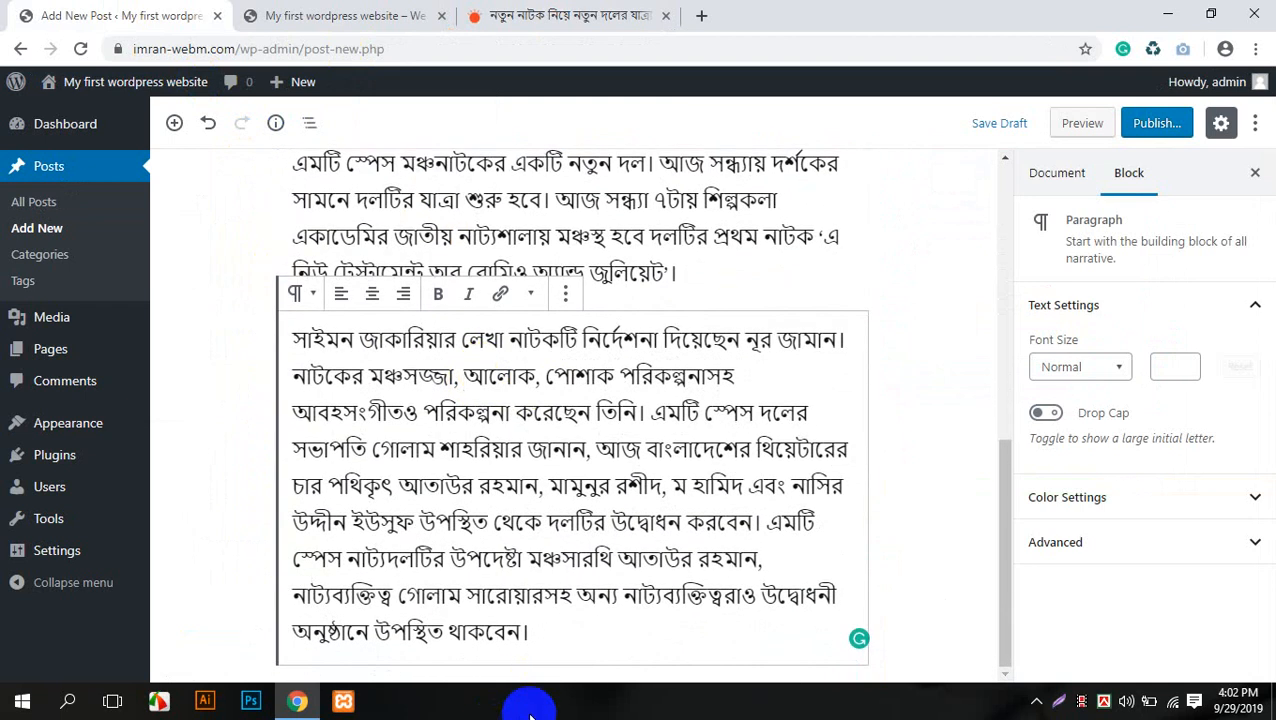
{"action": "left_click", "coordinate": [553, 630]}
{"action": "key", "text": "Return"}
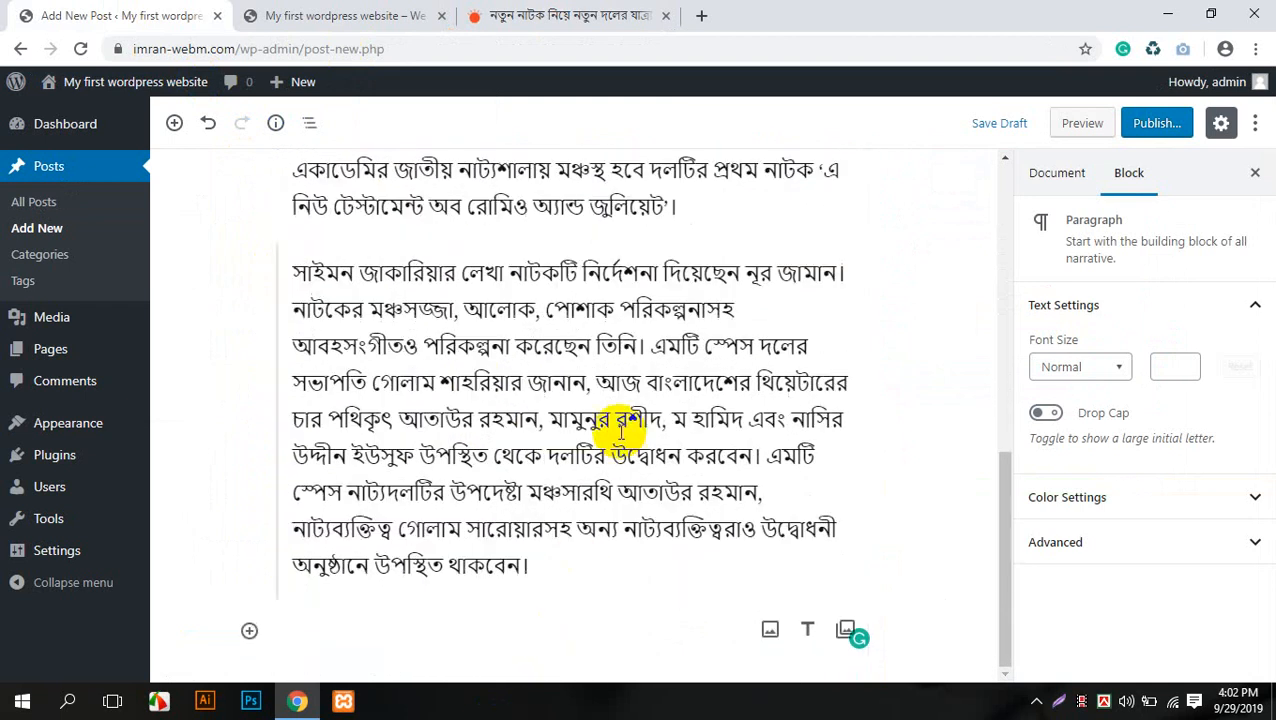
- Save the news article's group photo to the Desktop as a JPEG image under its suggested file name
{"action": "left_click", "coordinate": [530, 15]}
{"action": "scroll", "coordinate": [553, 240], "scroll_direction": "down", "scroll_amount": 5}
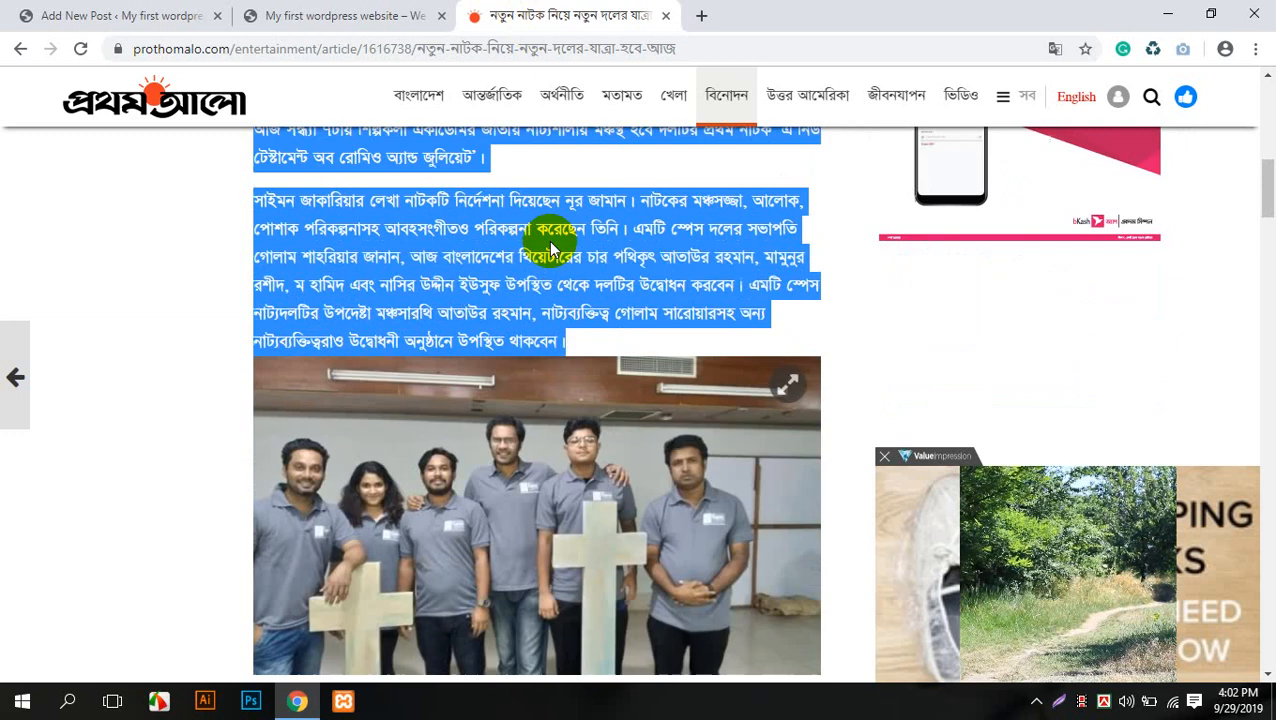
{"action": "right_click", "coordinate": [507, 337]}
{"action": "left_click", "coordinate": [620, 367]}
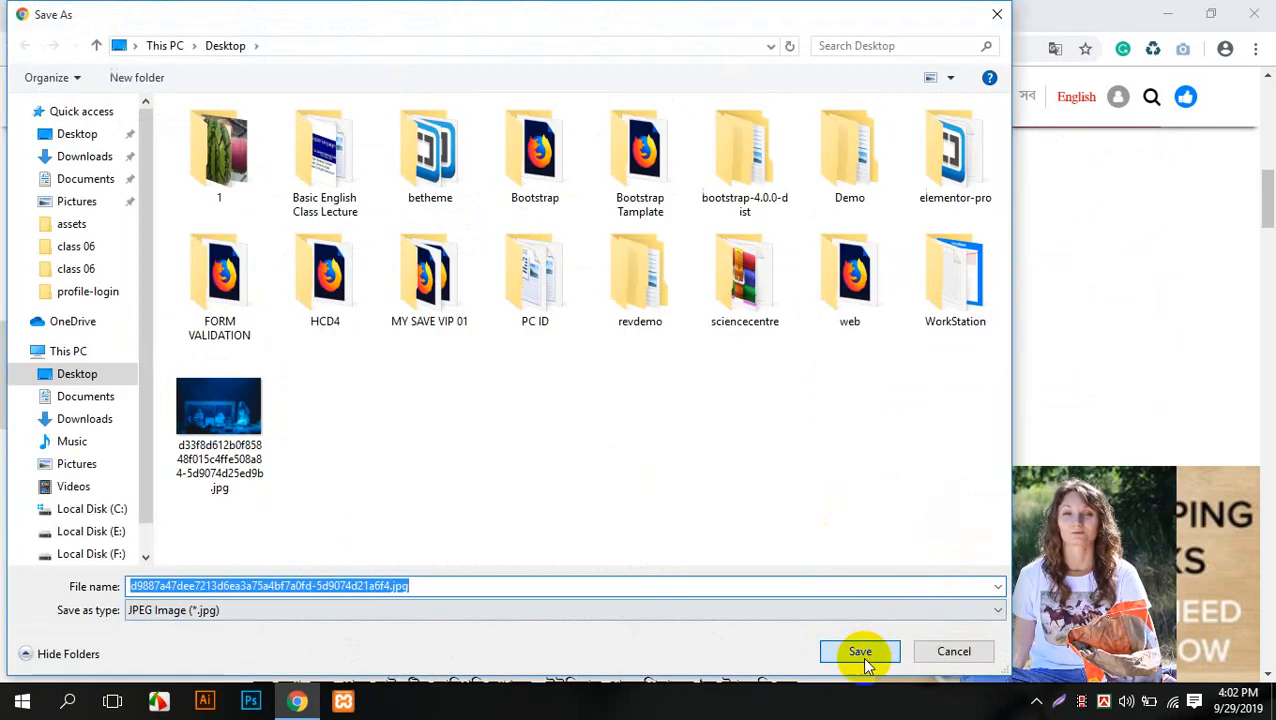
{"action": "left_click", "coordinate": [861, 654]}
- Add an image block after the pasted paragraphs and insert the downloaded group photo by uploading it through the media library
{"action": "left_click", "coordinate": [302, 12]}
{"action": "left_click", "coordinate": [120, 15]}
{"action": "scroll", "coordinate": [700, 400], "scroll_direction": "down", "scroll_amount": 2}
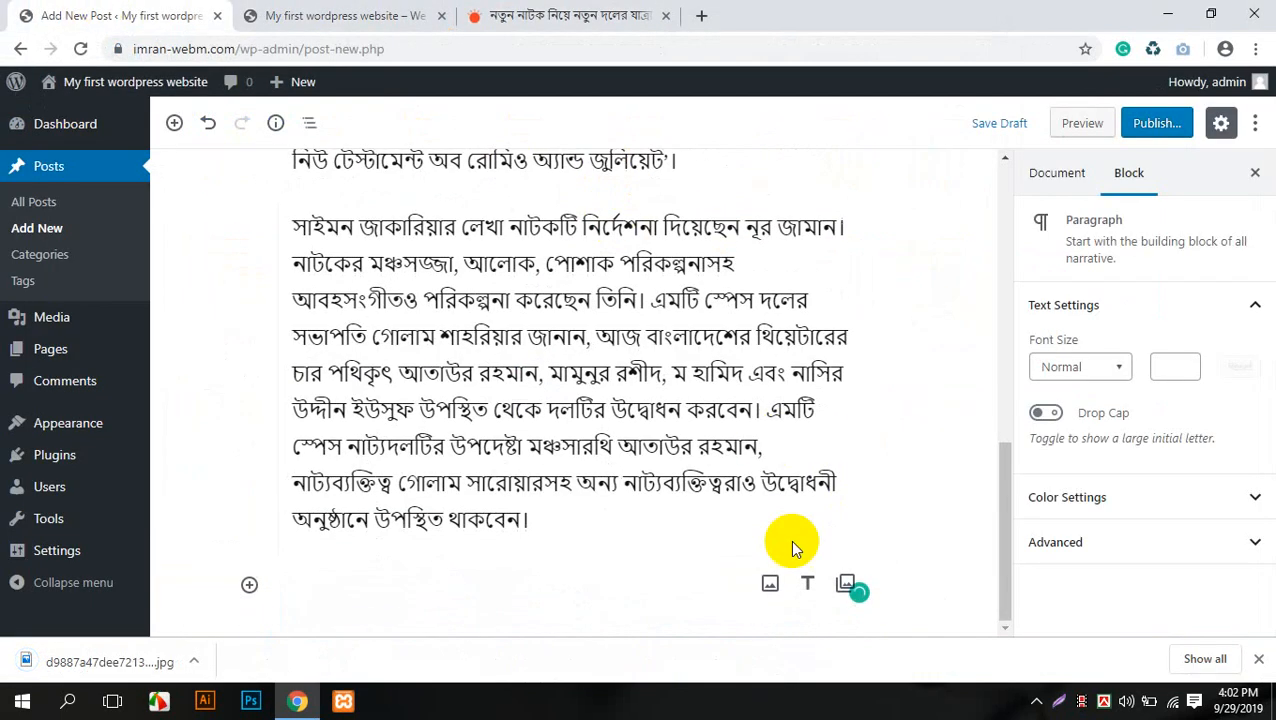
{"action": "left_click", "coordinate": [768, 584]}
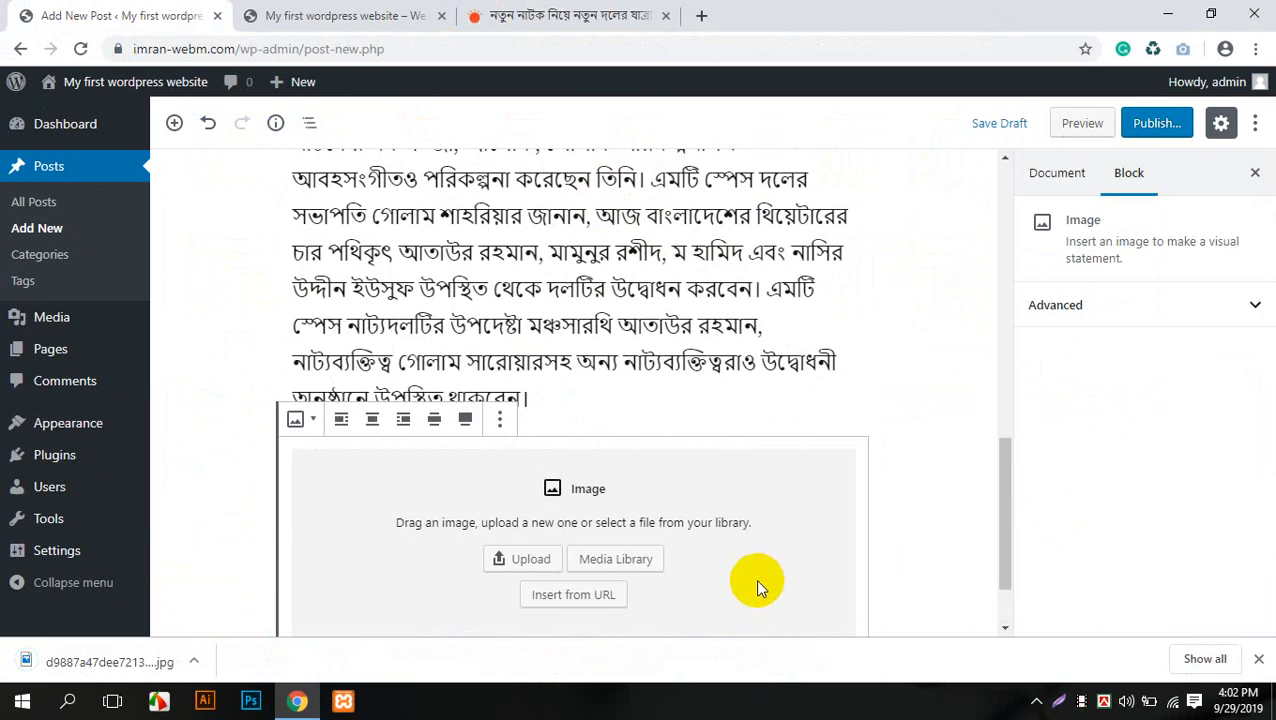
{"action": "left_click", "coordinate": [614, 559]}
{"action": "left_click_drag", "start_coordinate": [223, 545], "coordinate": [235, 520]}
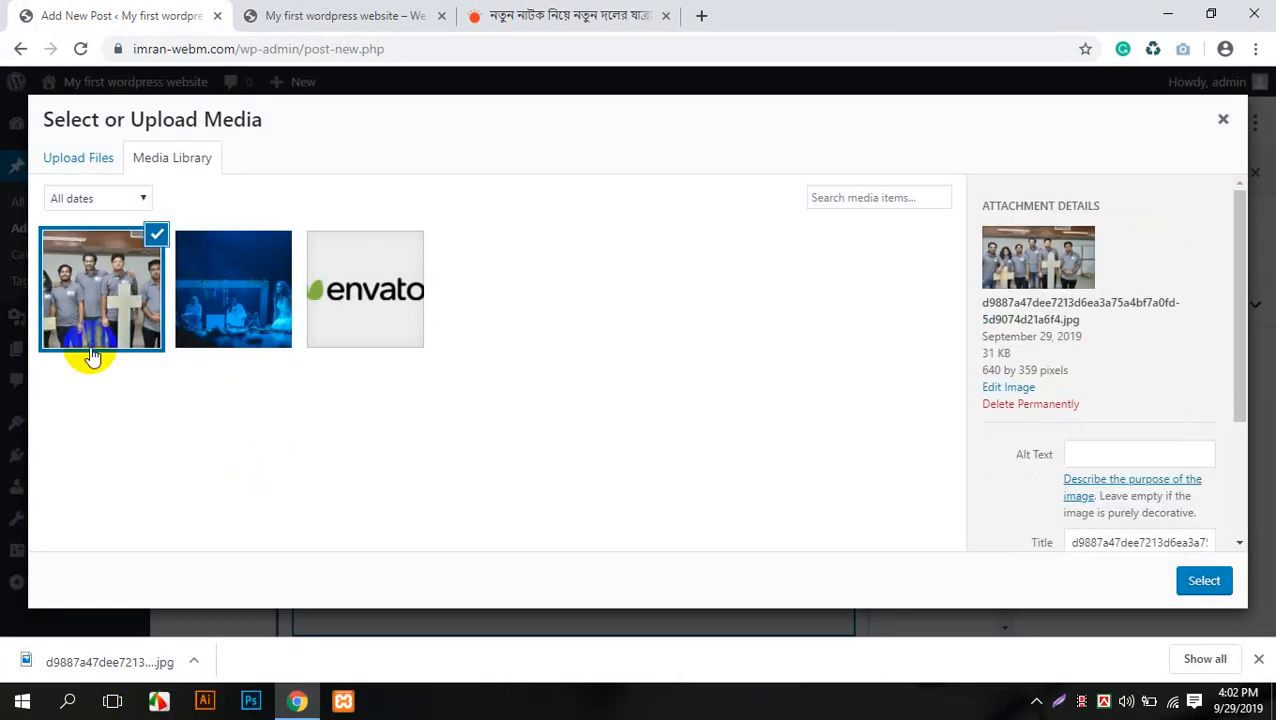
{"action": "left_click", "coordinate": [1204, 580]}
{"action": "scroll", "coordinate": [749, 350], "scroll_direction": "down", "scroll_amount": 3}
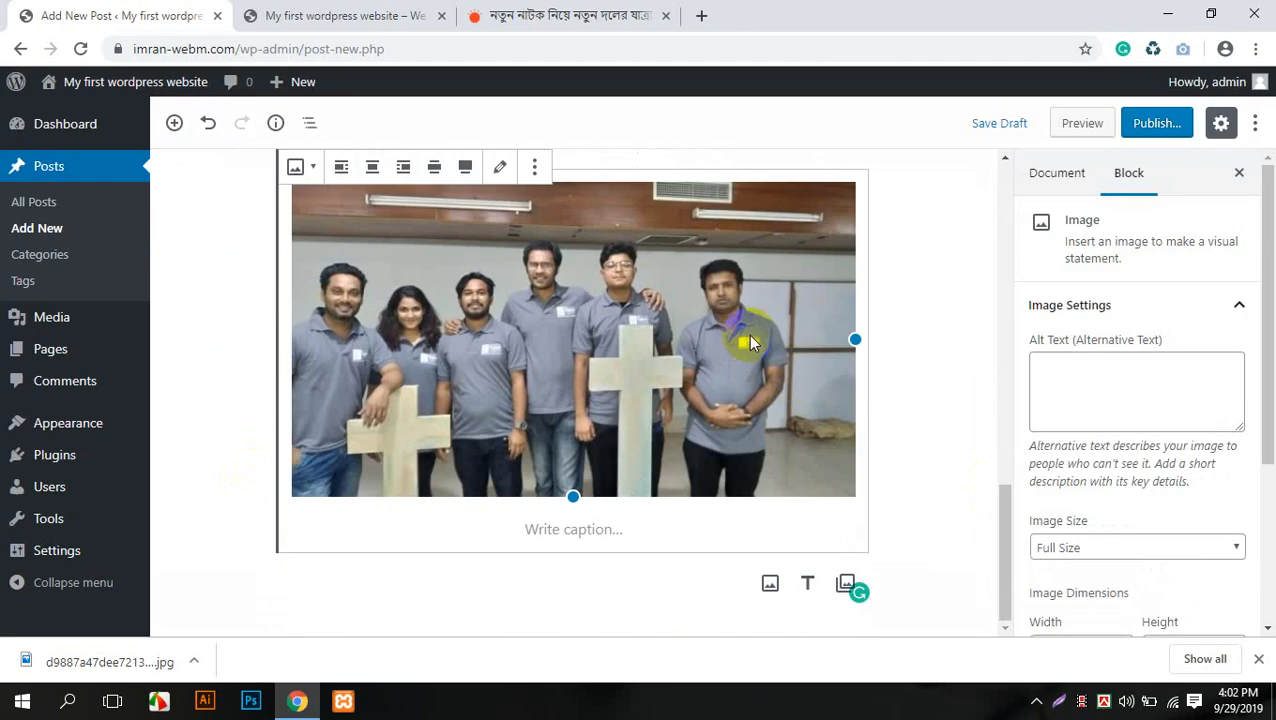
- Copy the news article's paragraph beneath the group photo into a new paragraph below the group photo in the post
{"action": "left_click", "coordinate": [530, 605]}
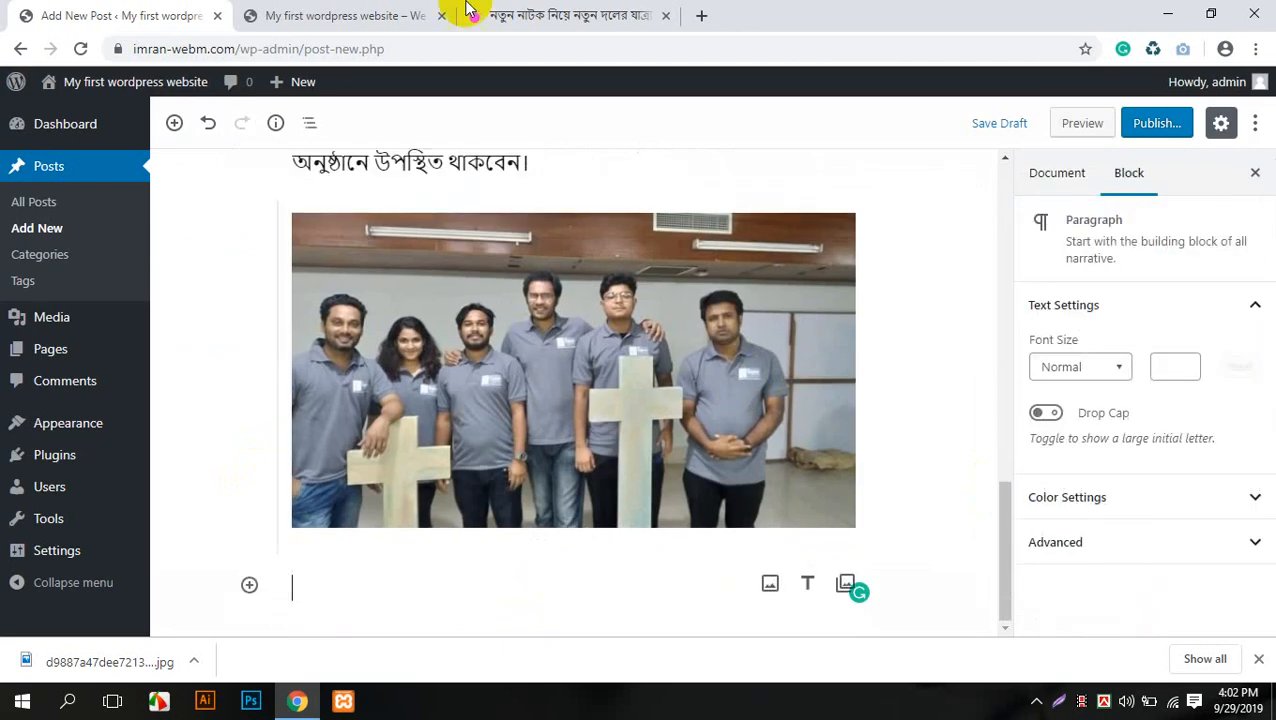
{"action": "left_click", "coordinate": [560, 15]}
{"action": "scroll", "coordinate": [517, 330], "scroll_direction": "down", "scroll_amount": 5}
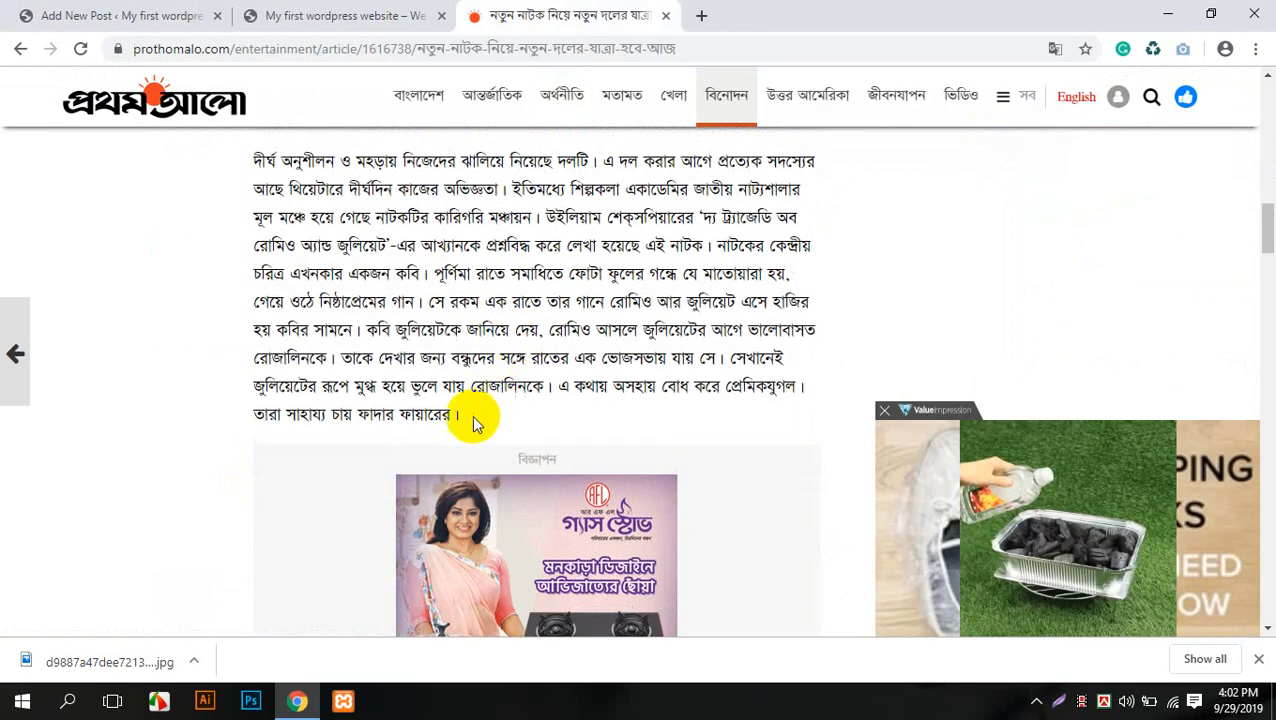
{"action": "left_click_drag", "start_coordinate": [462, 412], "coordinate": [254, 157]}
{"action": "scroll", "coordinate": [254, 157], "scroll_direction": "up", "scroll_amount": 1}
{"action": "scroll", "coordinate": [478, 300], "scroll_direction": "up", "scroll_amount": 3}
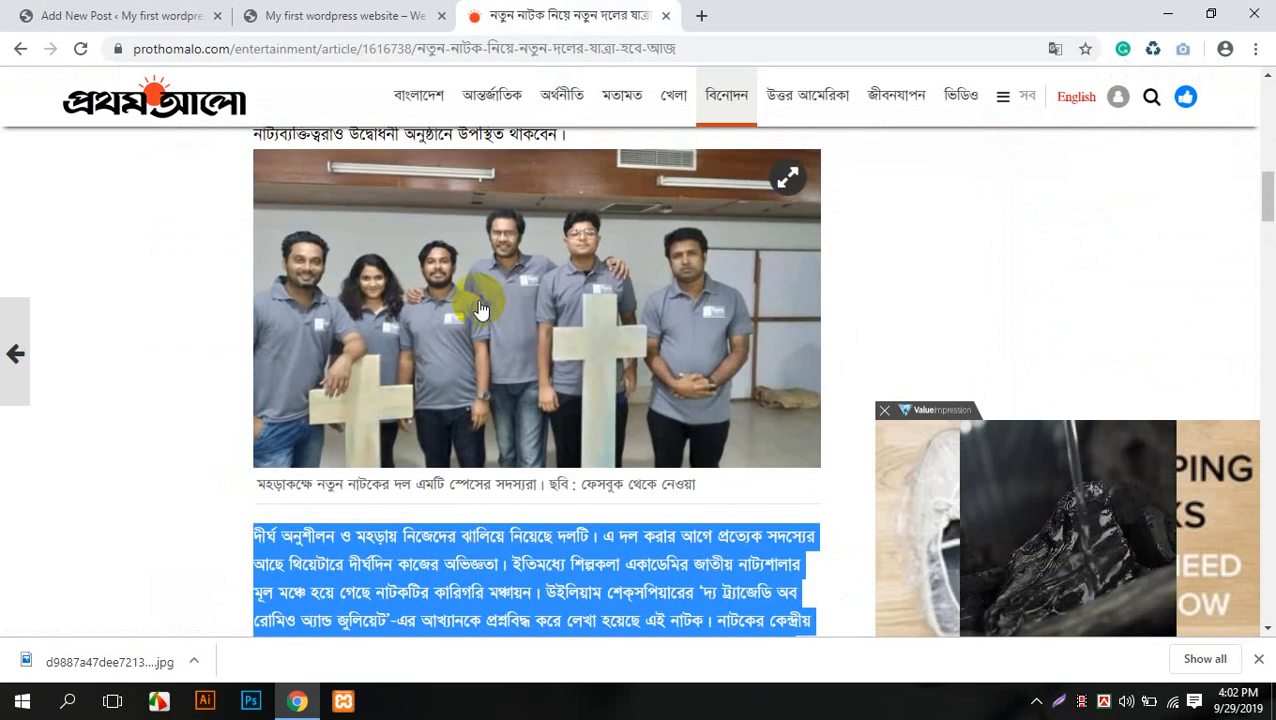
{"action": "left_click", "coordinate": [148, 12]}
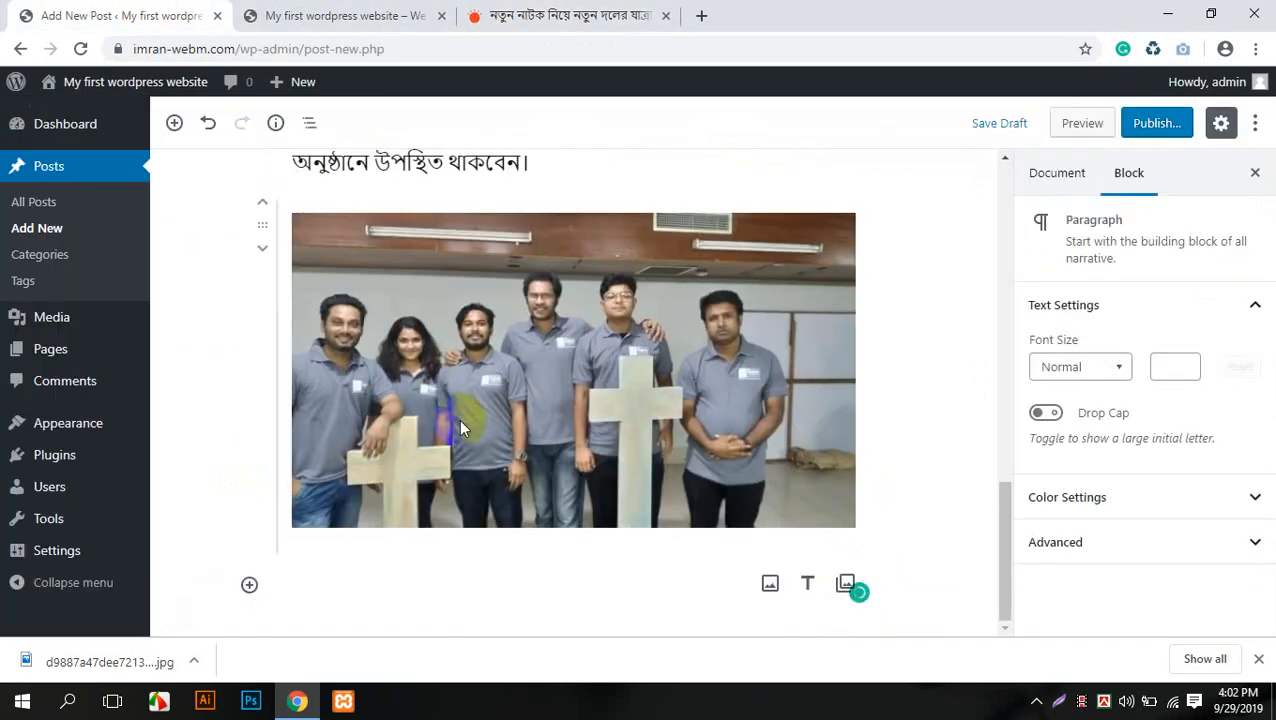
{"action": "left_click", "coordinate": [312, 592]}
{"action": "key", "text": "ctrl+v"}
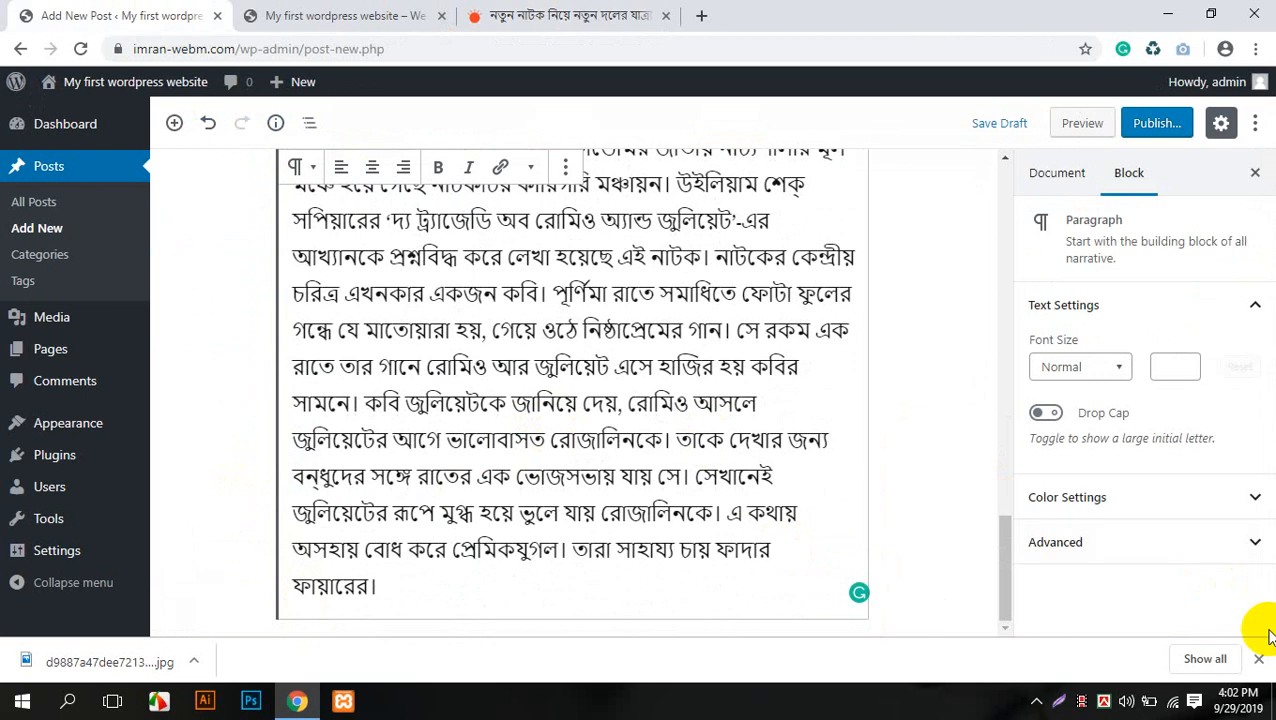
- Look through the rest of the news article for further photos and text
{"action": "left_click", "coordinate": [498, 15]}
{"action": "scroll", "coordinate": [496, 358], "scroll_direction": "down", "scroll_amount": 10}
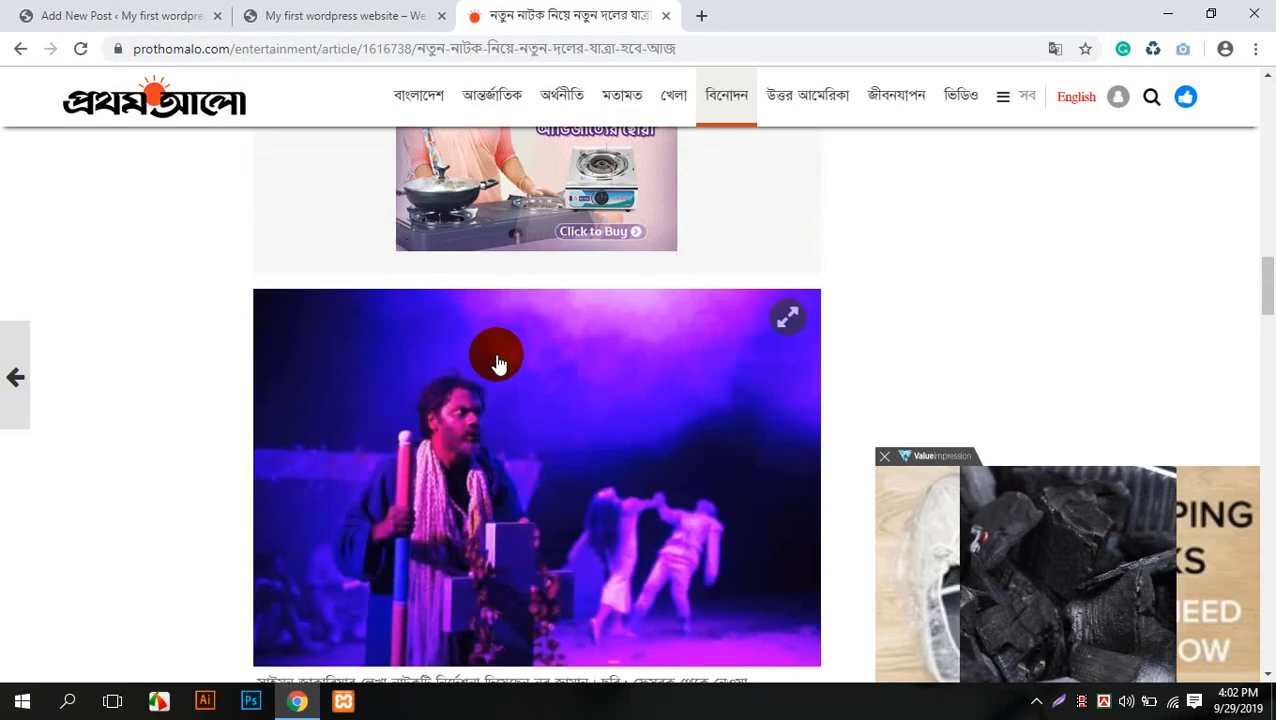
{"action": "scroll", "coordinate": [496, 358], "scroll_direction": "up", "scroll_amount": 10}
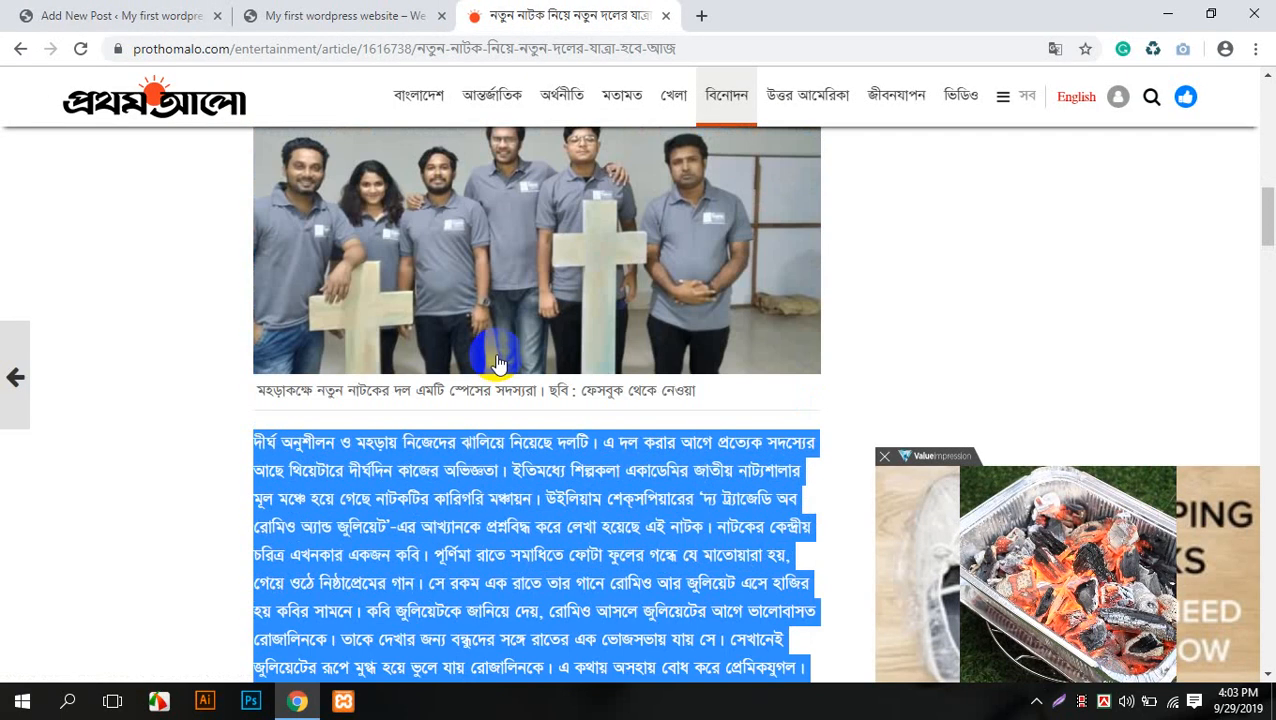
- Review the assembled post's photos and text in the WordPress editor, along with its document settings
{"action": "scroll", "coordinate": [150, 265], "scroll_direction": "up", "scroll_amount": 5}
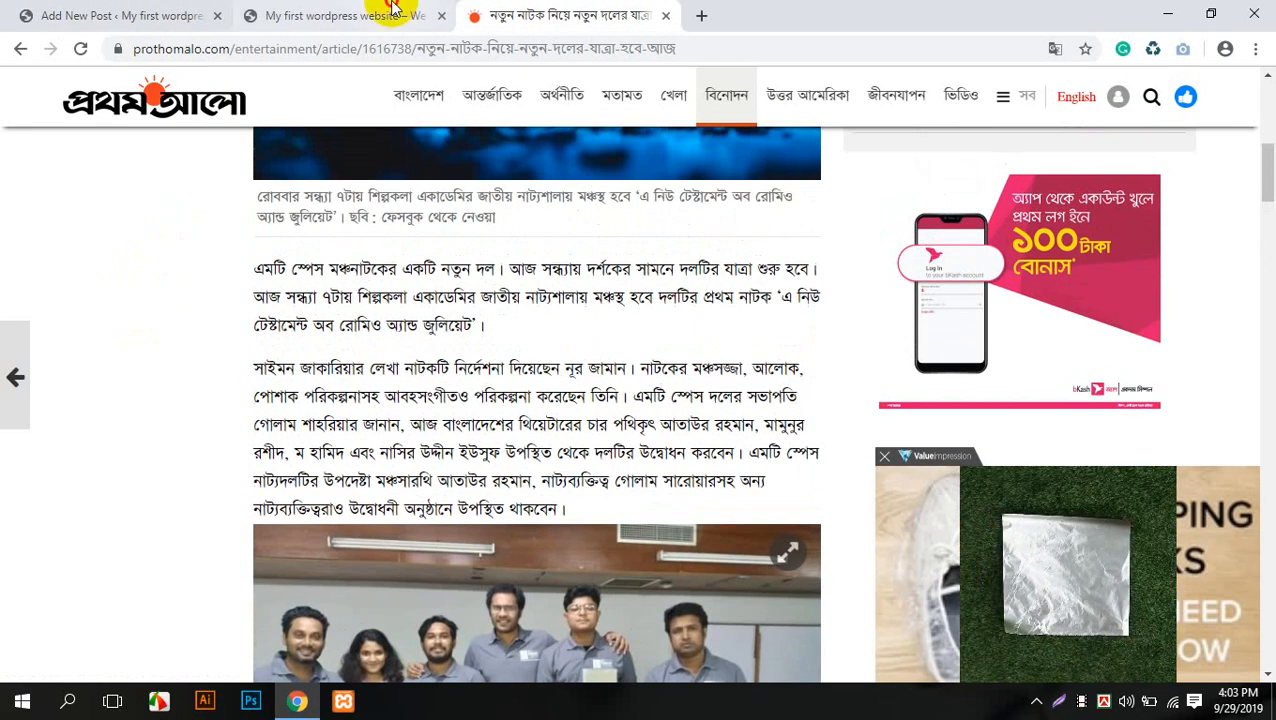
{"action": "left_click", "coordinate": [128, 15]}
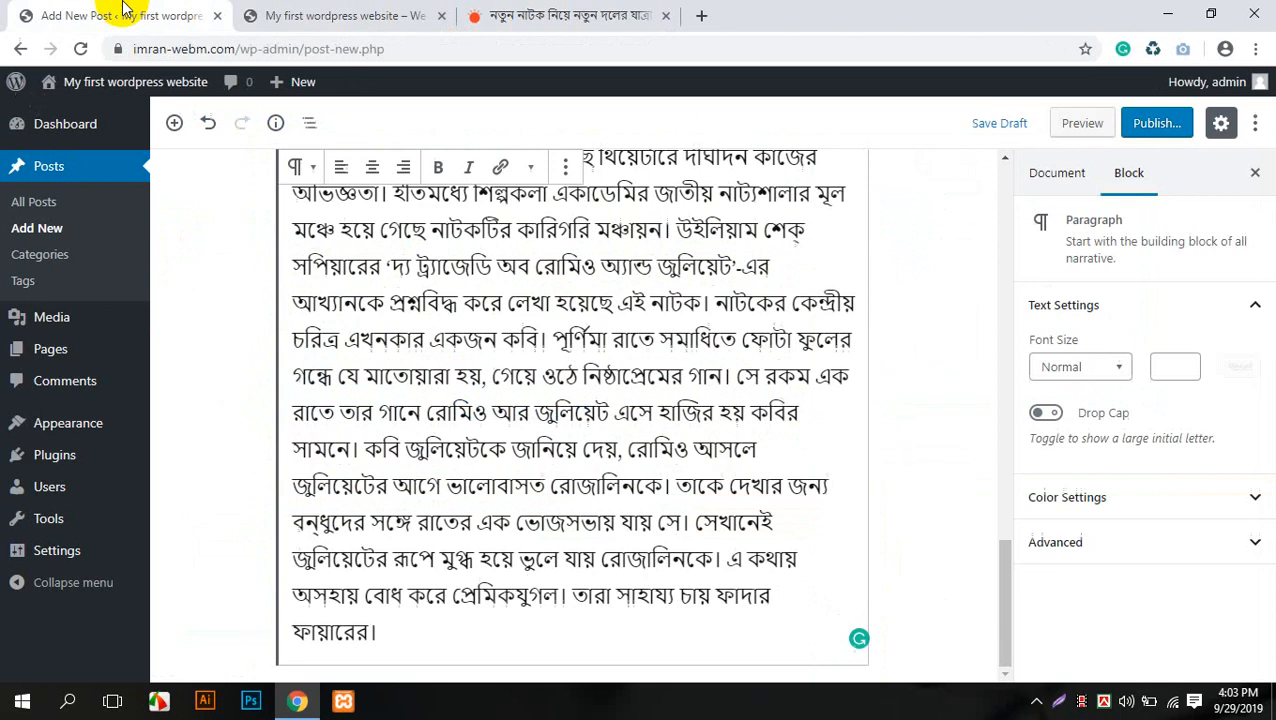
{"action": "scroll", "coordinate": [558, 292], "scroll_direction": "up", "scroll_amount": 15}
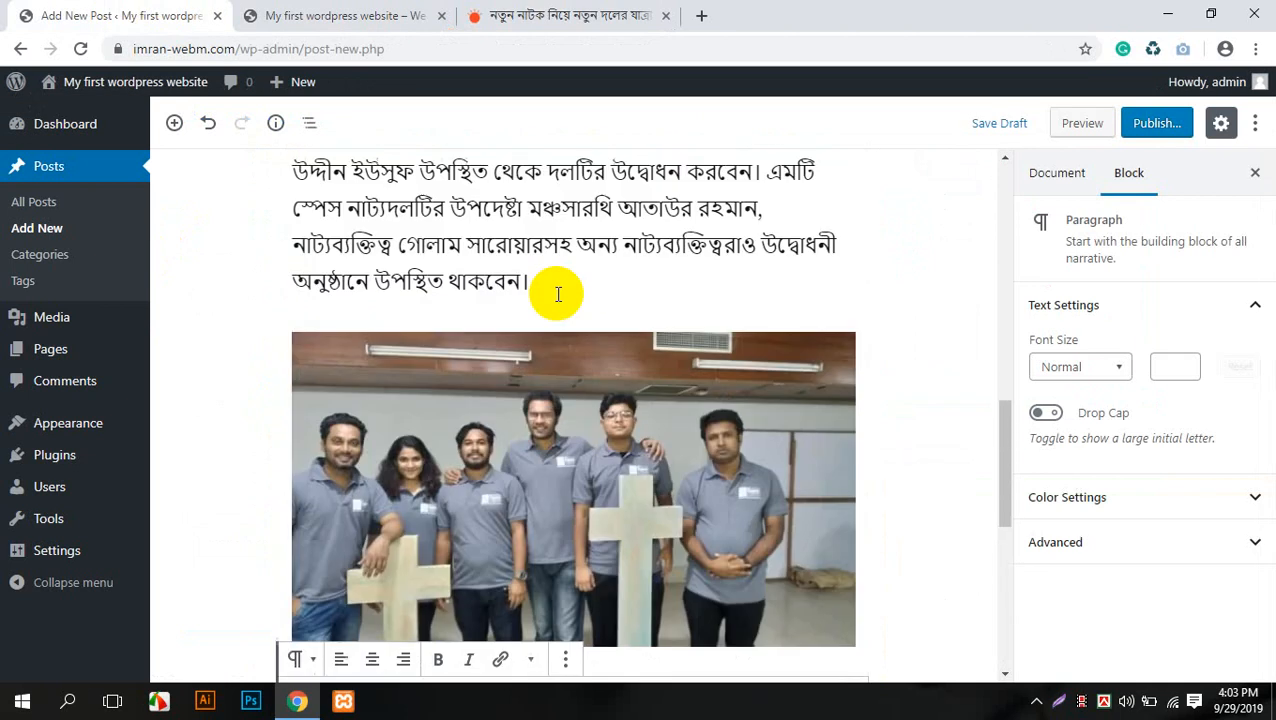
{"action": "scroll", "coordinate": [570, 308], "scroll_direction": "down", "scroll_amount": 1}
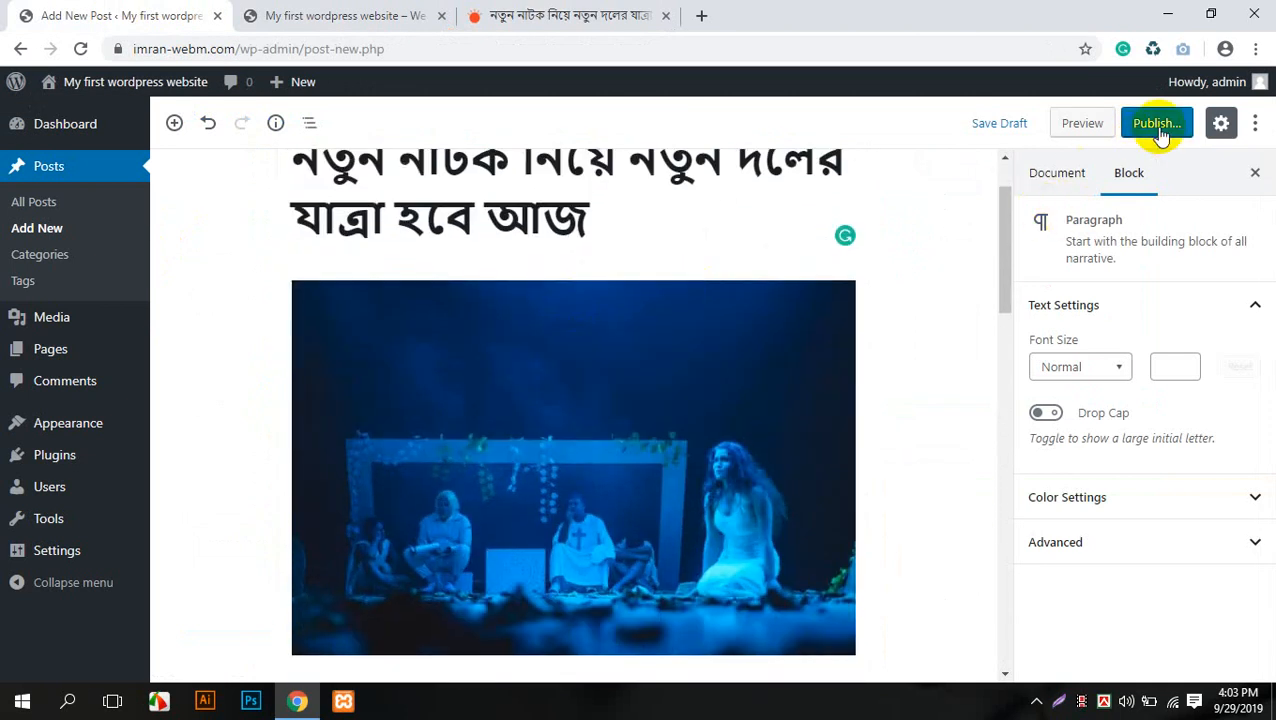
{"action": "left_click", "coordinate": [1125, 186]}
{"action": "left_click", "coordinate": [1063, 186]}
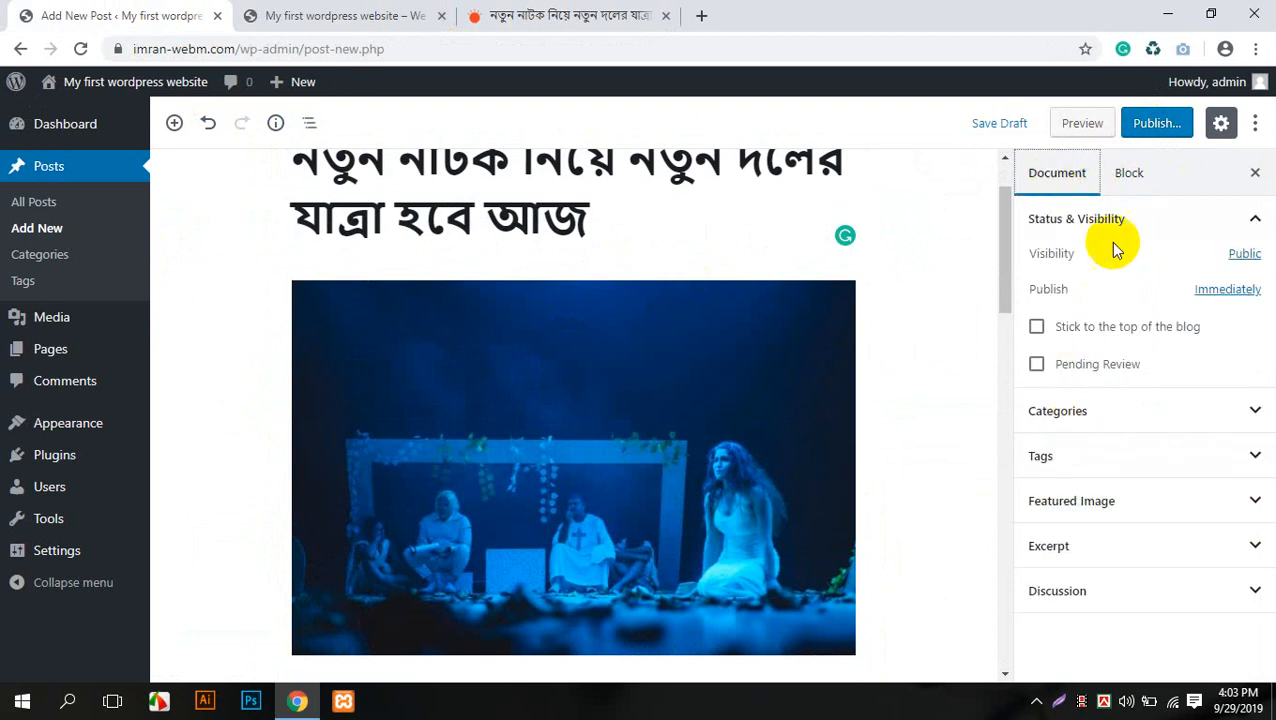
{"action": "left_click", "coordinate": [1110, 176]}
{"action": "left_click", "coordinate": [1065, 176]}
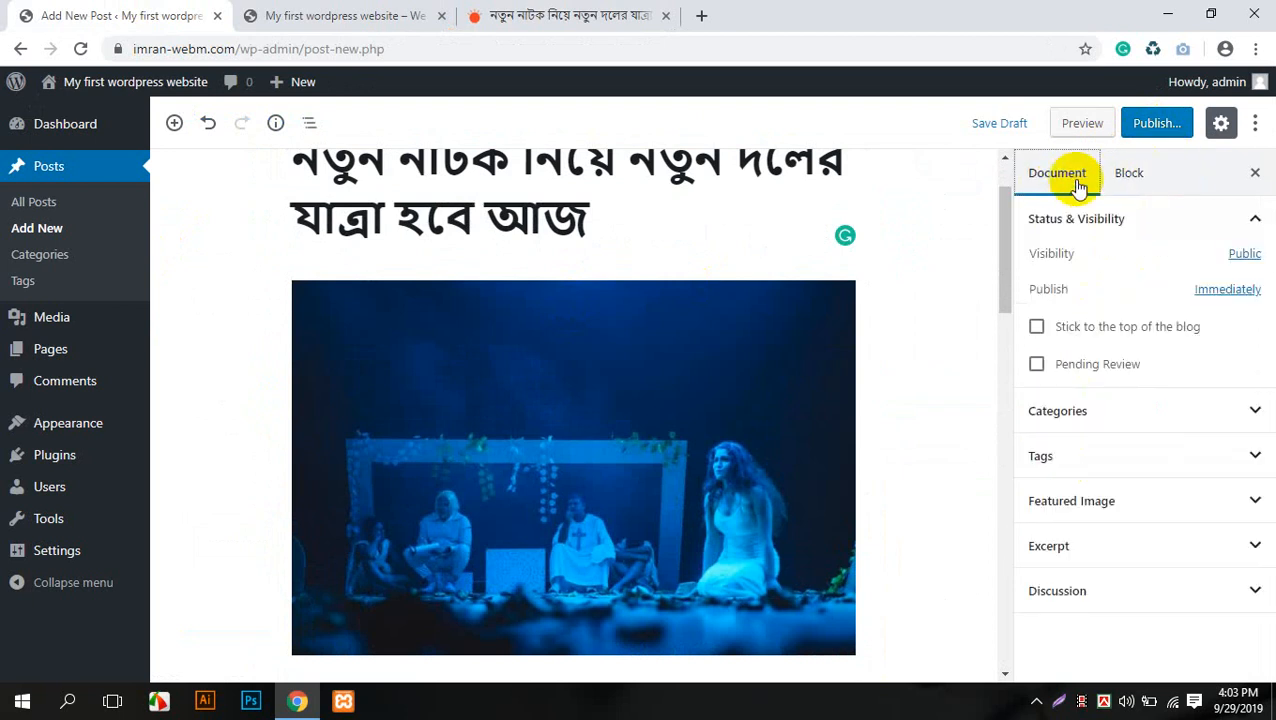
- Publish the new post publicly with immediate publication and confirm the pre-publish check
{"action": "left_click", "coordinate": [1163, 128]}
{"action": "left_click", "coordinate": [1150, 121]}
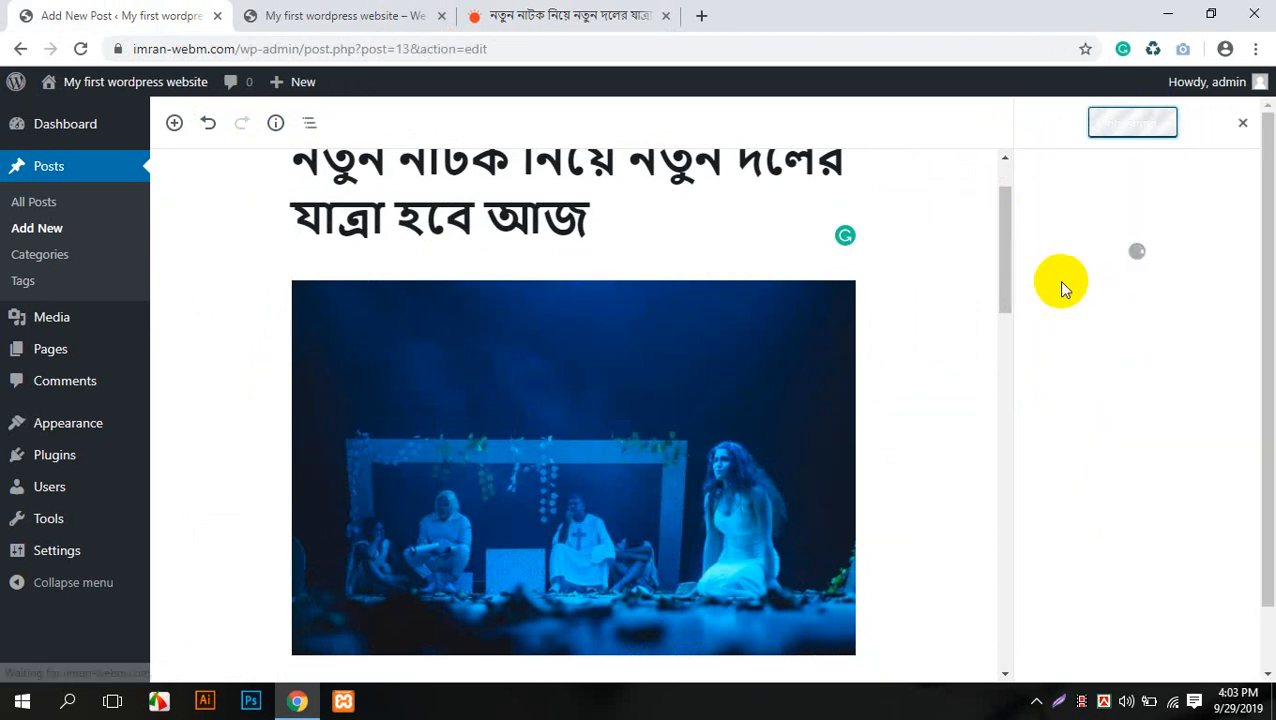
{"action": "scroll", "coordinate": [515, 403], "scroll_direction": "up", "scroll_amount": 3}
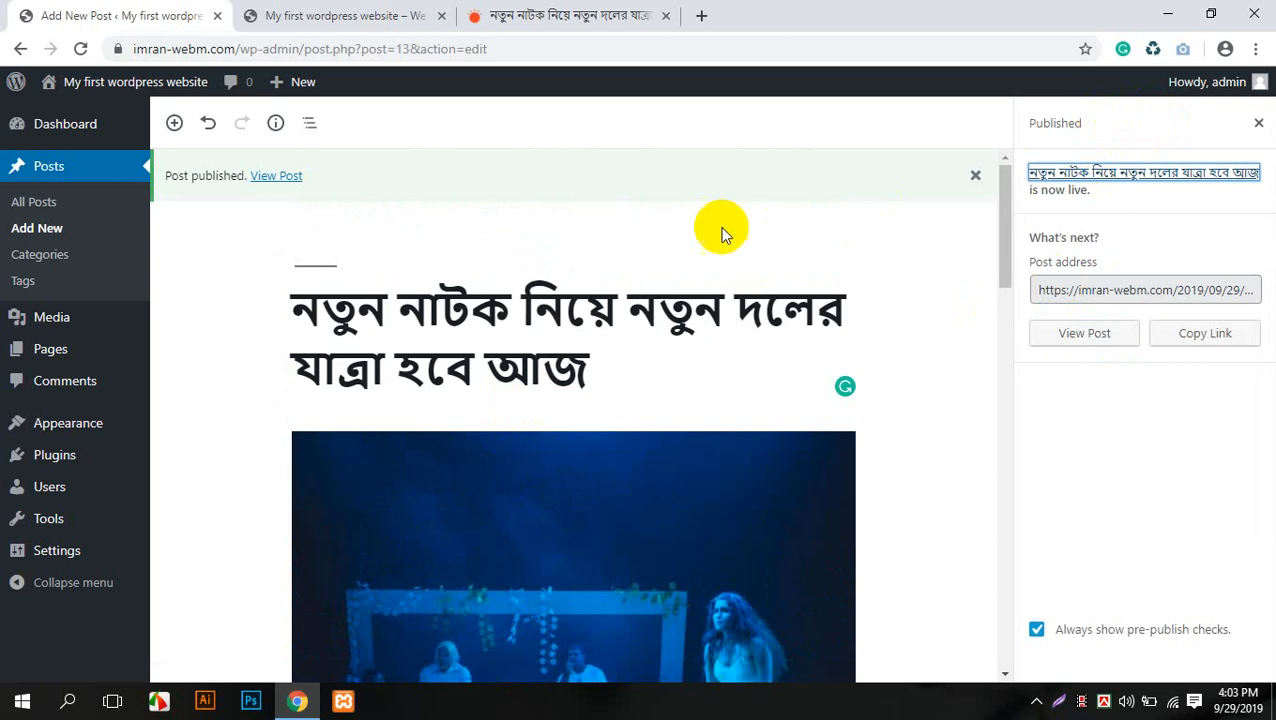
- Reload the website's front page and examine the published post from its headline to its last paragraph
{"action": "left_click", "coordinate": [360, 15]}
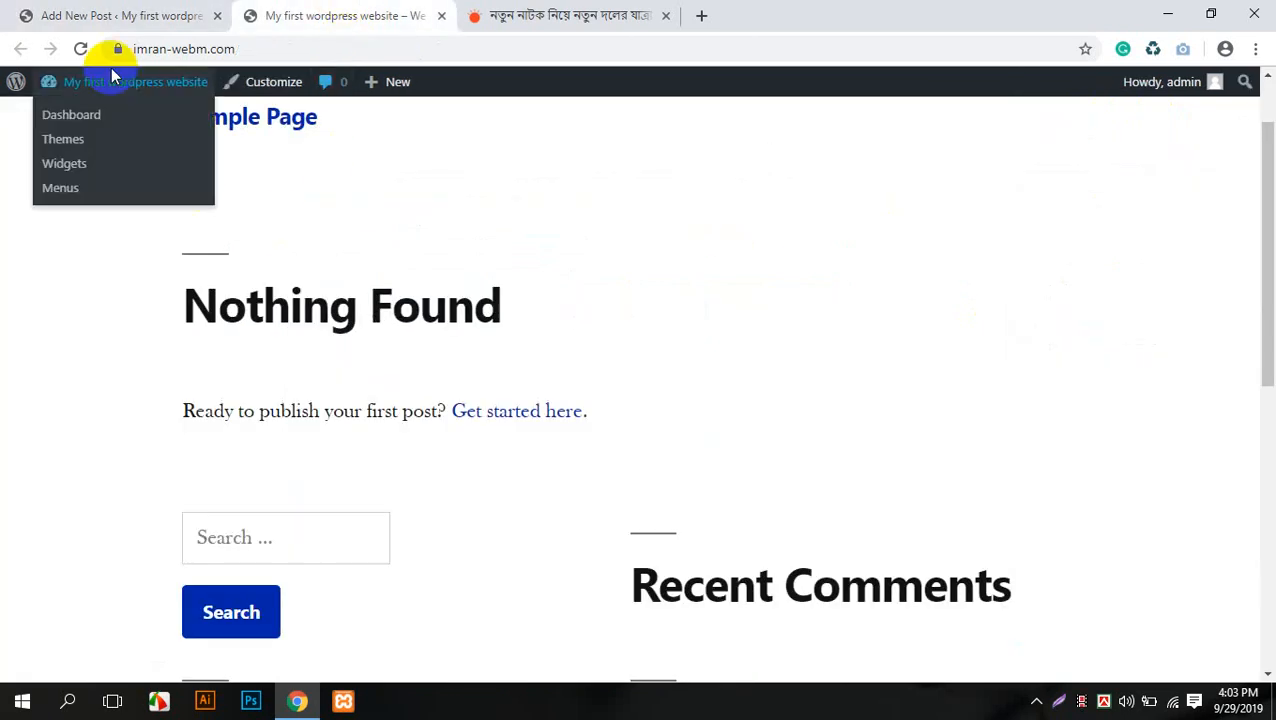
{"action": "left_click", "coordinate": [80, 48]}
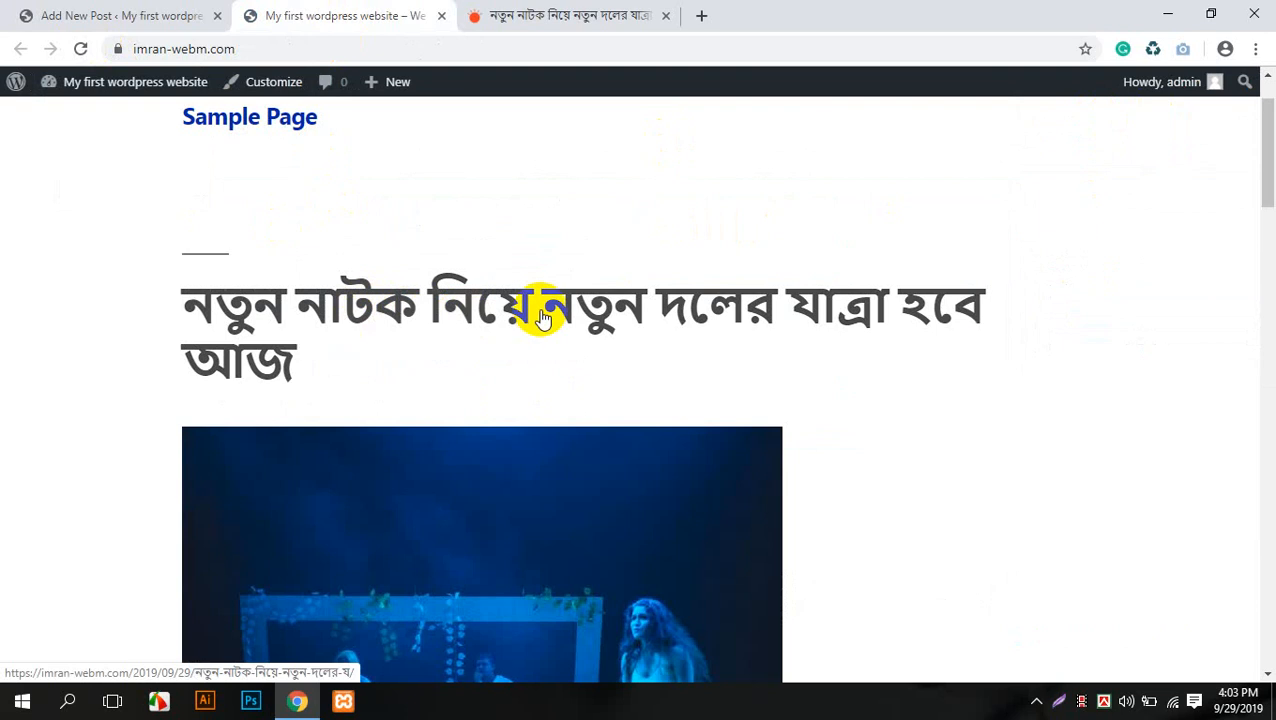
{"action": "scroll", "coordinate": [541, 314], "scroll_direction": "down", "scroll_amount": 20}
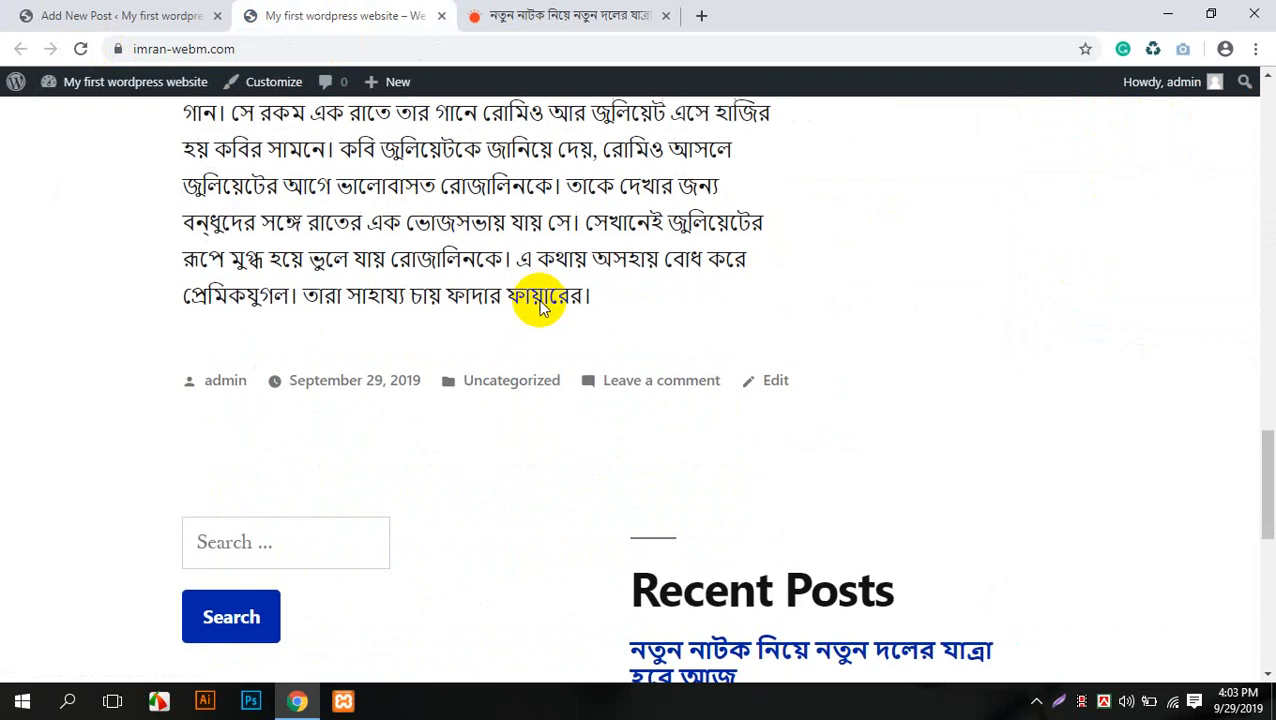
{"action": "scroll", "coordinate": [538, 304], "scroll_direction": "up", "scroll_amount": 8}
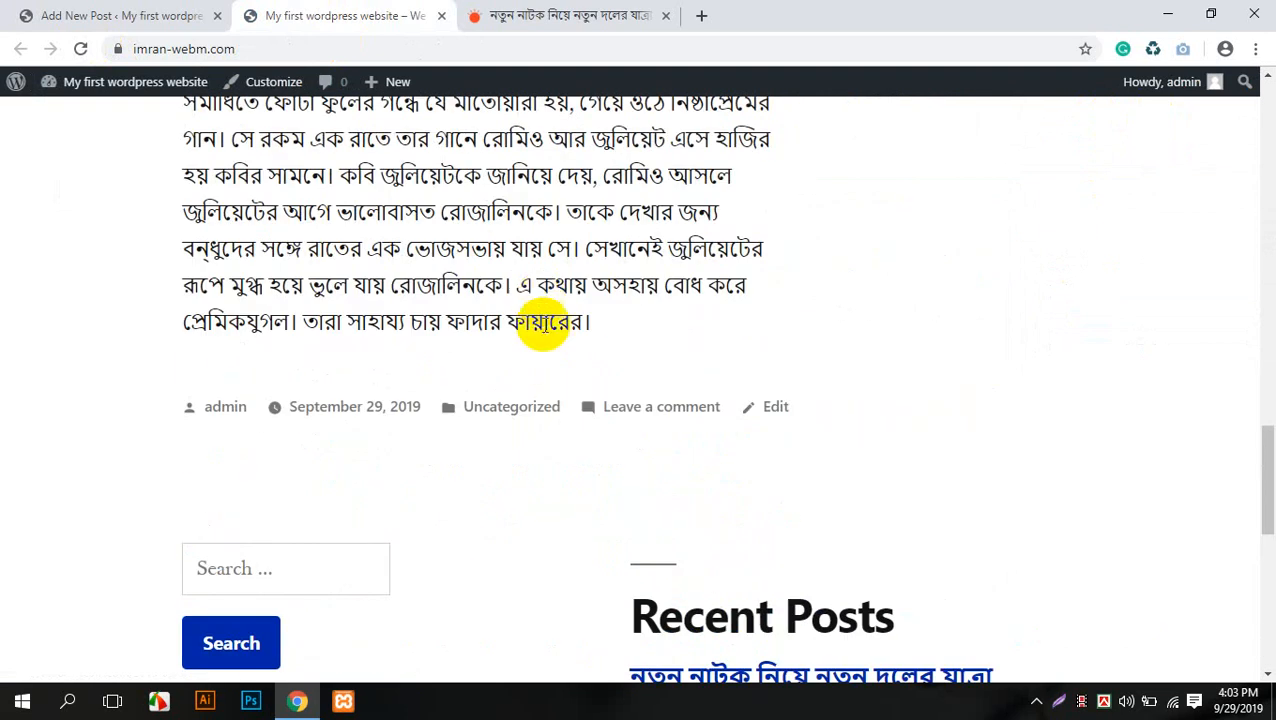
{"action": "scroll", "coordinate": [175, 240], "scroll_direction": "up", "scroll_amount": 10}
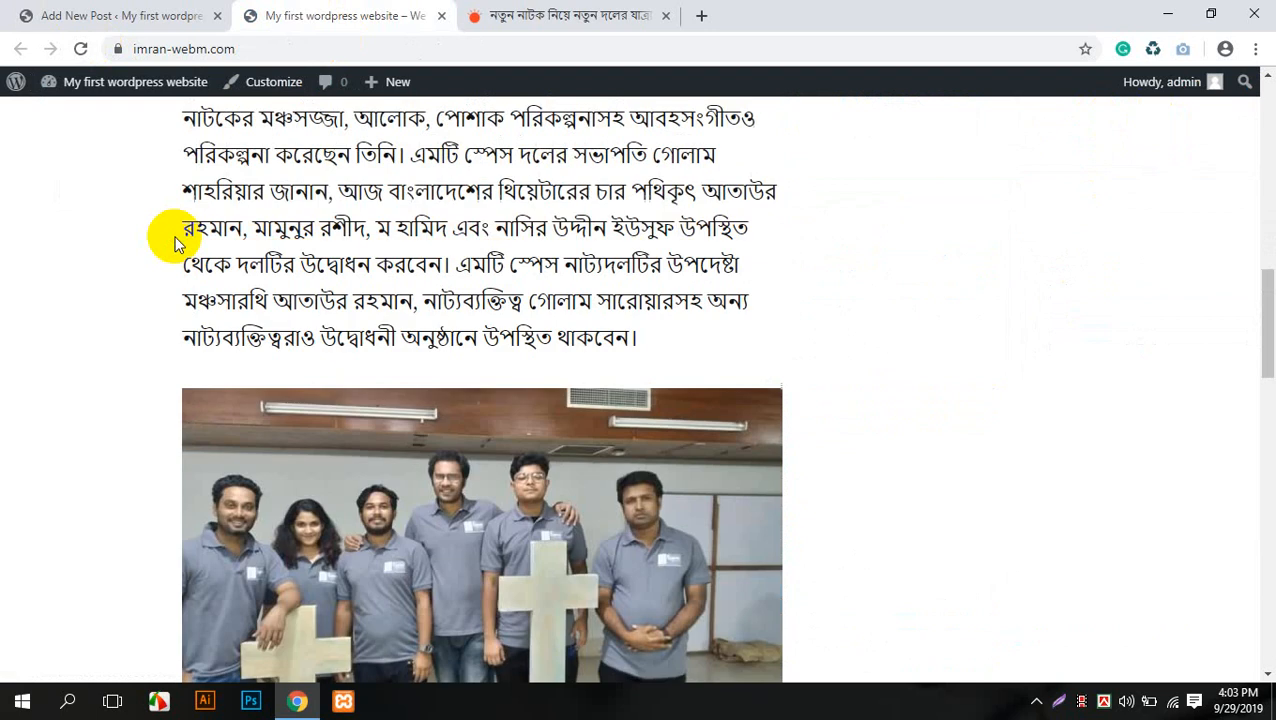
{"action": "scroll", "coordinate": [172, 240], "scroll_direction": "up", "scroll_amount": 5}
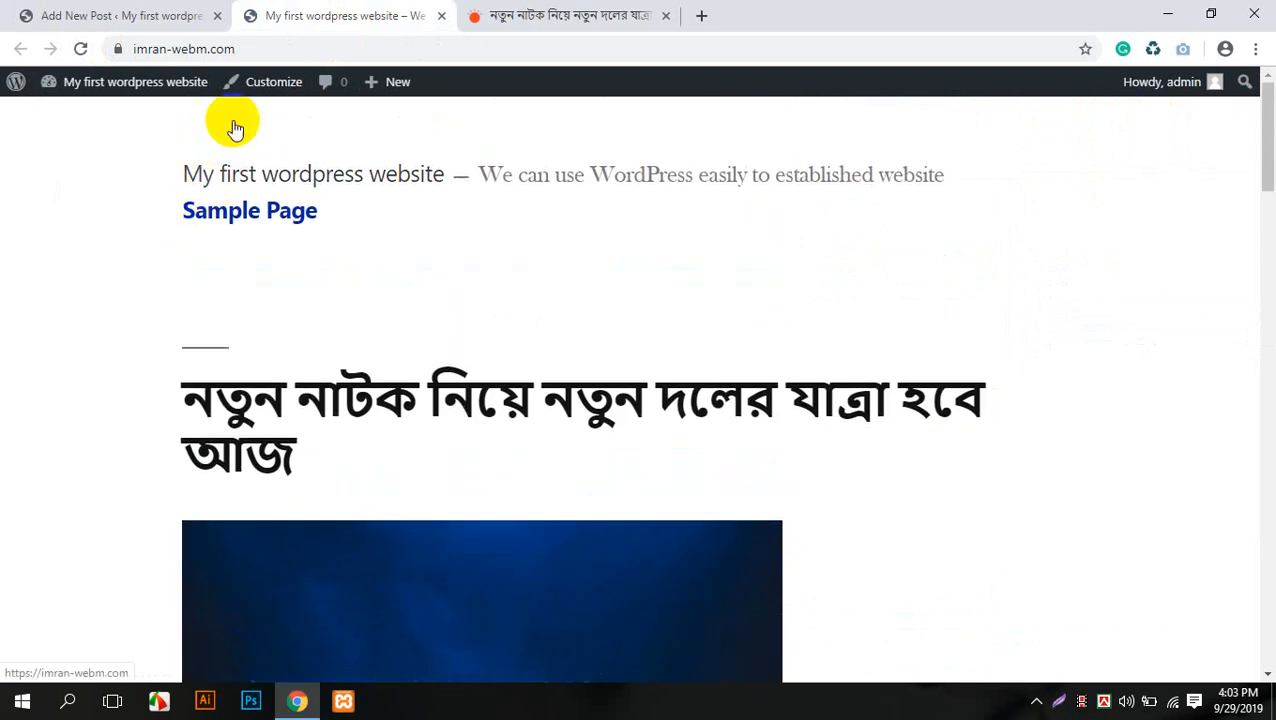
- Go to the list of all posts in the WordPress admin and start another new post
{"action": "key", "text": "ctrl+shift+Tab"}
{"action": "left_click", "coordinate": [92, 212]}
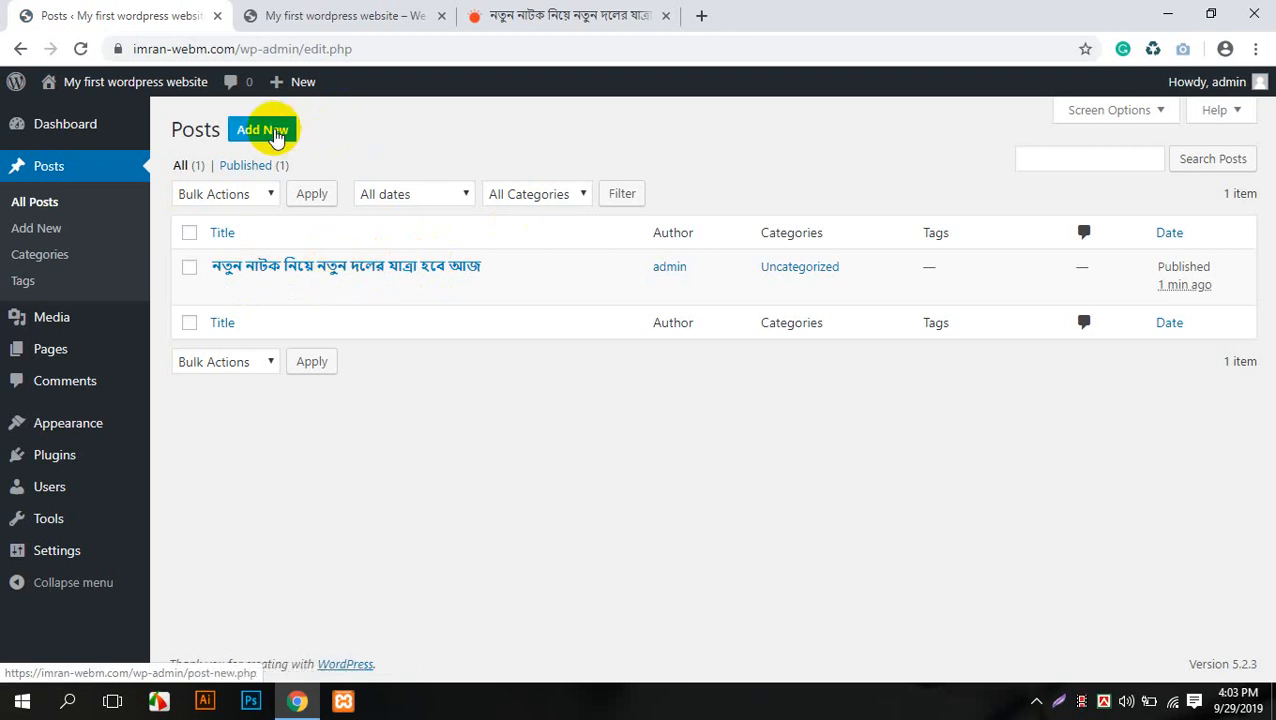
{"action": "left_click", "coordinate": [277, 137]}
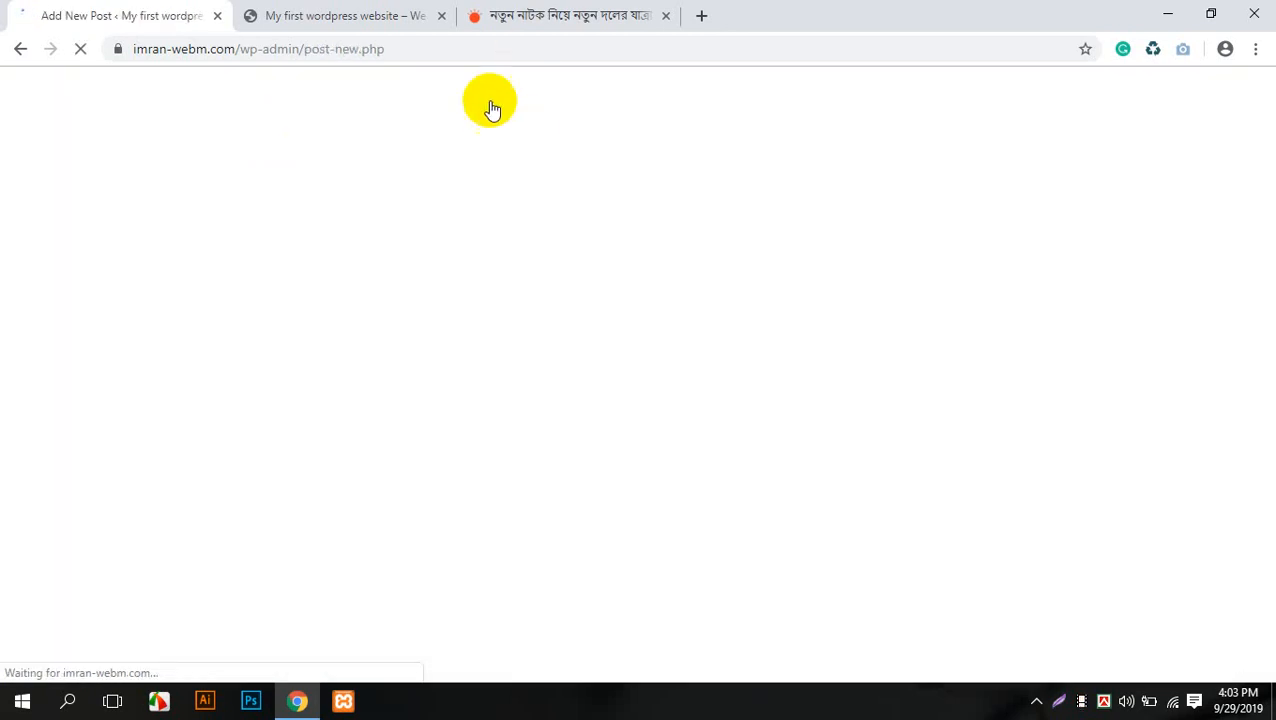
- Go to the news site's খেলা (sports) section and open the article রিয়াল রক্ষণের ‘বজ্র আঁটুনি’ in a new tab
{"action": "left_click", "coordinate": [565, 15]}
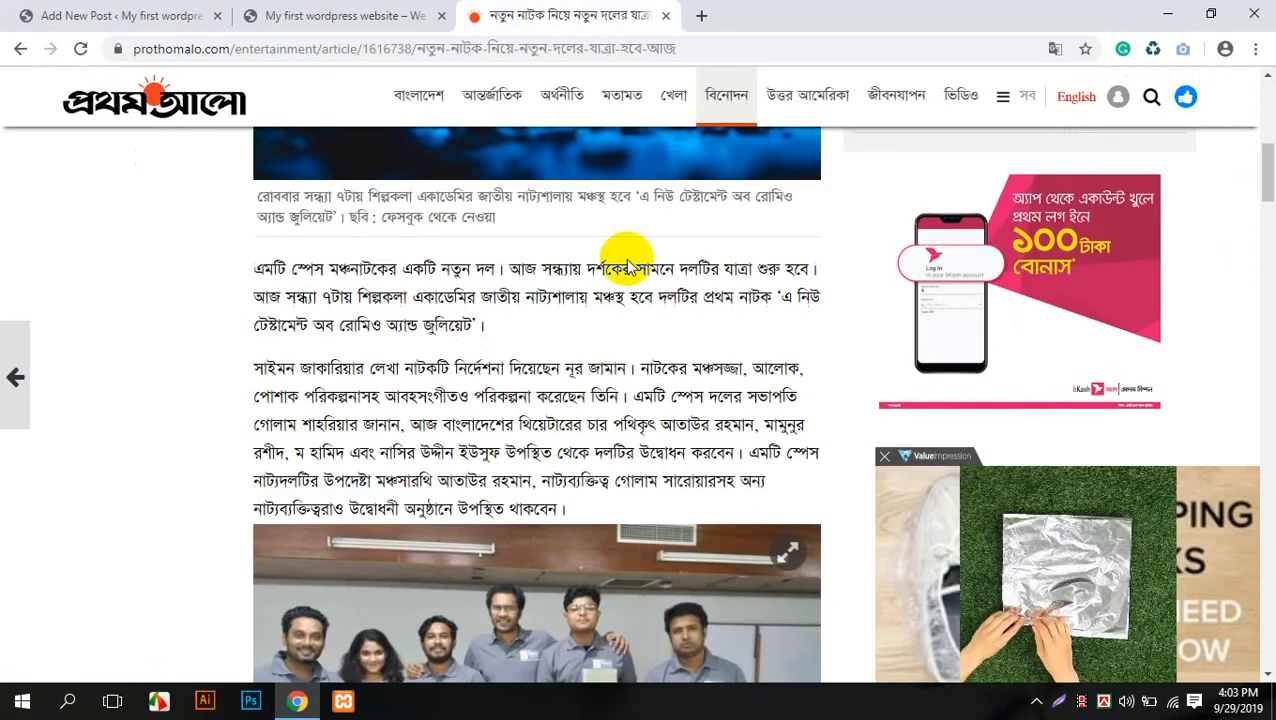
{"action": "scroll", "coordinate": [635, 295], "scroll_direction": "down", "scroll_amount": 3}
{"action": "scroll", "coordinate": [640, 290], "scroll_direction": "up", "scroll_amount": 10}
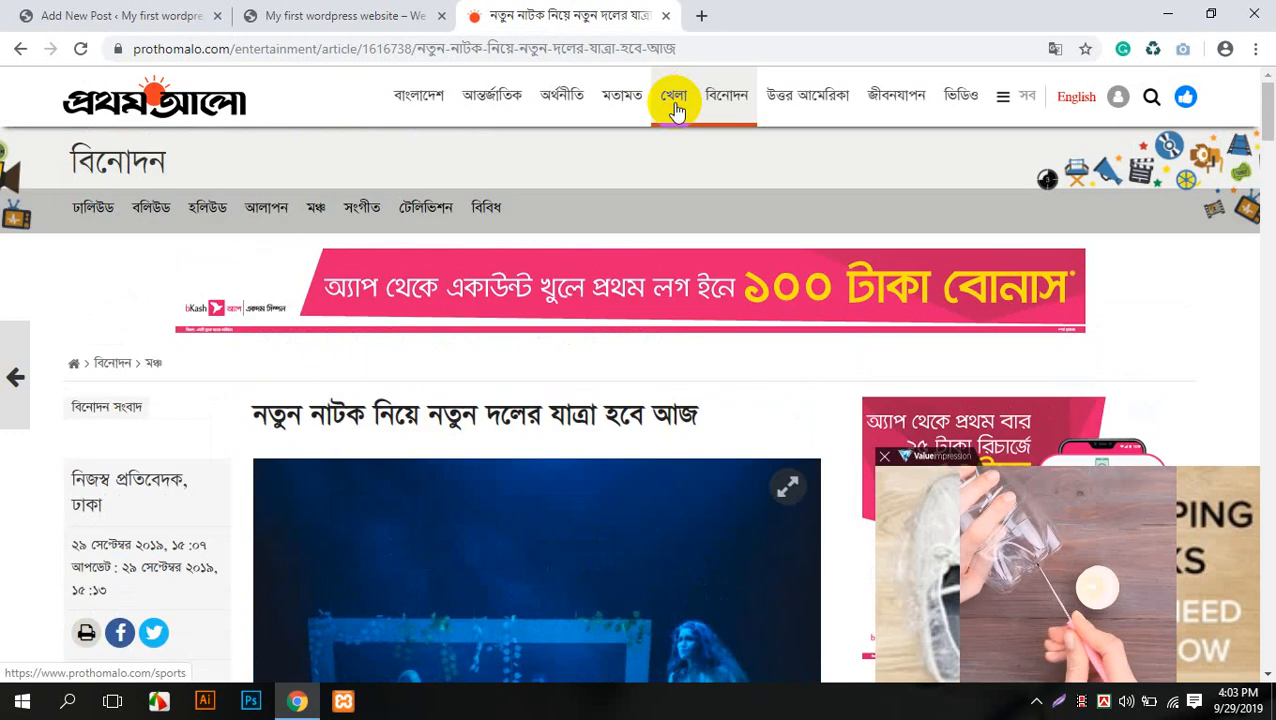
{"action": "left_click", "coordinate": [677, 110]}
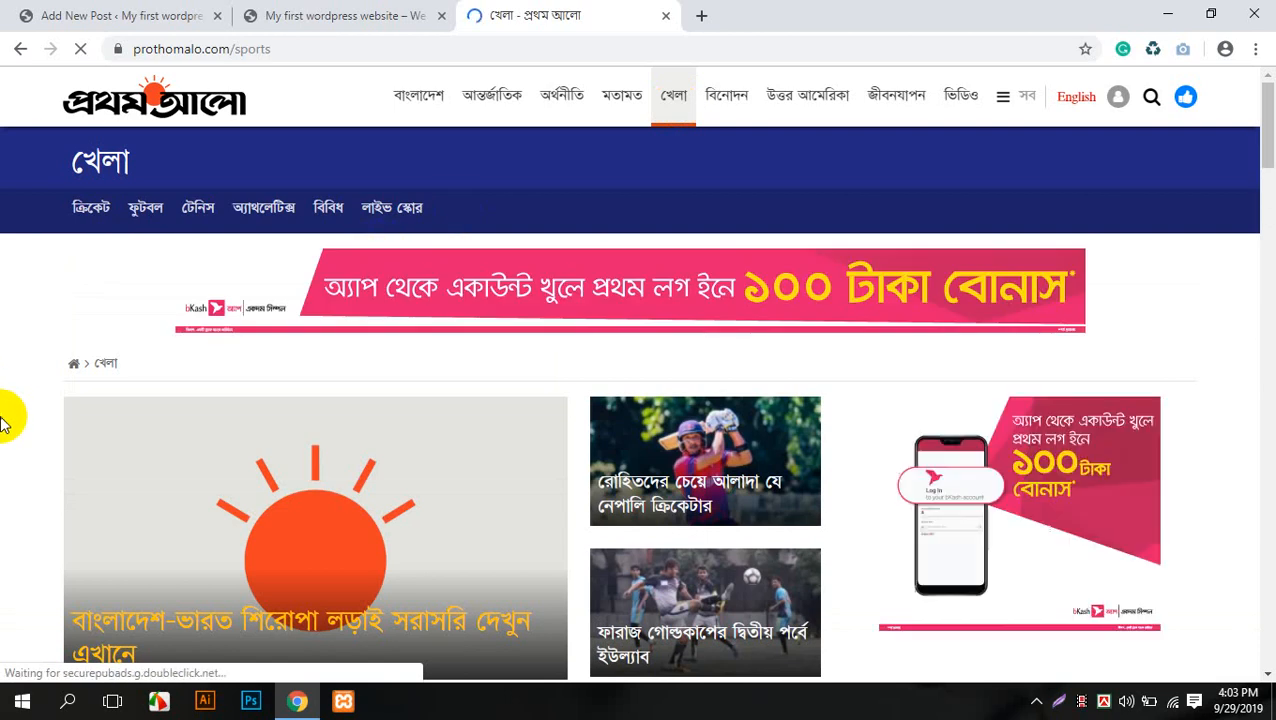
{"action": "scroll", "coordinate": [5, 430], "scroll_direction": "down", "scroll_amount": 4}
{"action": "scroll", "coordinate": [5, 430], "scroll_direction": "down", "scroll_amount": 2}
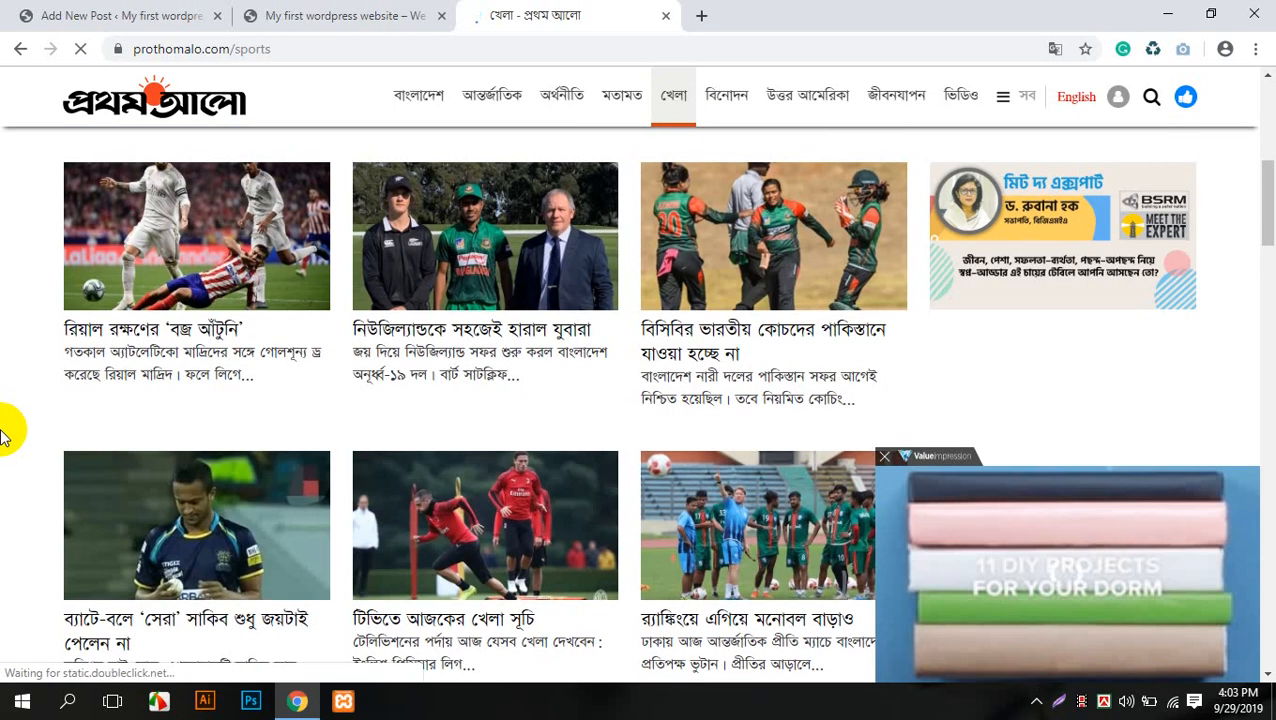
{"action": "right_click", "coordinate": [191, 332]}
{"action": "left_click", "coordinate": [245, 347]}
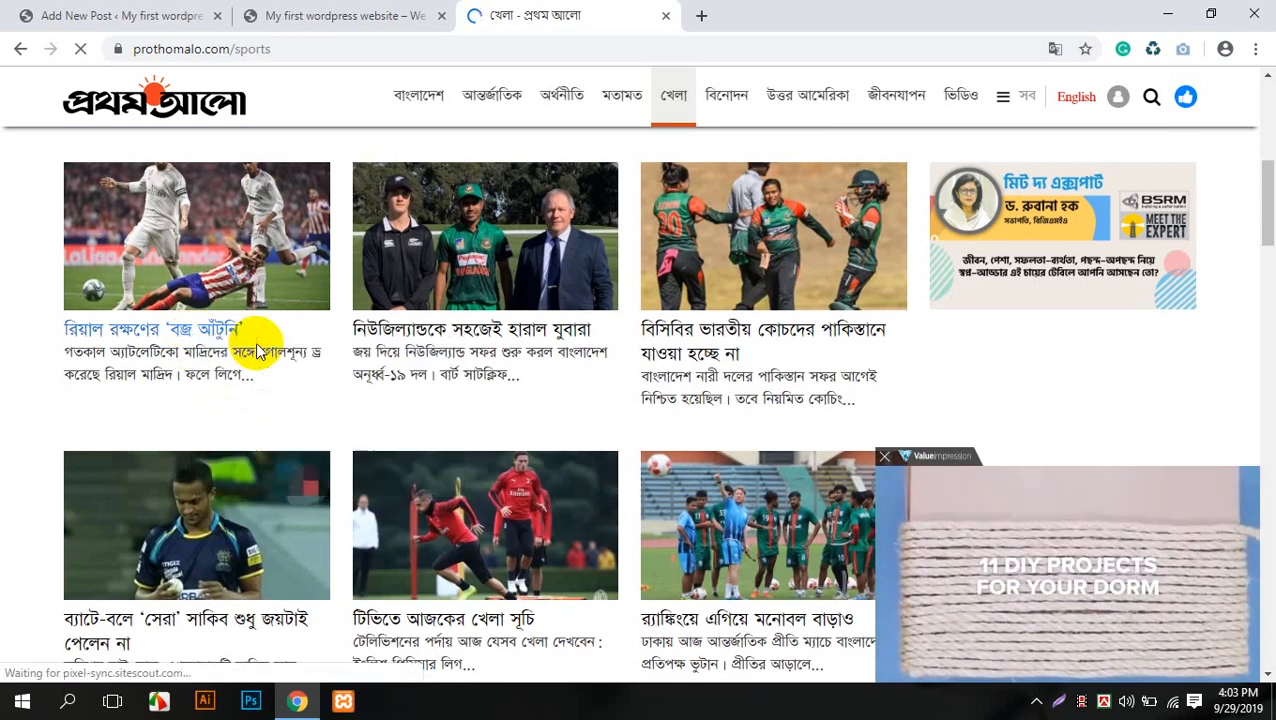
{"action": "left_click", "coordinate": [806, 12]}
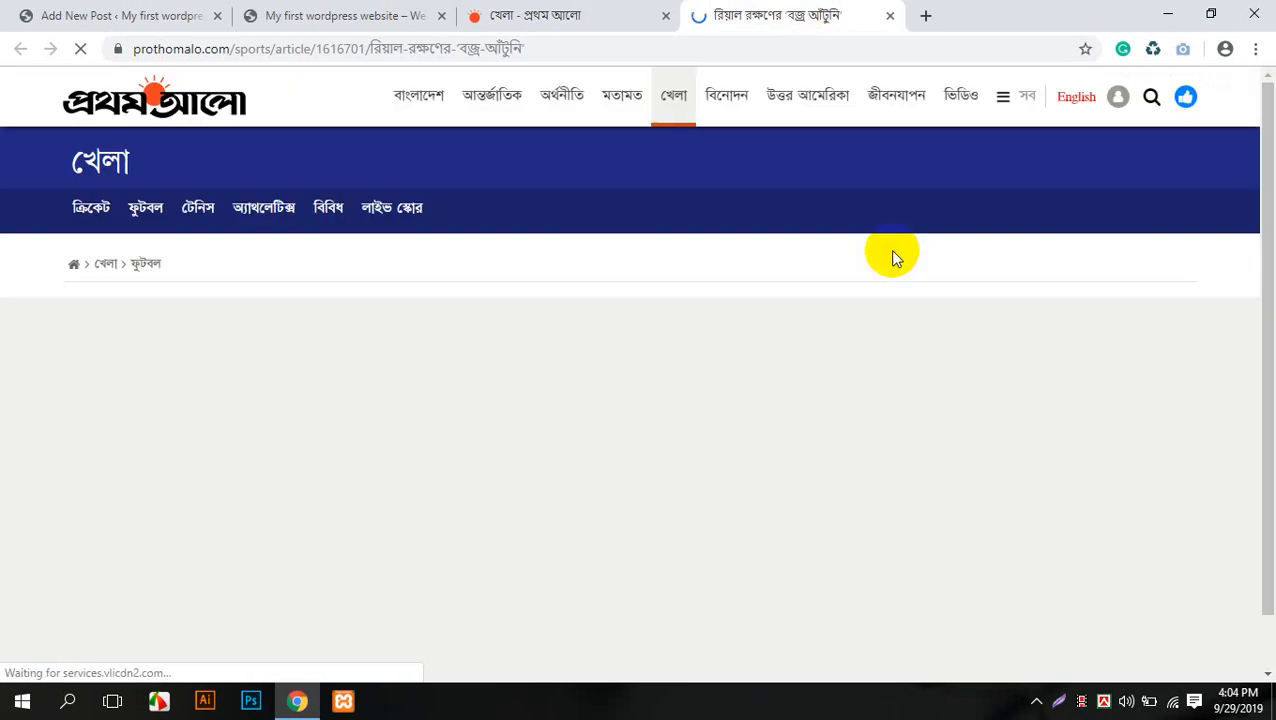
- Copy the sports article's headline রিয়াল রক্ষণের ‘বজ্র আঁটুনি’ into the new post's title and place the cursor in the body
{"action": "scroll", "coordinate": [893, 250], "scroll_direction": "down", "scroll_amount": 2}
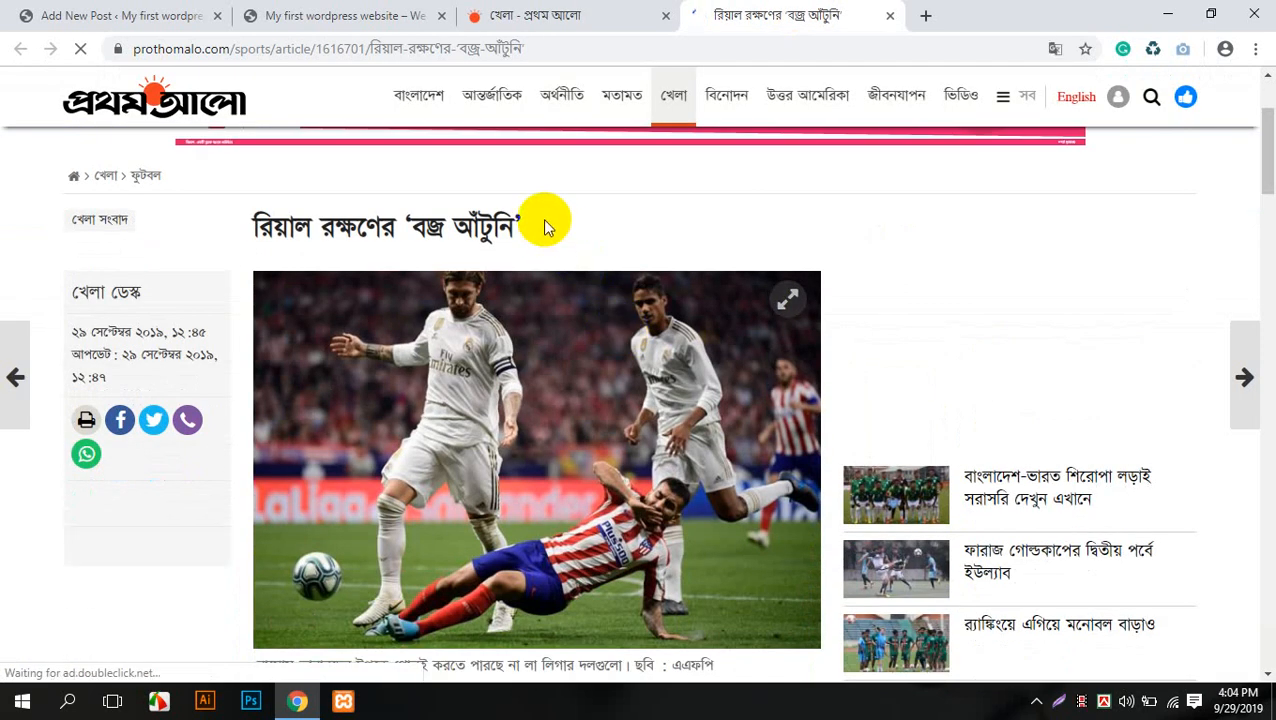
{"action": "left_click_drag", "start_coordinate": [541, 219], "coordinate": [231, 247]}
{"action": "key", "text": "ctrl+c"}
{"action": "left_click", "coordinate": [88, 14]}
{"action": "left_click", "coordinate": [507, 265]}
{"action": "key", "text": "ctrl+v"}
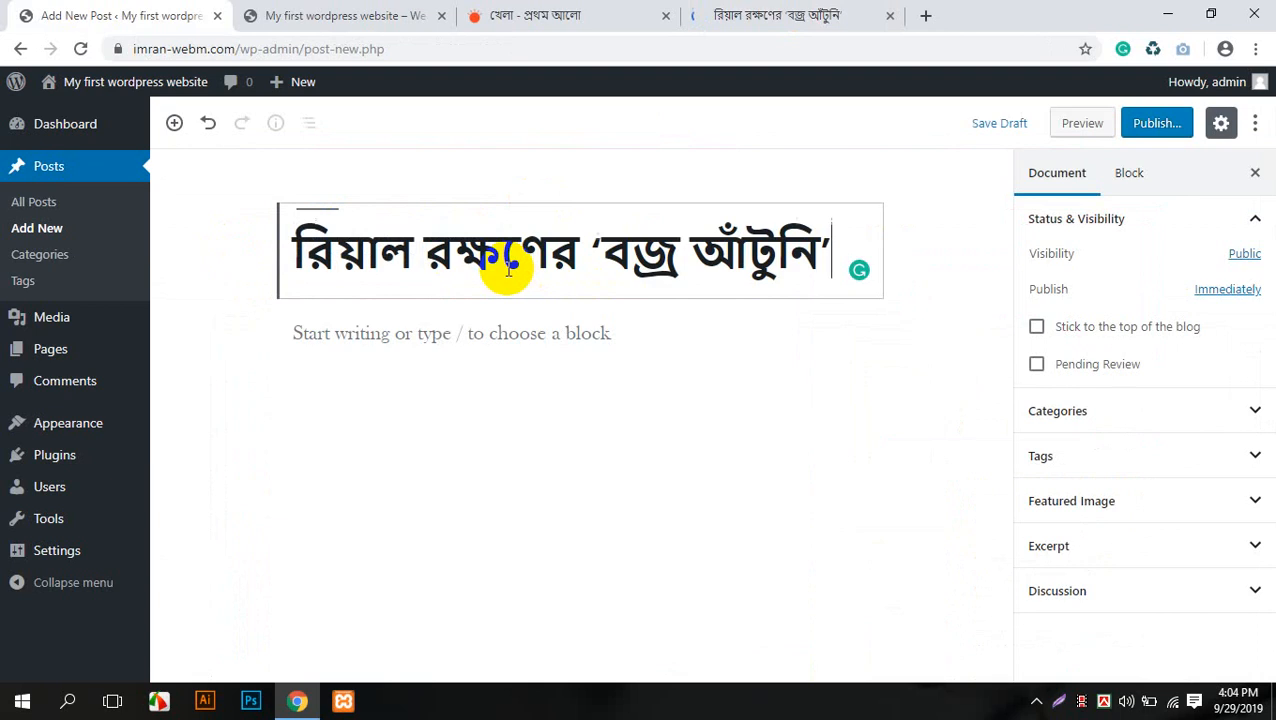
{"action": "left_click", "coordinate": [438, 345]}
- Save the sports article's football match photo to the Desktop as a JPEG image under its suggested file name
{"action": "left_click", "coordinate": [756, 14]}
{"action": "scroll", "coordinate": [649, 276], "scroll_direction": "down", "scroll_amount": 2}
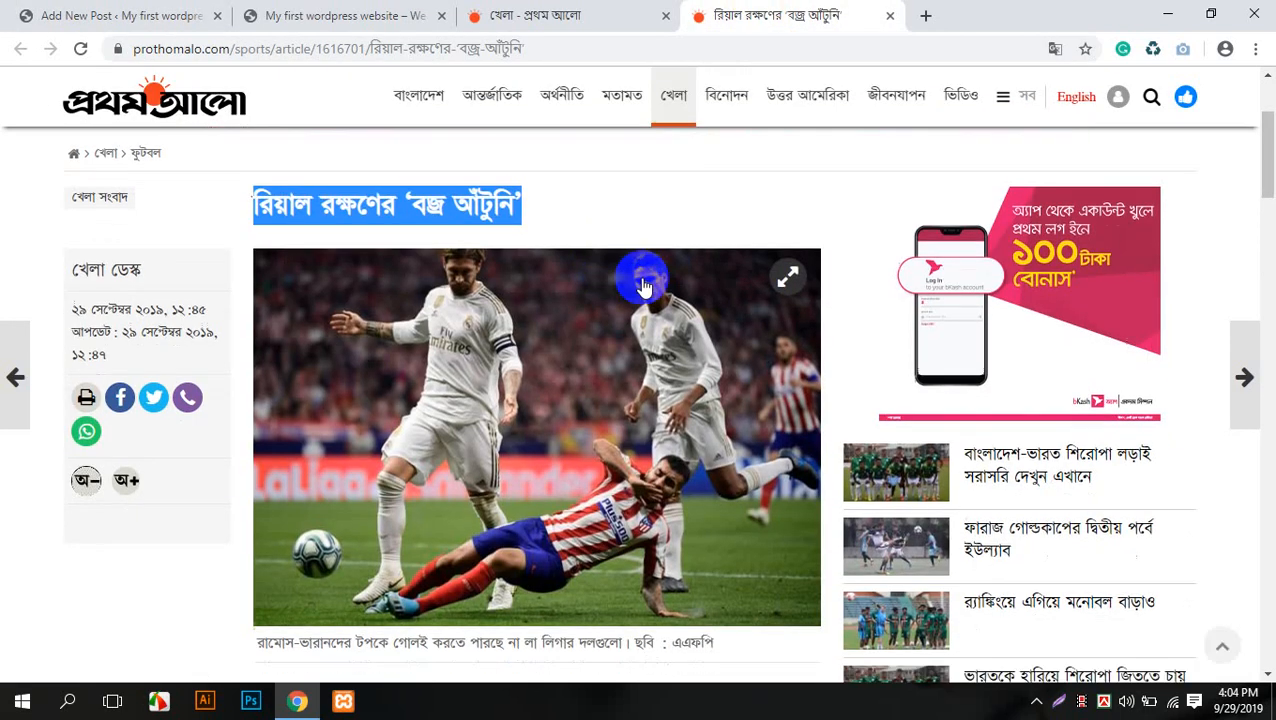
{"action": "right_click", "coordinate": [430, 250]}
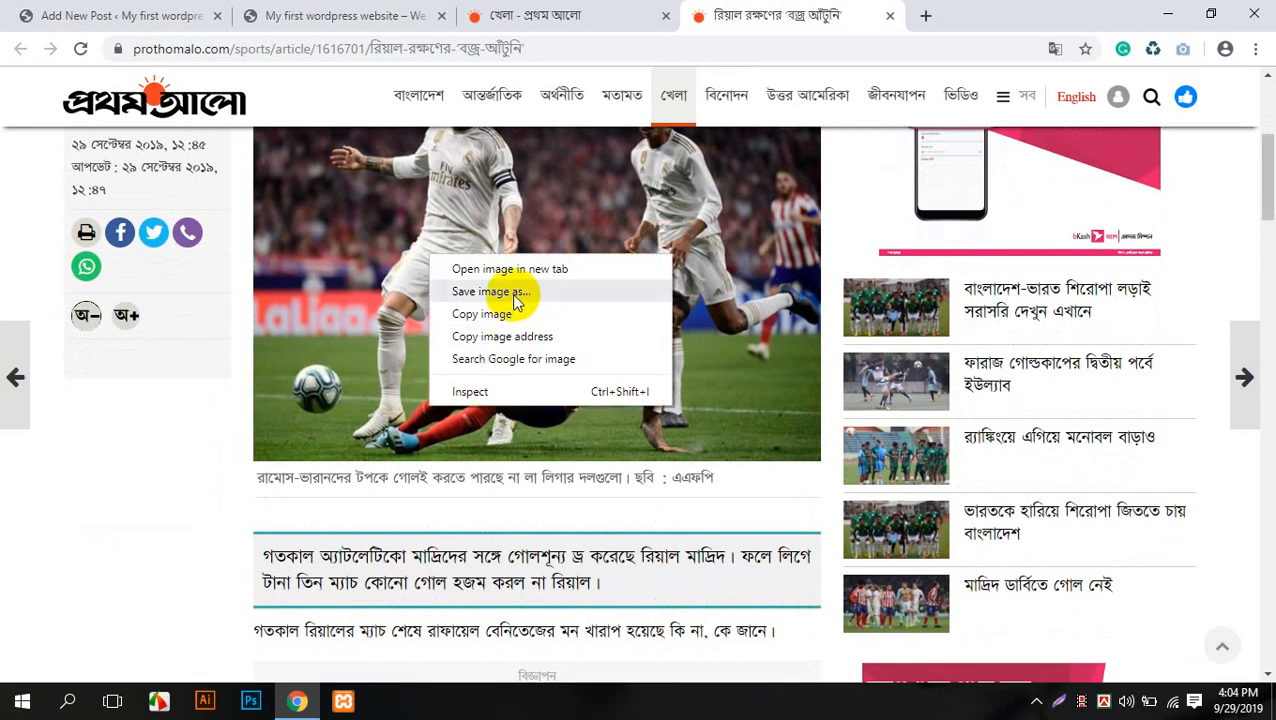
{"action": "left_click", "coordinate": [507, 289]}
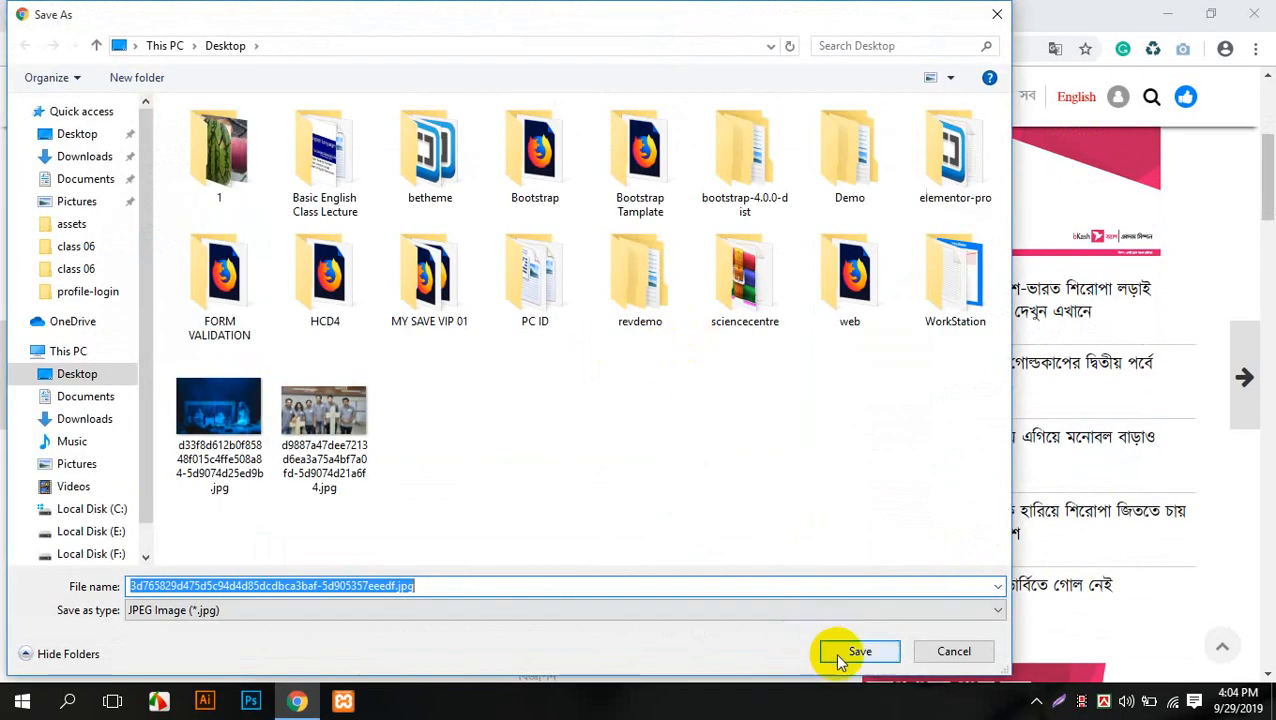
{"action": "left_click", "coordinate": [840, 652]}
{"action": "scroll", "coordinate": [603, 333], "scroll_direction": "down", "scroll_amount": 1}
- Add an image block below the new post's title and insert the downloaded football photo by uploading it through the media library
{"action": "left_click", "coordinate": [100, 15]}
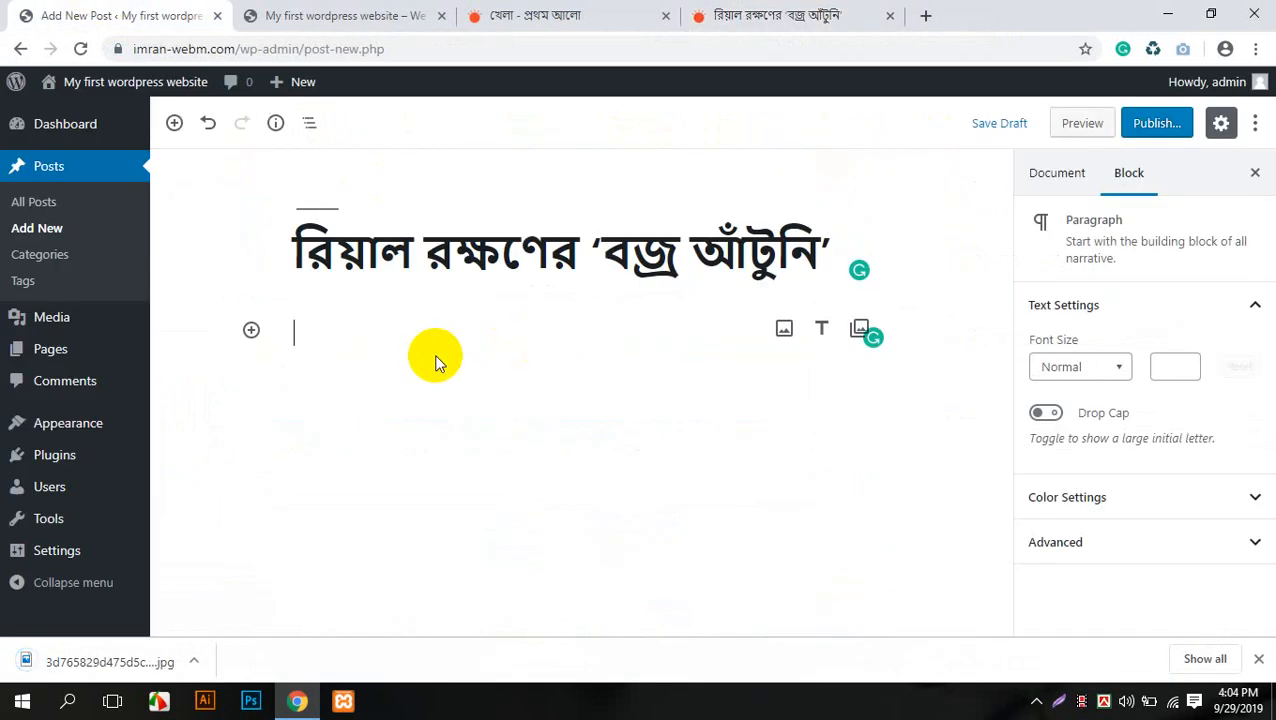
{"action": "left_click", "coordinate": [780, 332]}
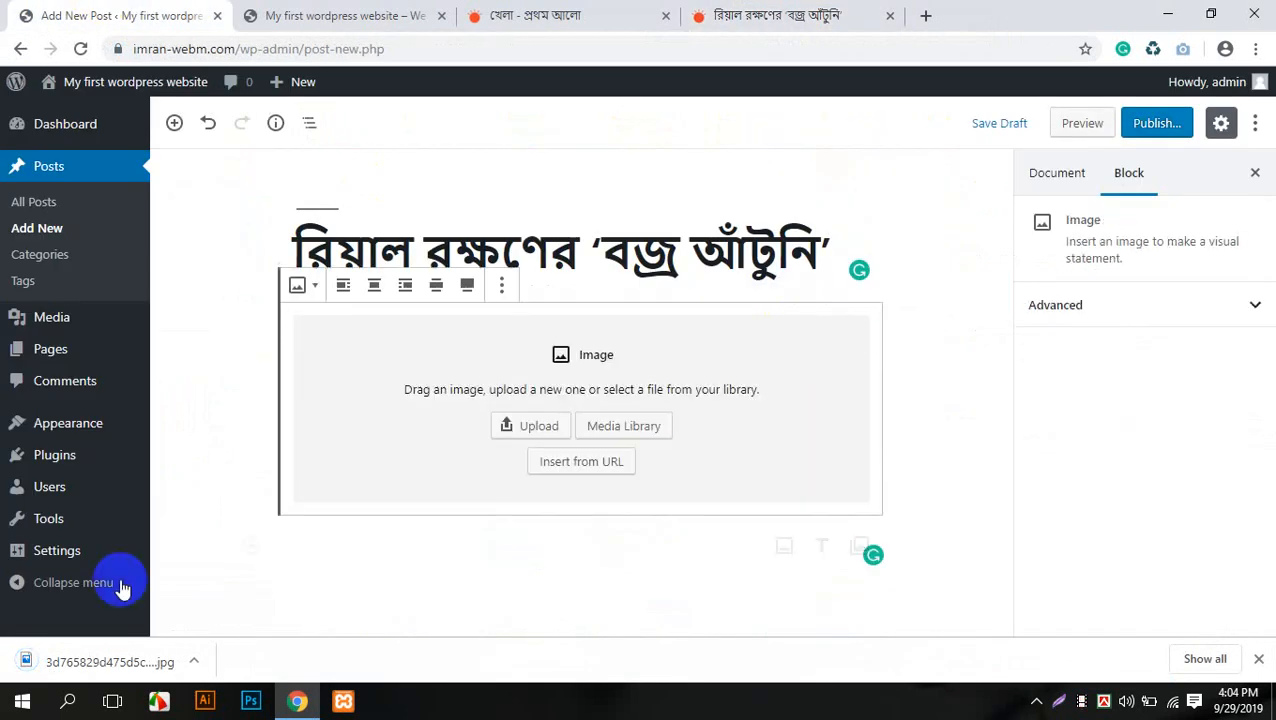
{"action": "left_click", "coordinate": [614, 423]}
{"action": "left_click_drag", "start_coordinate": [97, 681], "coordinate": [426, 438]}
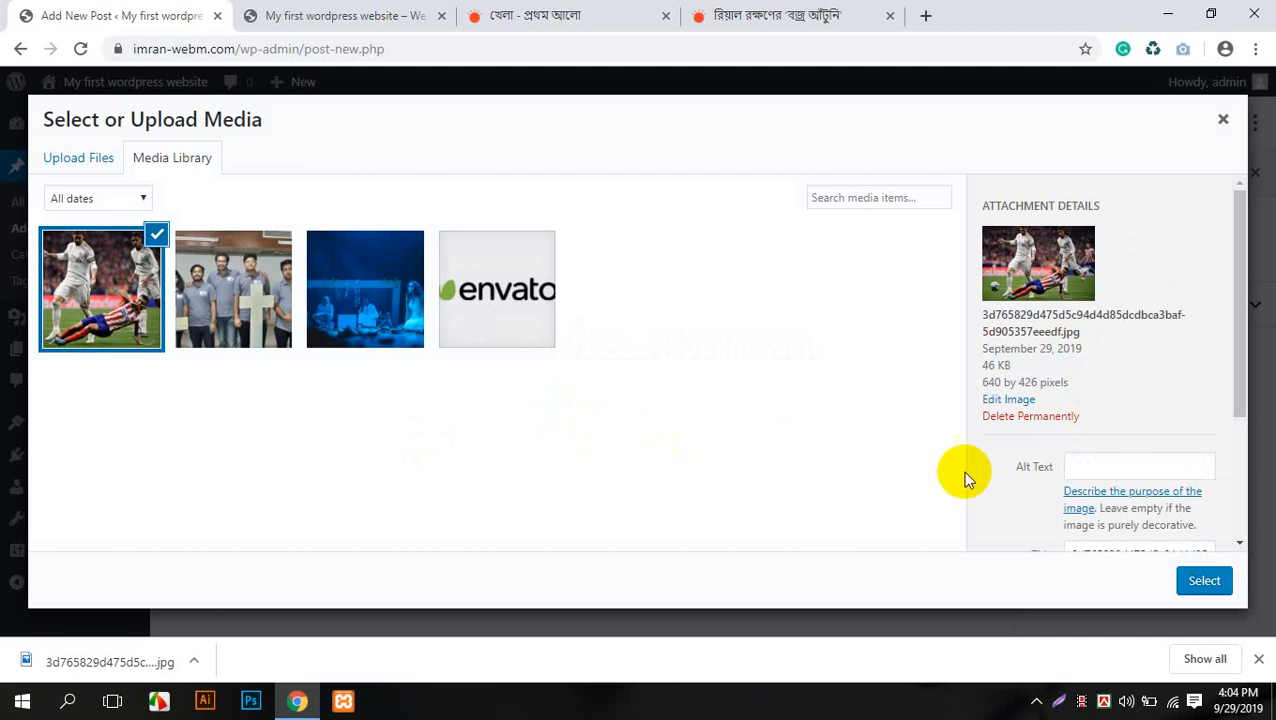
{"action": "left_click", "coordinate": [1204, 580]}
{"action": "scroll", "coordinate": [697, 368], "scroll_direction": "down", "scroll_amount": 2}
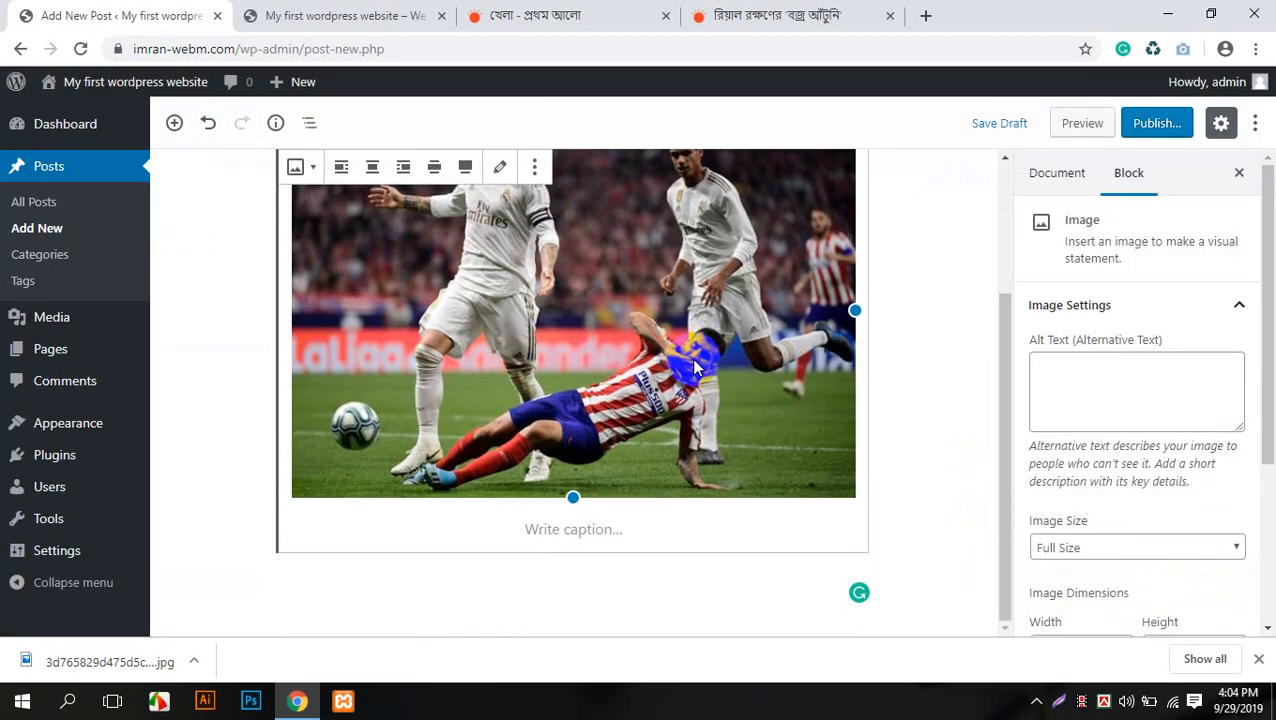
- Copy the sports article's body paragraphs from চীনের ক্লাব দালিয়ান onward into a new paragraph block below the football photo
{"action": "left_click", "coordinate": [436, 592]}
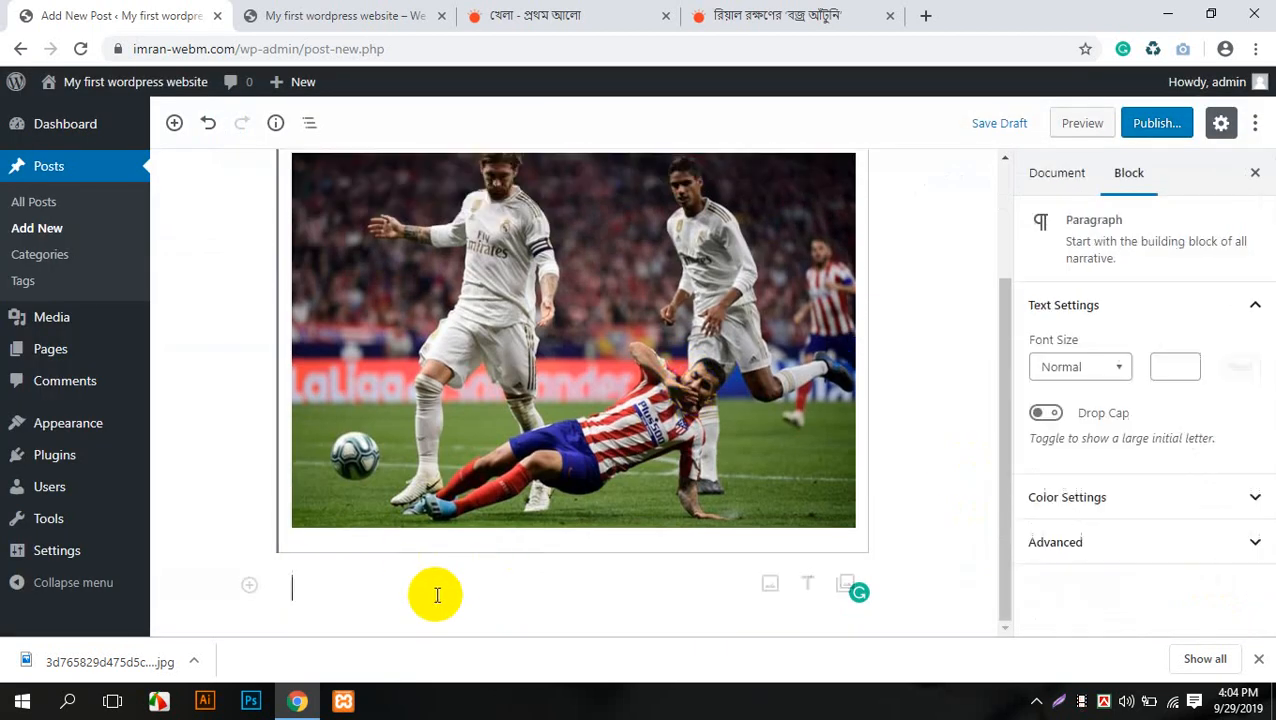
{"action": "left_click", "coordinate": [396, 14]}
{"action": "left_click", "coordinate": [770, 15]}
{"action": "scroll", "coordinate": [583, 330], "scroll_direction": "down", "scroll_amount": 10}
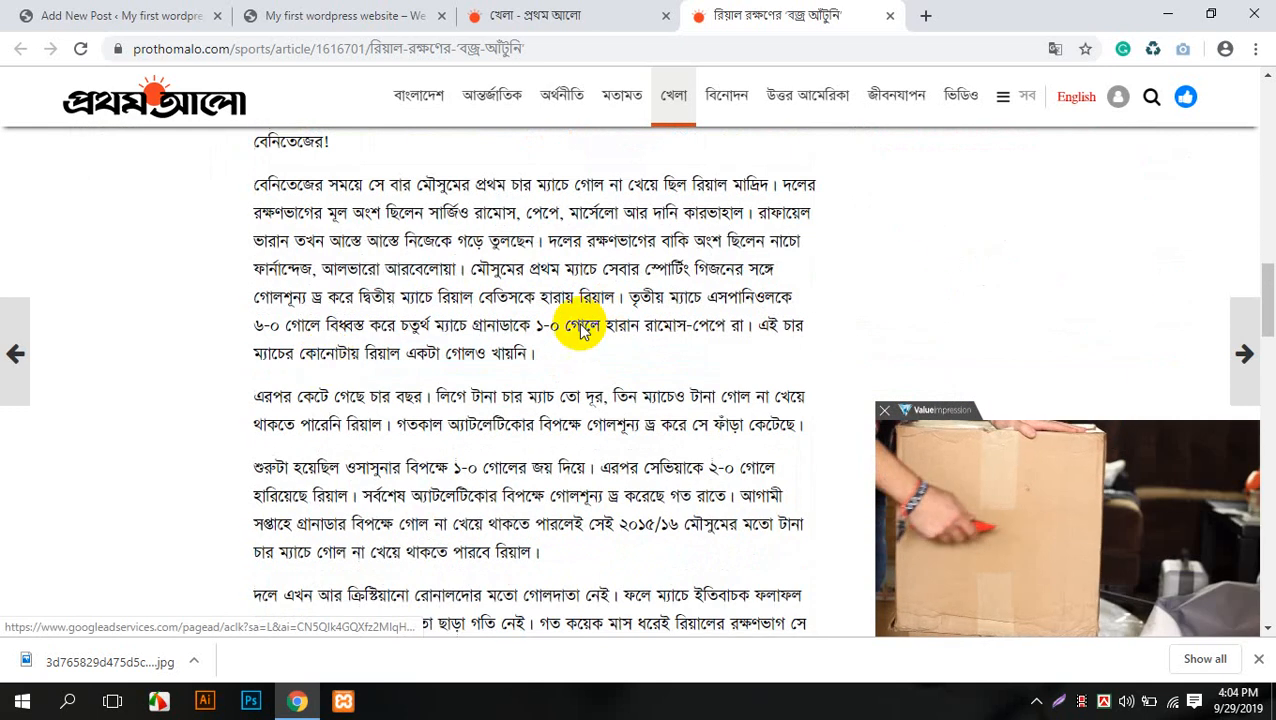
{"action": "scroll", "coordinate": [333, 421], "scroll_direction": "down", "scroll_amount": 3}
{"action": "left_click_drag", "start_coordinate": [607, 441], "coordinate": [255, 565]}
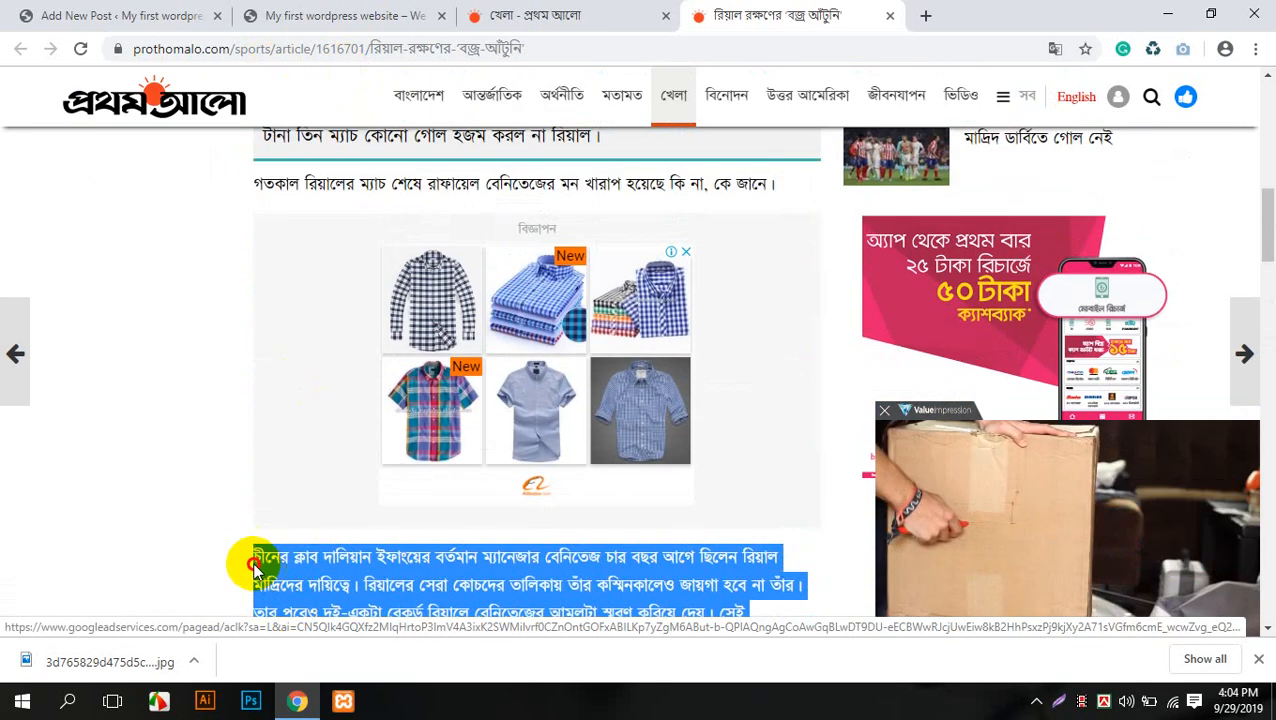
{"action": "left_click", "coordinate": [93, 5]}
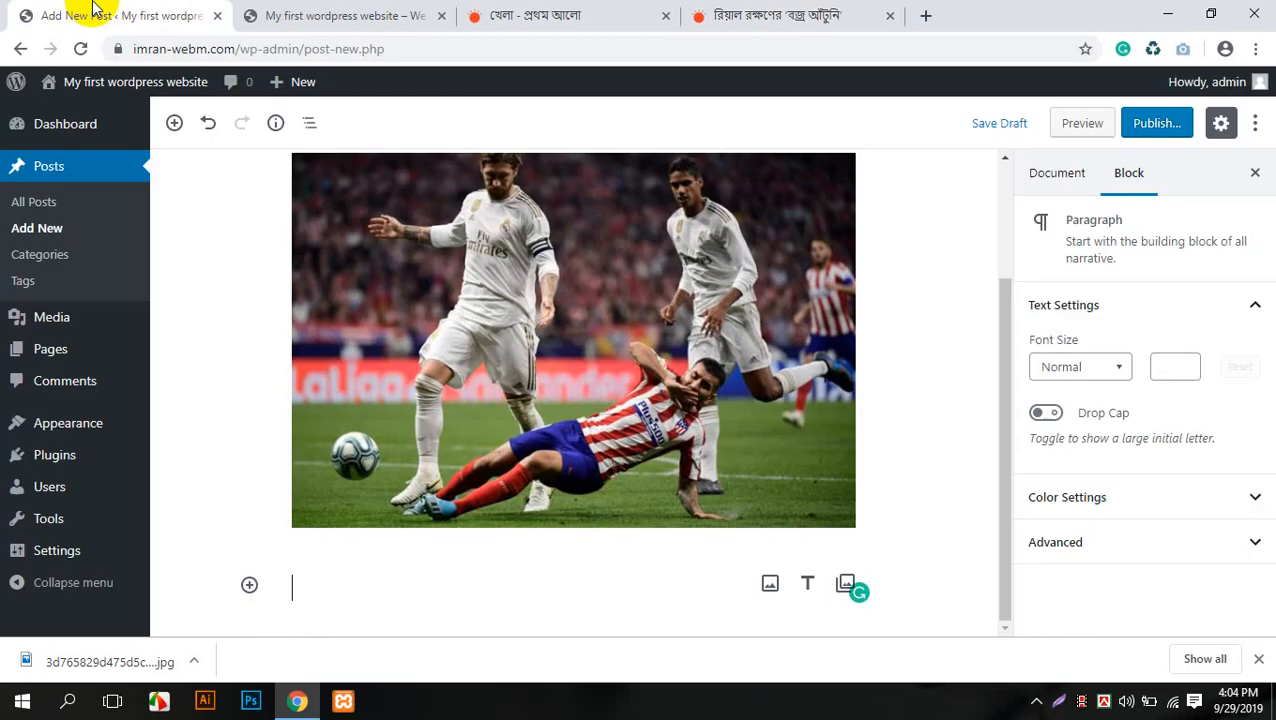
{"action": "key", "text": "ctrl+v"}
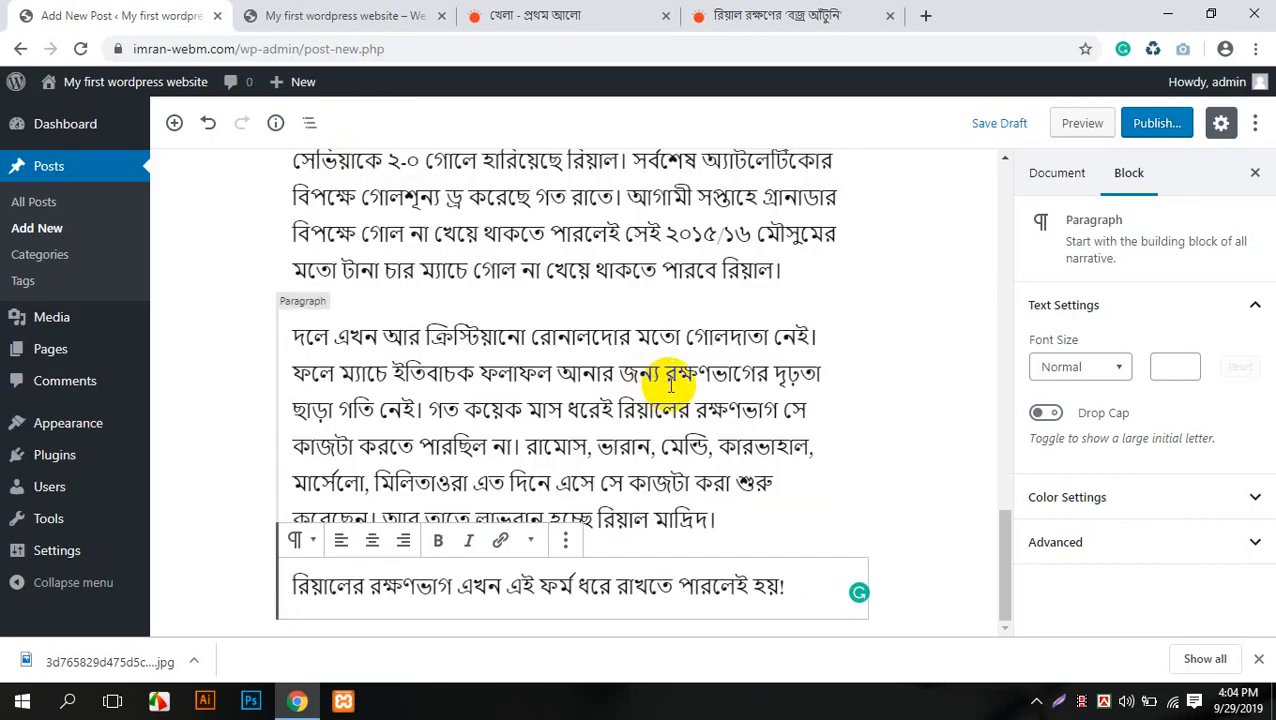
- Dismiss the browser's downloads bar and publish the sports post, confirming the pre-publish check
{"action": "scroll", "coordinate": [560, 390], "scroll_direction": "up", "scroll_amount": 3}
{"action": "left_click", "coordinate": [1260, 660]}
{"action": "scroll", "coordinate": [319, 530], "scroll_direction": "up", "scroll_amount": 4}
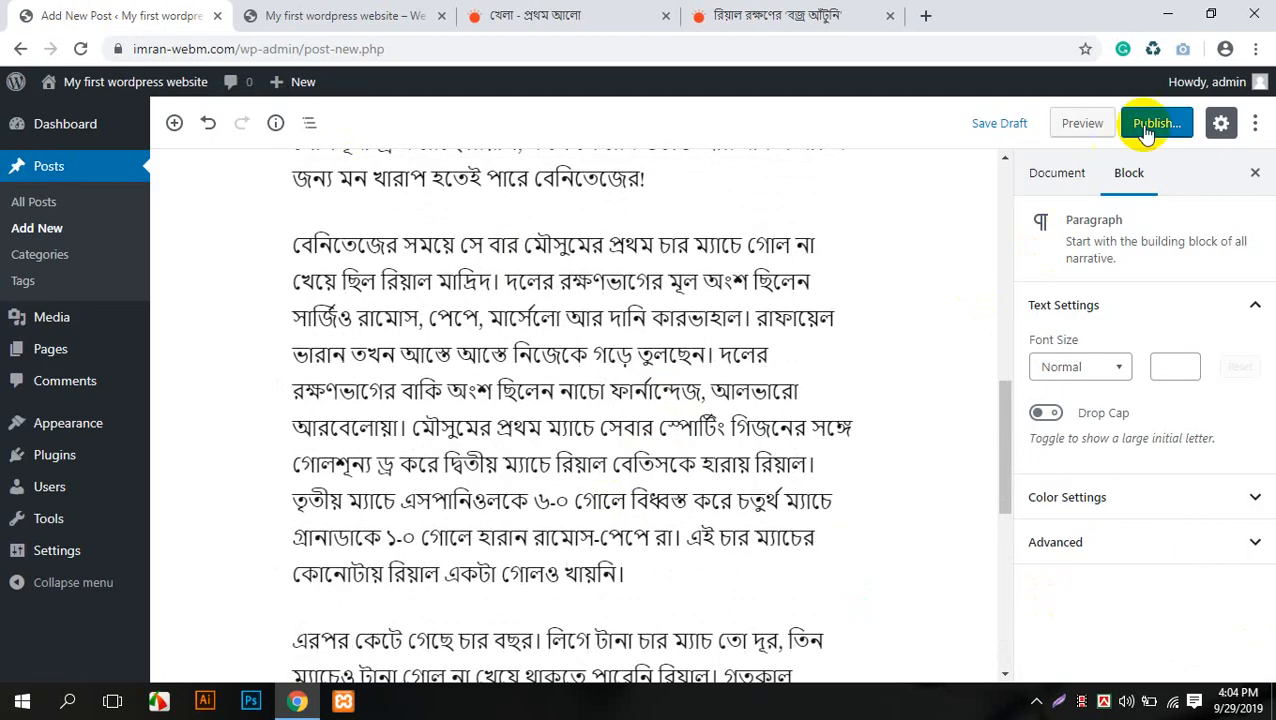
{"action": "left_click", "coordinate": [1157, 122]}
{"action": "left_click", "coordinate": [1145, 122]}
- Reload the website's front page and check the newly published sports post's title, photo and text
{"action": "left_click", "coordinate": [368, 14]}
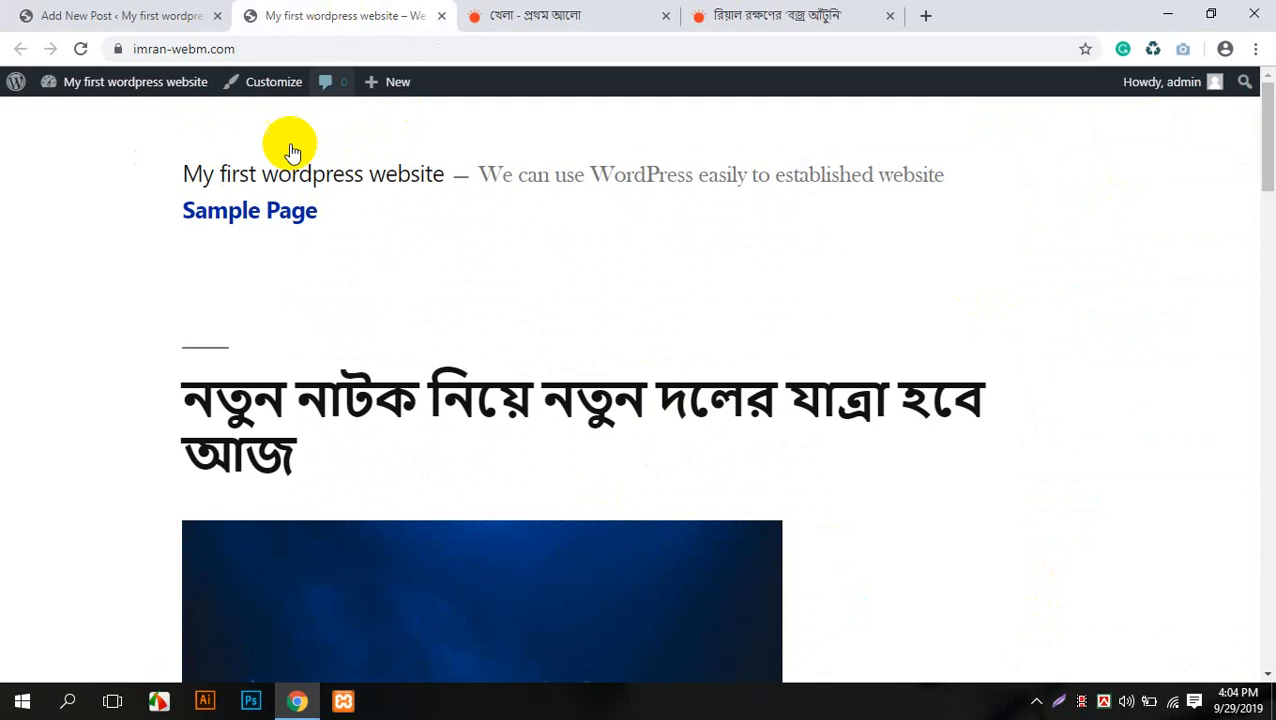
{"action": "left_click", "coordinate": [84, 46]}
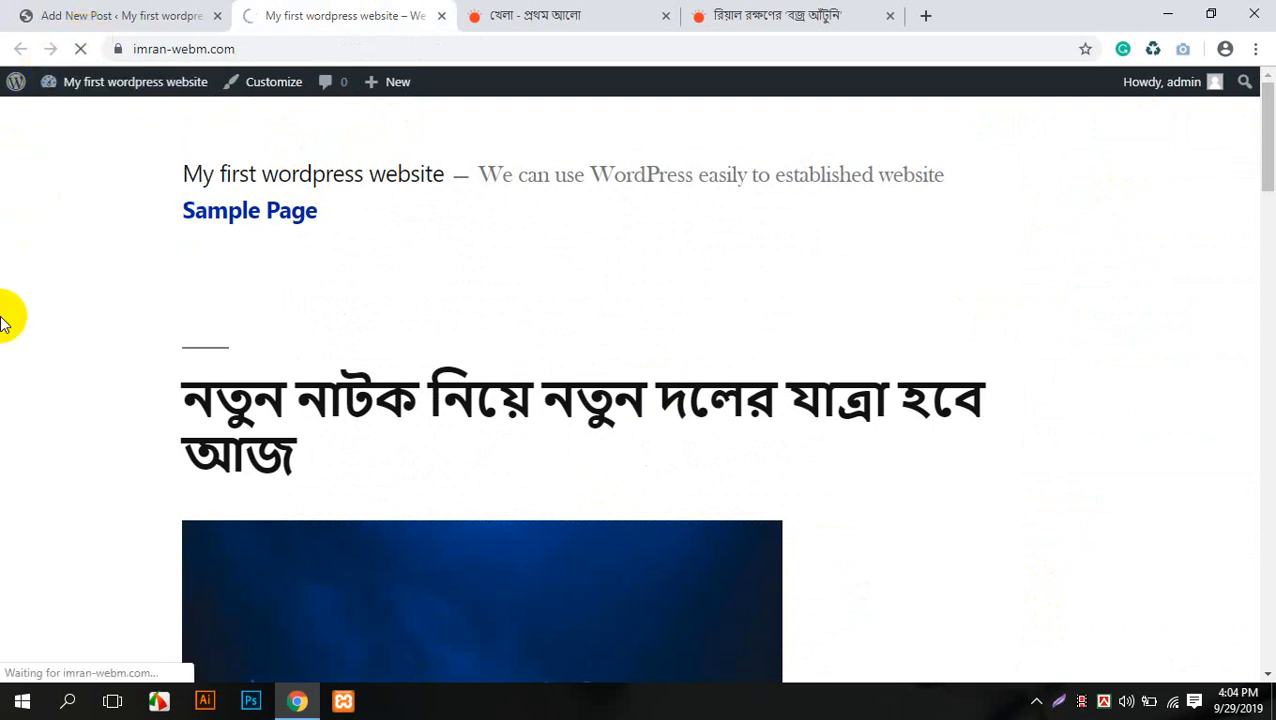
{"action": "scroll", "coordinate": [3, 330], "scroll_direction": "down", "scroll_amount": 10}
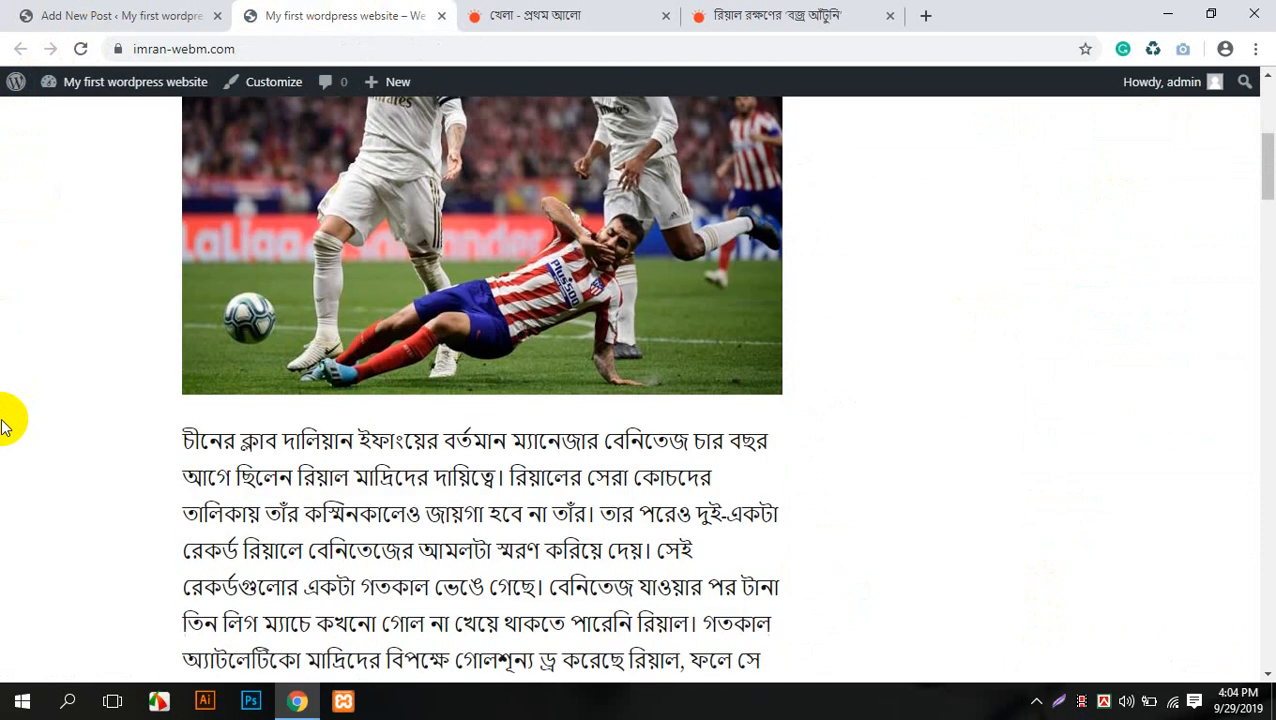
{"action": "scroll", "coordinate": [3, 440], "scroll_direction": "up", "scroll_amount": 10}
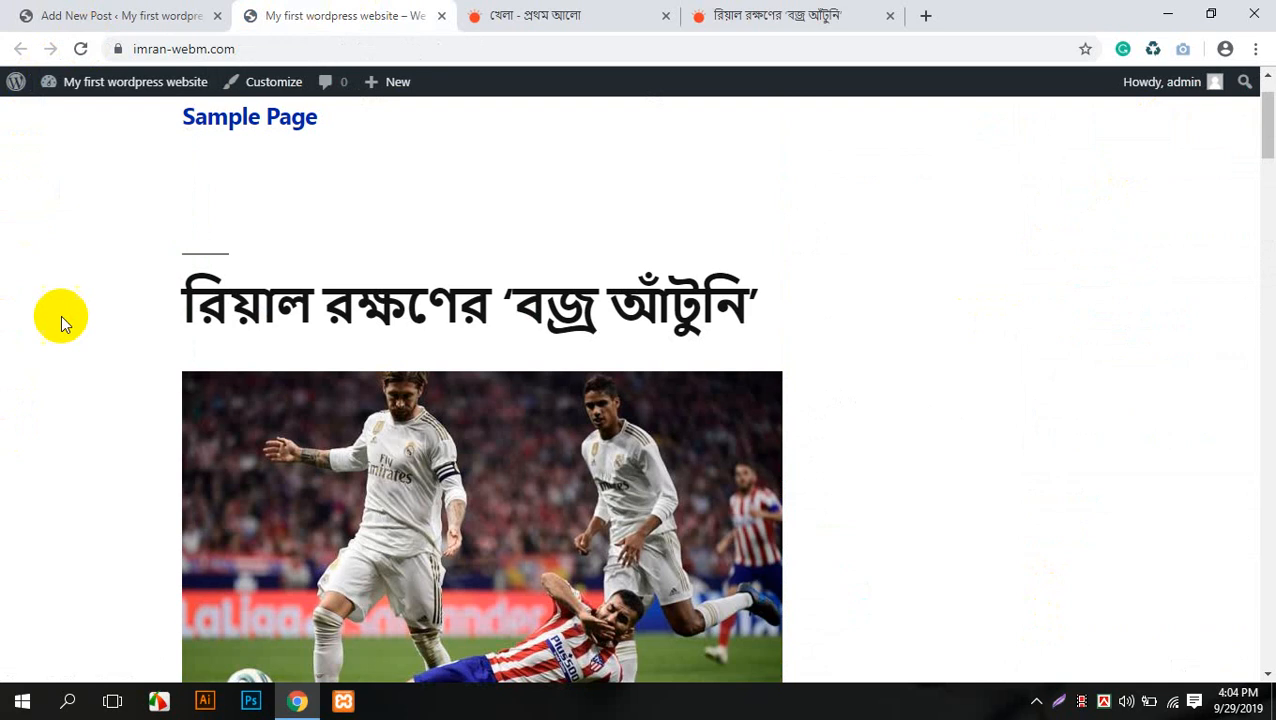
- Return to the WordPress dashboard and view the Categories page for posts
{"action": "left_click", "coordinate": [125, 15]}
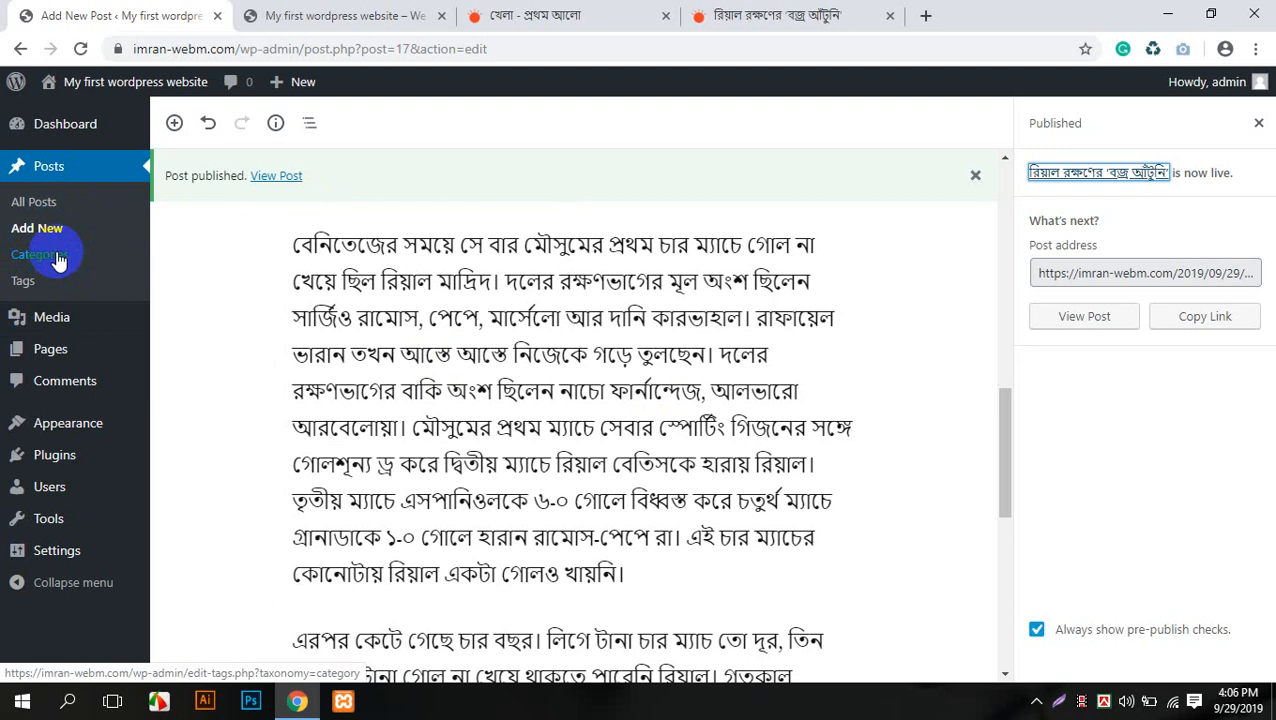
{"action": "left_click", "coordinate": [58, 259]}
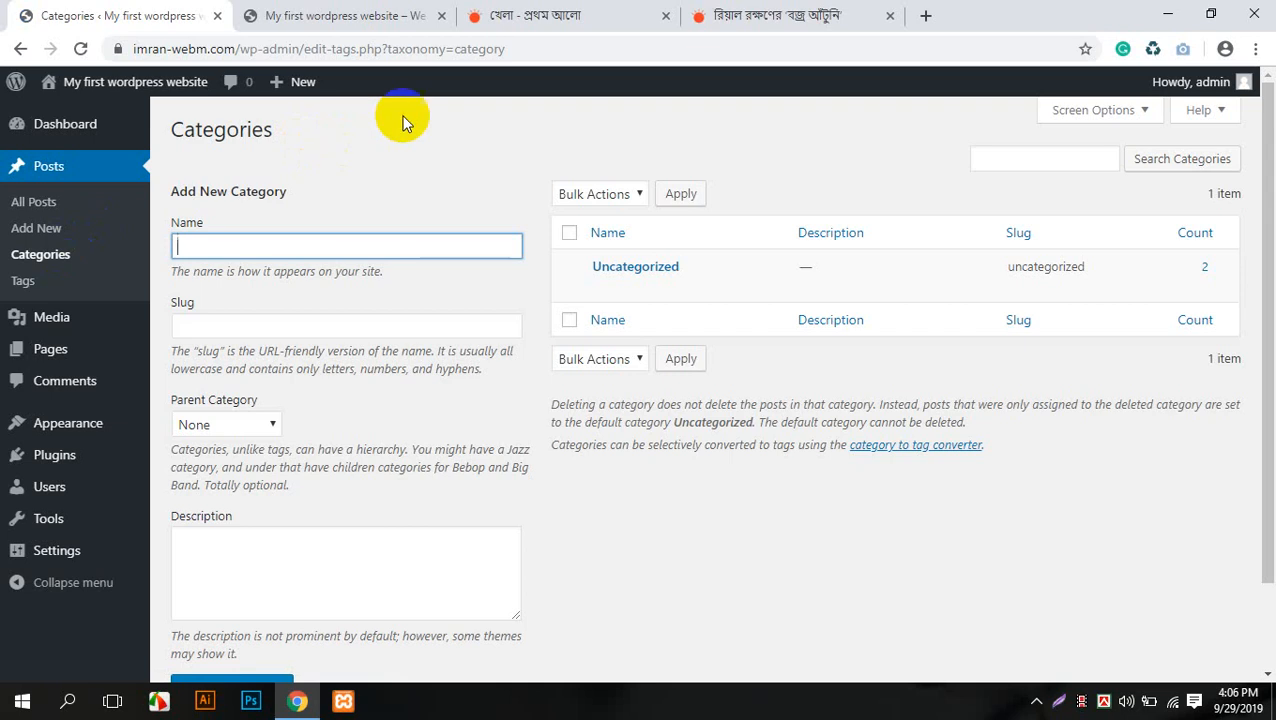
- Close the sports article's browser tab and dismiss the floating video ad on the news site's sports page
{"action": "left_click", "coordinate": [630, 14]}
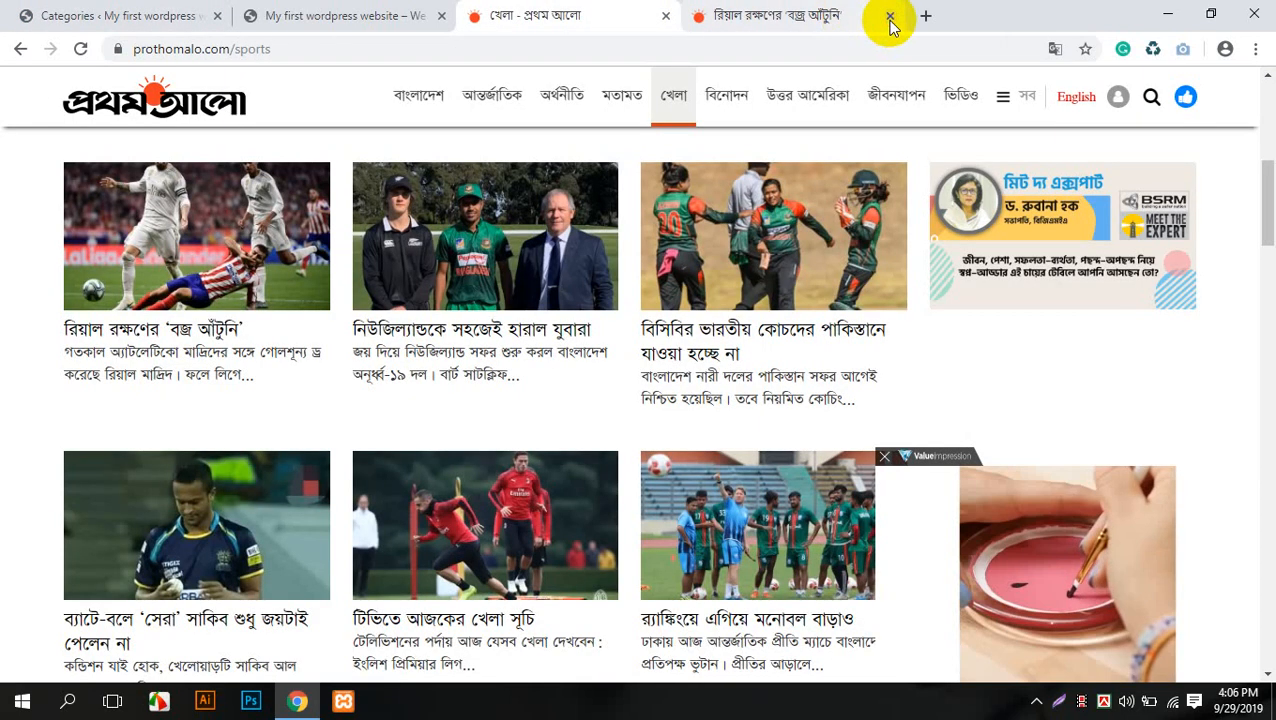
{"action": "left_click", "coordinate": [890, 16]}
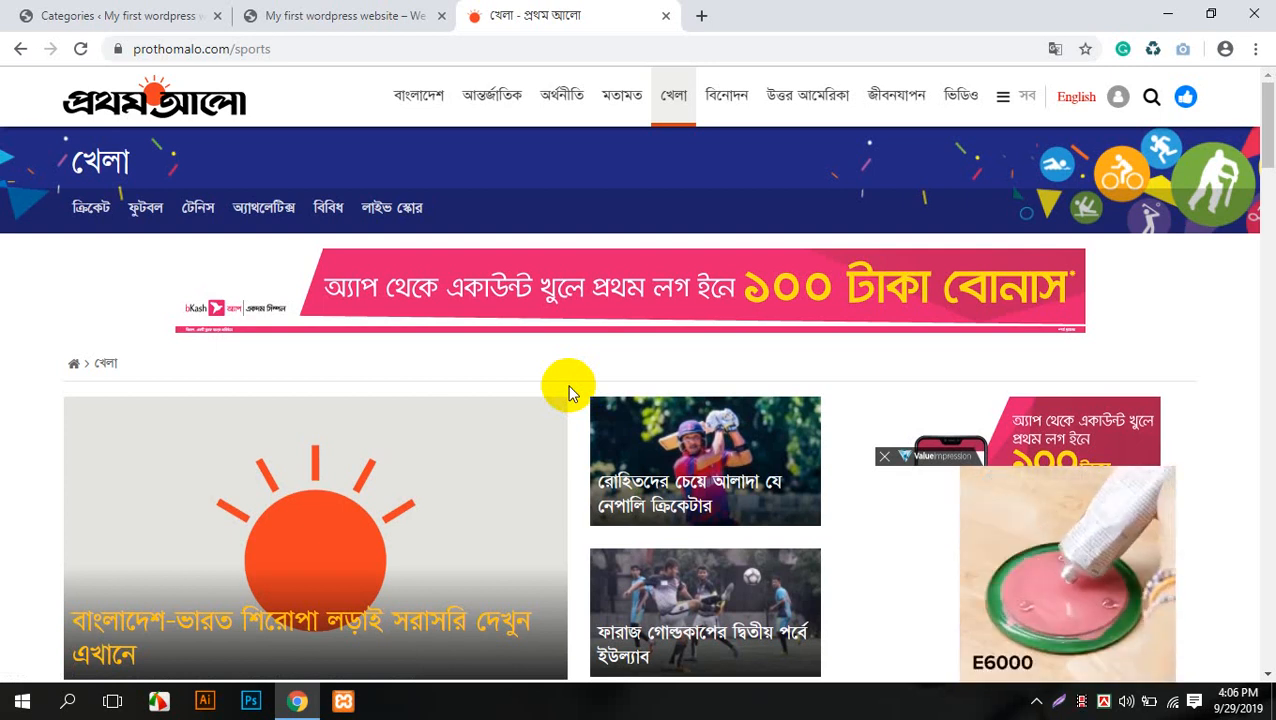
{"action": "left_click", "coordinate": [884, 460]}
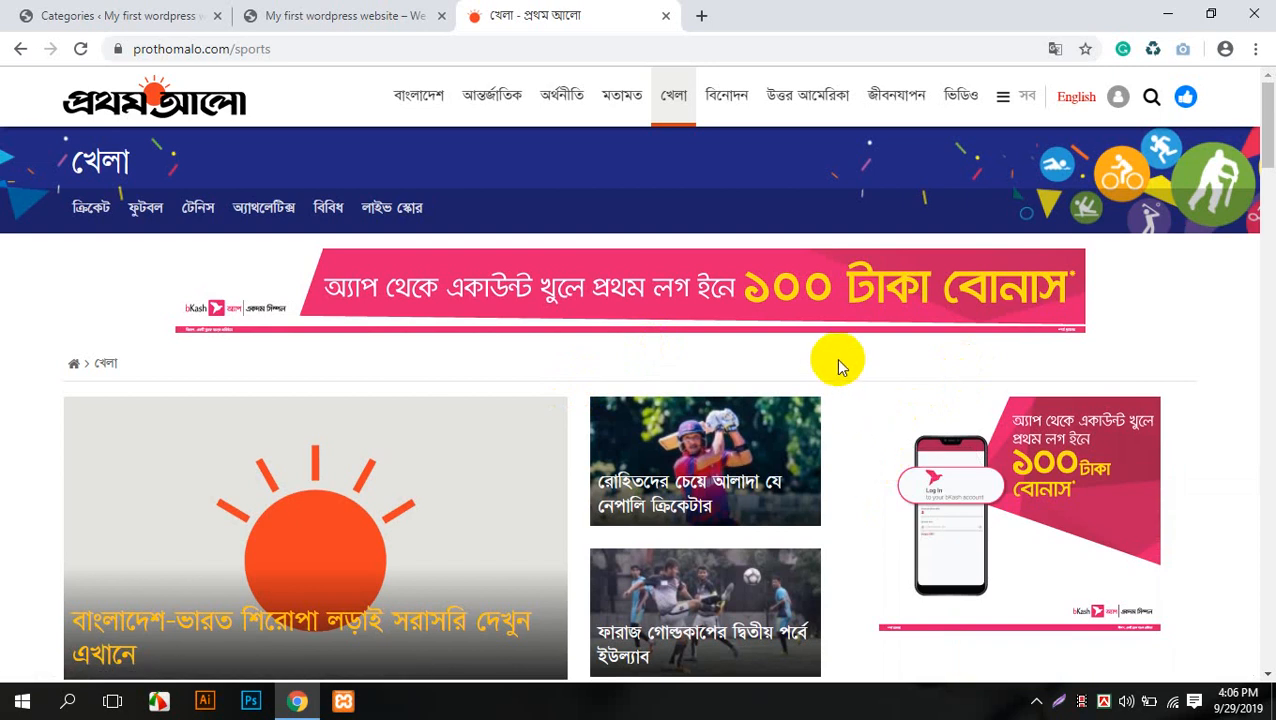
- Return to the WordPress dashboard and start a new post
{"action": "left_click", "coordinate": [140, 14]}
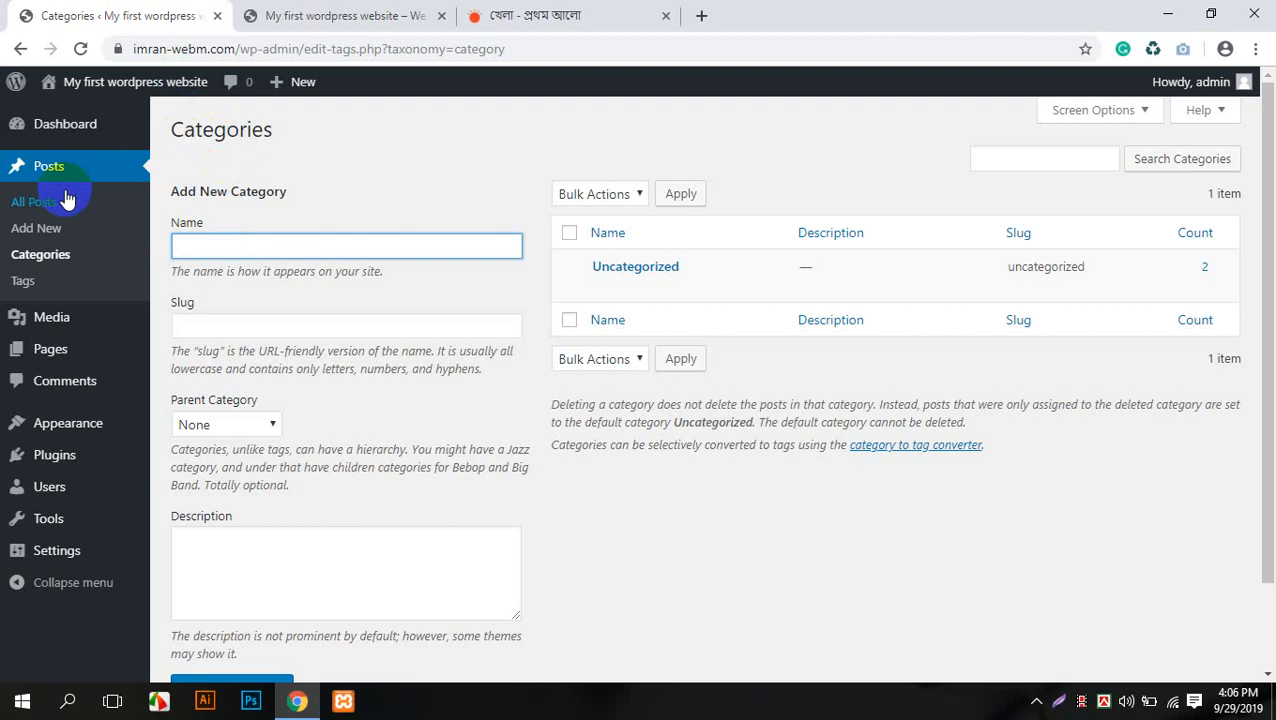
{"action": "left_click", "coordinate": [40, 228]}
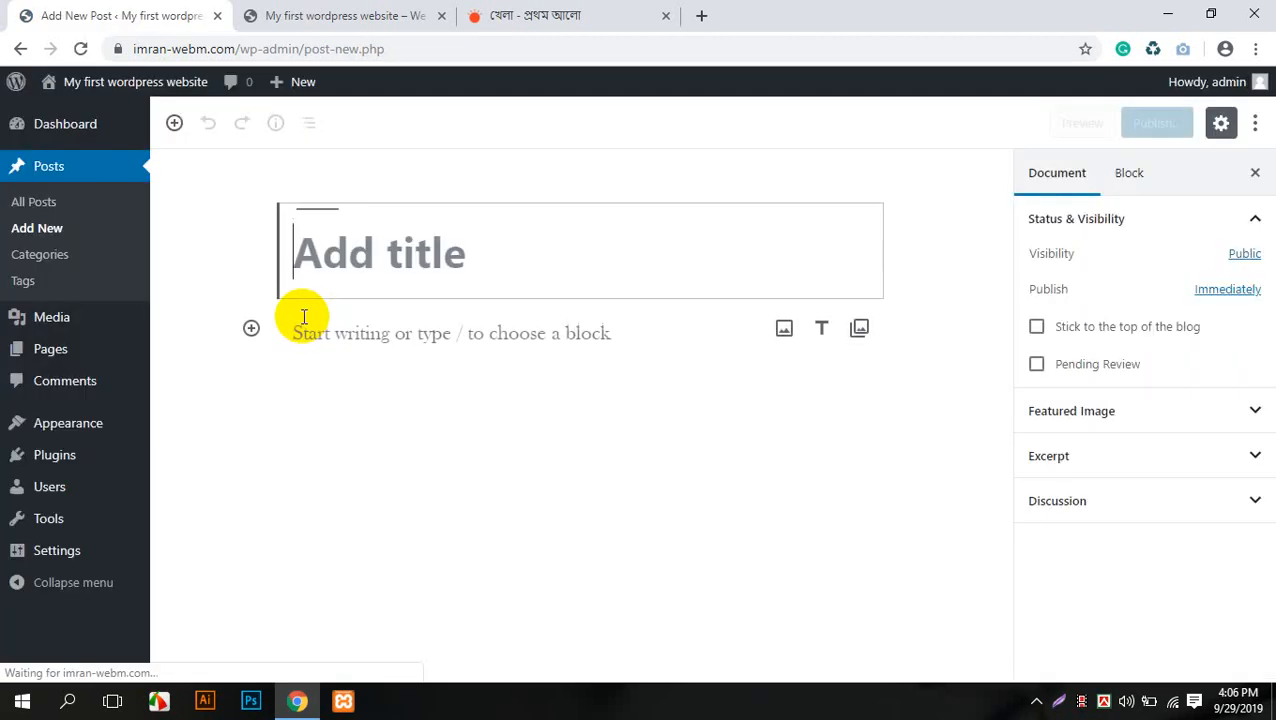
- Browse the news site's বাংলাদেশ (Bangladesh) and আন্তর্জাতিক (international) sections for an article to use in a post
{"action": "left_click", "coordinate": [530, 15]}
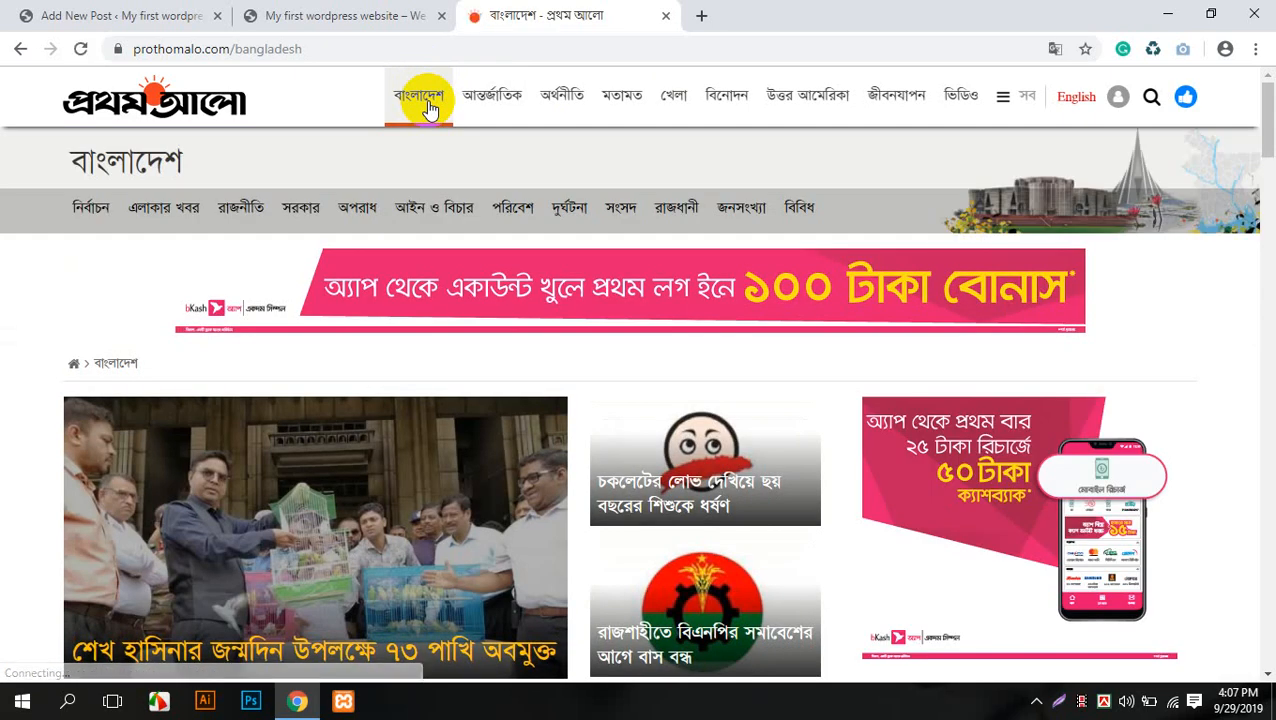
{"action": "left_click", "coordinate": [488, 115]}
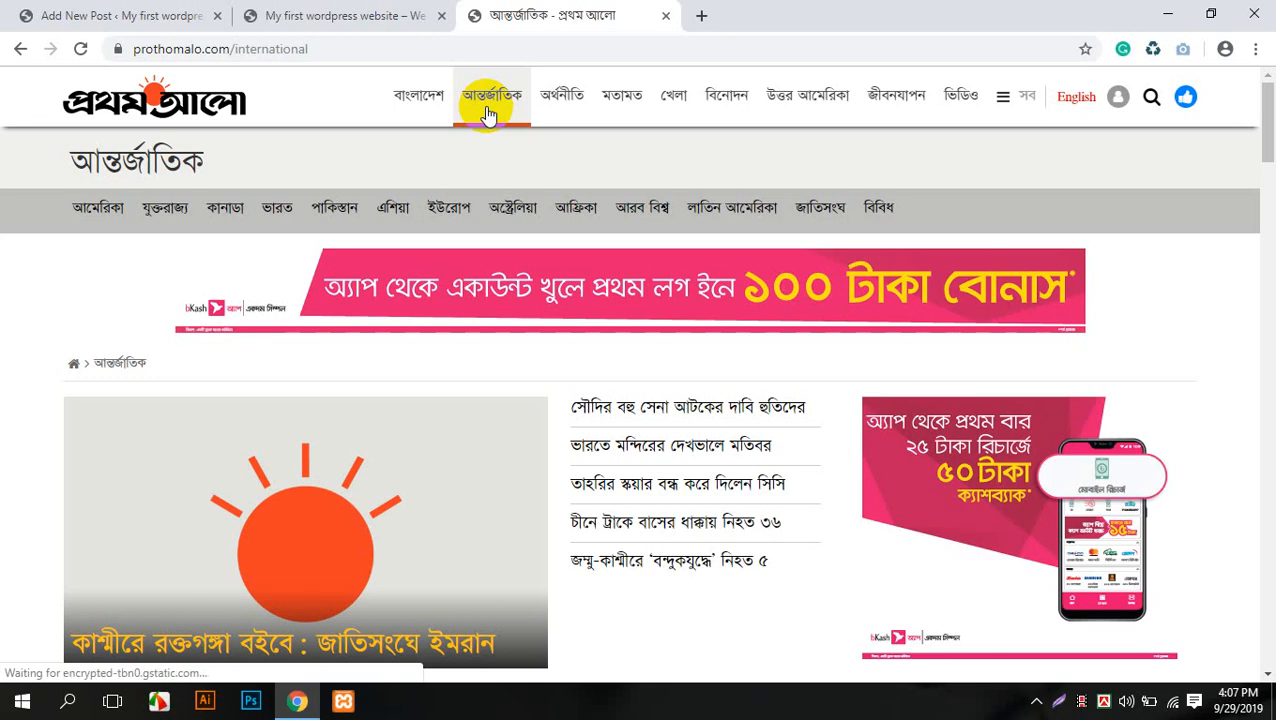
{"action": "scroll", "coordinate": [507, 504], "scroll_direction": "down", "scroll_amount": 15}
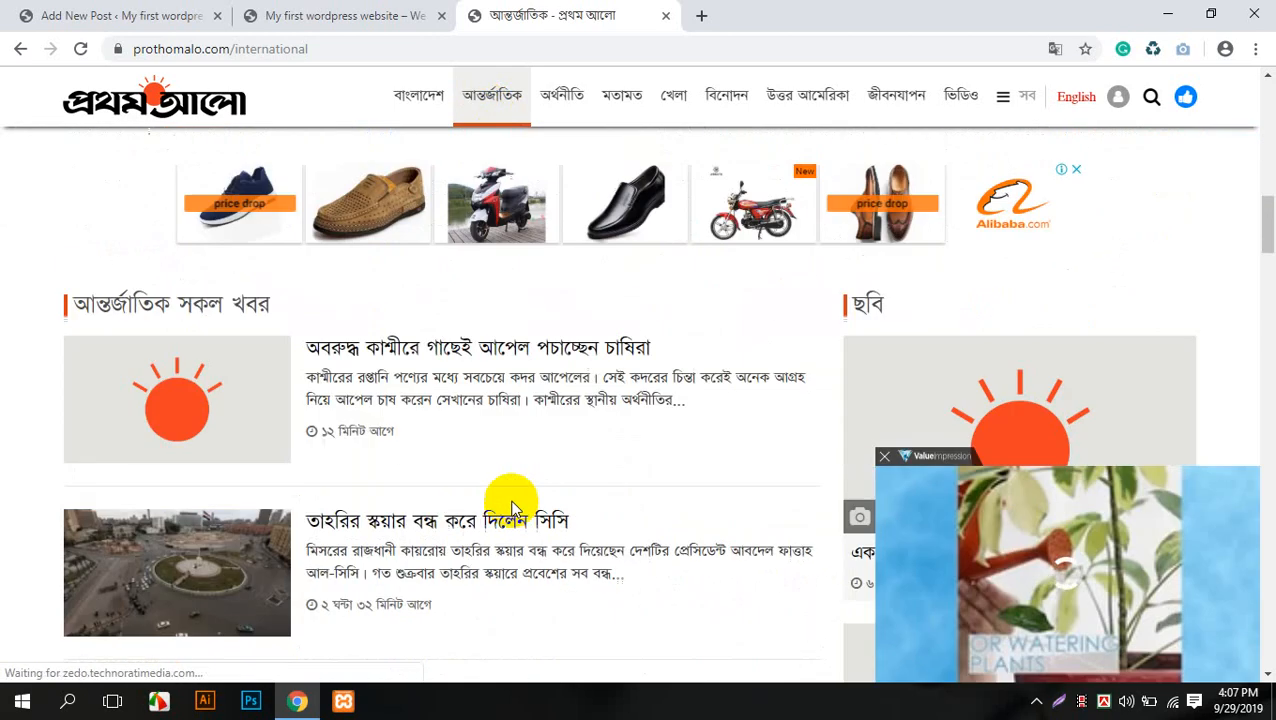
{"action": "scroll", "coordinate": [511, 508], "scroll_direction": "down", "scroll_amount": 3}
{"action": "scroll", "coordinate": [511, 508], "scroll_direction": "up", "scroll_amount": 18}
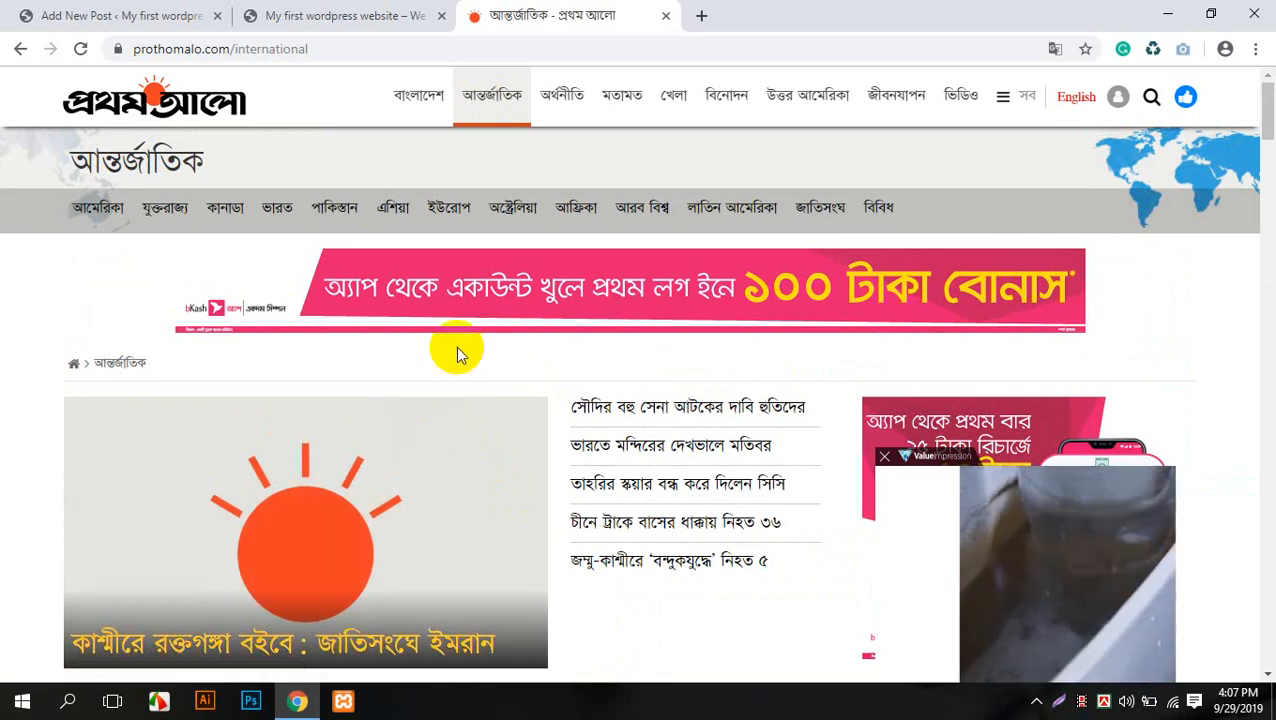
- Switch back to the WordPress dashboard and load a fresh blank post
{"action": "left_click", "coordinate": [45, 12]}
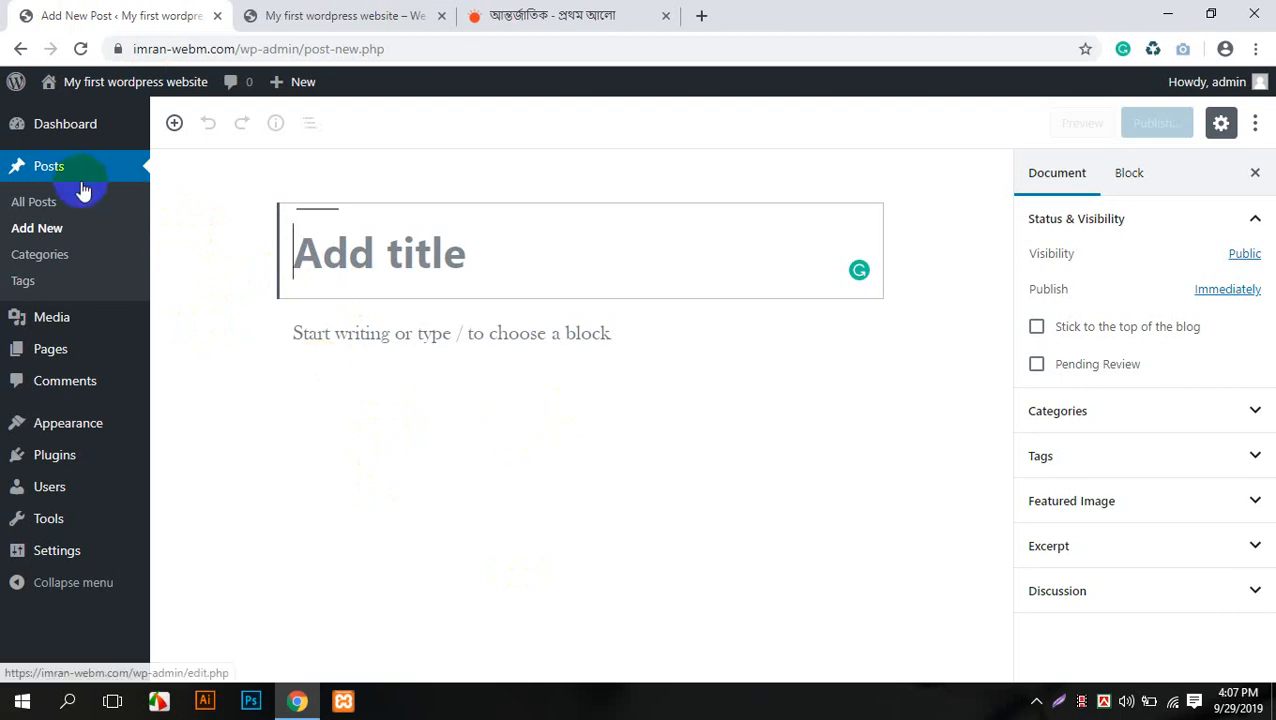
{"action": "left_click", "coordinate": [50, 232]}
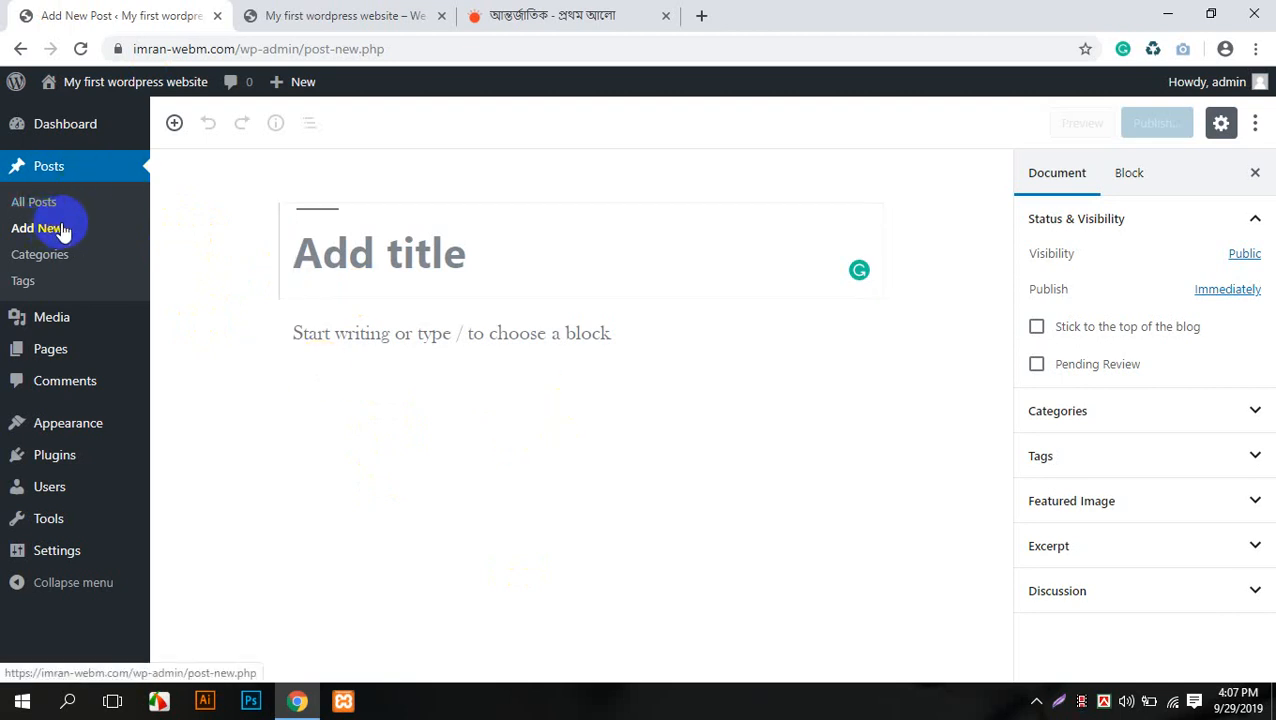
- Look through the news site's international headlines and open its উত্তর আমেরিকা (North America) section in a new tab
{"action": "left_click", "coordinate": [565, 15]}
{"action": "scroll", "coordinate": [567, 236], "scroll_direction": "down", "scroll_amount": 2}
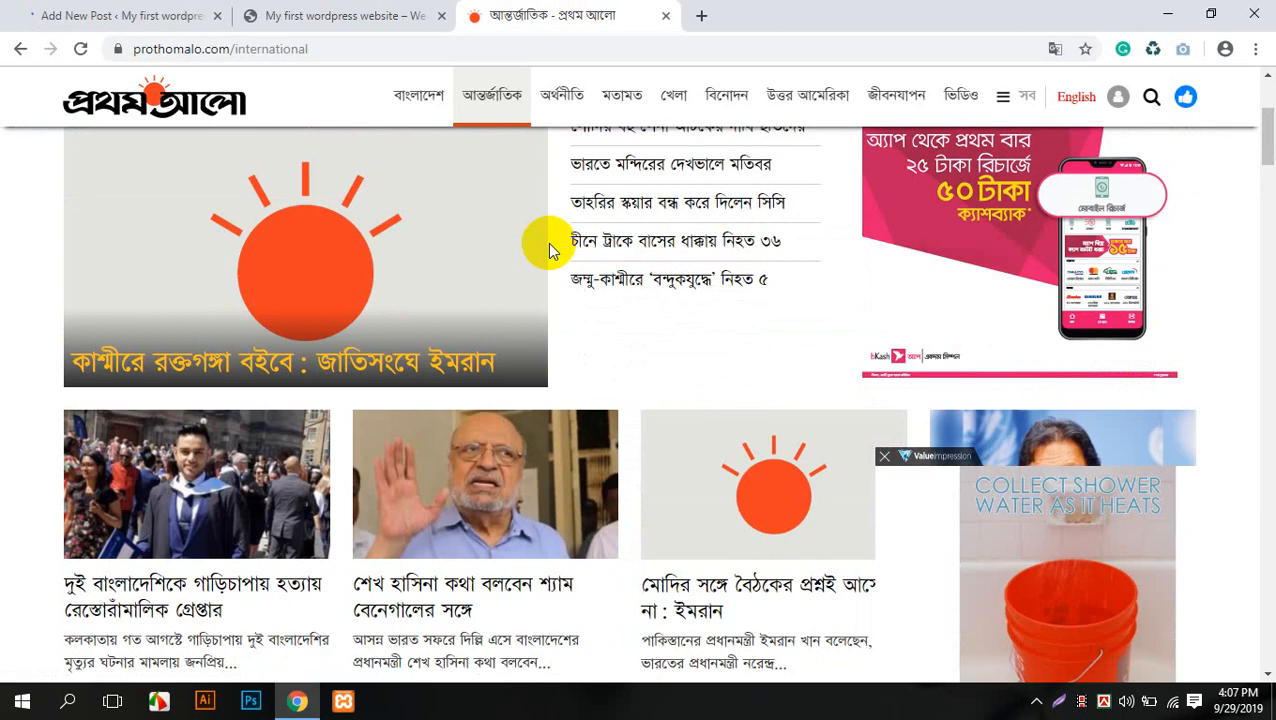
{"action": "scroll", "coordinate": [390, 335], "scroll_direction": "down", "scroll_amount": 3}
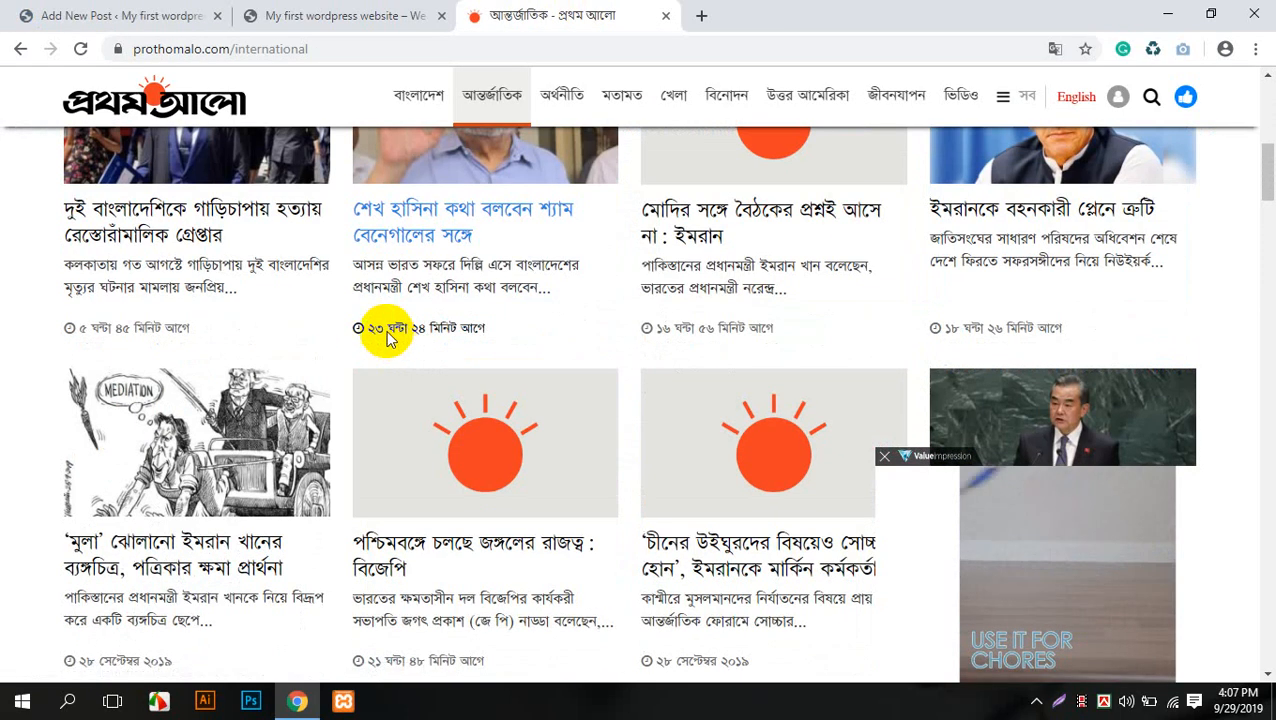
{"action": "scroll", "coordinate": [604, 242], "scroll_direction": "down", "scroll_amount": 2}
{"action": "scroll", "coordinate": [633, 228], "scroll_direction": "up", "scroll_amount": 4}
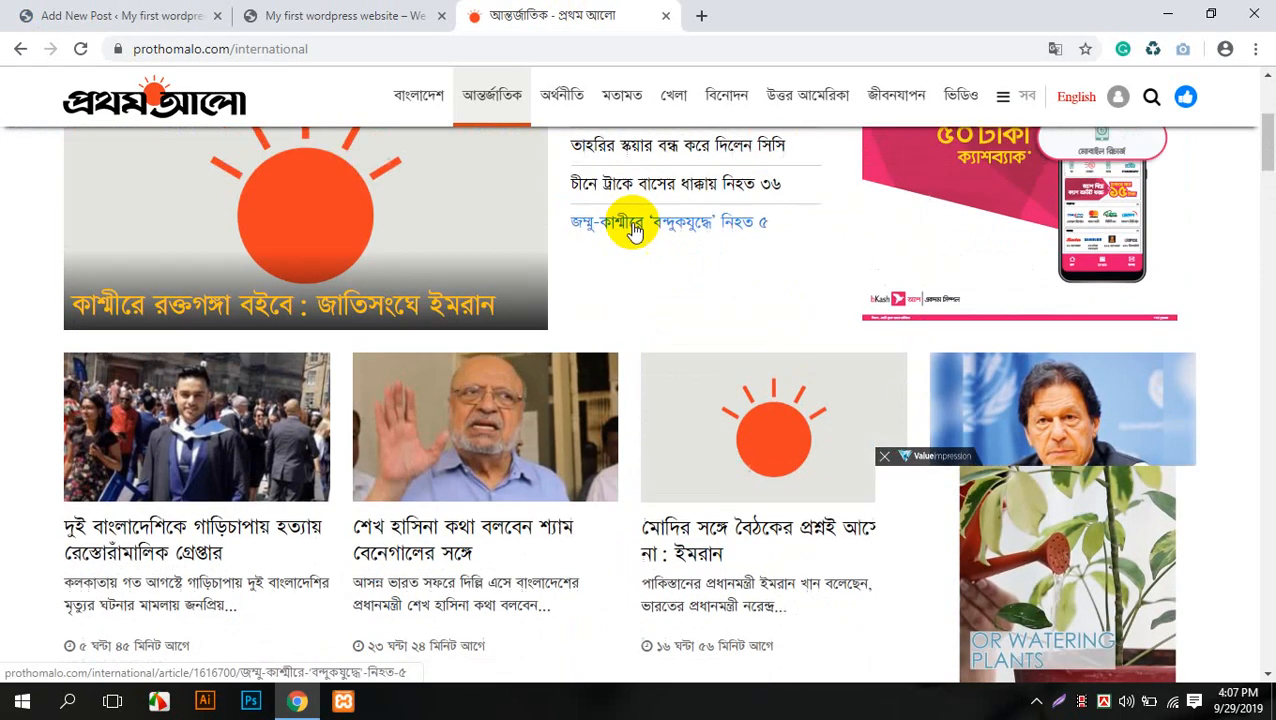
{"action": "scroll", "coordinate": [633, 228], "scroll_direction": "up", "scroll_amount": 1}
{"action": "left_click", "coordinate": [786, 104]}
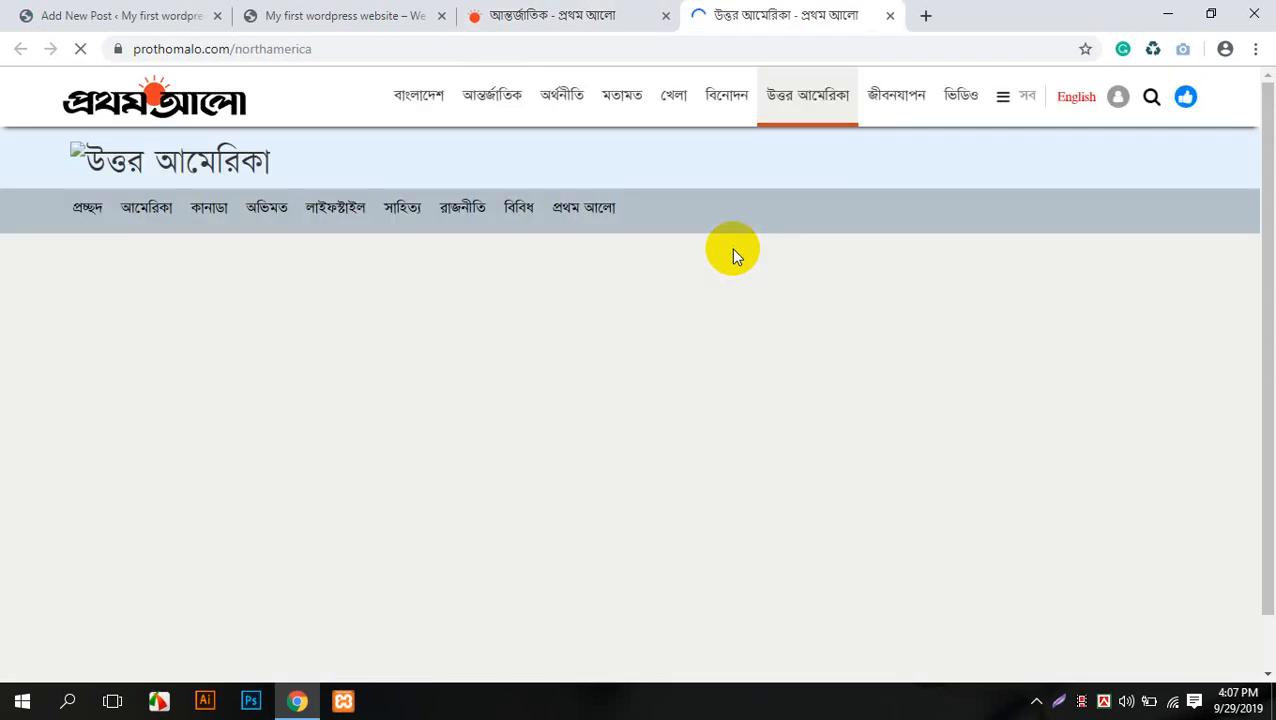
- Look through the North America section's headlines and open the article beginning দুই বছরেই অনন্য উচ্চতায়
{"action": "scroll", "coordinate": [236, 300], "scroll_direction": "down", "scroll_amount": 3}
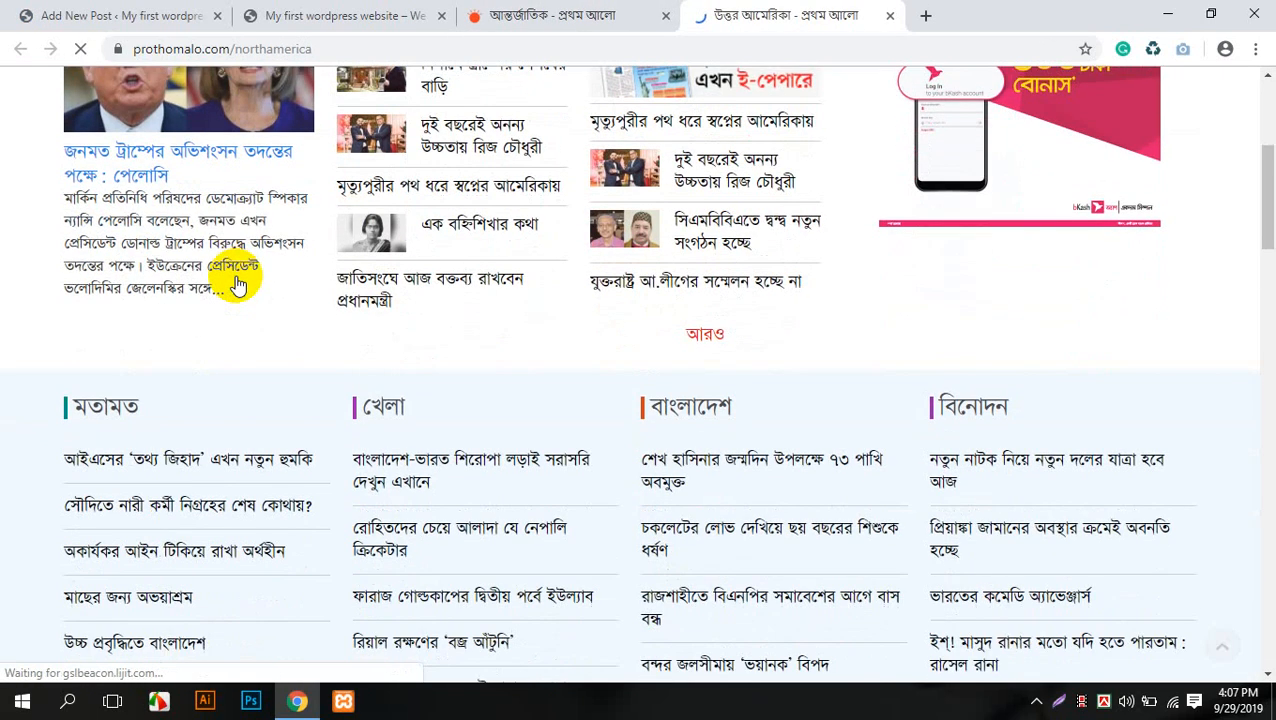
{"action": "scroll", "coordinate": [236, 285], "scroll_direction": "down", "scroll_amount": 2}
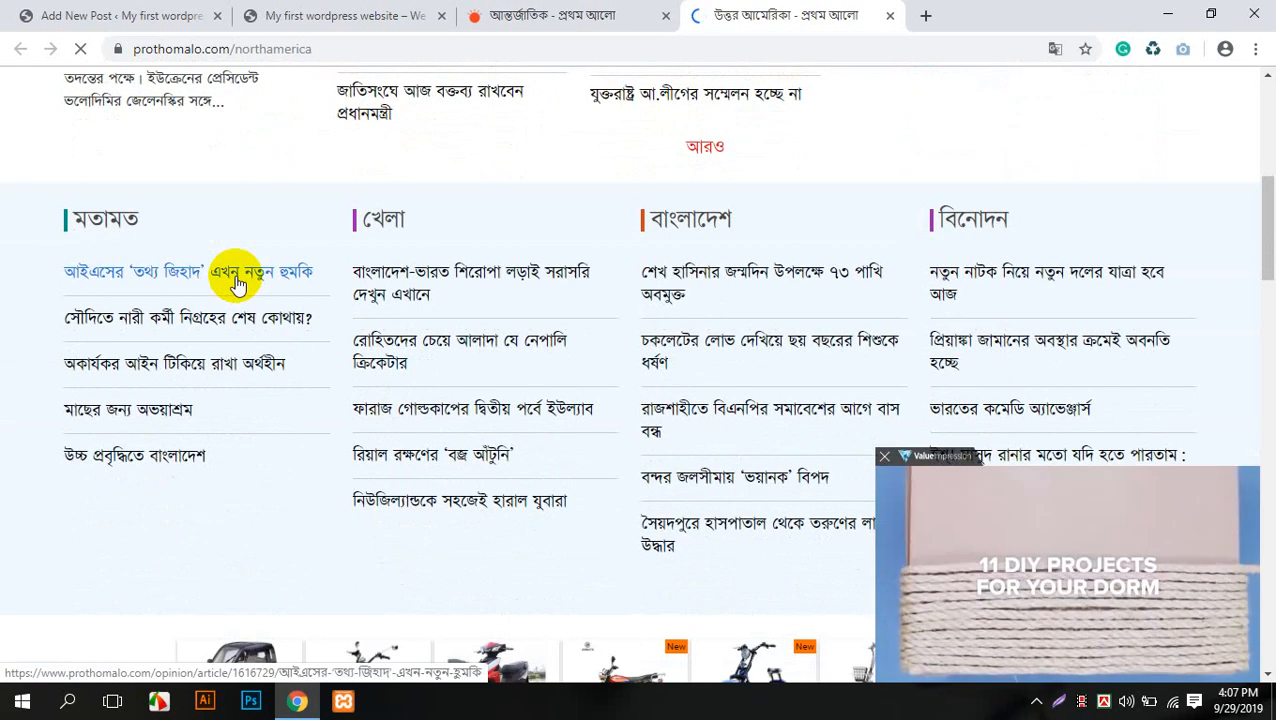
{"action": "scroll", "coordinate": [235, 275], "scroll_direction": "up", "scroll_amount": 3}
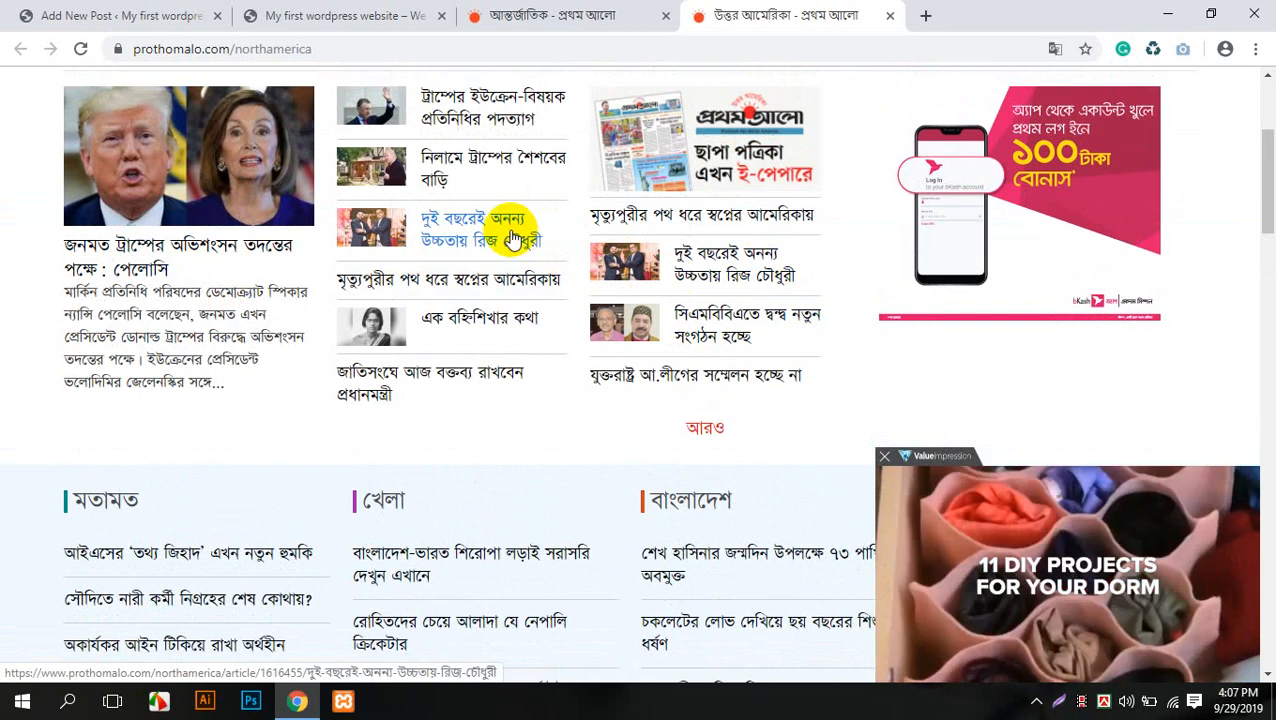
{"action": "scroll", "coordinate": [512, 240], "scroll_direction": "up", "scroll_amount": 3}
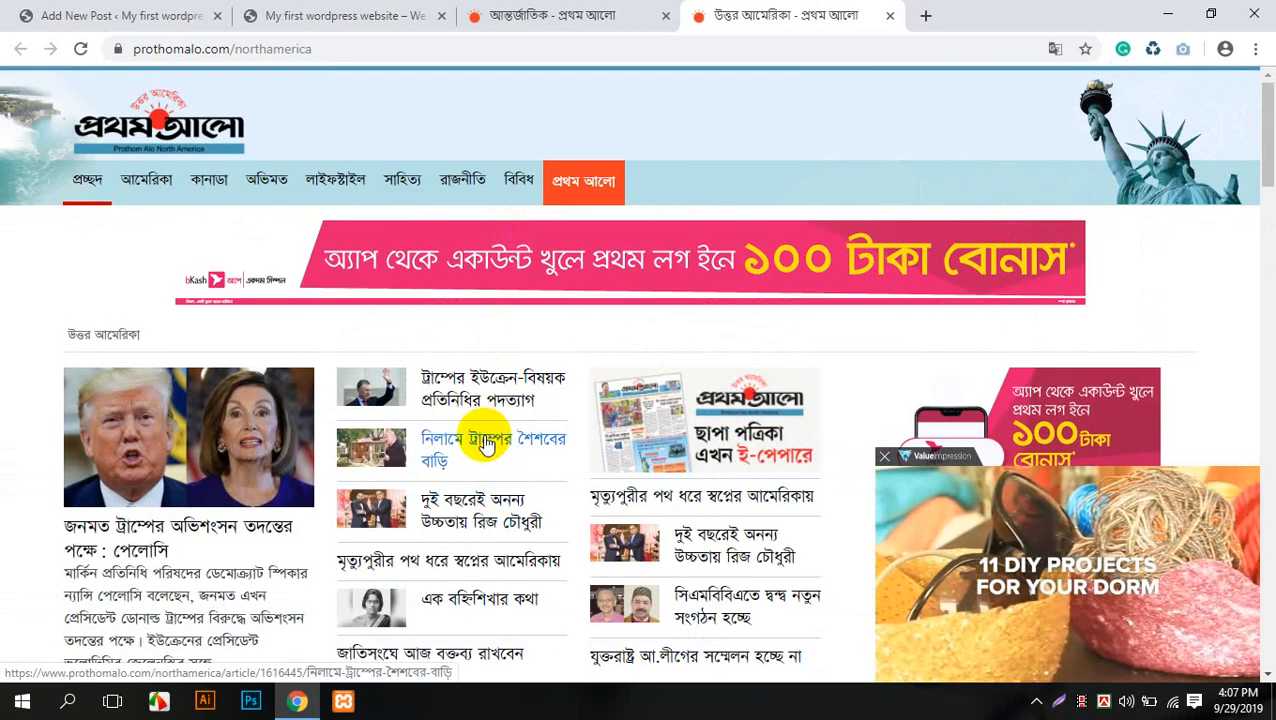
{"action": "scroll", "coordinate": [540, 380], "scroll_direction": "down", "scroll_amount": 3}
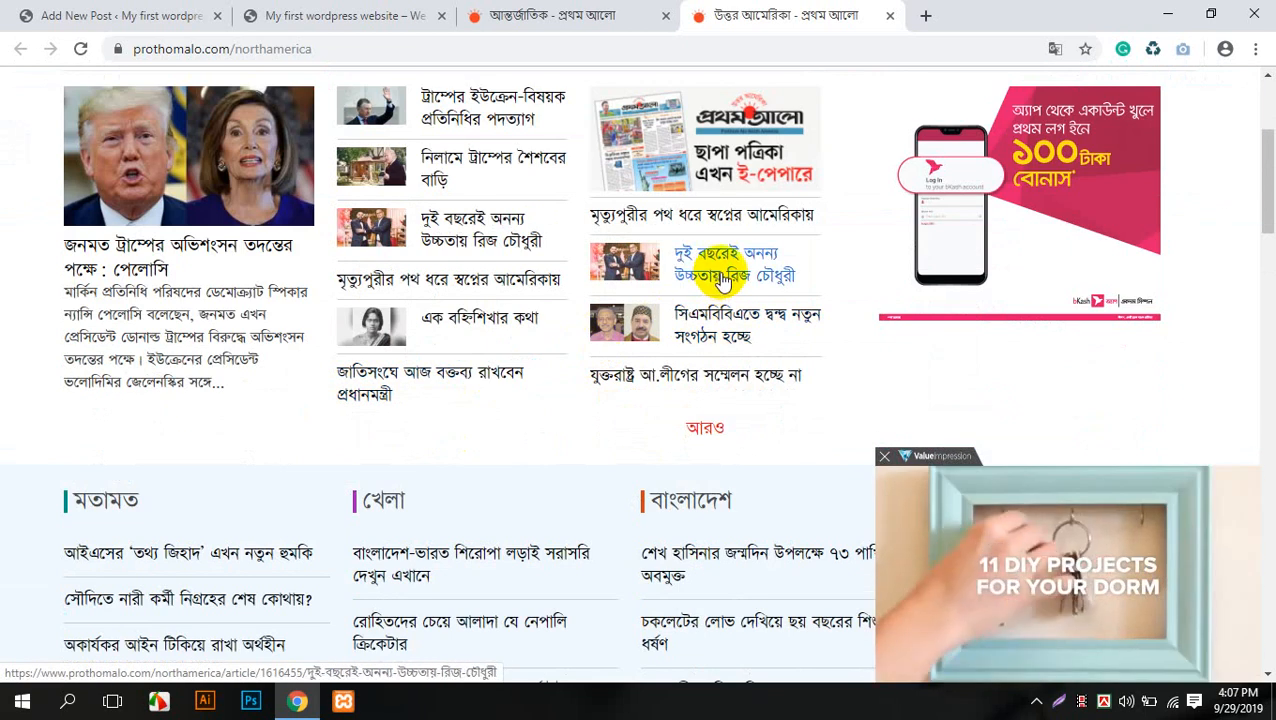
{"action": "left_click", "coordinate": [722, 280]}
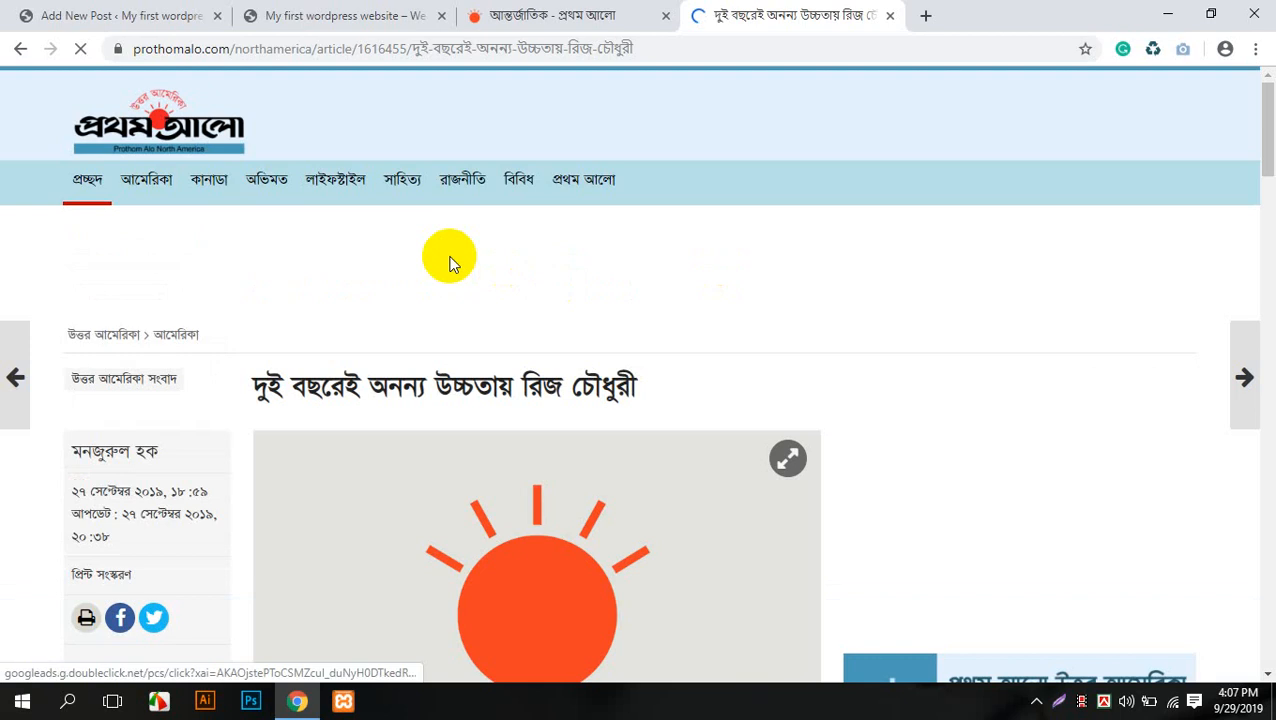
- Copy the North America article's full headline, beginning দুই বছরেই অনন্য উচ্চতায়, into the new WordPress post's title
{"action": "scroll", "coordinate": [450, 262], "scroll_direction": "down", "scroll_amount": 1}
{"action": "left_click_drag", "start_coordinate": [660, 292], "coordinate": [257, 310]}
{"action": "key", "text": "ctrl+c"}
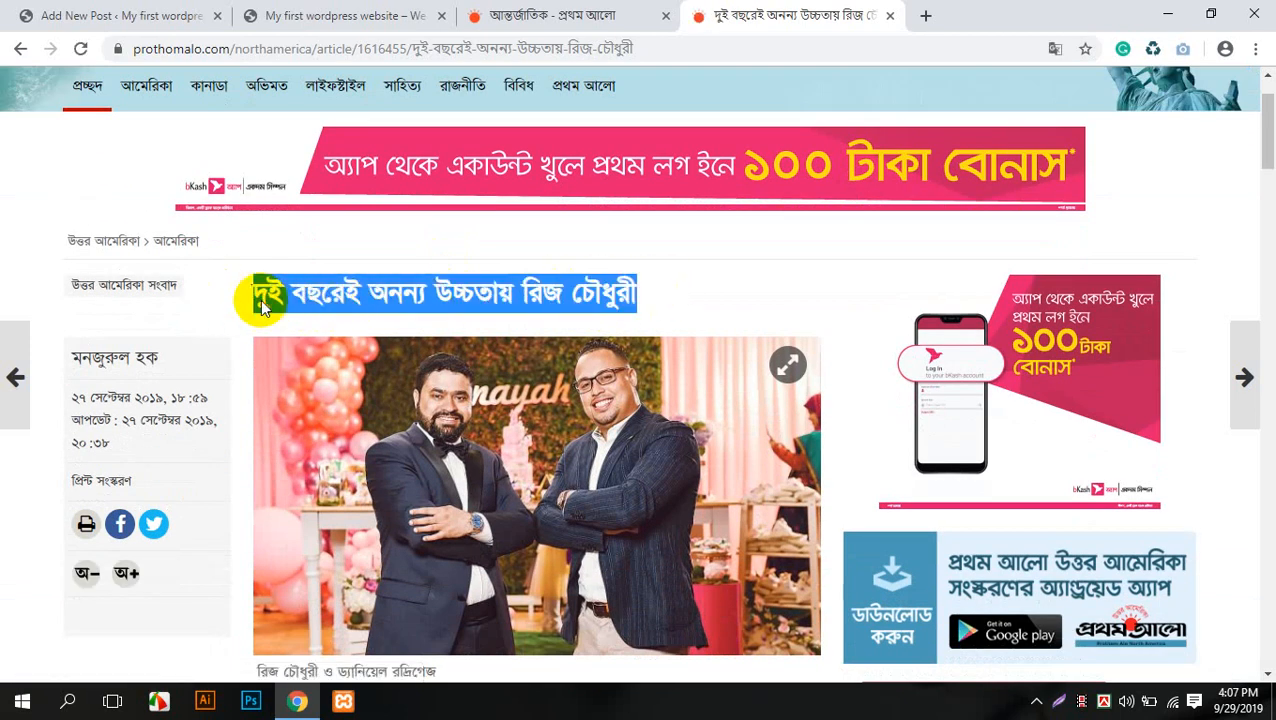
{"action": "left_click", "coordinate": [150, 15]}
{"action": "left_click", "coordinate": [421, 251]}
{"action": "key", "text": "ctrl+v"}
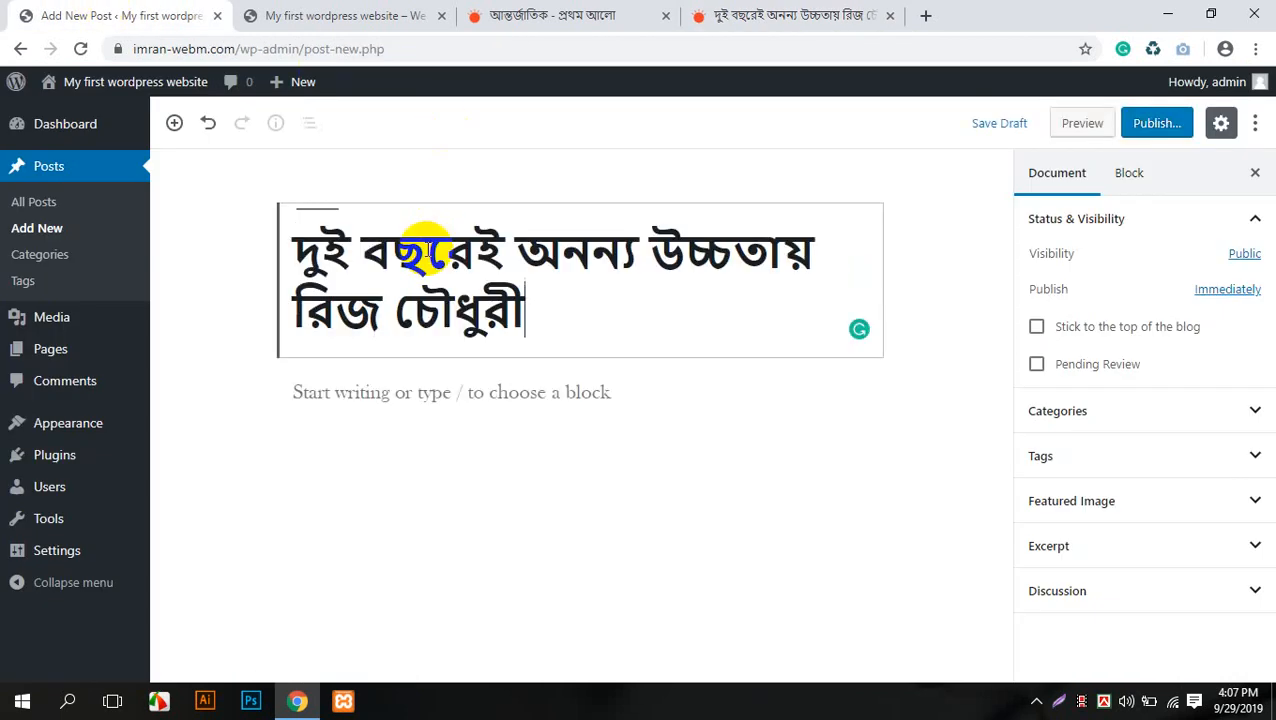
- Start an empty paragraph below the post title and save the North America article's main photo to the Desktop as a JPEG
{"action": "left_click", "coordinate": [390, 393]}
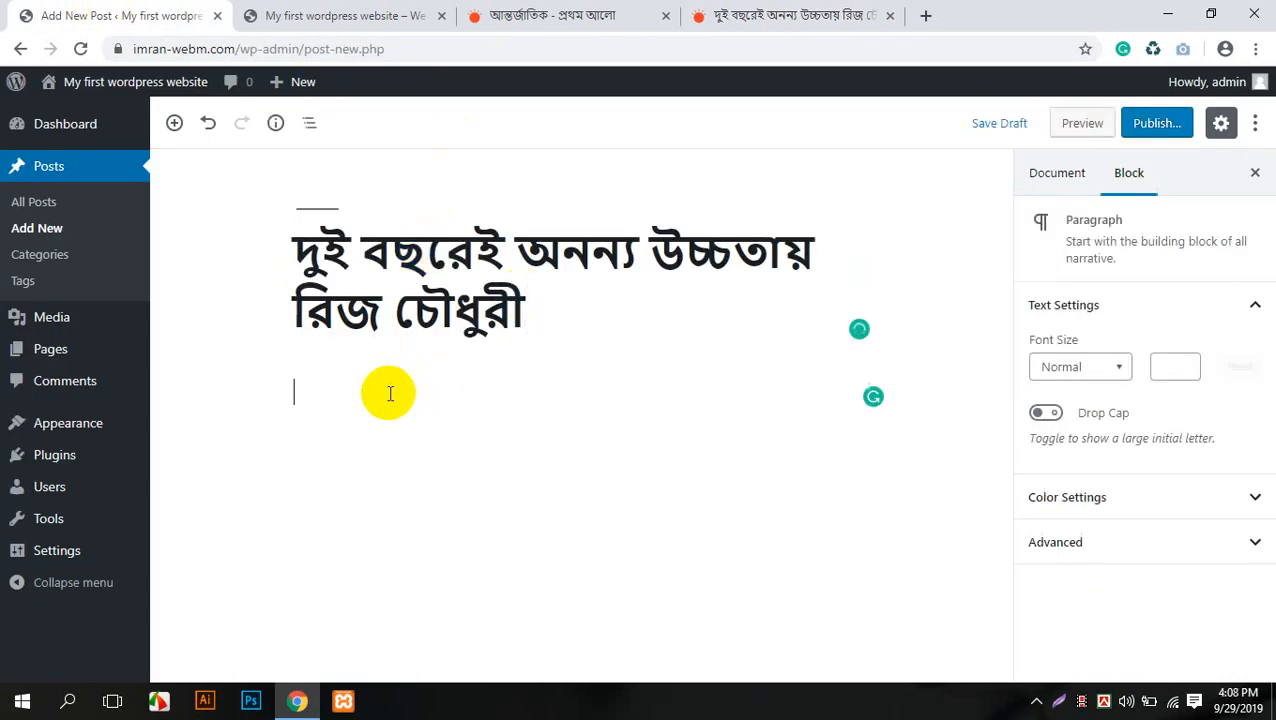
{"action": "left_click", "coordinate": [820, 15]}
{"action": "scroll", "coordinate": [735, 142], "scroll_direction": "down", "scroll_amount": 1}
{"action": "left_click", "coordinate": [728, 197]}
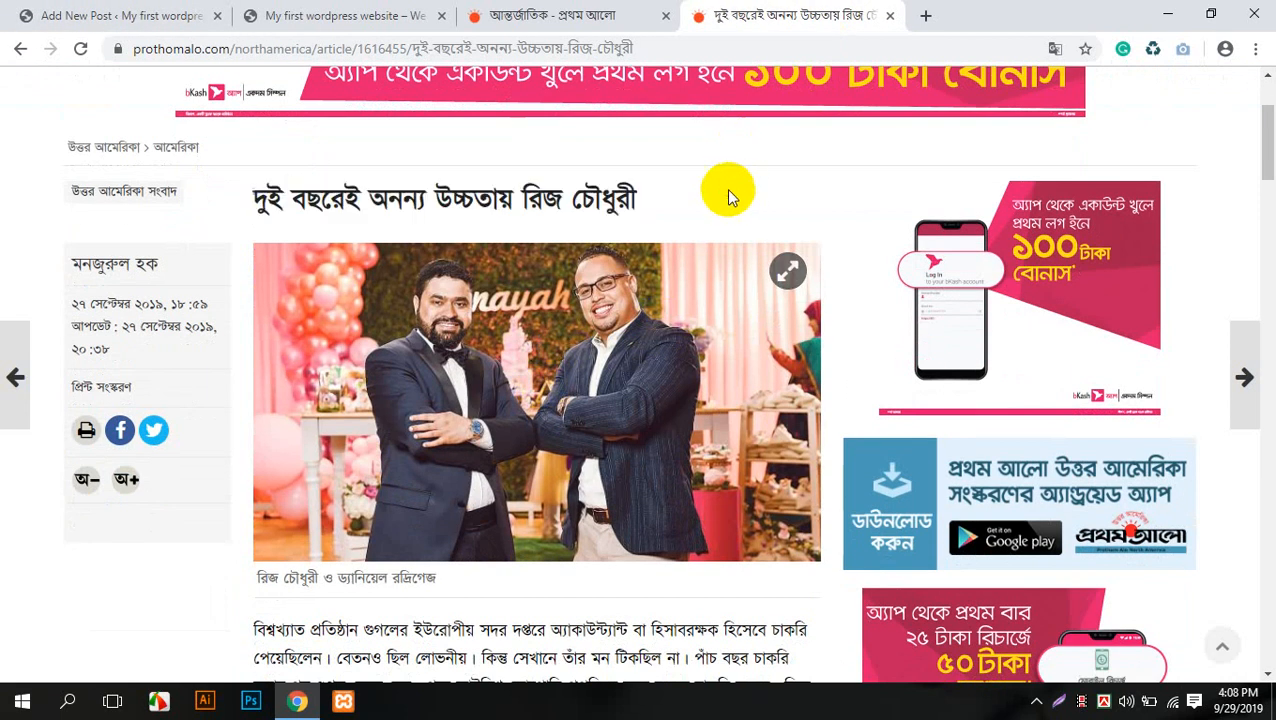
{"action": "right_click", "coordinate": [466, 318]}
{"action": "left_click", "coordinate": [558, 347]}
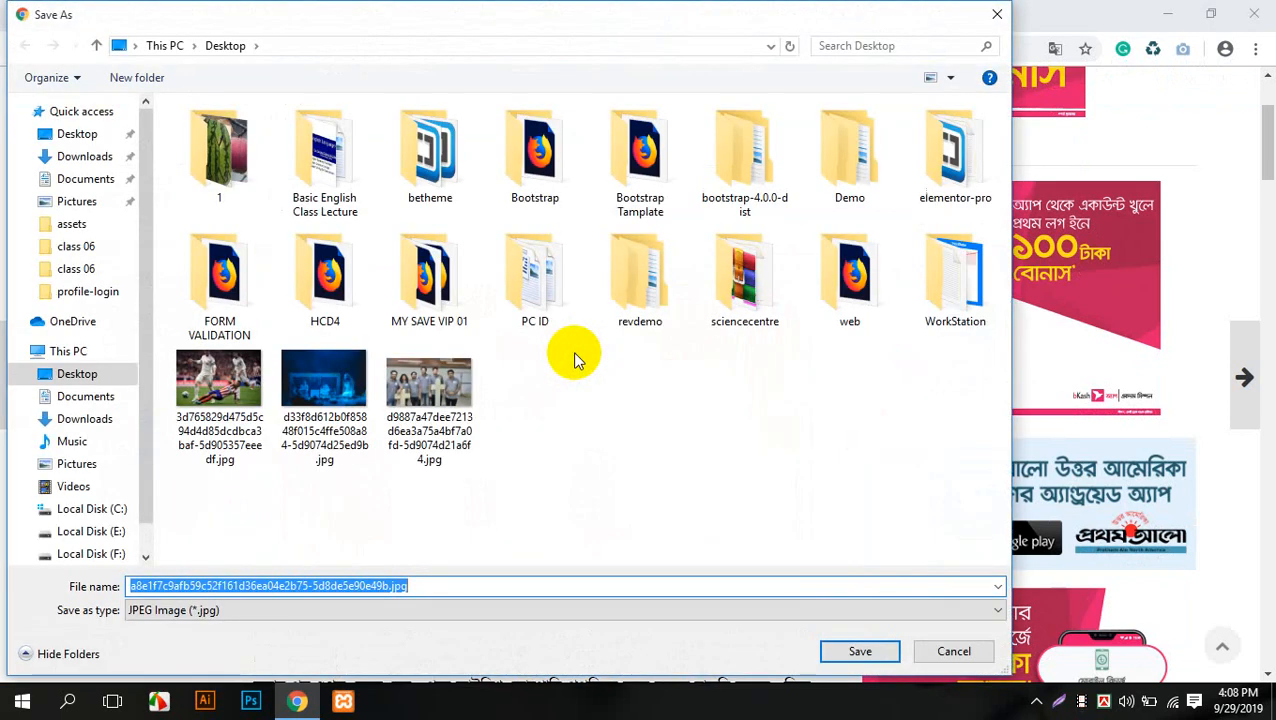
{"action": "left_click", "coordinate": [858, 651]}
- Add an image block below the post title, upload the downloaded article photo to the media library and insert it
{"action": "left_click", "coordinate": [88, 15]}
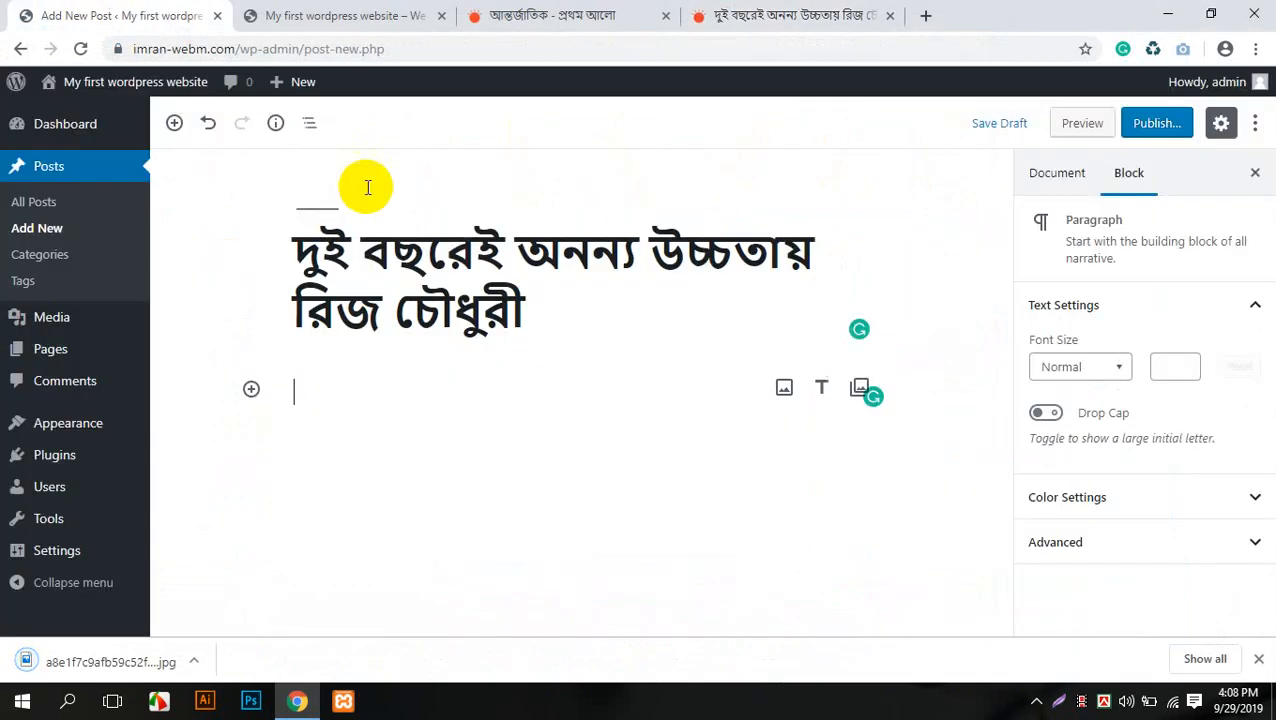
{"action": "left_click", "coordinate": [785, 390]}
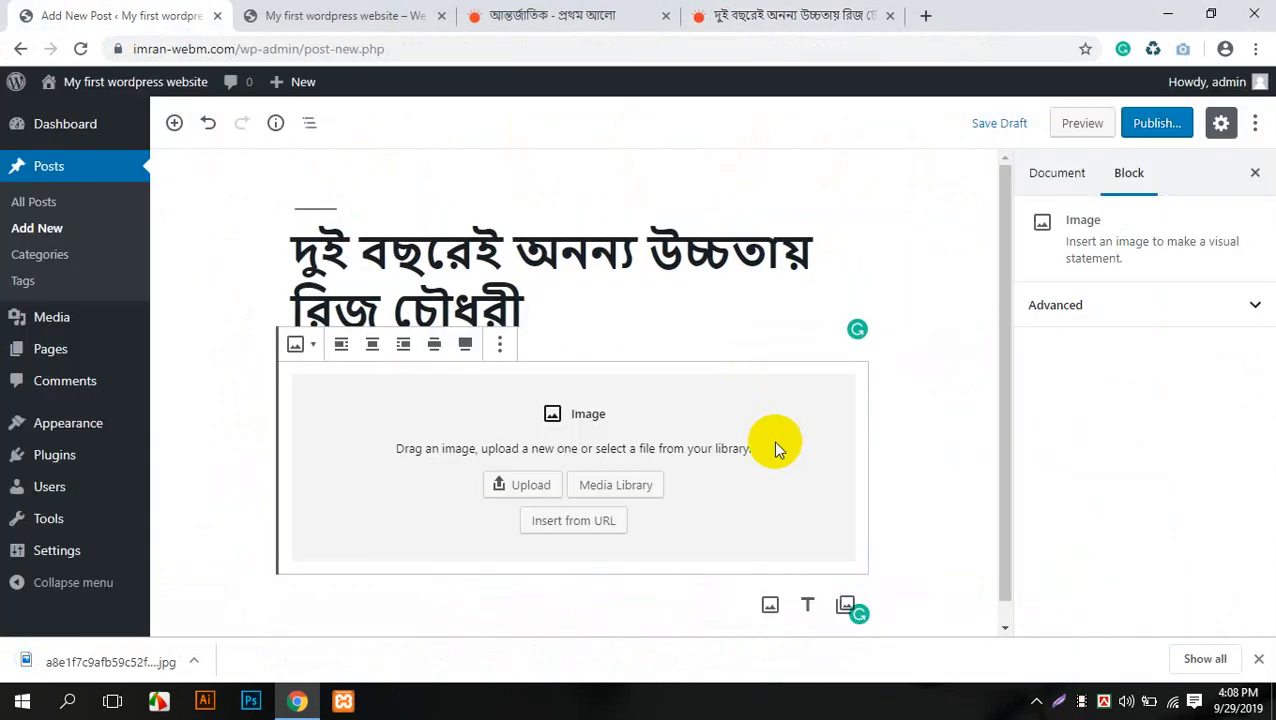
{"action": "left_click", "coordinate": [600, 485]}
{"action": "left_click_drag", "start_coordinate": [90, 662], "coordinate": [327, 495]}
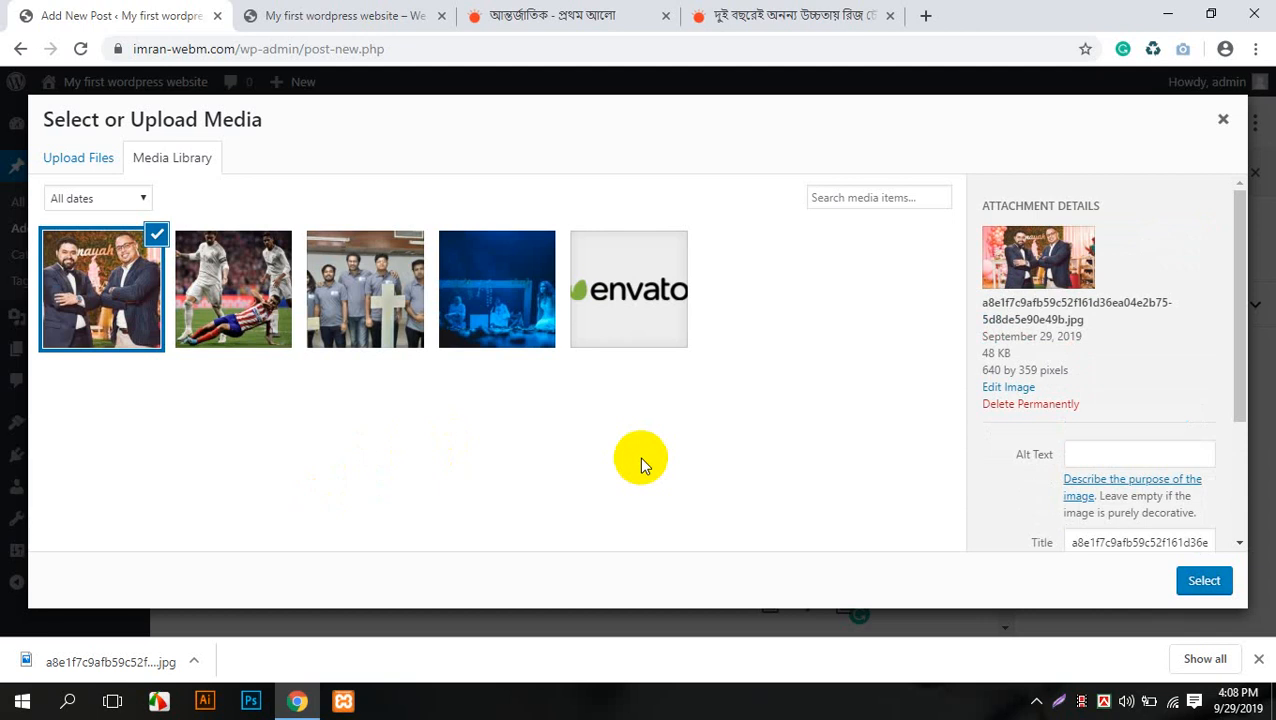
{"action": "left_click", "coordinate": [1200, 580]}
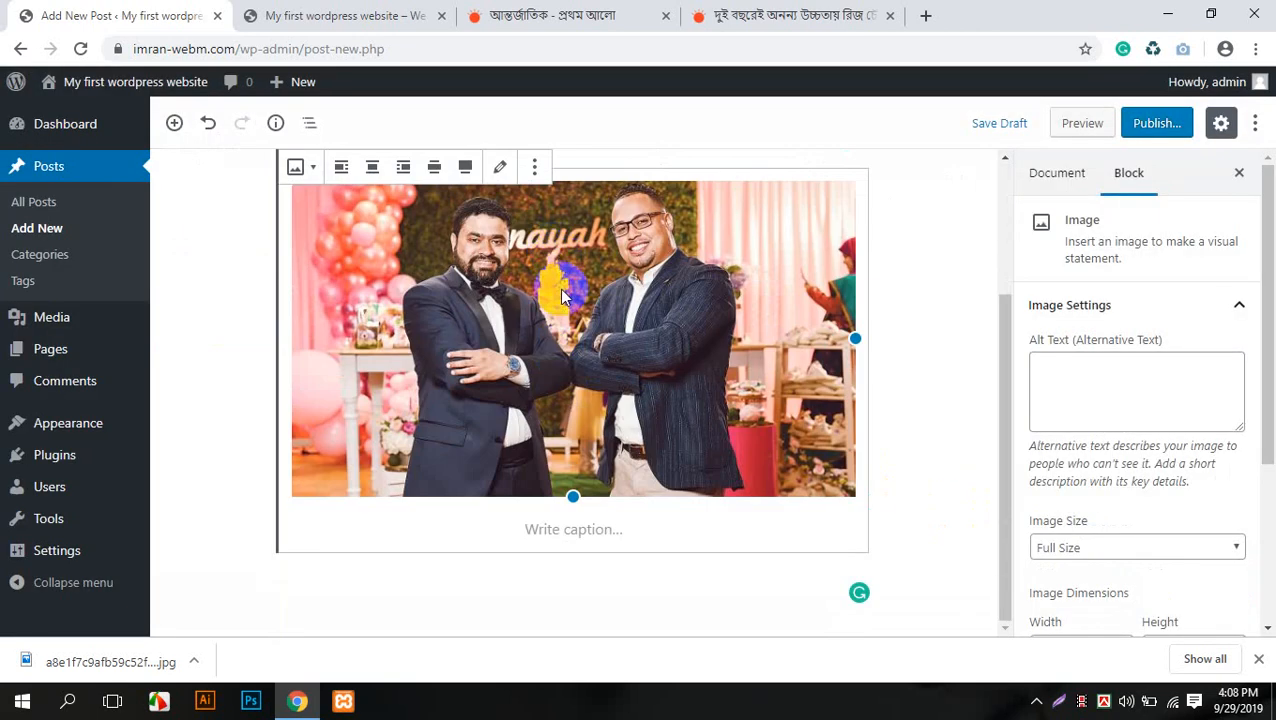
- Copy the article's text, from the paragraph beginning দুই বছর আগে ২০১৭ সালে to its end, into the post below the photo
{"action": "left_click", "coordinate": [592, 596]}
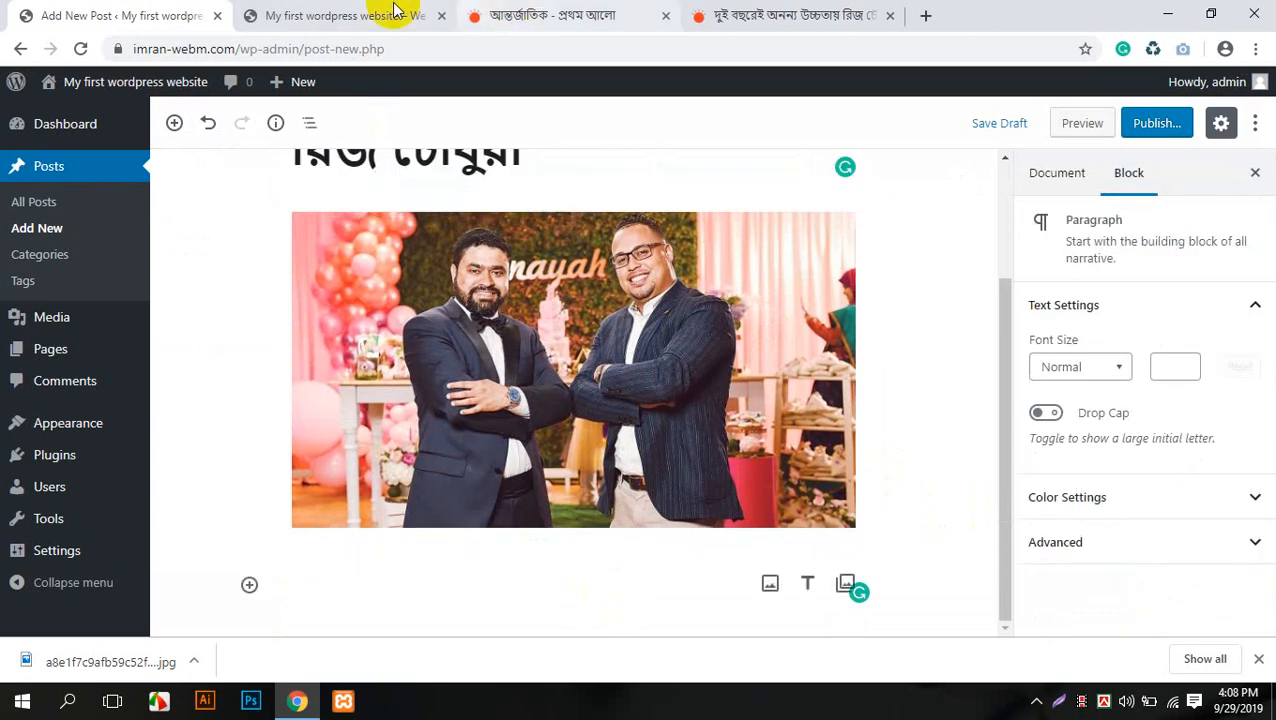
{"action": "left_click", "coordinate": [490, 15]}
{"action": "scroll", "coordinate": [490, 315], "scroll_direction": "down", "scroll_amount": 4}
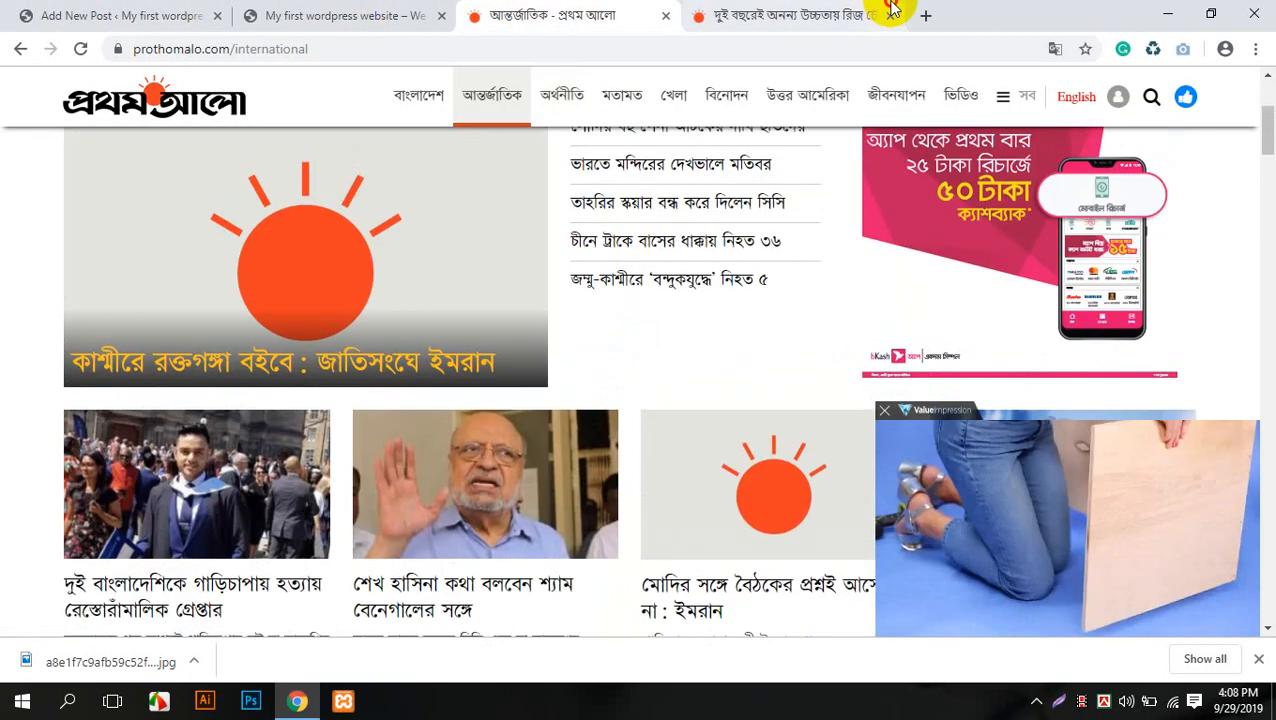
{"action": "left_click", "coordinate": [870, 15]}
{"action": "scroll", "coordinate": [594, 255], "scroll_direction": "down", "scroll_amount": 8}
{"action": "scroll", "coordinate": [594, 258], "scroll_direction": "down", "scroll_amount": 10}
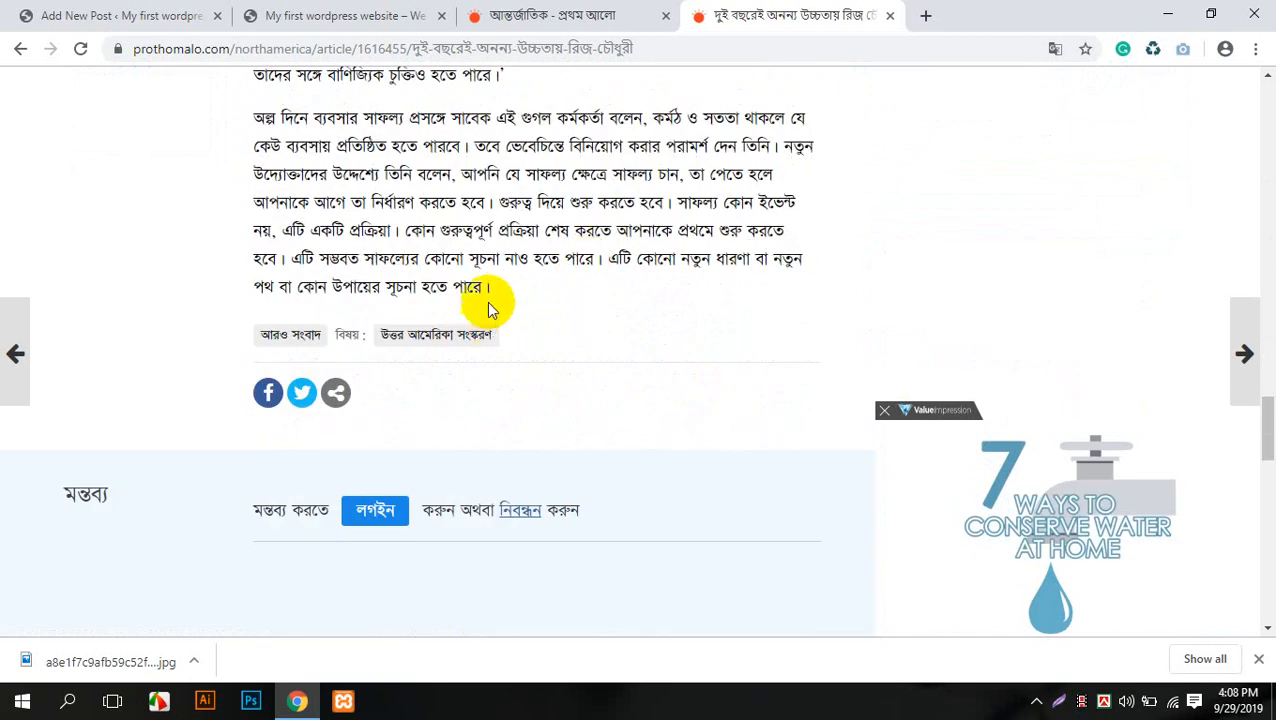
{"action": "left_click_drag", "start_coordinate": [490, 290], "coordinate": [328, 373]}
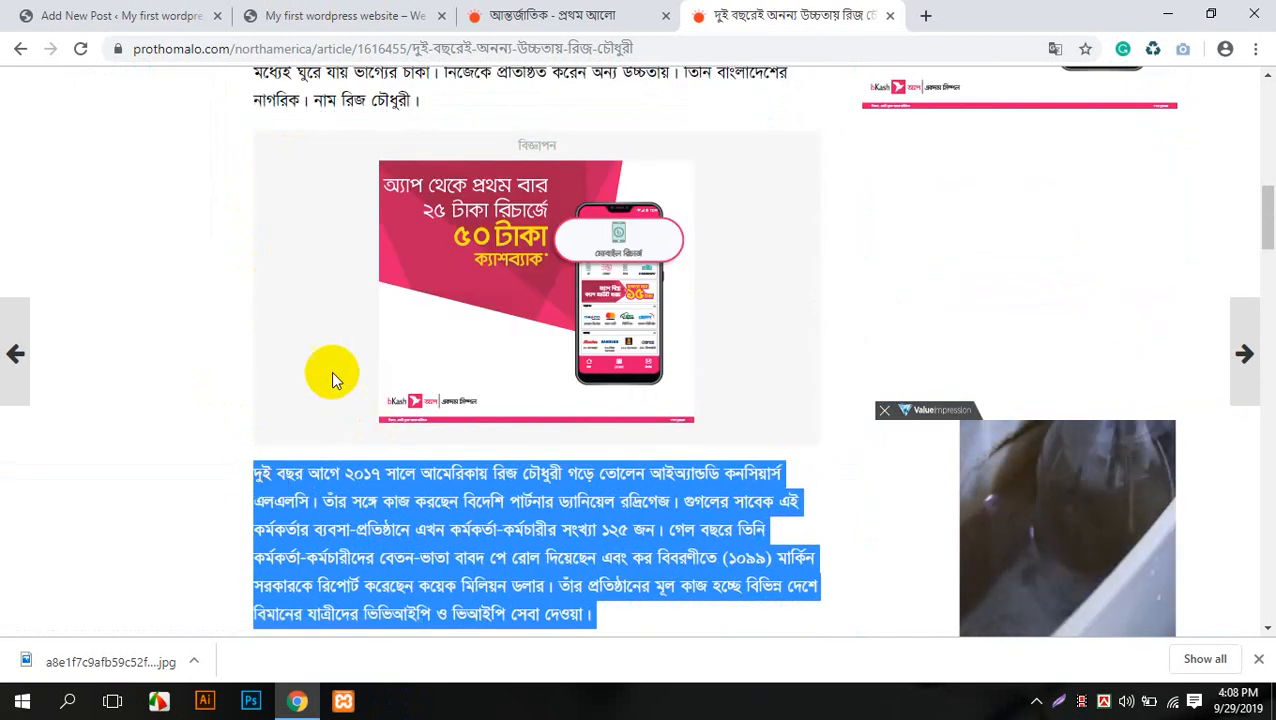
{"action": "left_click", "coordinate": [90, 15]}
{"action": "key", "text": "ctrl+v"}
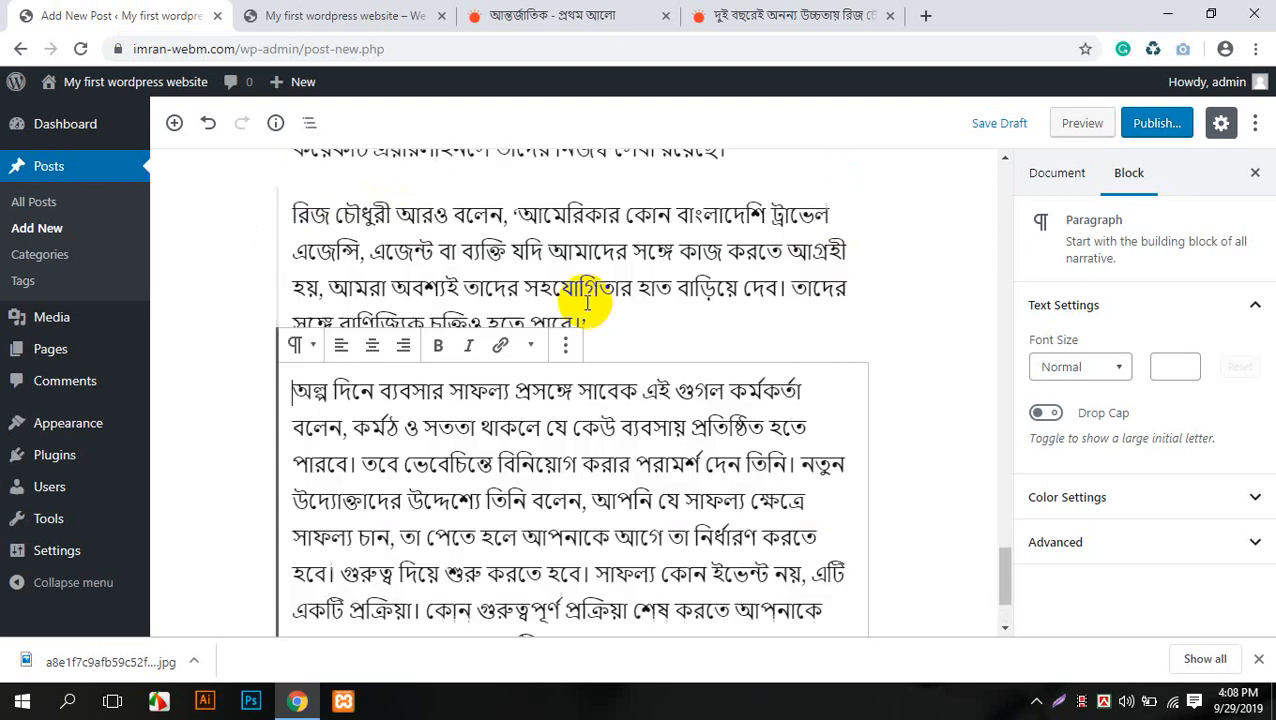
- Review the whole draft post, checking its pasted paragraphs, photo and title
{"action": "scroll", "coordinate": [590, 318], "scroll_direction": "down", "scroll_amount": 3}
{"action": "scroll", "coordinate": [590, 318], "scroll_direction": "up", "scroll_amount": 3}
{"action": "scroll", "coordinate": [590, 318], "scroll_direction": "up", "scroll_amount": 15}
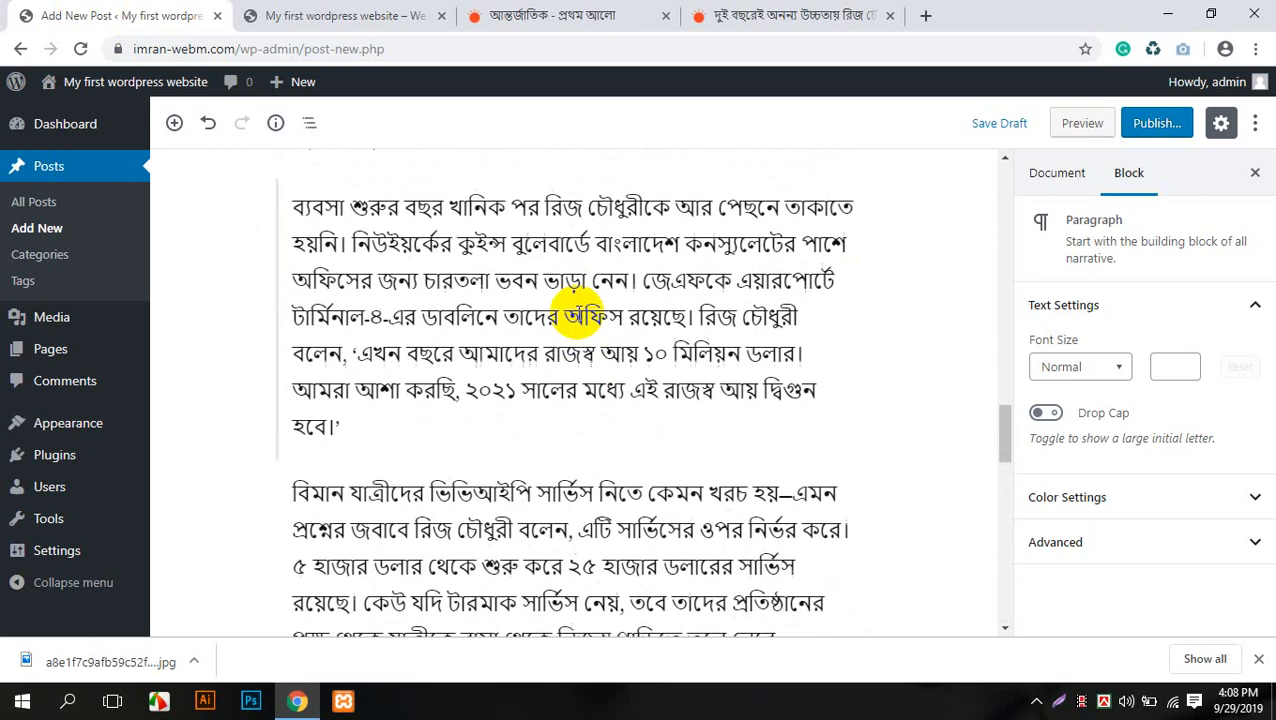
{"action": "left_click", "coordinate": [1259, 659]}
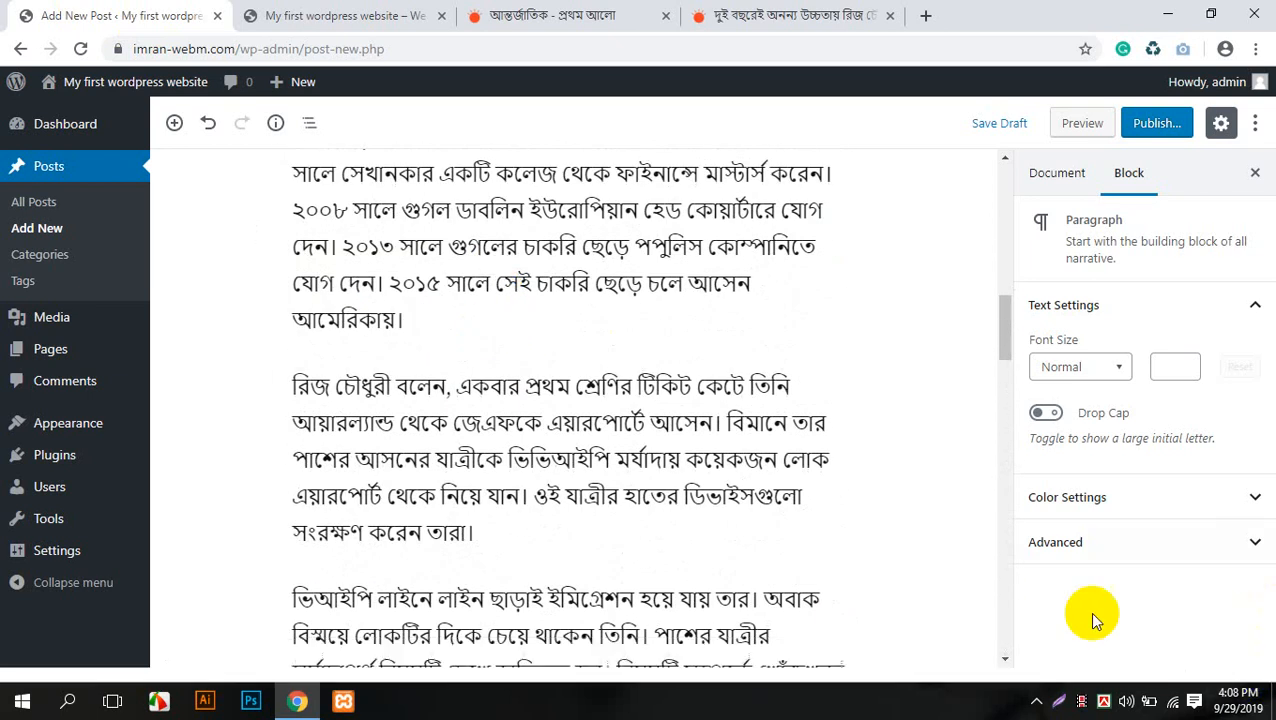
{"action": "scroll", "coordinate": [618, 433], "scroll_direction": "up", "scroll_amount": 15}
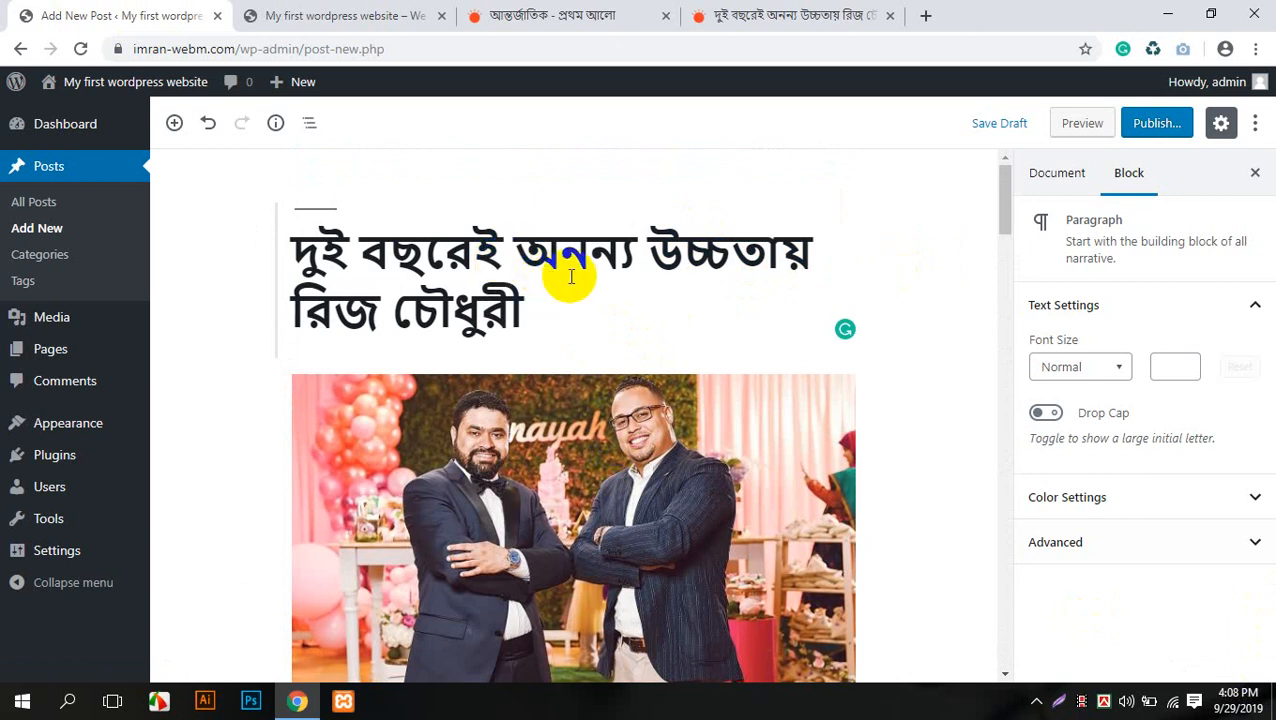
{"action": "scroll", "coordinate": [570, 279], "scroll_direction": "down", "scroll_amount": 5}
{"action": "scroll", "coordinate": [575, 279], "scroll_direction": "up", "scroll_amount": 5}
{"action": "left_click_drag", "start_coordinate": [521, 313], "coordinate": [270, 258]}
{"action": "scroll", "coordinate": [520, 280], "scroll_direction": "down", "scroll_amount": 5}
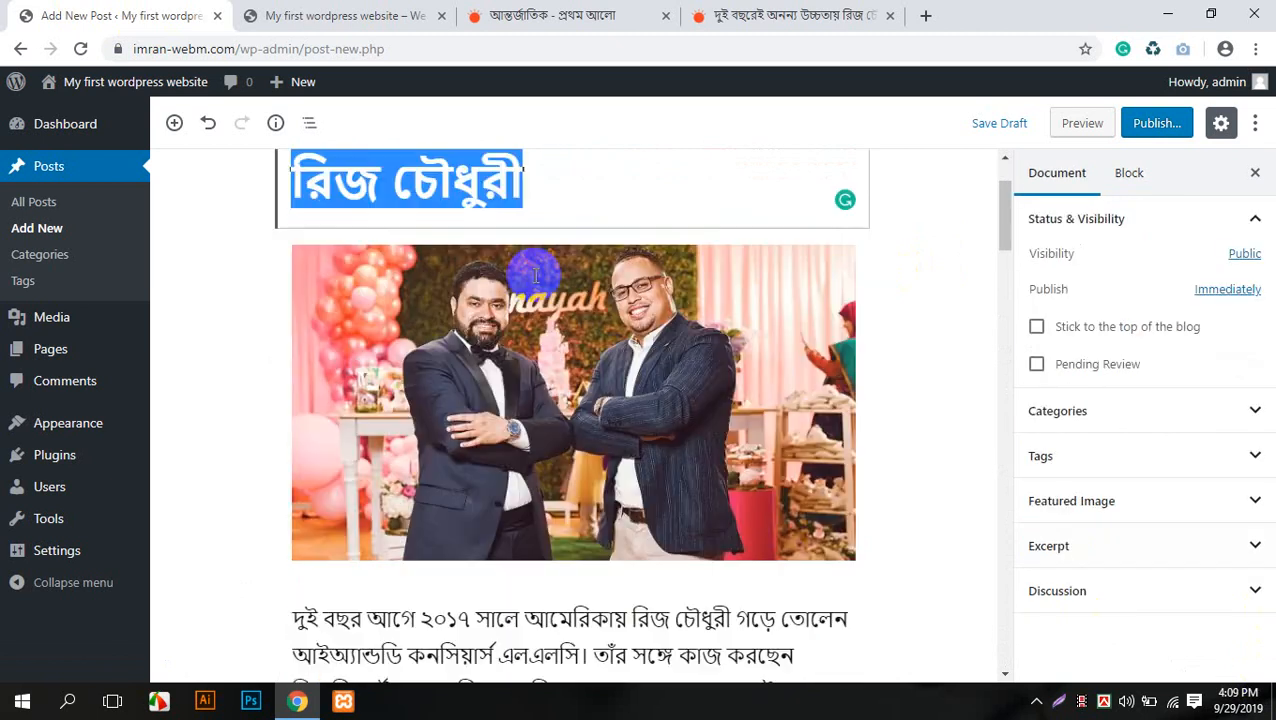
{"action": "scroll", "coordinate": [530, 285], "scroll_direction": "up", "scroll_amount": 5}
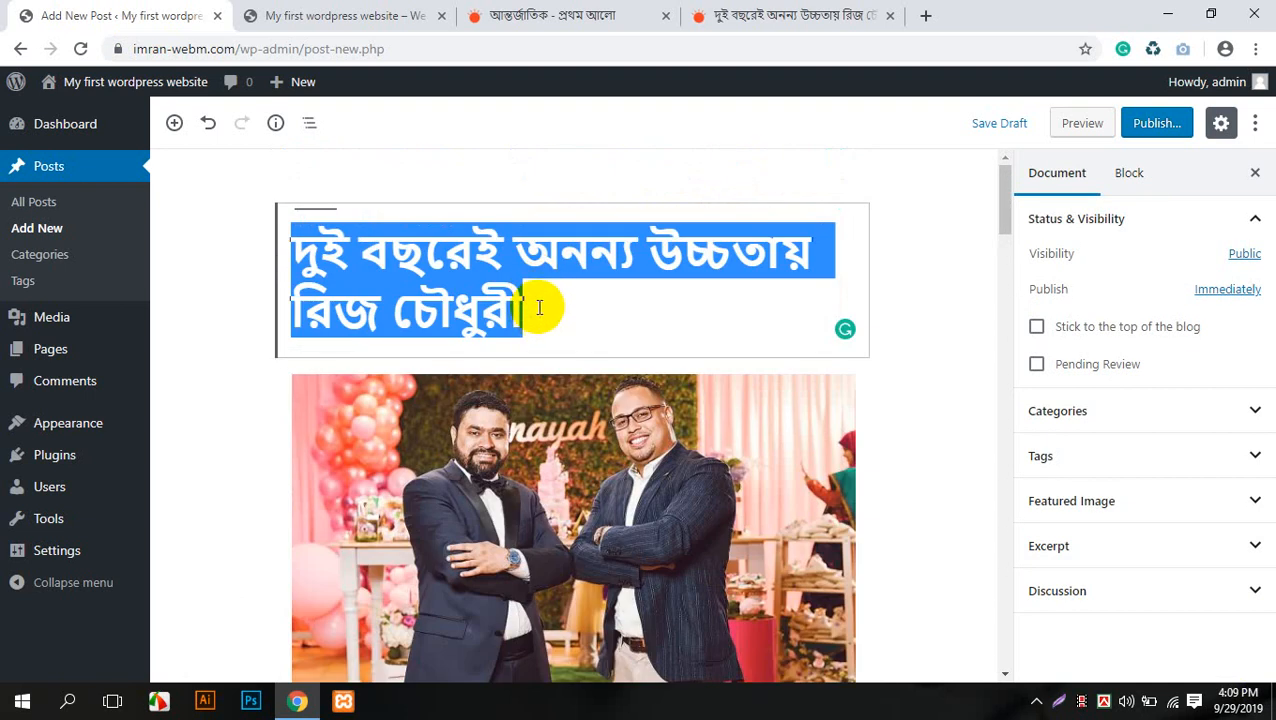
{"action": "left_click", "coordinate": [618, 278]}
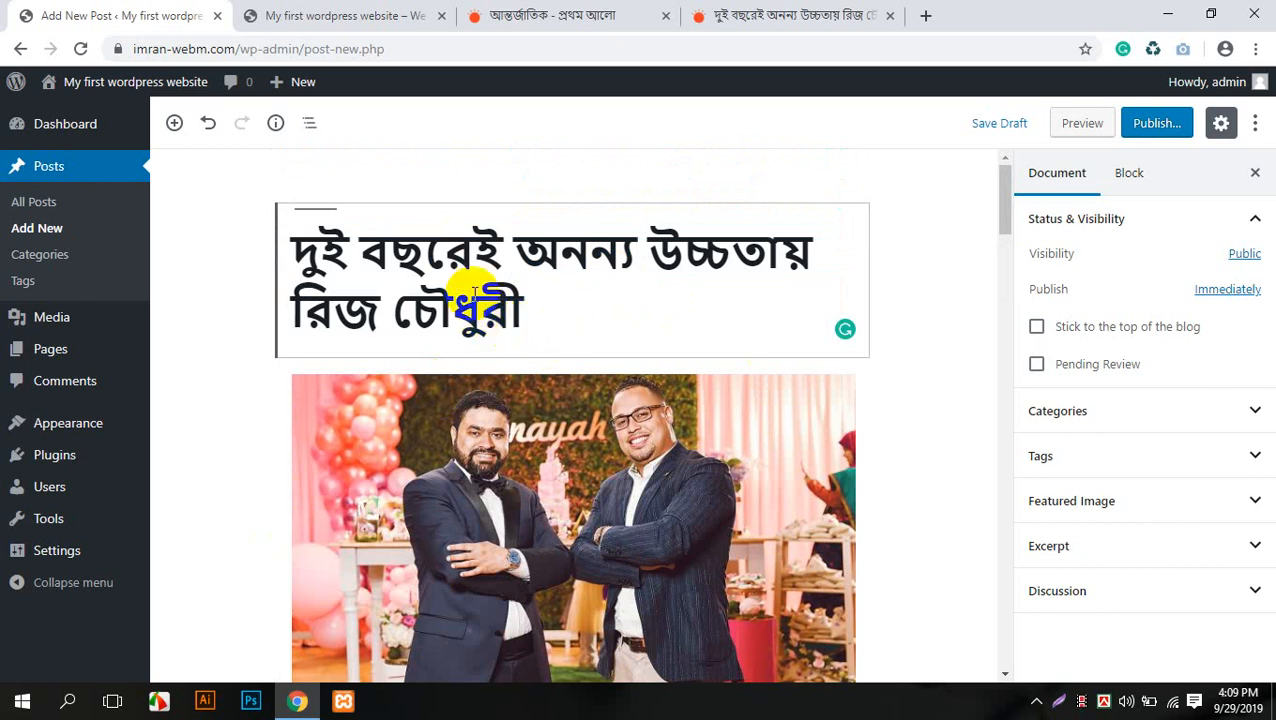
- Open newstransporter.com in a new browser tab and look through its home page's featured stories and category sections
{"action": "left_click", "coordinate": [925, 16]}
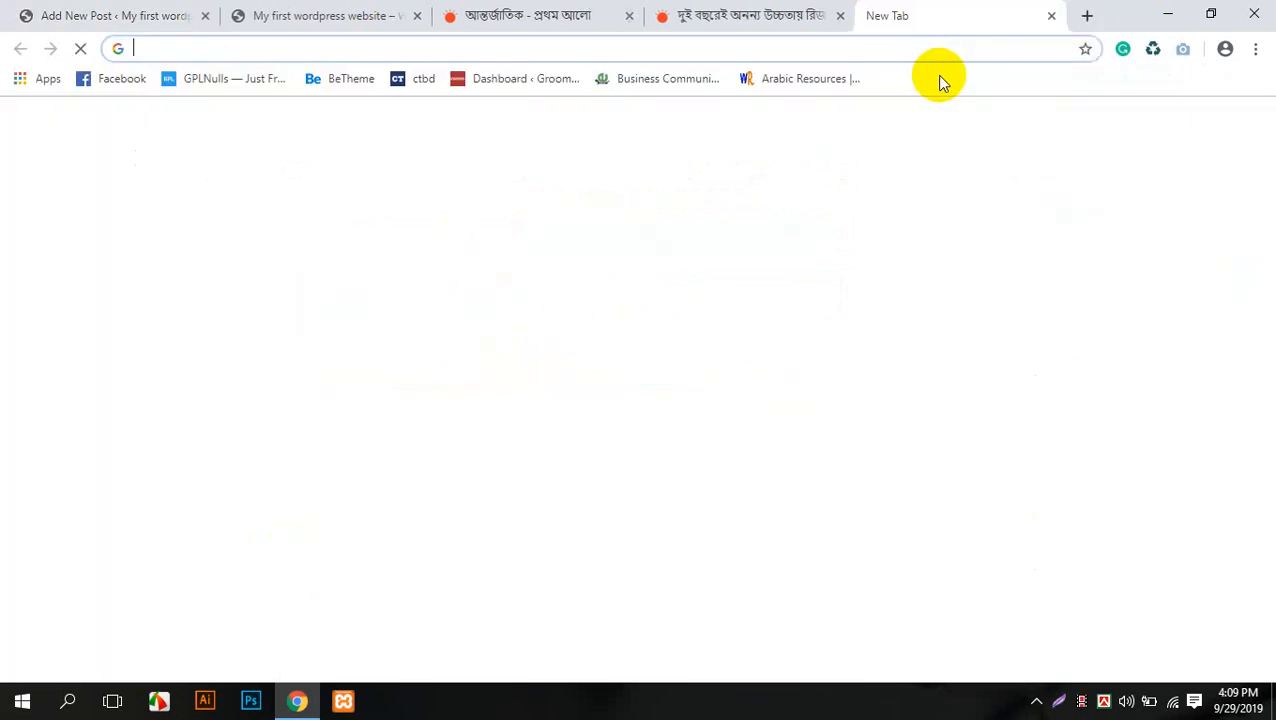
{"action": "type", "text": "newstransporter.com"}
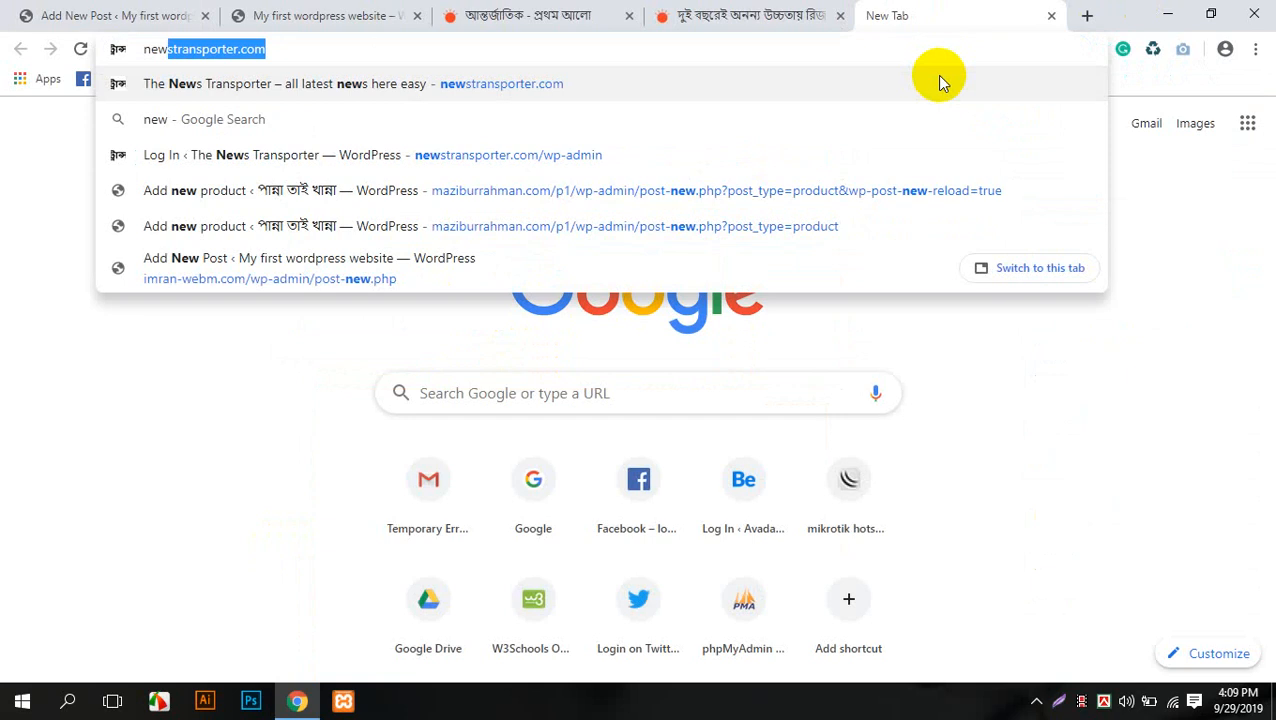
{"action": "key", "text": "Return"}
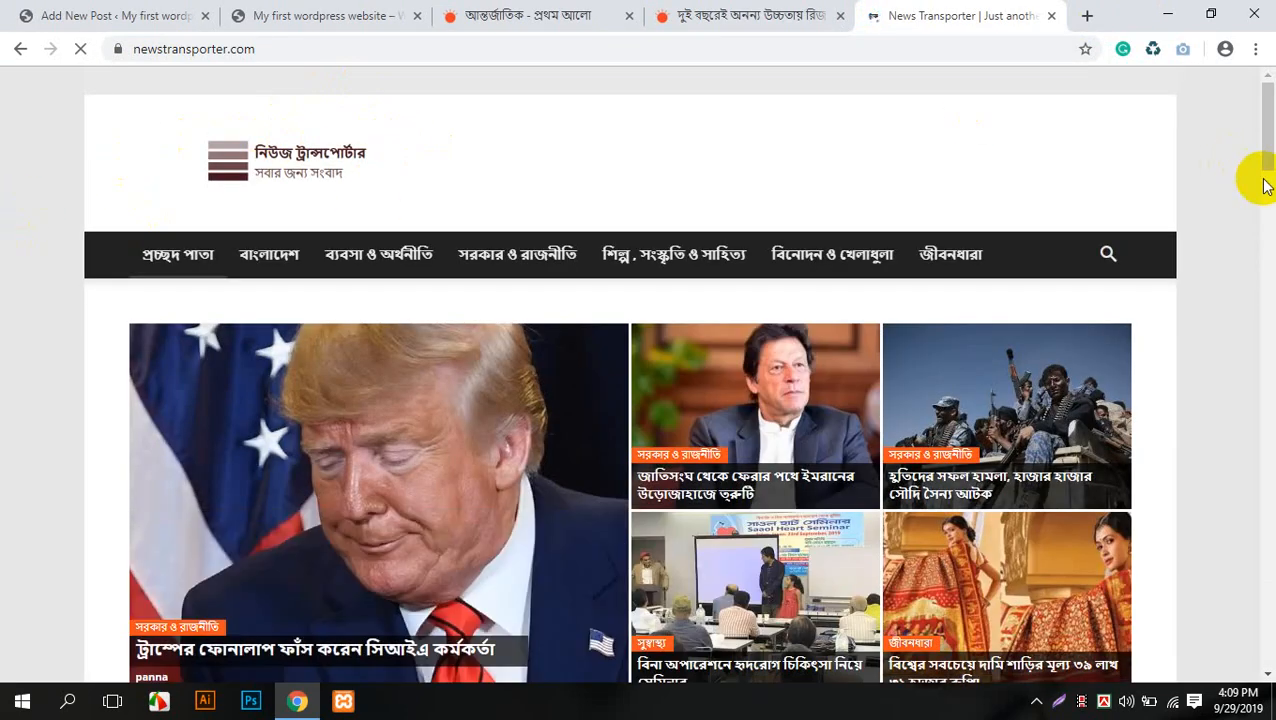
{"action": "scroll", "coordinate": [1252, 182], "scroll_direction": "down", "scroll_amount": 2}
{"action": "scroll", "coordinate": [1248, 185], "scroll_direction": "down", "scroll_amount": 4}
{"action": "scroll", "coordinate": [1248, 185], "scroll_direction": "down", "scroll_amount": 15}
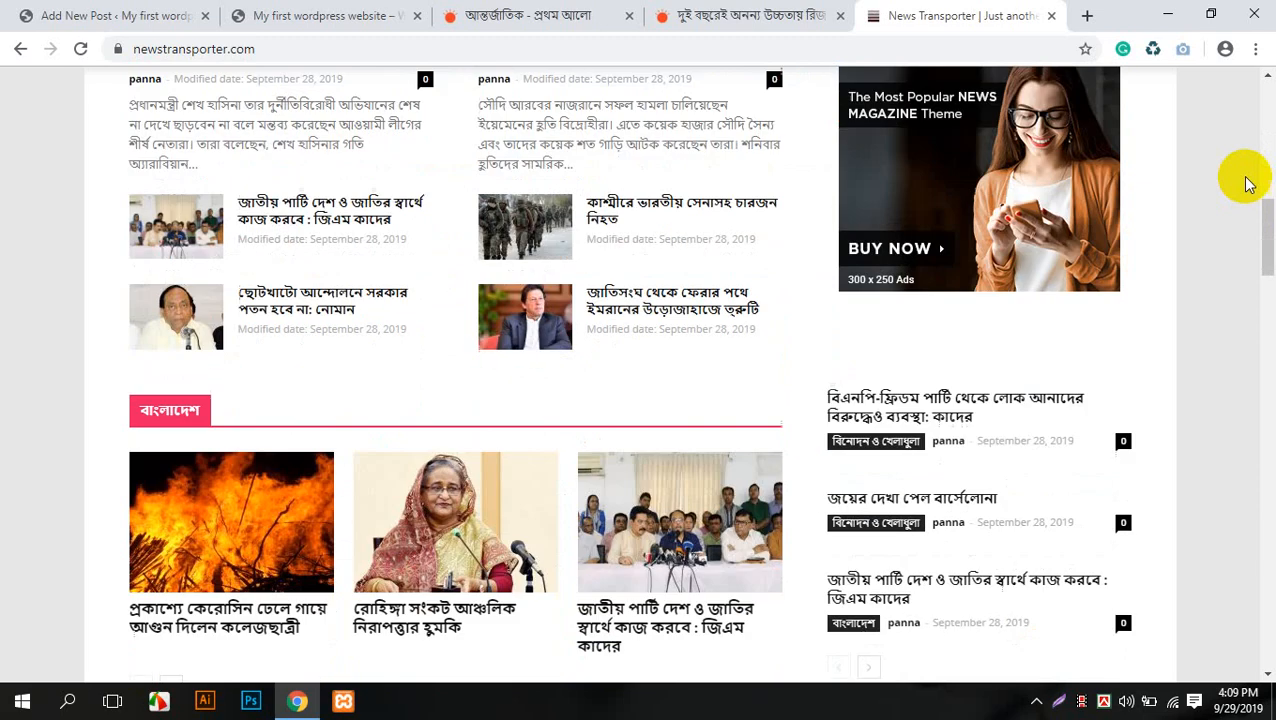
{"action": "scroll", "coordinate": [1236, 180], "scroll_direction": "up", "scroll_amount": 8}
{"action": "scroll", "coordinate": [1236, 180], "scroll_direction": "up", "scroll_amount": 8}
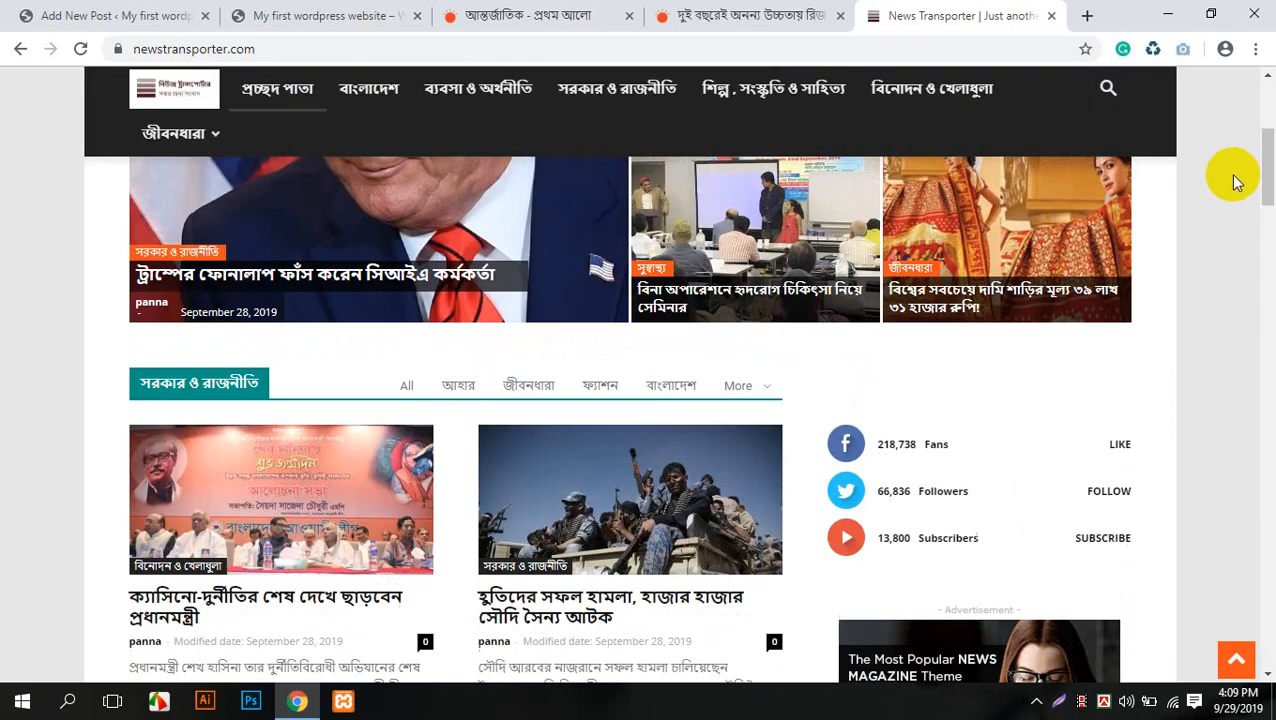
{"action": "scroll", "coordinate": [296, 210], "scroll_direction": "down", "scroll_amount": 3}
{"action": "scroll", "coordinate": [296, 210], "scroll_direction": "up", "scroll_amount": 2}
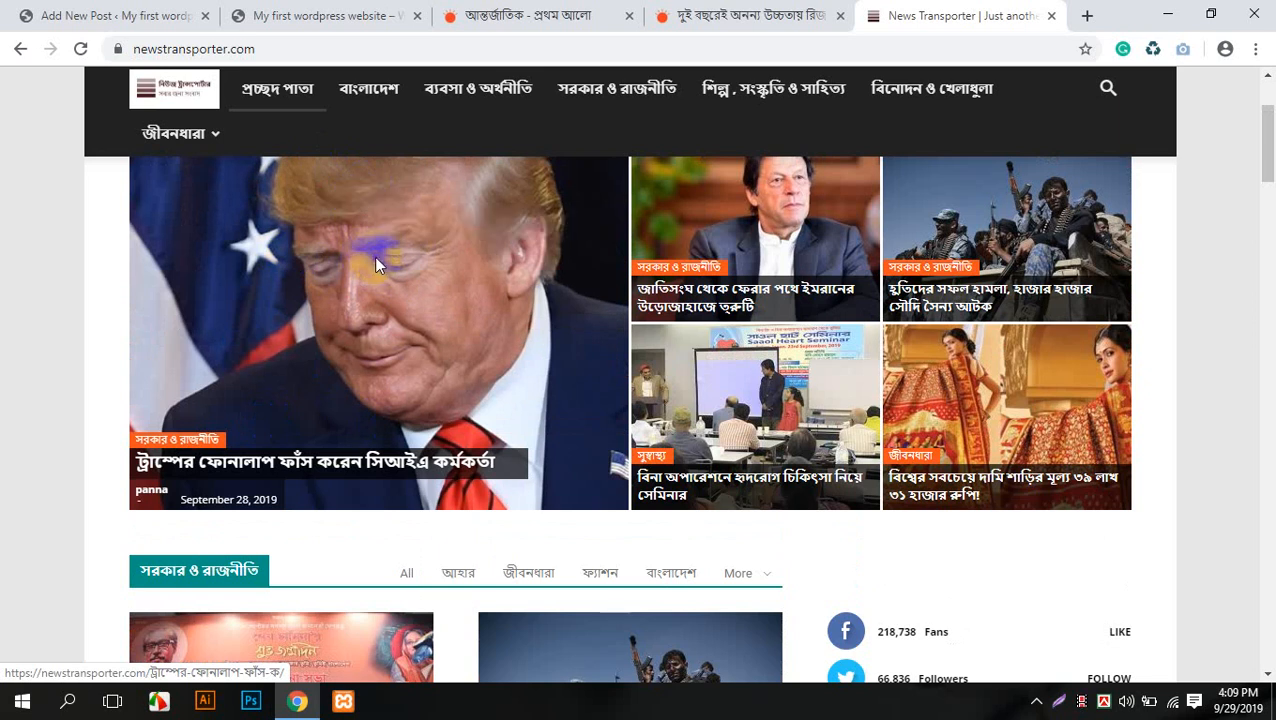
- Open the featured article ট্রাম্পের ফোনালাপ ফাঁস করেন সিআইএ কর্মকর্তা and examine how its headline, photo and body text are laid out
{"action": "left_click", "coordinate": [287, 448]}
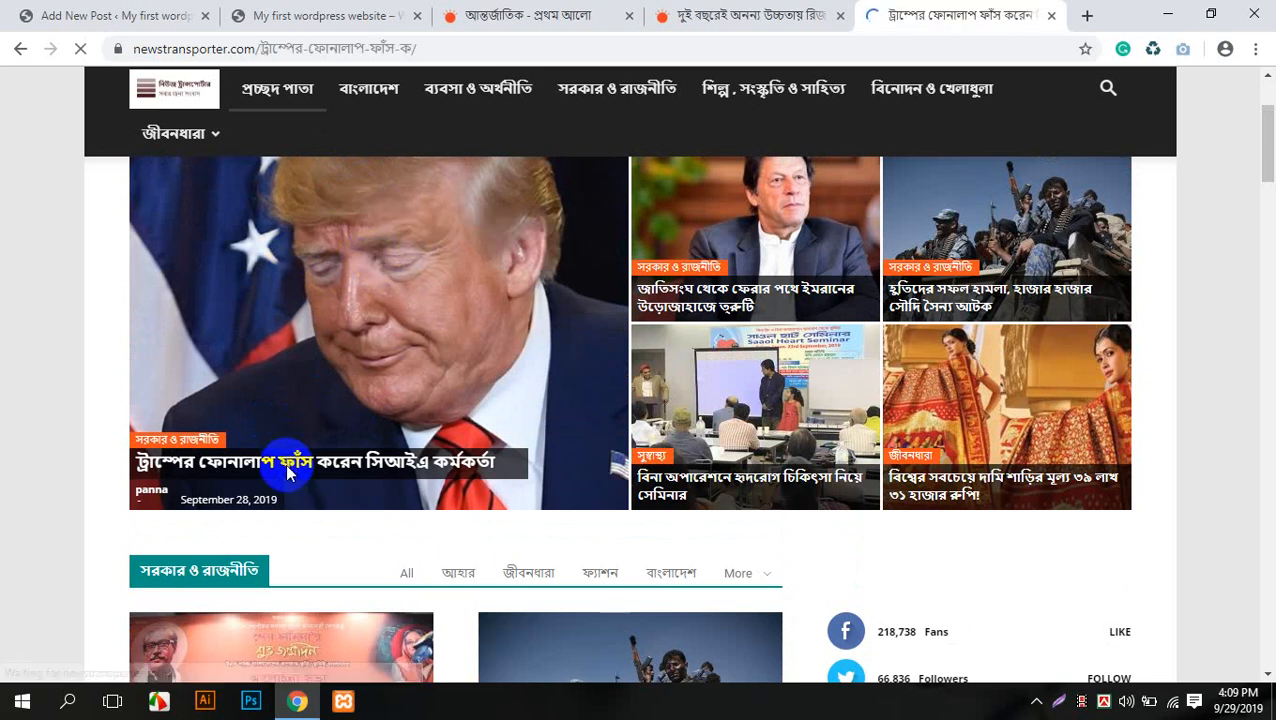
{"action": "scroll", "coordinate": [300, 440], "scroll_direction": "down", "scroll_amount": 6}
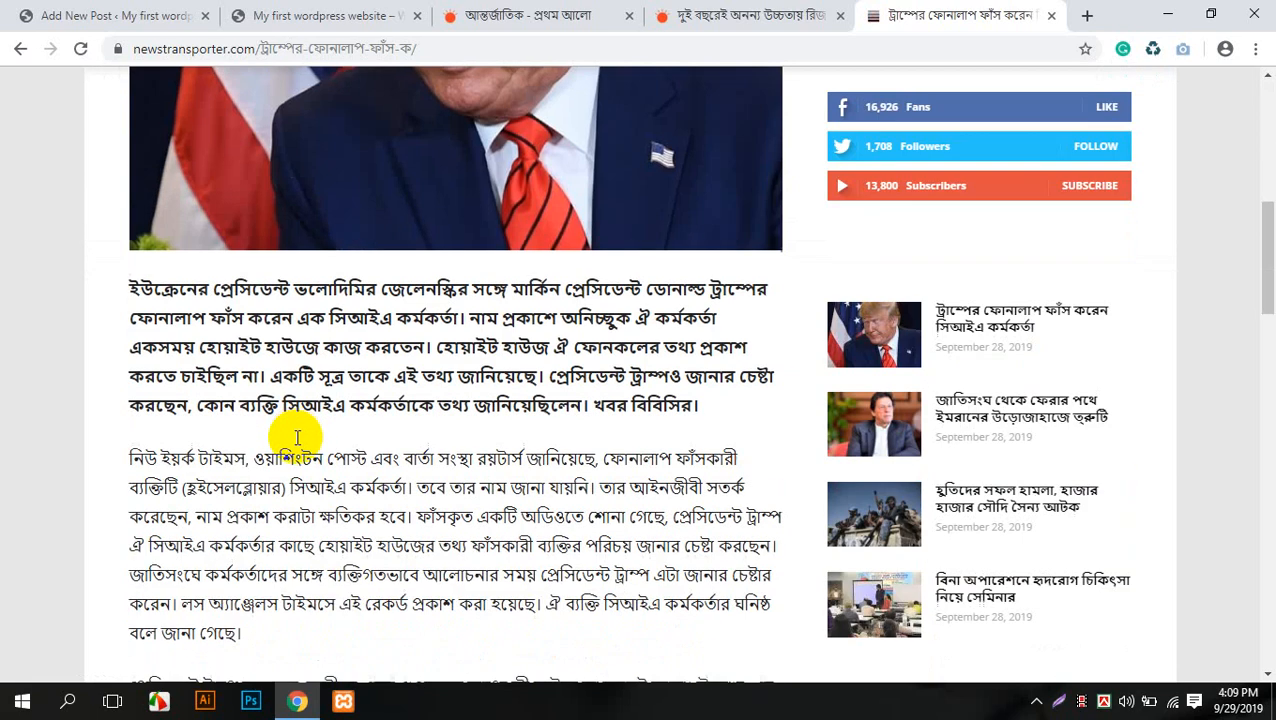
{"action": "scroll", "coordinate": [276, 422], "scroll_direction": "up", "scroll_amount": 3}
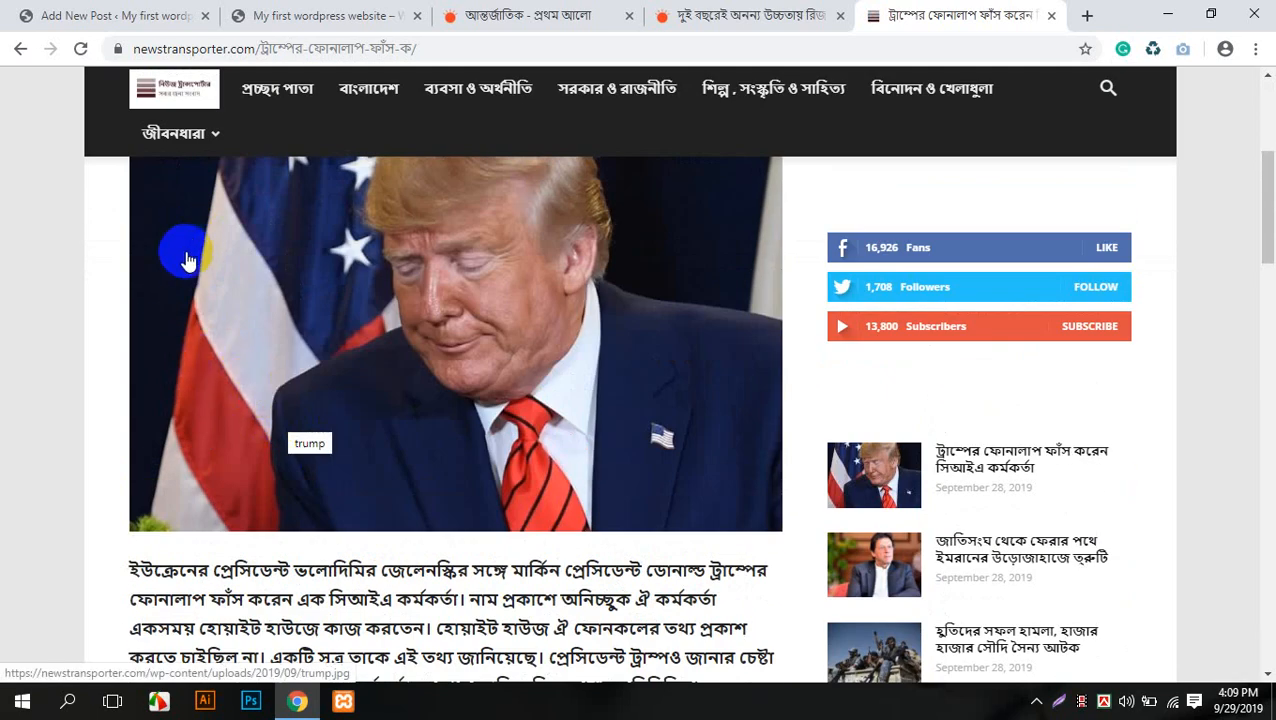
{"action": "scroll", "coordinate": [185, 256], "scroll_direction": "up", "scroll_amount": 2}
{"action": "scroll", "coordinate": [185, 256], "scroll_direction": "down", "scroll_amount": 7}
{"action": "left_click_drag", "start_coordinate": [236, 232], "coordinate": [318, 533]}
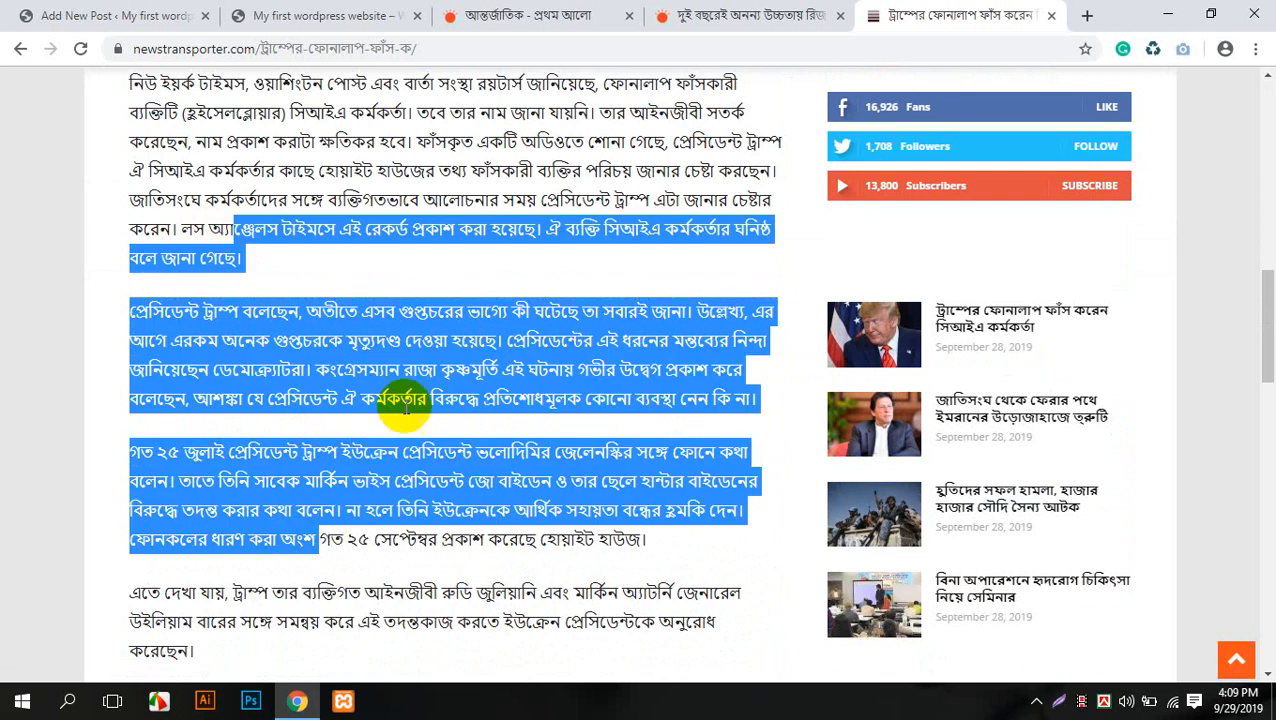
{"action": "left_click", "coordinate": [405, 404]}
{"action": "scroll", "coordinate": [406, 402], "scroll_direction": "down", "scroll_amount": 2}
{"action": "scroll", "coordinate": [406, 400], "scroll_direction": "up", "scroll_amount": 9}
{"action": "scroll", "coordinate": [406, 400], "scroll_direction": "up", "scroll_amount": 3}
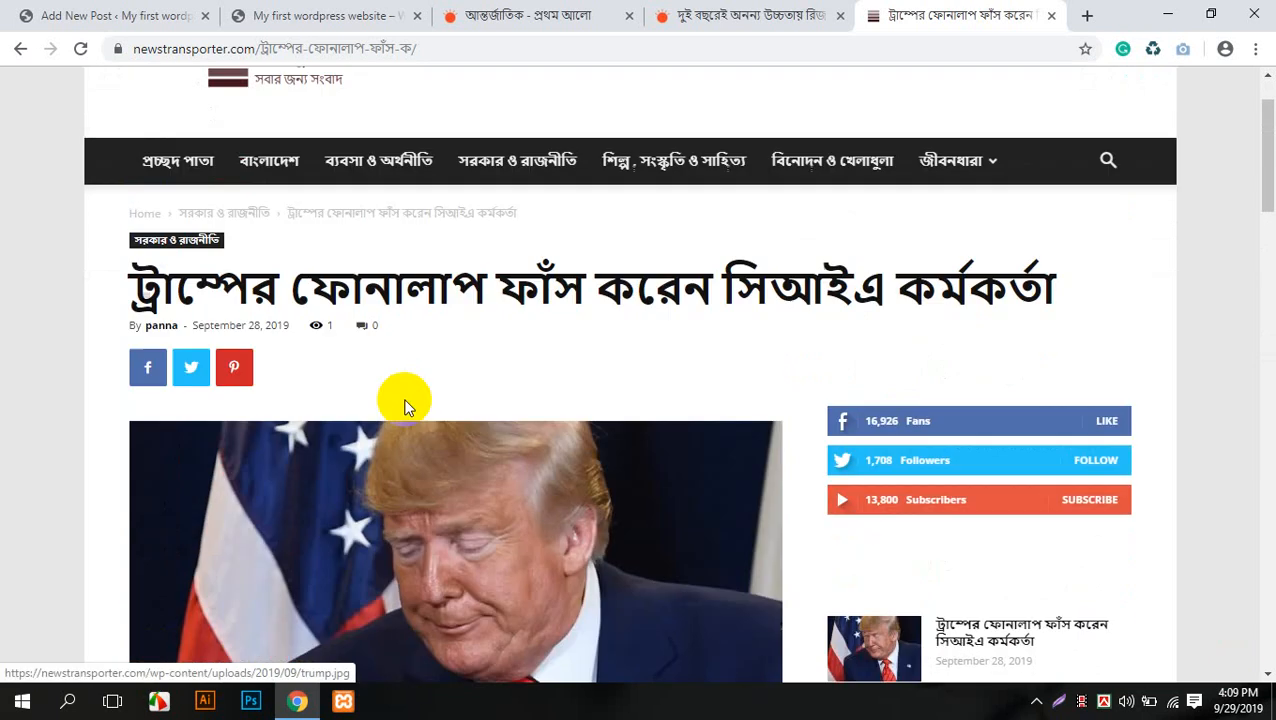
{"action": "left_click_drag", "start_coordinate": [456, 292], "coordinate": [436, 272]}
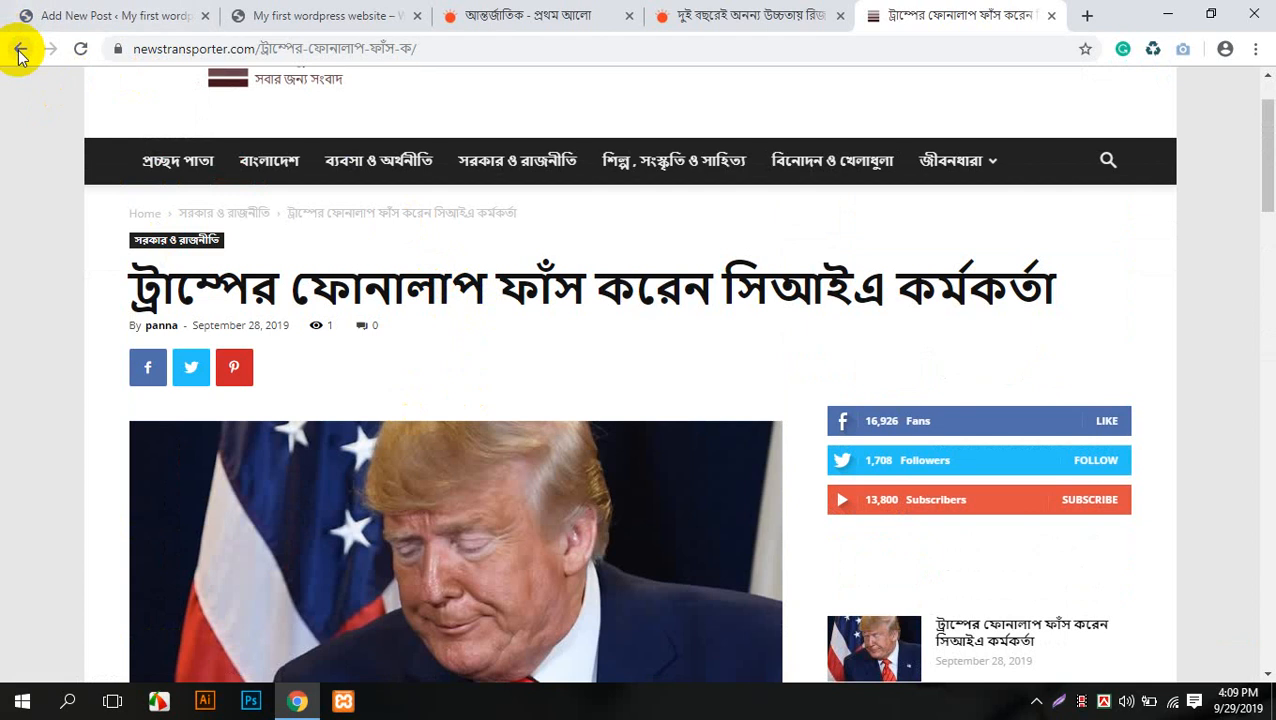
{"action": "scroll", "coordinate": [371, 300], "scroll_direction": "down", "scroll_amount": 5}
{"action": "scroll", "coordinate": [371, 290], "scroll_direction": "up", "scroll_amount": 3}
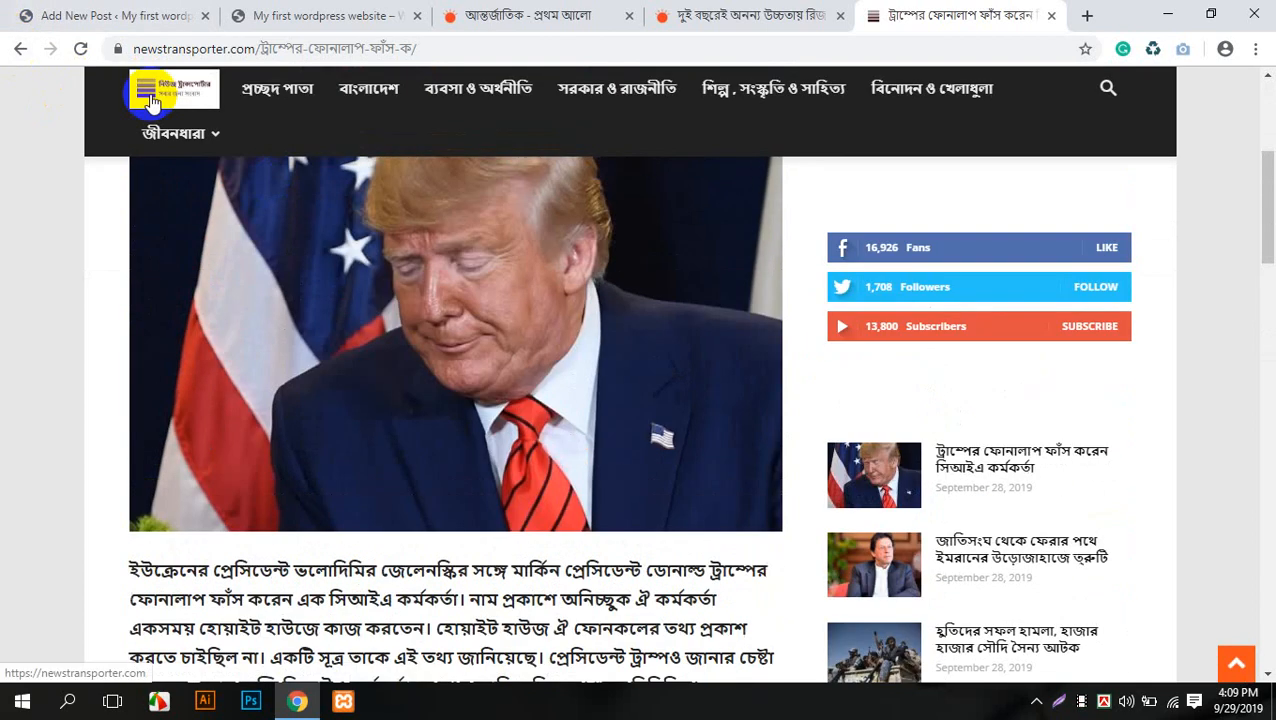
- Go back to the news site's featured stories on its home page and compare them with the WordPress site's own front page
{"action": "left_click", "coordinate": [20, 48]}
{"action": "scroll", "coordinate": [38, 319], "scroll_direction": "up", "scroll_amount": 2}
{"action": "scroll", "coordinate": [34, 319], "scroll_direction": "down", "scroll_amount": 1}
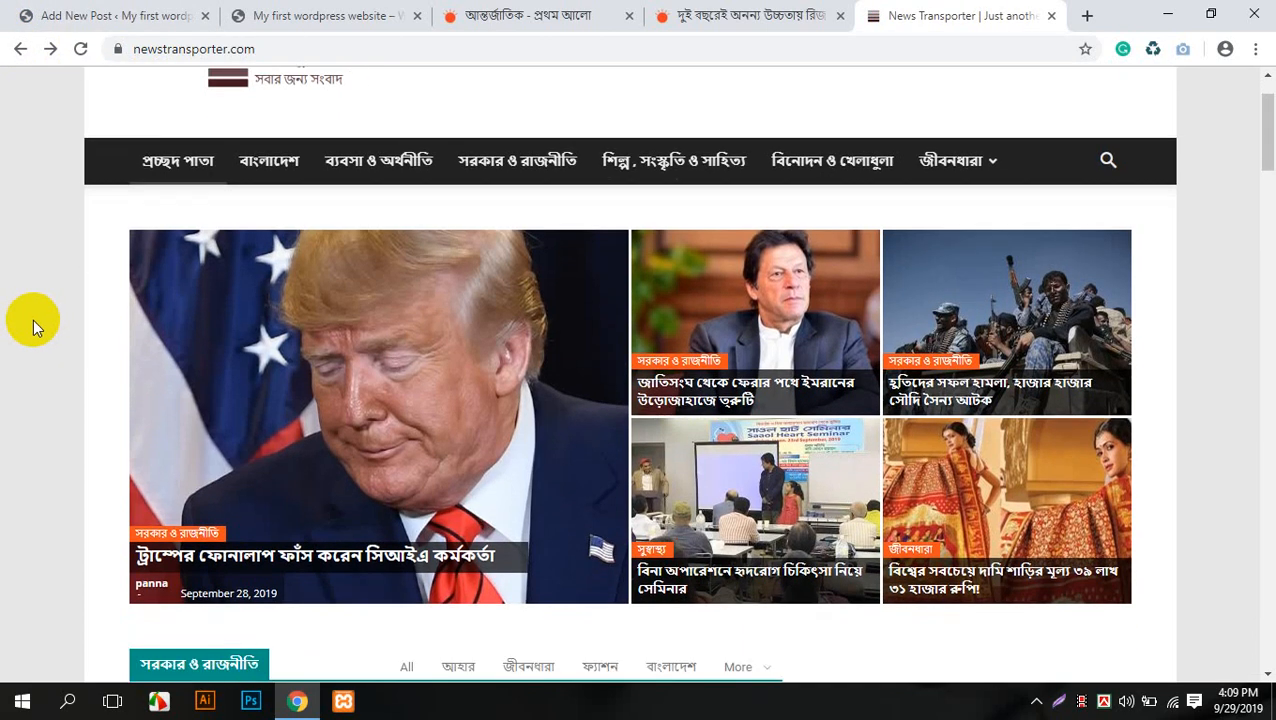
{"action": "scroll", "coordinate": [310, 283], "scroll_direction": "down", "scroll_amount": 2}
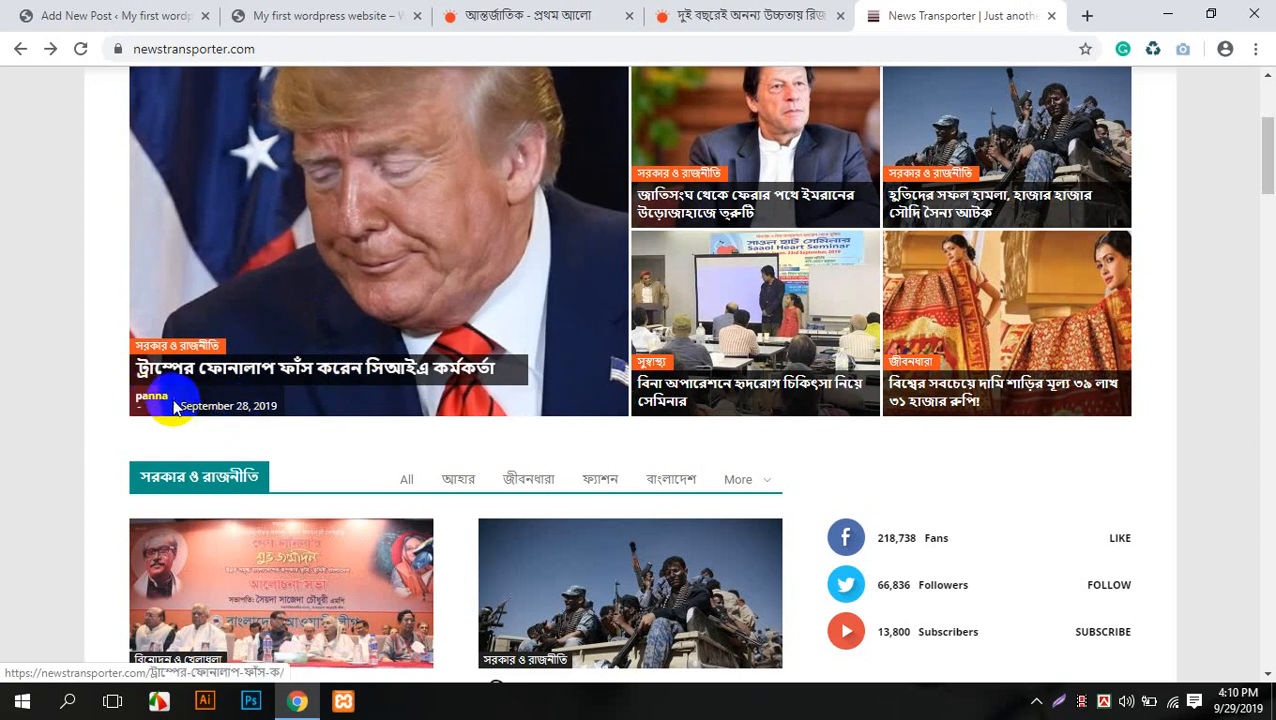
{"action": "scroll", "coordinate": [165, 395], "scroll_direction": "up", "scroll_amount": 2}
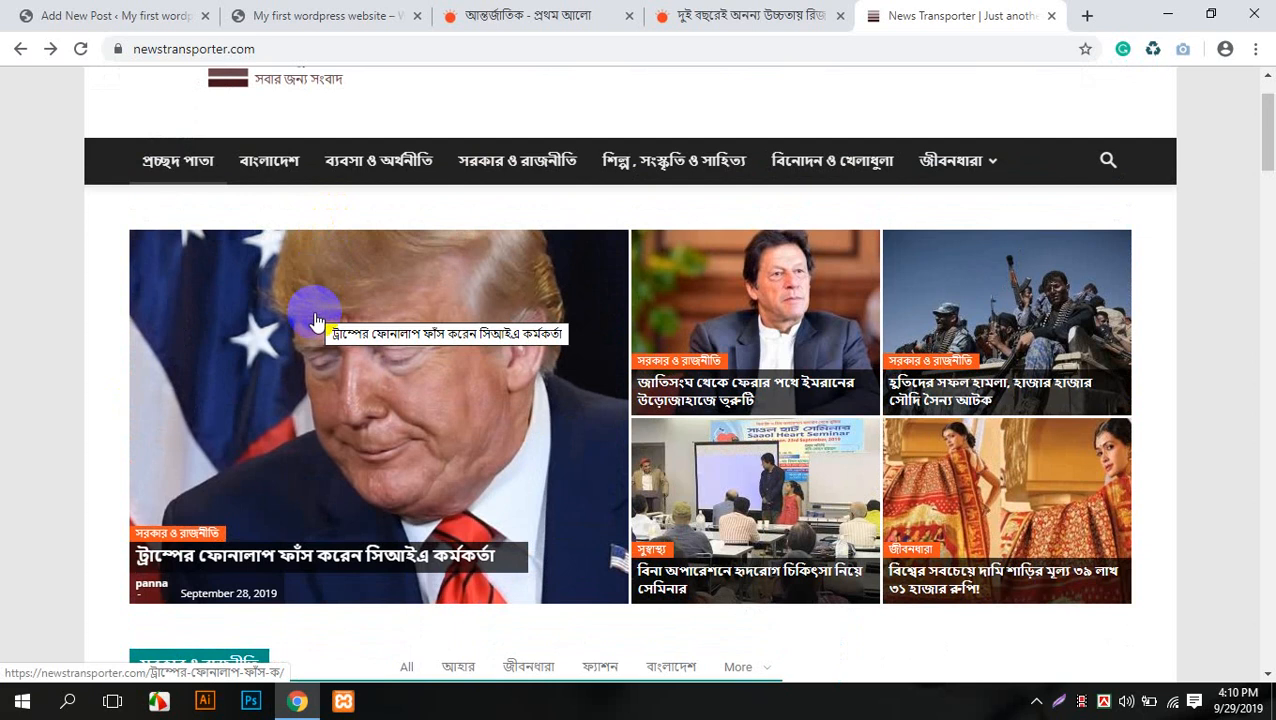
{"action": "left_click", "coordinate": [330, 15]}
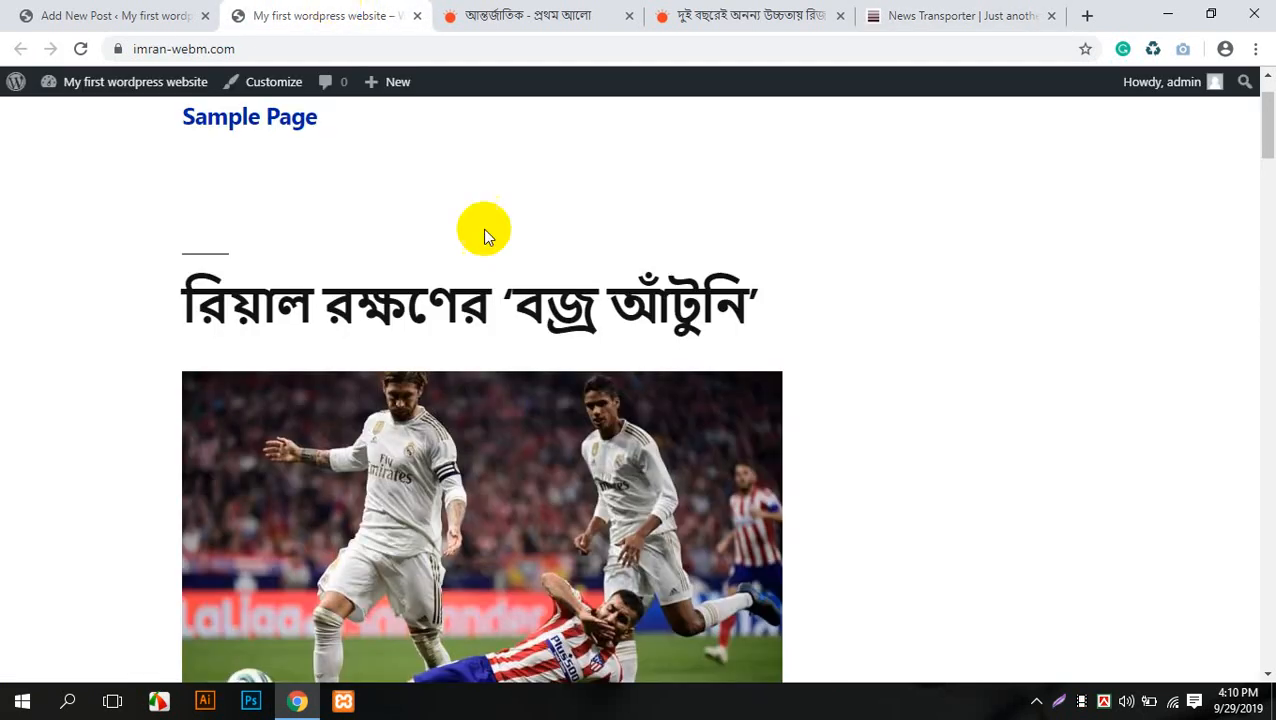
- Return to the draft post in the editor and review its title, photo and body paragraphs
{"action": "left_click", "coordinate": [128, 15]}
{"action": "left_click_drag", "start_coordinate": [550, 282], "coordinate": [318, 250]}
{"action": "scroll", "coordinate": [497, 457], "scroll_direction": "down", "scroll_amount": 15}
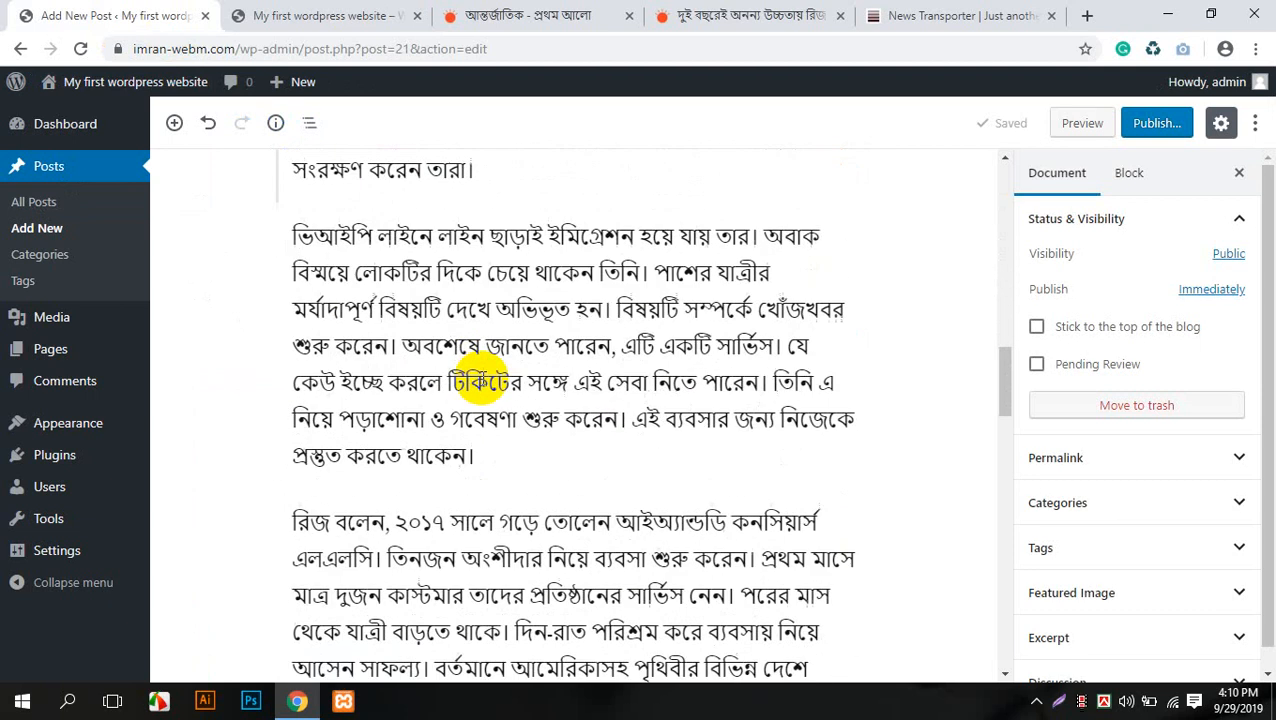
{"action": "scroll", "coordinate": [635, 503], "scroll_direction": "up", "scroll_amount": 10}
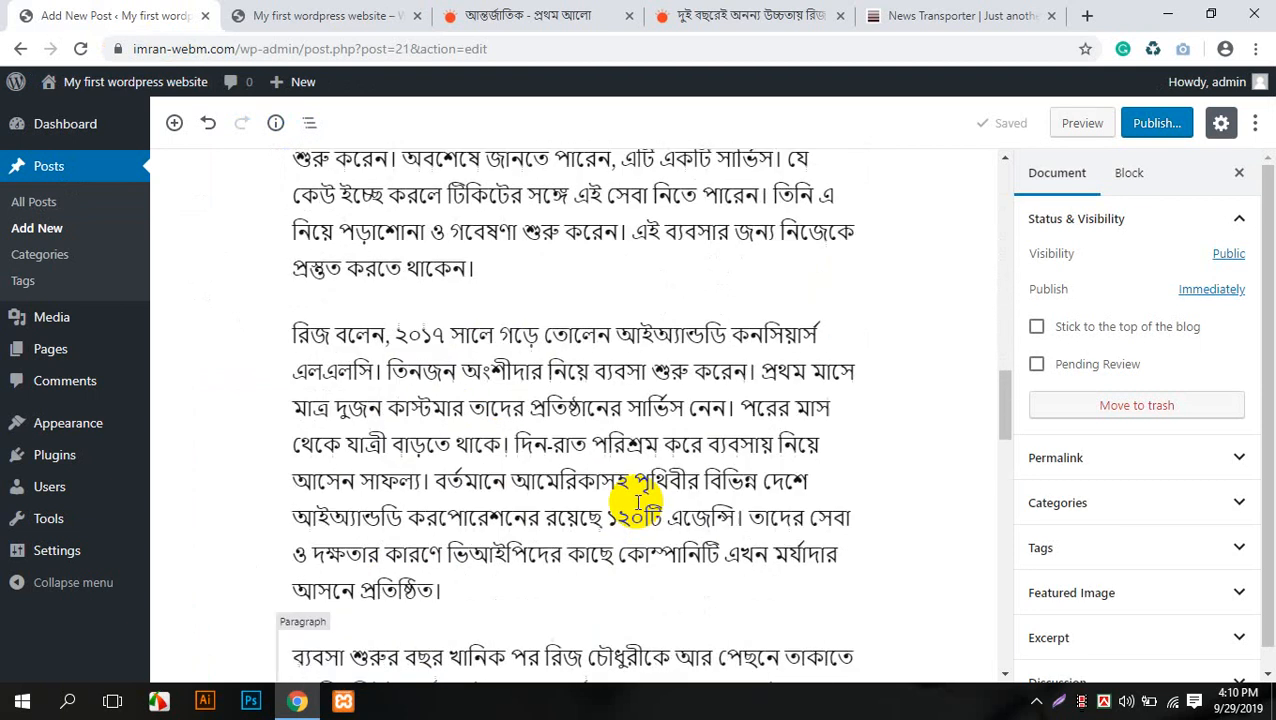
{"action": "scroll", "coordinate": [638, 503], "scroll_direction": "up", "scroll_amount": 10}
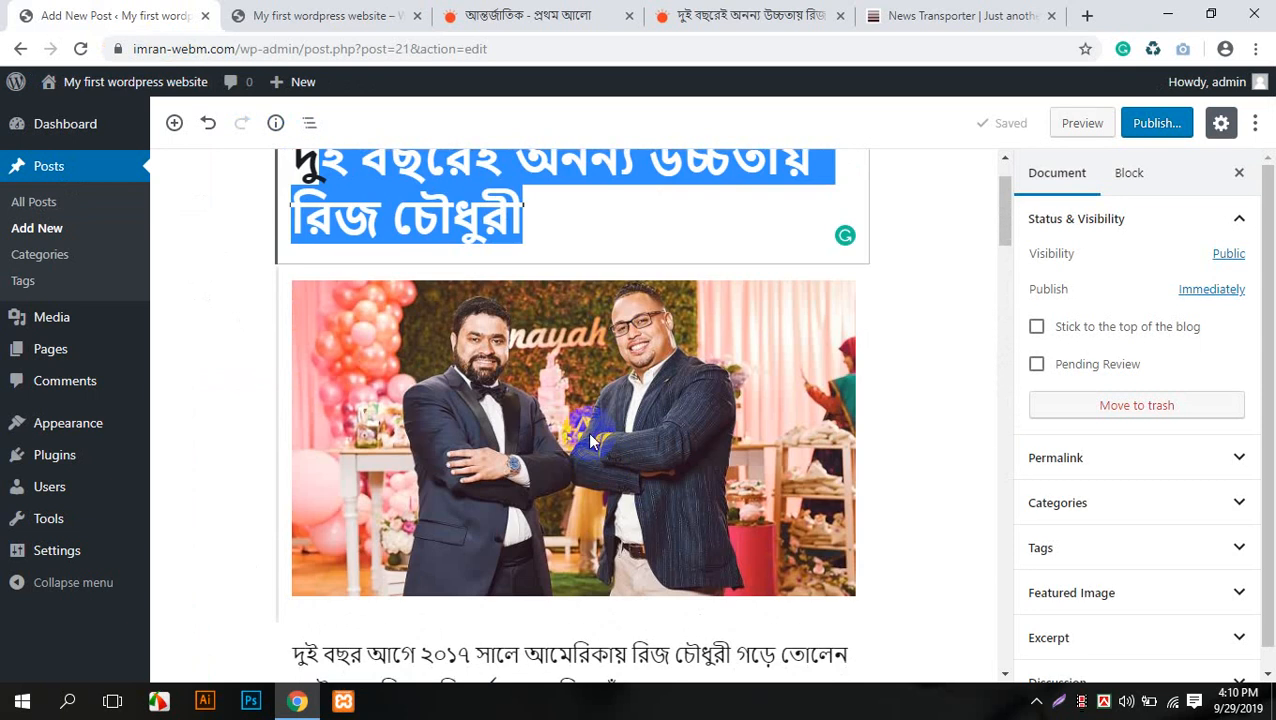
{"action": "left_click", "coordinate": [572, 227]}
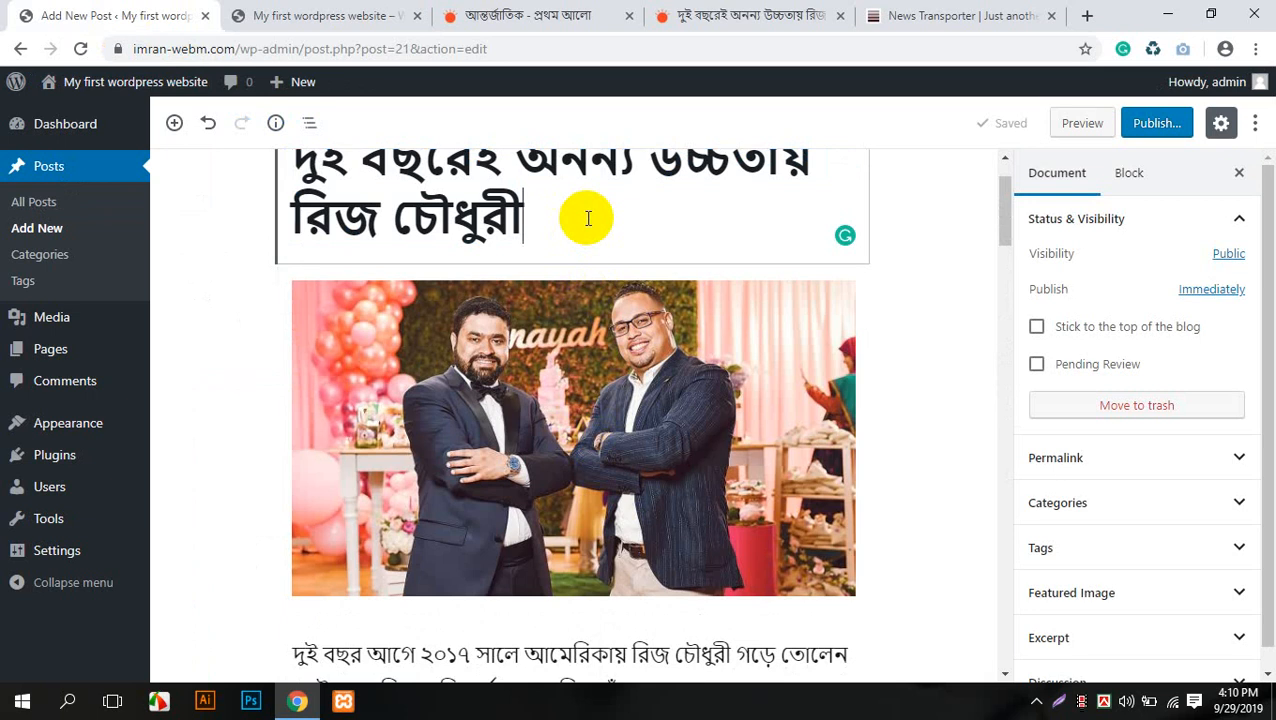
- Set the media library photo of the two men in suits as the post's featured image
{"action": "left_click", "coordinate": [1091, 171]}
{"action": "scroll", "coordinate": [1174, 255], "scroll_direction": "down", "scroll_amount": 1}
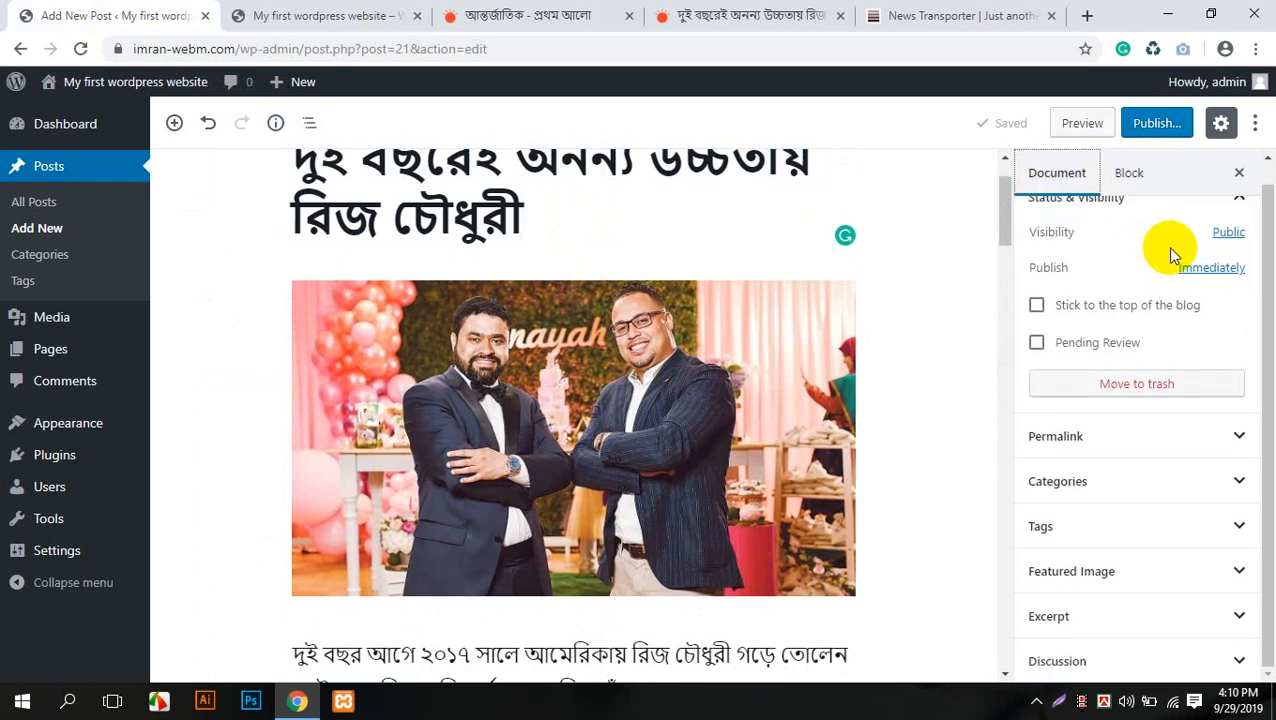
{"action": "left_click", "coordinate": [1150, 571]}
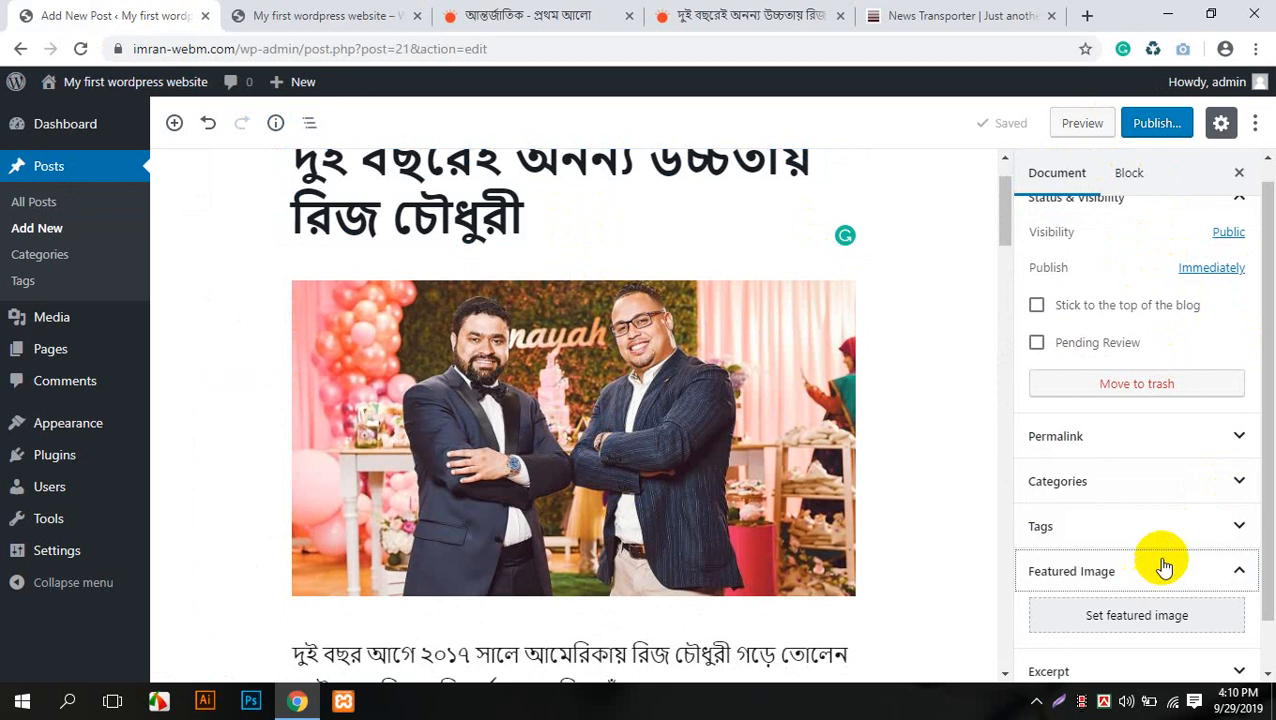
{"action": "scroll", "coordinate": [1177, 410], "scroll_direction": "down", "scroll_amount": 2}
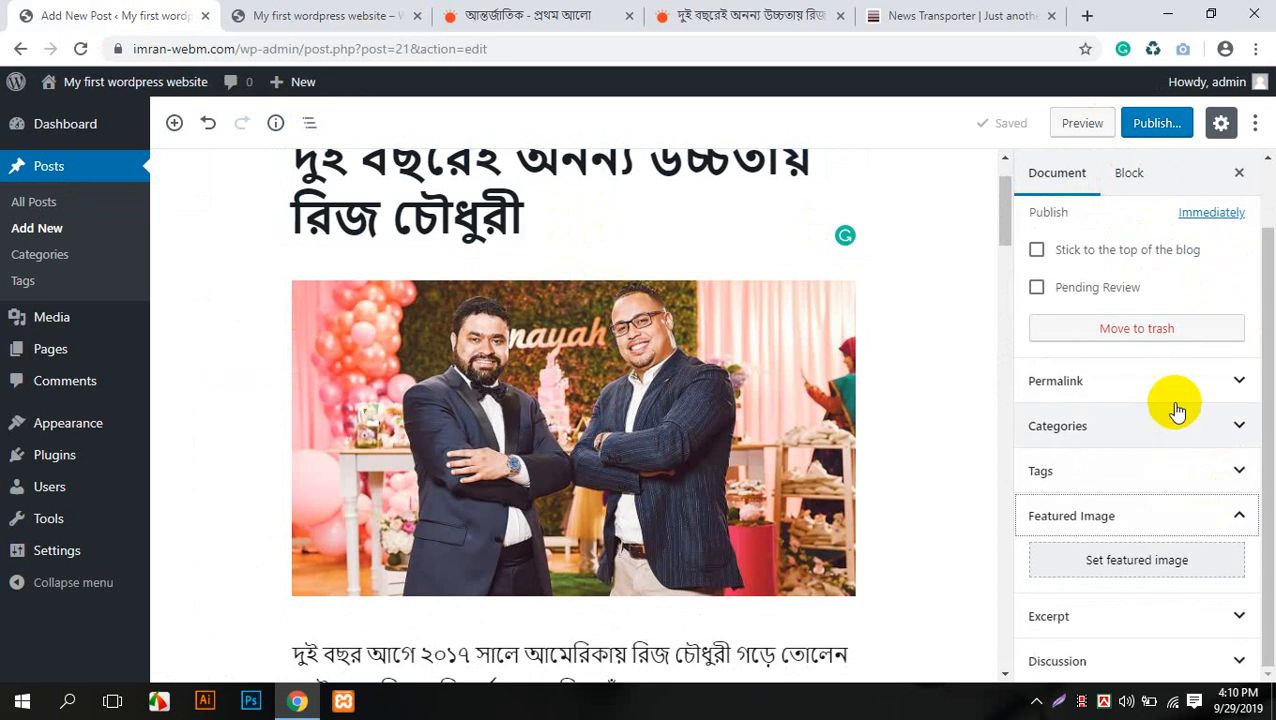
{"action": "left_click", "coordinate": [1148, 560]}
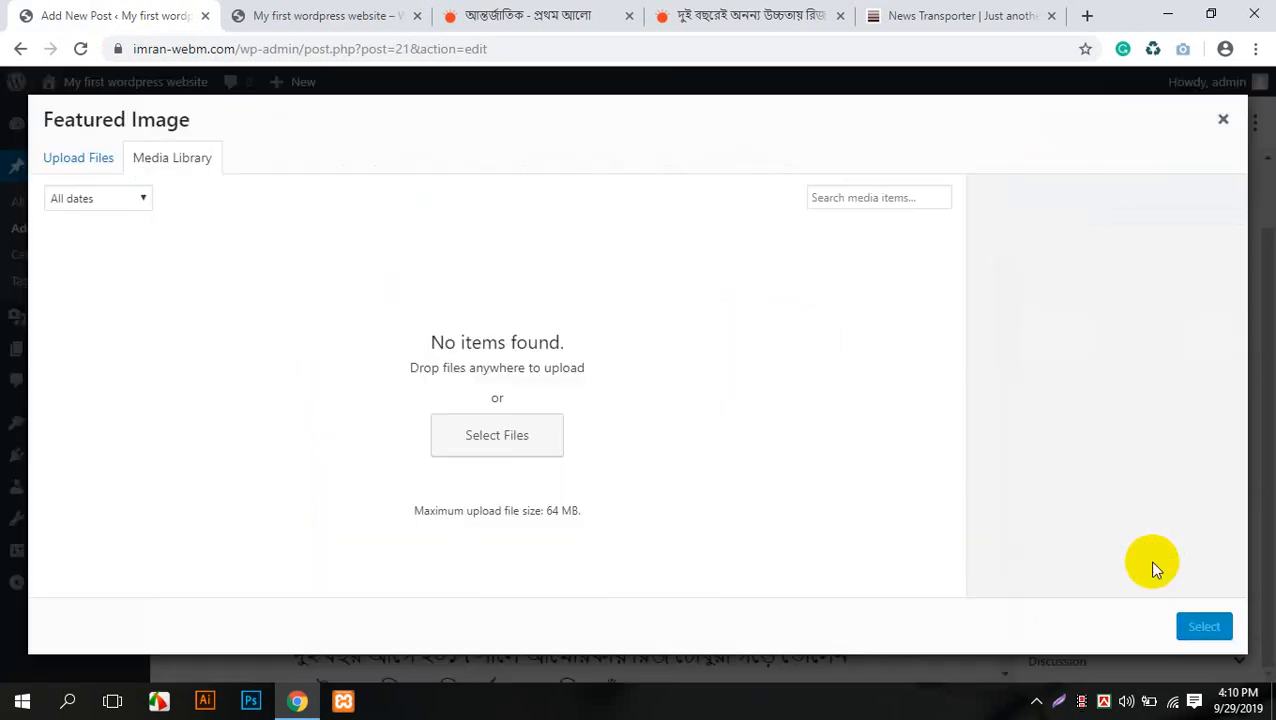
{"action": "left_click", "coordinate": [74, 283]}
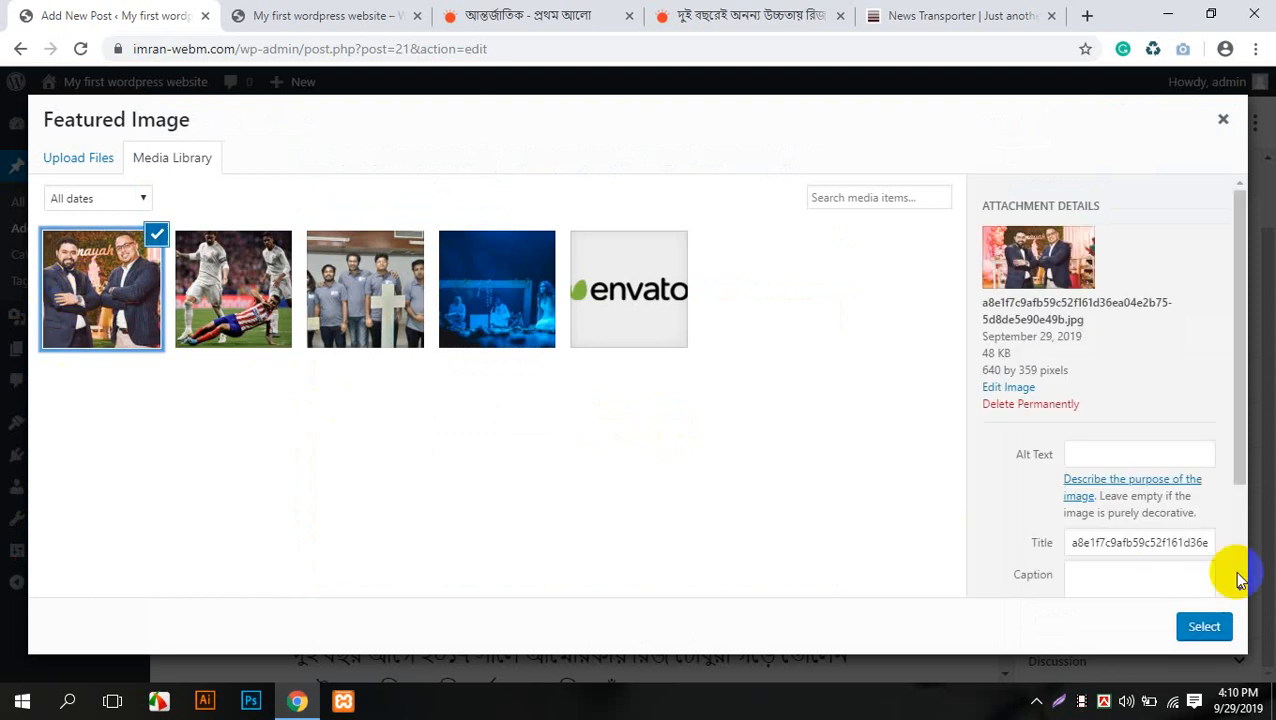
{"action": "left_click", "coordinate": [1204, 626]}
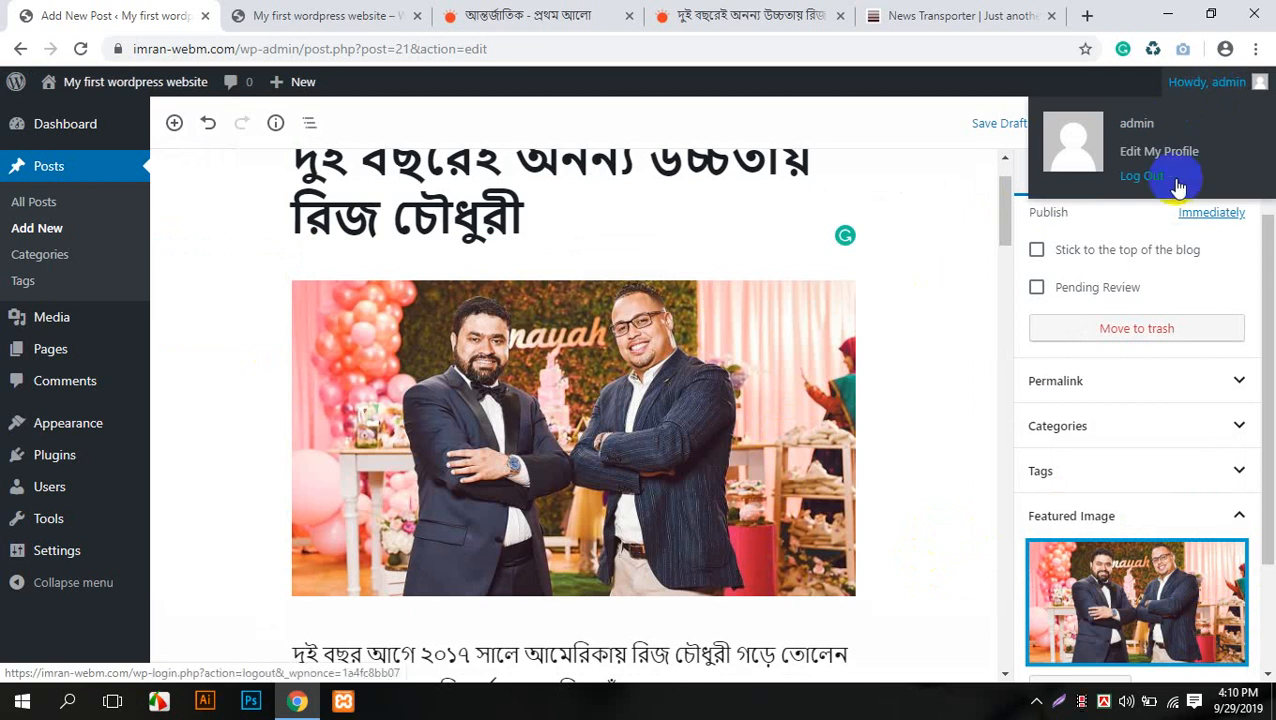
- Publish the post and reload the WordPress site's front page
{"action": "left_click", "coordinate": [1157, 123]}
{"action": "left_click", "coordinate": [1158, 123]}
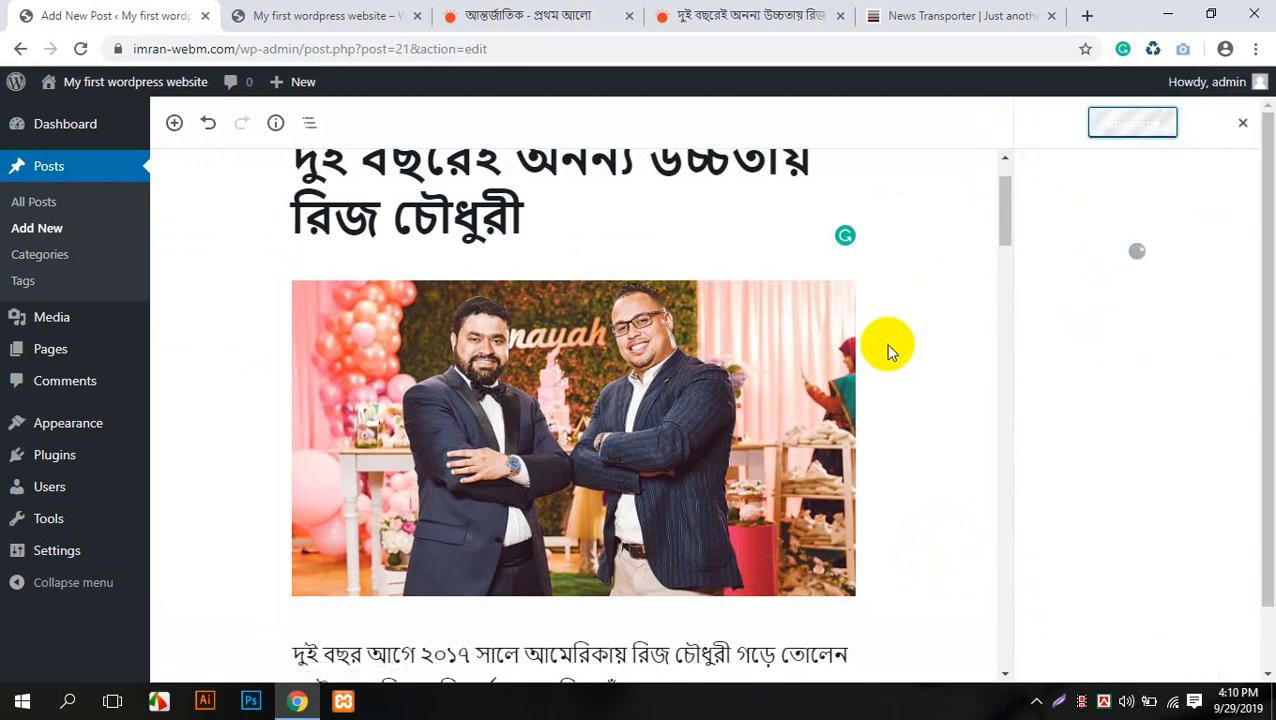
{"action": "left_click", "coordinate": [325, 16]}
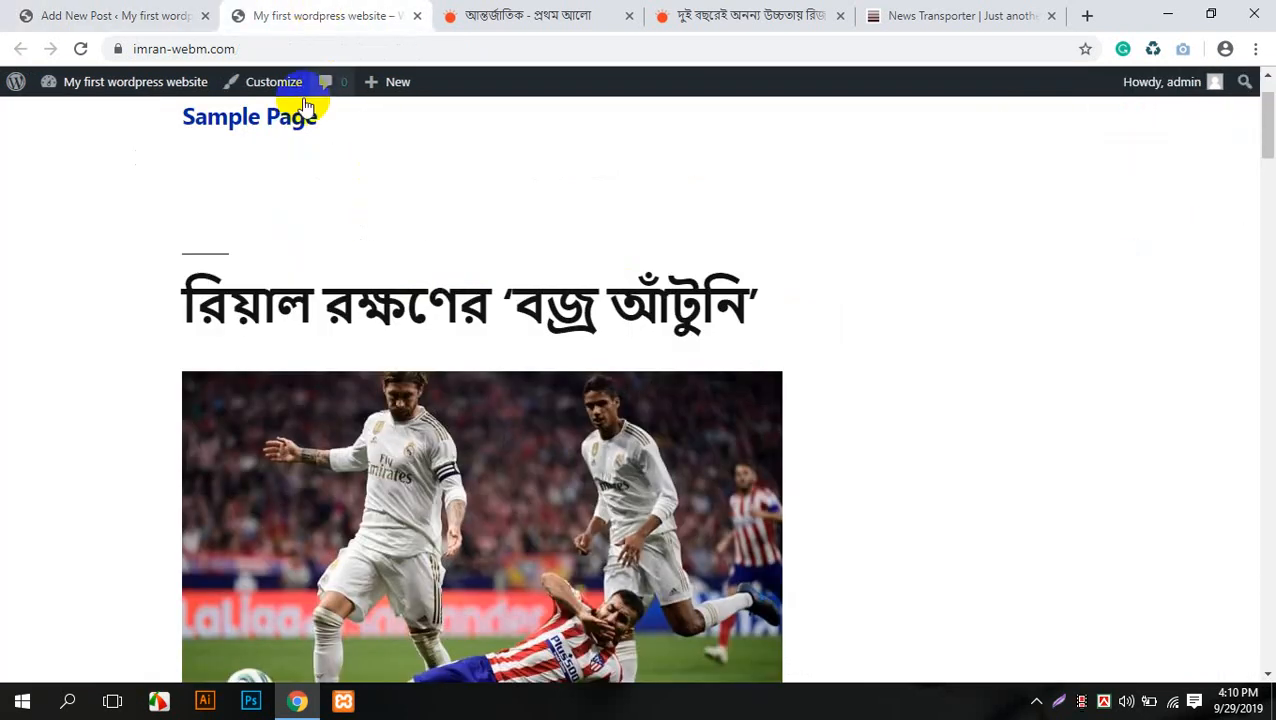
{"action": "mouse_move", "coordinate": [97, 92]}
{"action": "left_click", "coordinate": [79, 49]}
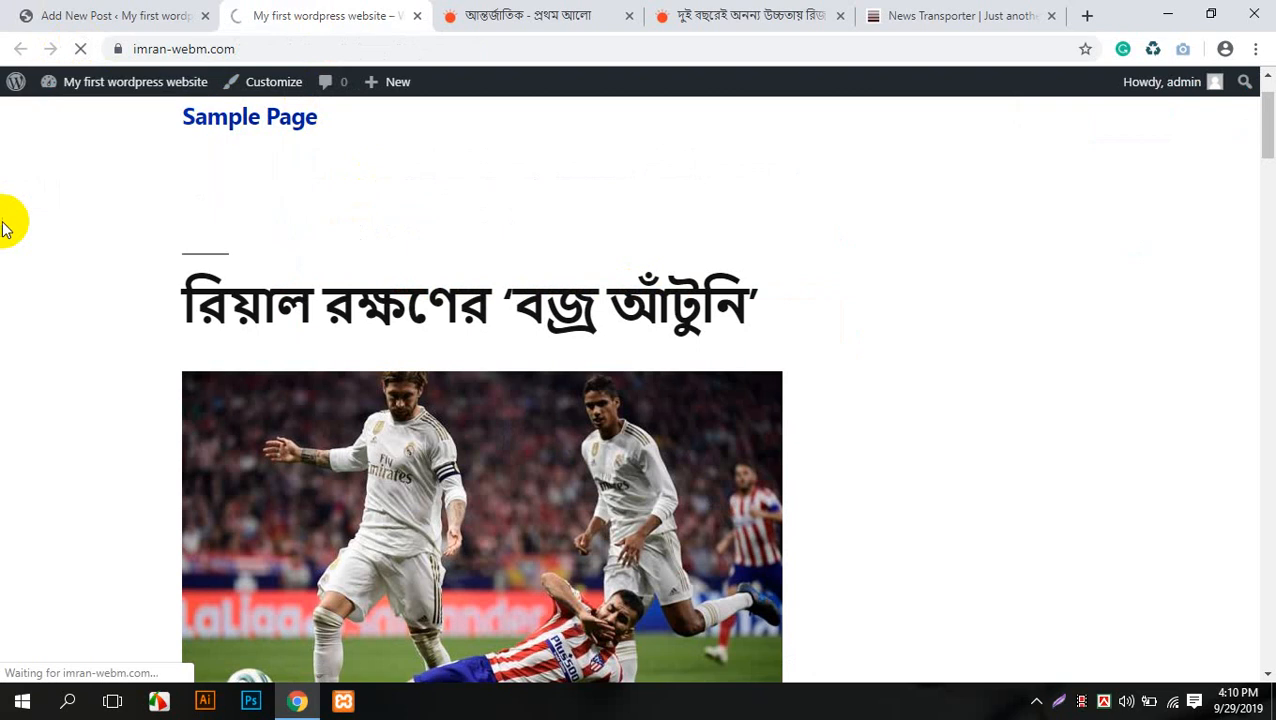
- Examine how the new post's title, featured image and body photo are displayed on the front page
{"action": "scroll", "coordinate": [5, 245], "scroll_direction": "down", "scroll_amount": 7}
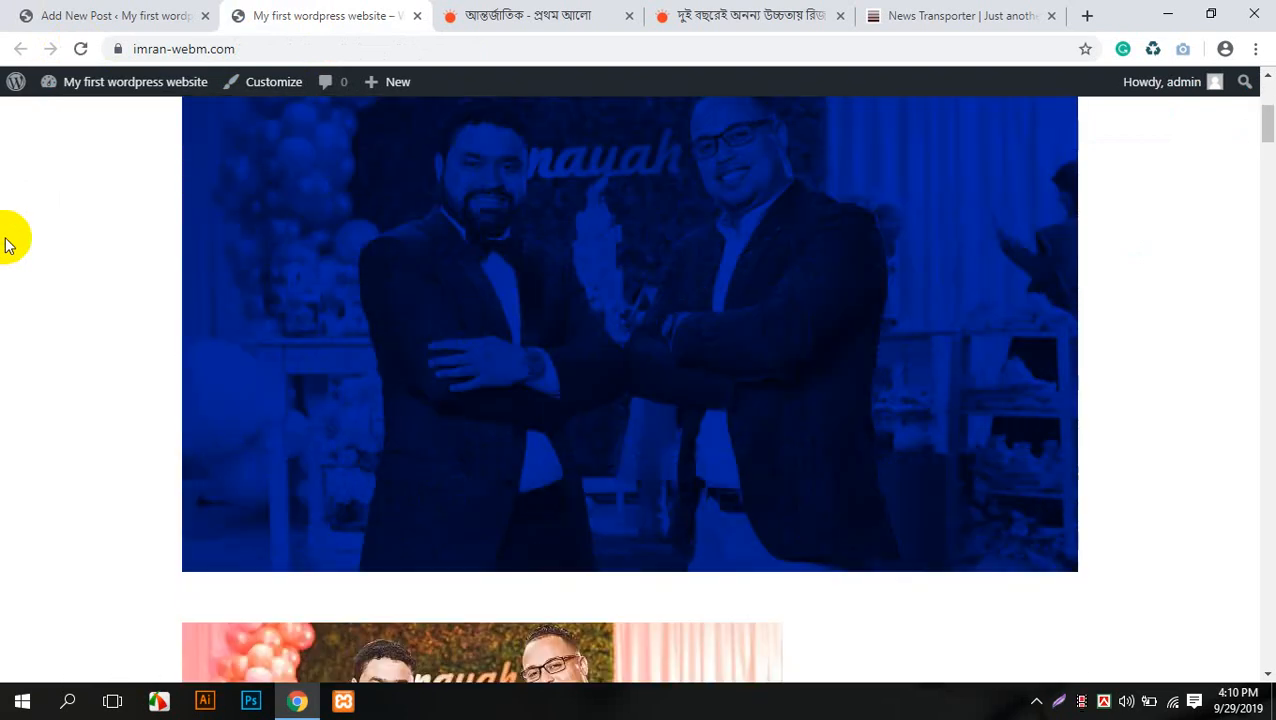
{"action": "scroll", "coordinate": [5, 245], "scroll_direction": "up", "scroll_amount": 6}
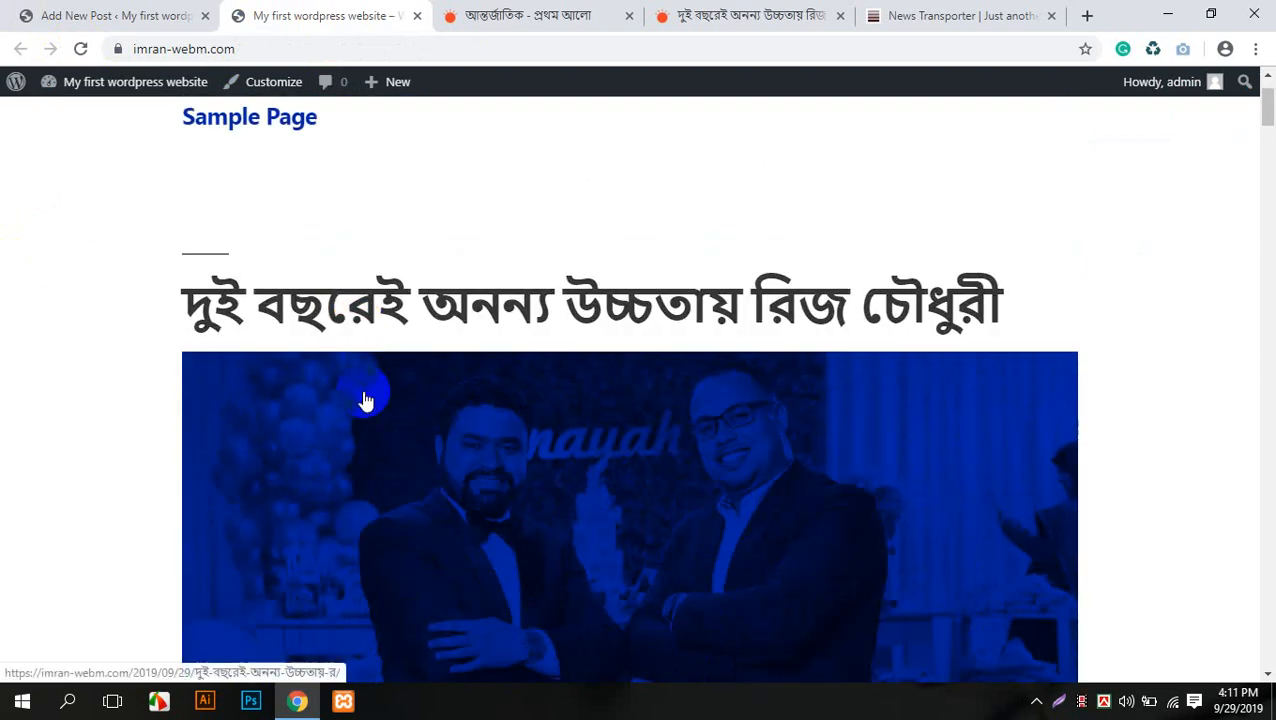
{"action": "scroll", "coordinate": [363, 410], "scroll_direction": "down", "scroll_amount": 5}
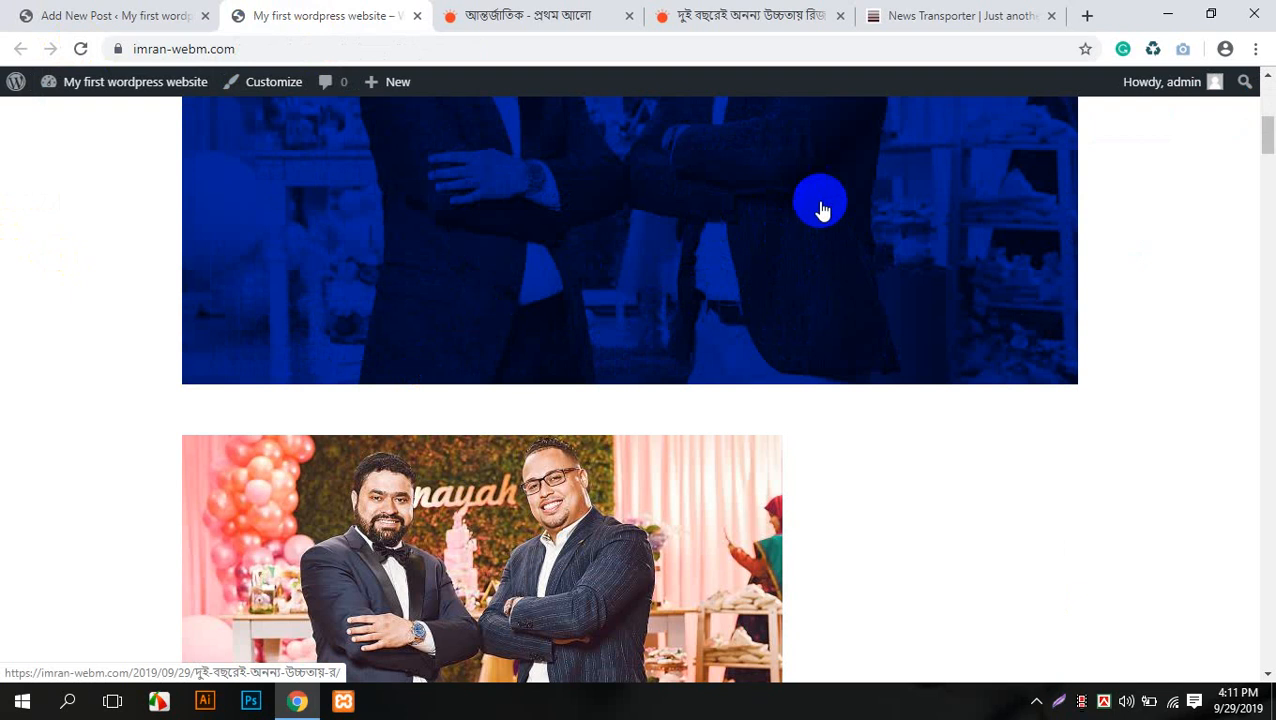
{"action": "scroll", "coordinate": [802, 190], "scroll_direction": "up", "scroll_amount": 2}
{"action": "scroll", "coordinate": [802, 190], "scroll_direction": "down", "scroll_amount": 2}
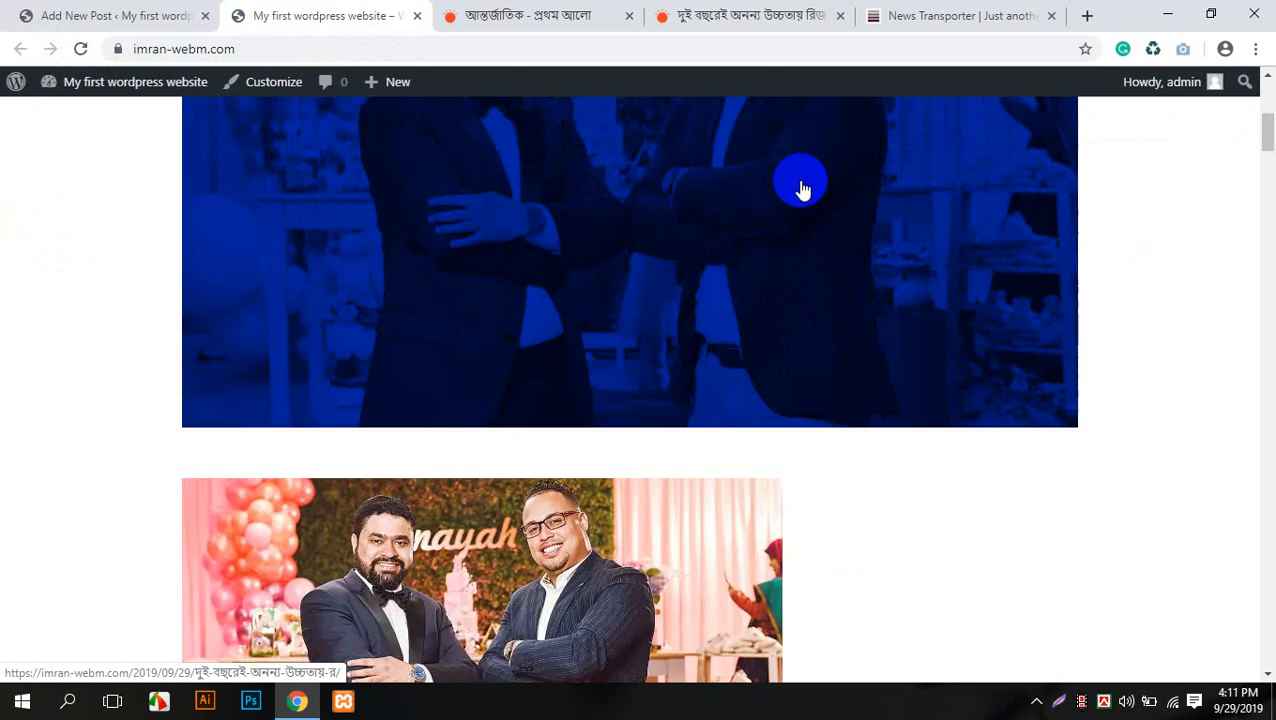
{"action": "scroll", "coordinate": [516, 330], "scroll_direction": "up", "scroll_amount": 2}
{"action": "scroll", "coordinate": [590, 258], "scroll_direction": "down", "scroll_amount": 3}
{"action": "scroll", "coordinate": [590, 258], "scroll_direction": "down", "scroll_amount": 1}
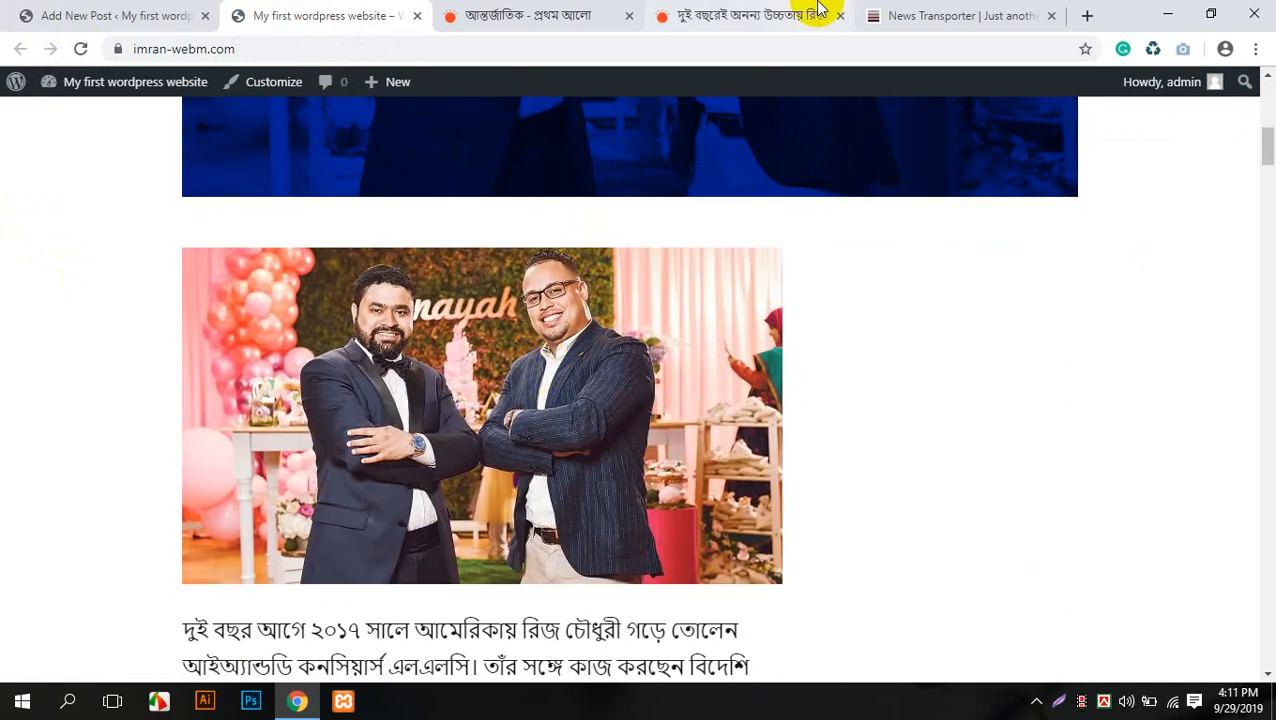
- Close the newstransporter.com tab and return to the published post in the WordPress editor
{"action": "left_click", "coordinate": [905, 16]}
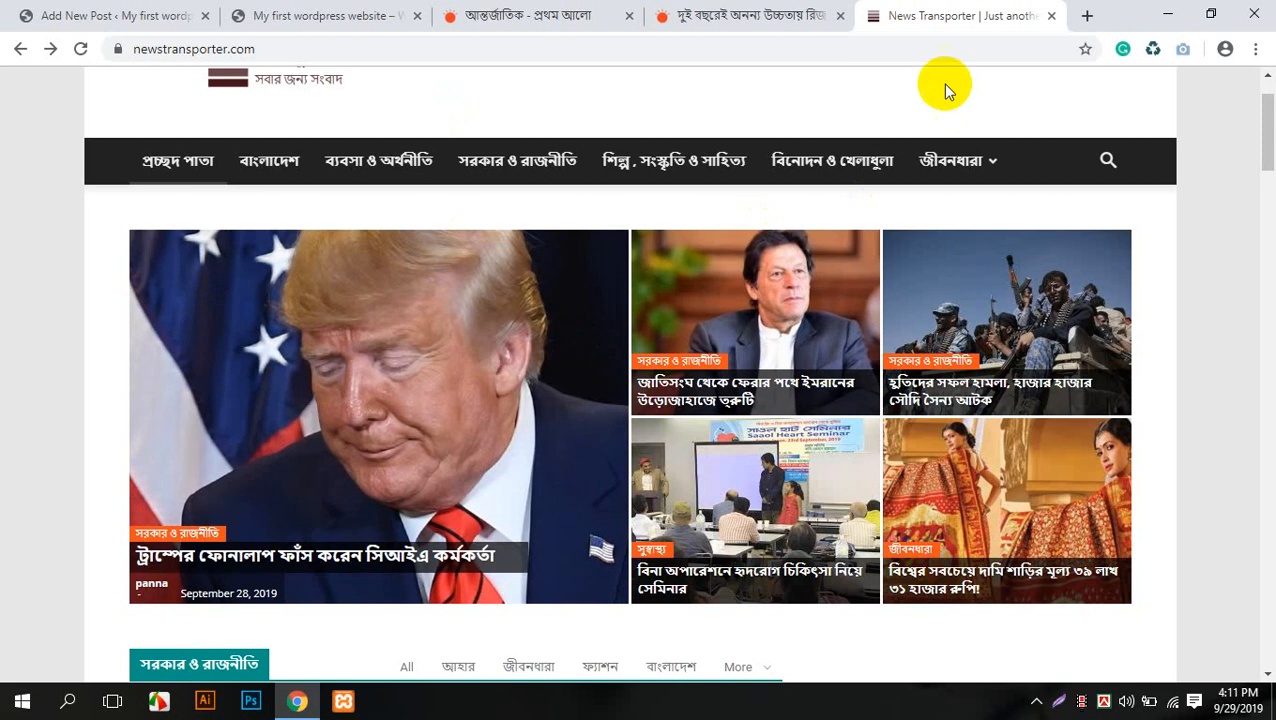
{"action": "left_click", "coordinate": [1052, 17]}
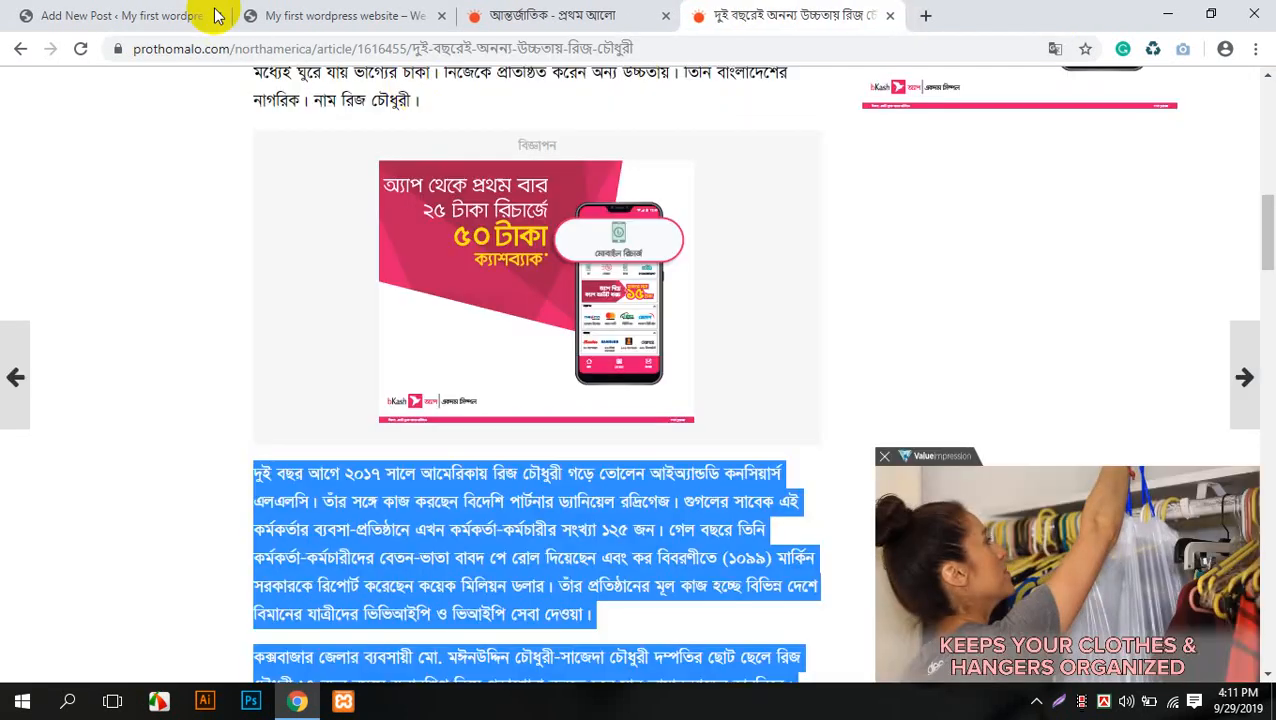
{"action": "left_click", "coordinate": [205, 15]}
- Look over the published post's text, photo and title in the editor
{"action": "scroll", "coordinate": [650, 226], "scroll_direction": "down", "scroll_amount": 5}
{"action": "scroll", "coordinate": [655, 226], "scroll_direction": "up", "scroll_amount": 4}
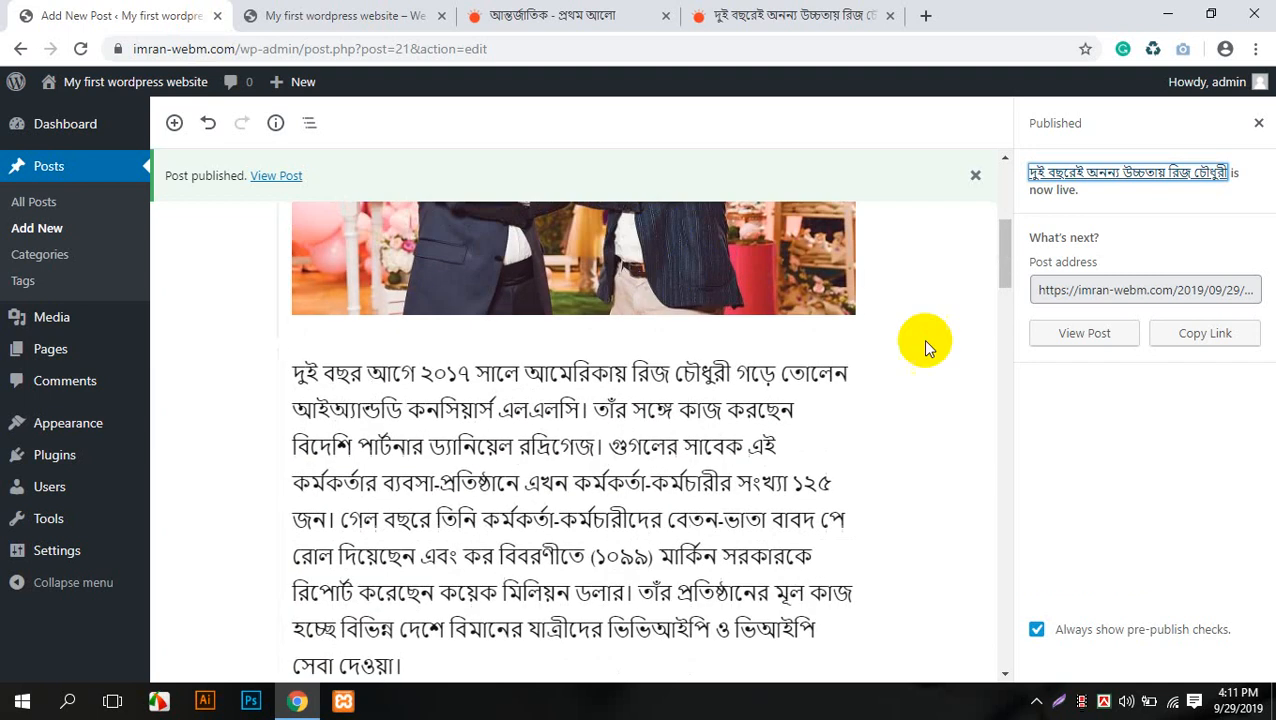
{"action": "scroll", "coordinate": [726, 279], "scroll_direction": "up", "scroll_amount": 5}
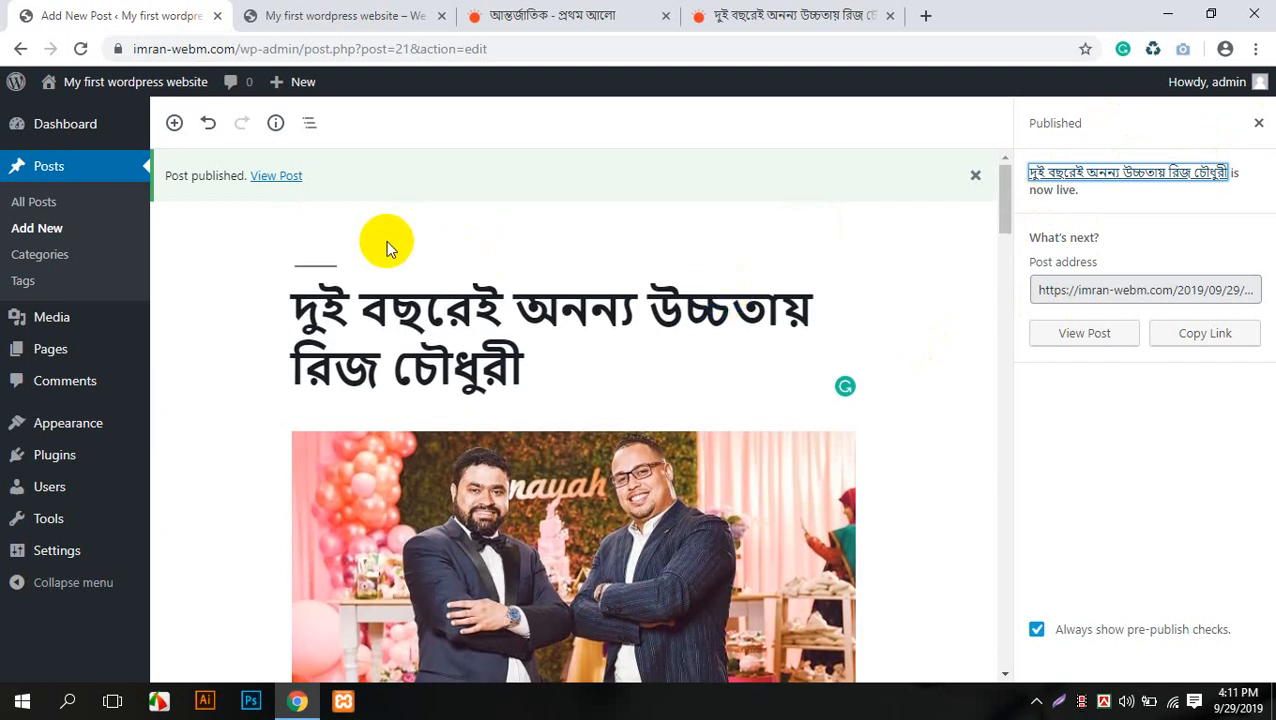
{"action": "left_click", "coordinate": [474, 288]}
{"action": "left_click", "coordinate": [1049, 123]}
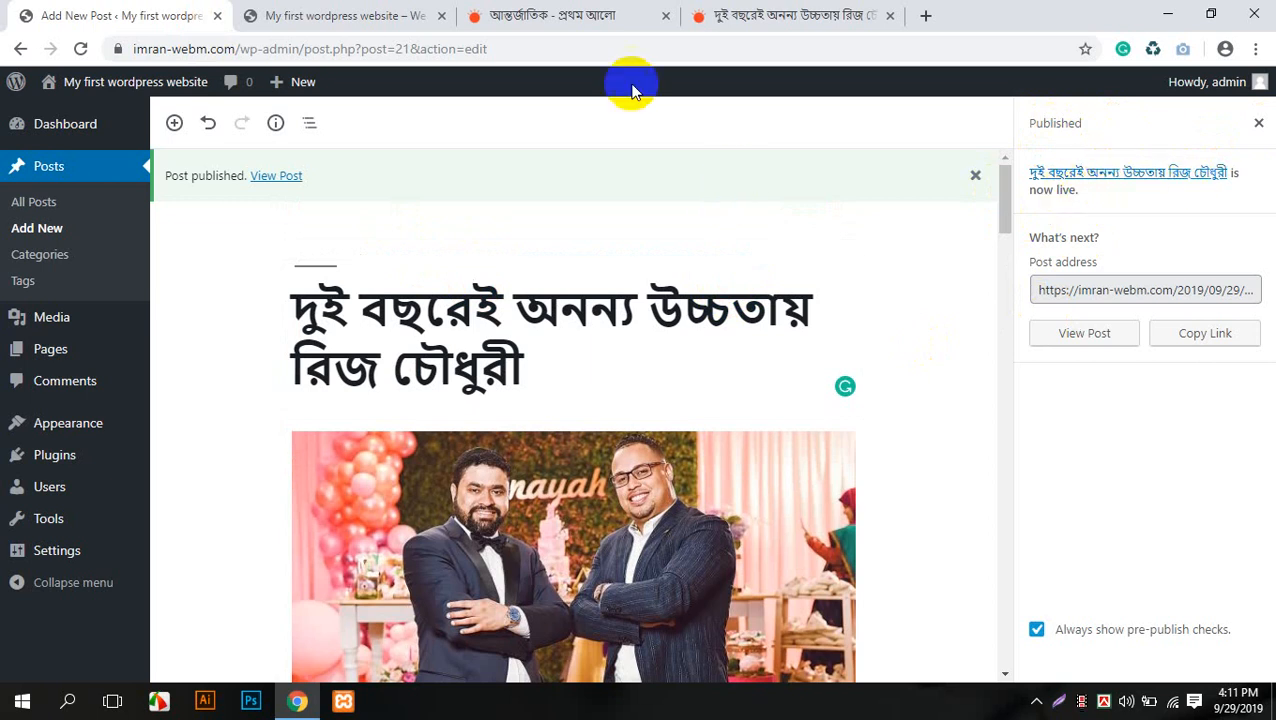
- Compare the post's featured image and body photo on the front page with its content in the editor
{"action": "left_click", "coordinate": [330, 15]}
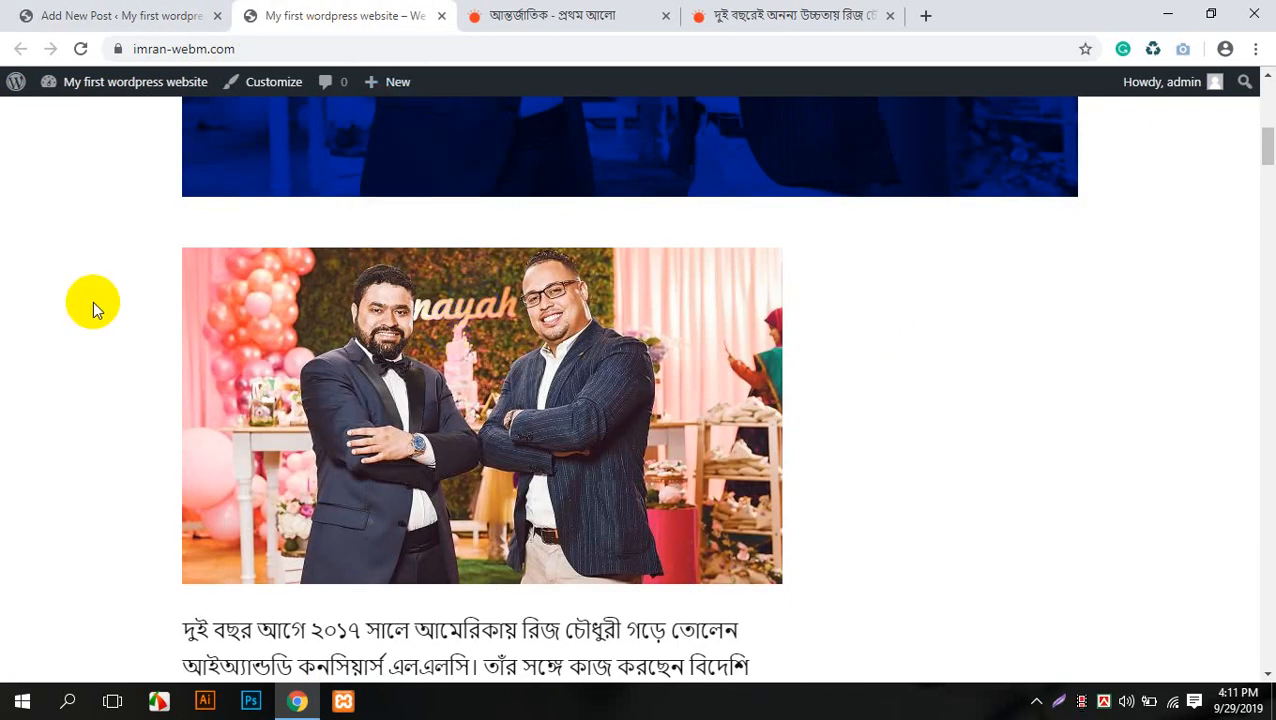
{"action": "scroll", "coordinate": [150, 285], "scroll_direction": "up", "scroll_amount": 5}
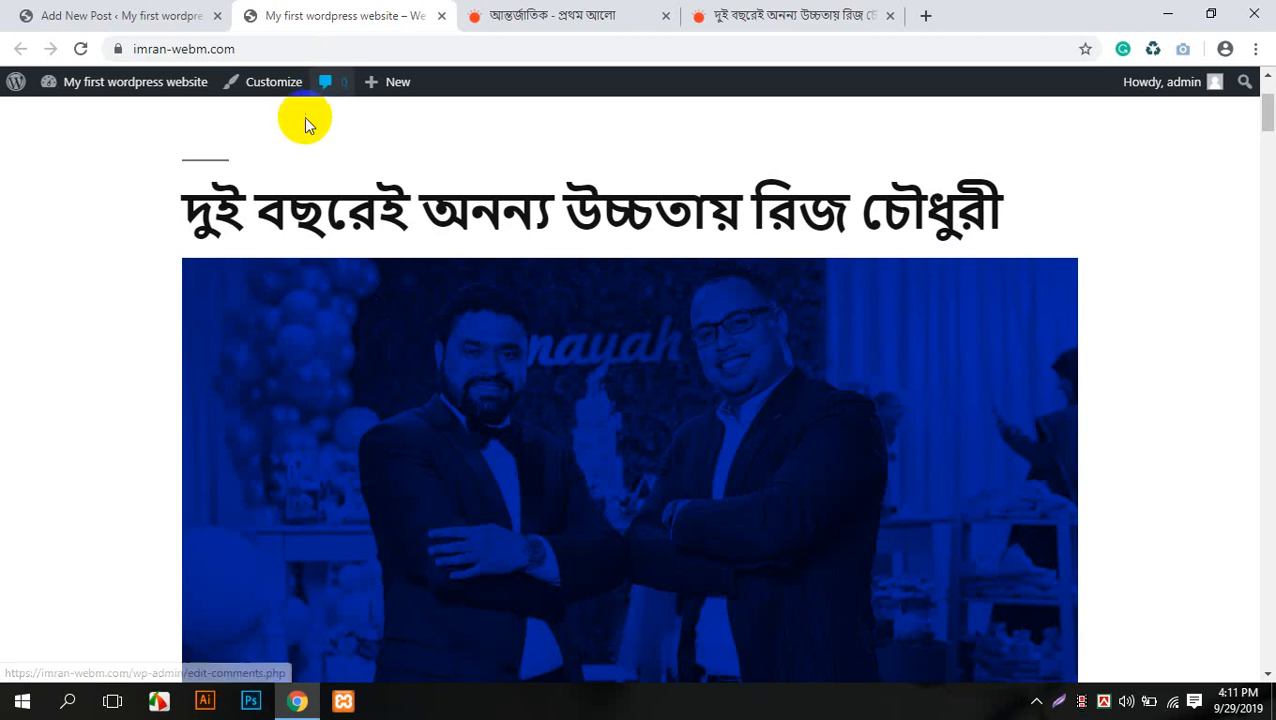
{"action": "scroll", "coordinate": [521, 270], "scroll_direction": "down", "scroll_amount": 4}
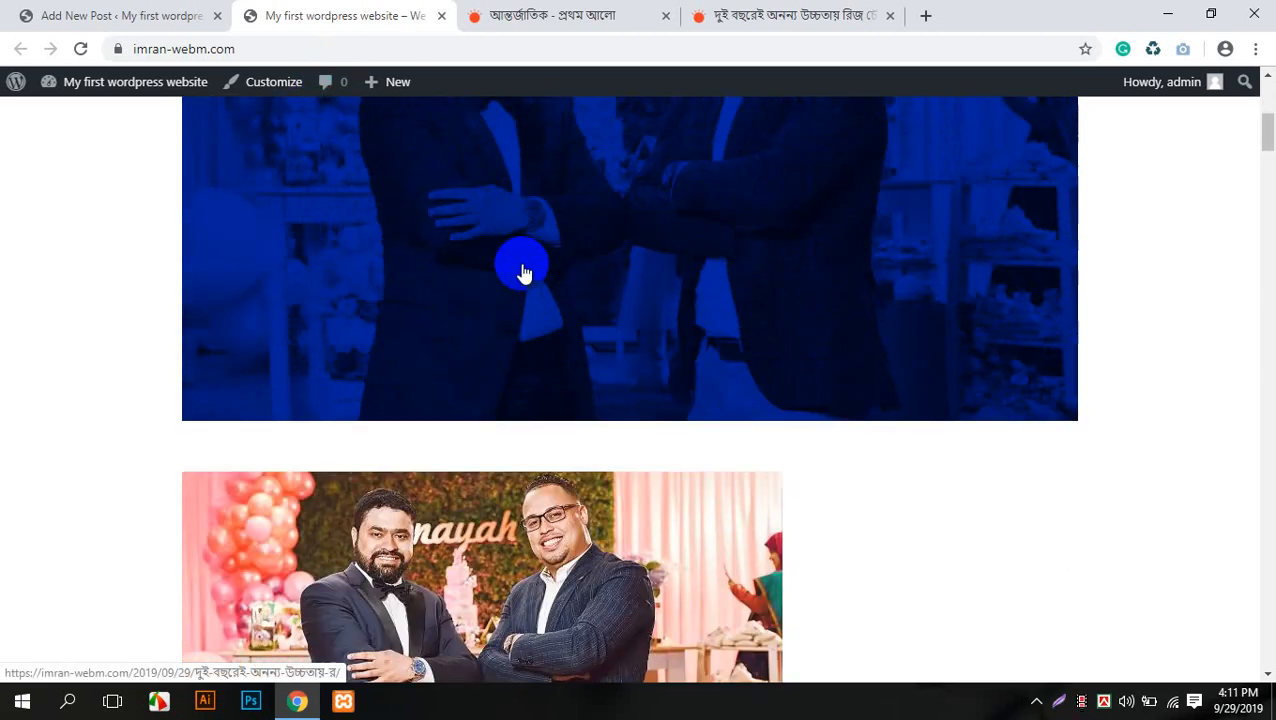
{"action": "scroll", "coordinate": [521, 270], "scroll_direction": "up", "scroll_amount": 4}
{"action": "scroll", "coordinate": [490, 255], "scroll_direction": "down", "scroll_amount": 3}
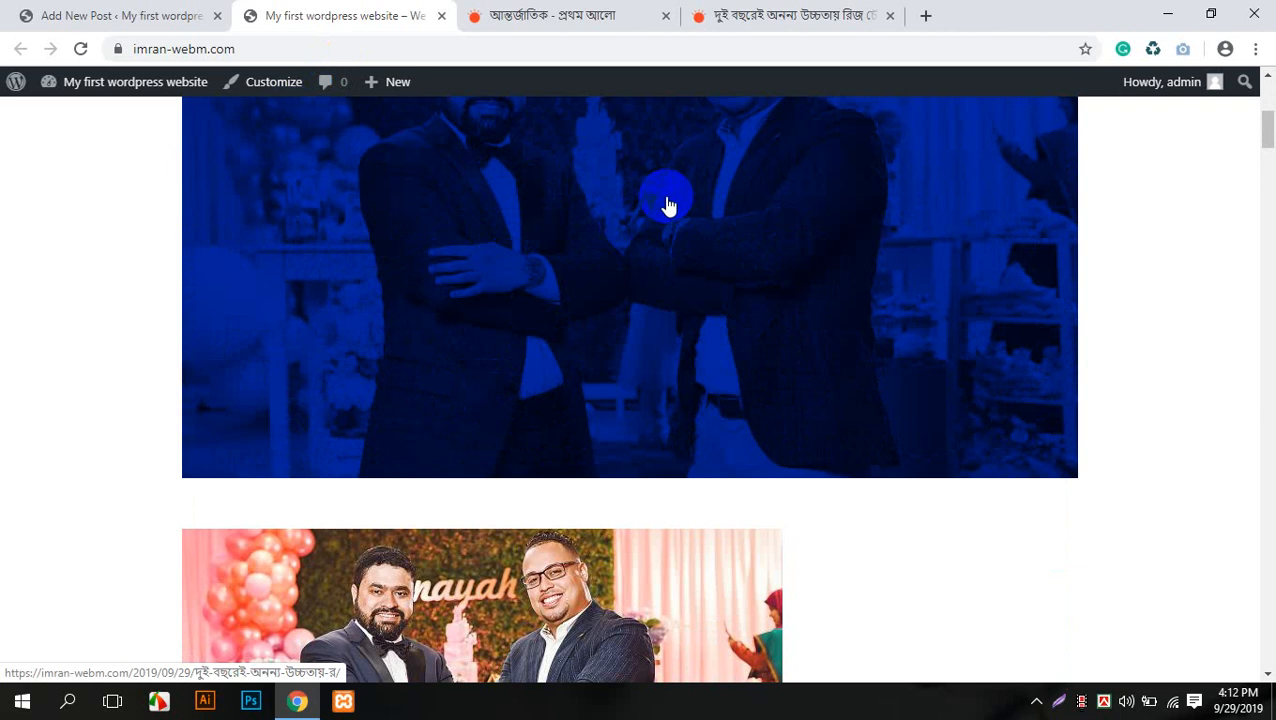
{"action": "left_click", "coordinate": [150, 15]}
{"action": "scroll", "coordinate": [632, 240], "scroll_direction": "down", "scroll_amount": 8}
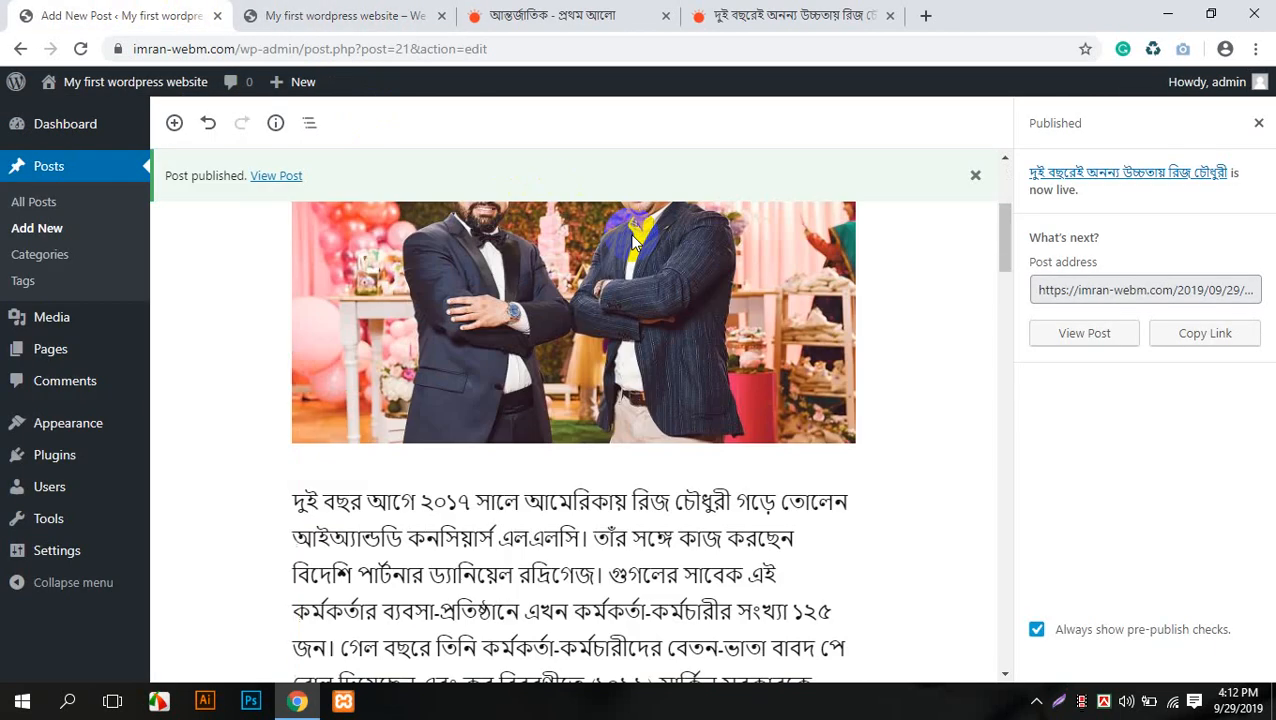
{"action": "scroll", "coordinate": [632, 240], "scroll_direction": "up", "scroll_amount": 10}
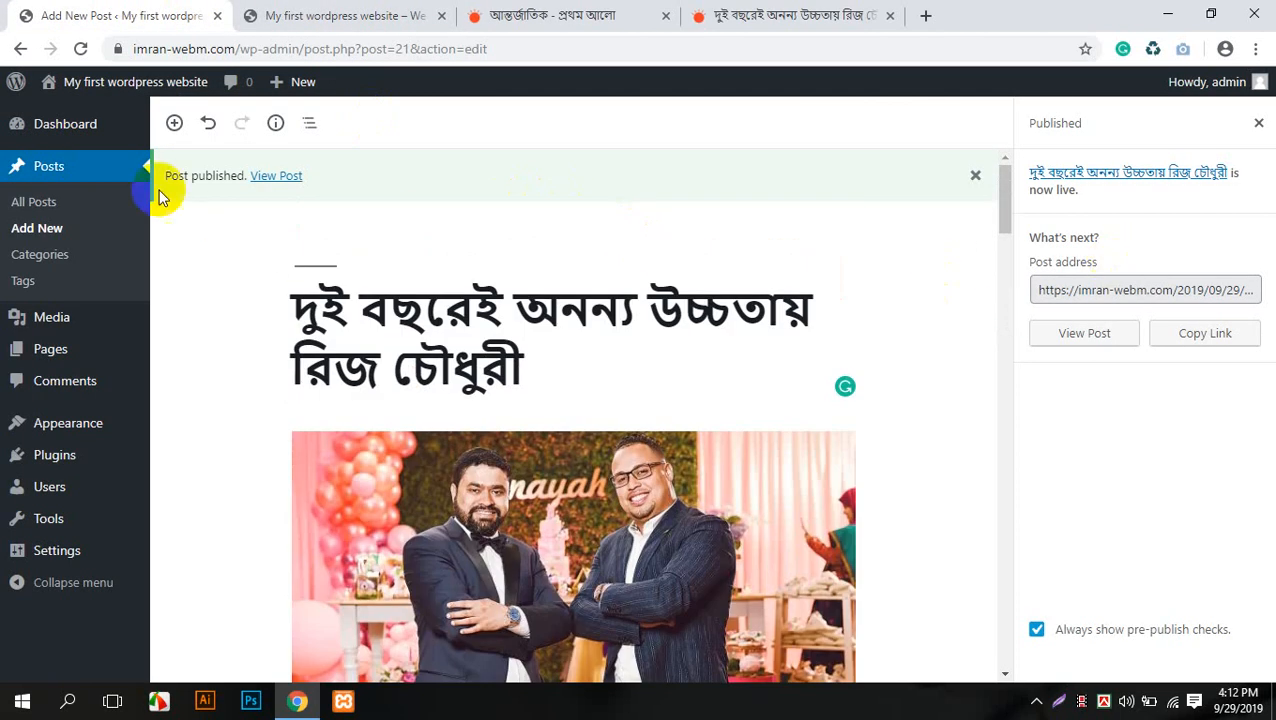
- Open the newest post for editing from the list of all posts
{"action": "left_click", "coordinate": [40, 203]}
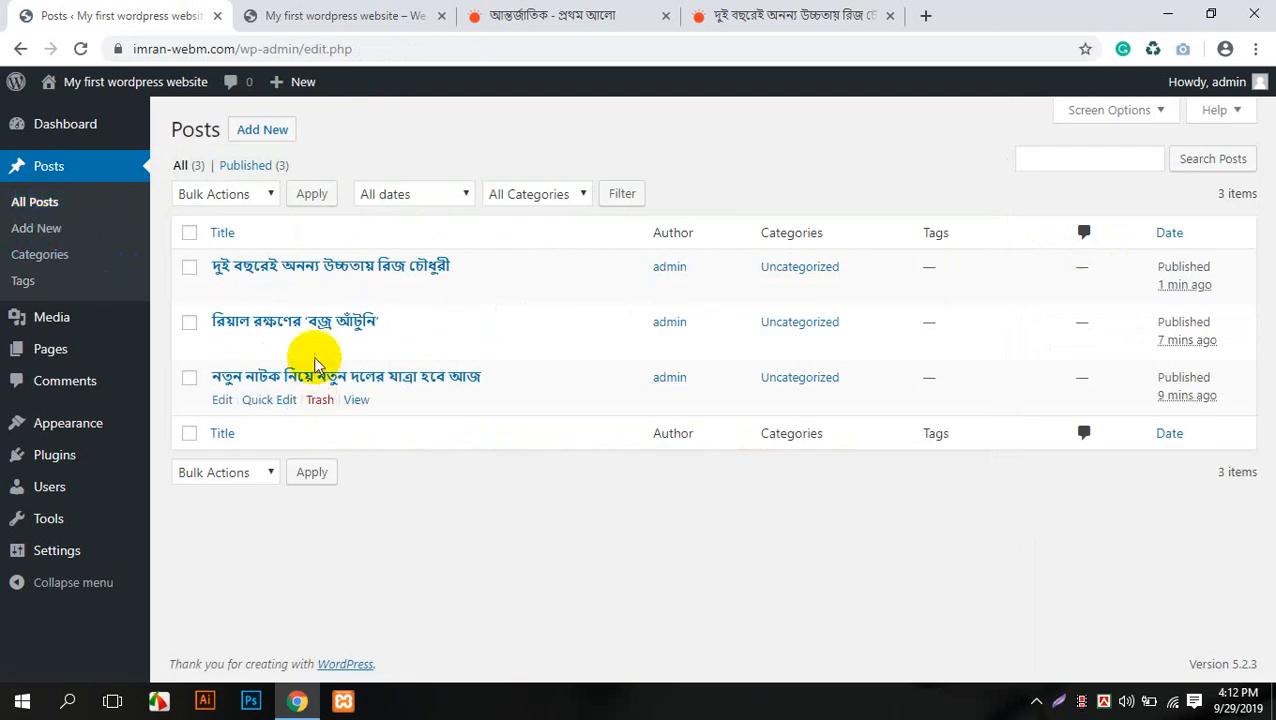
{"action": "left_click", "coordinate": [315, 265]}
{"action": "right_click", "coordinate": [315, 265]}
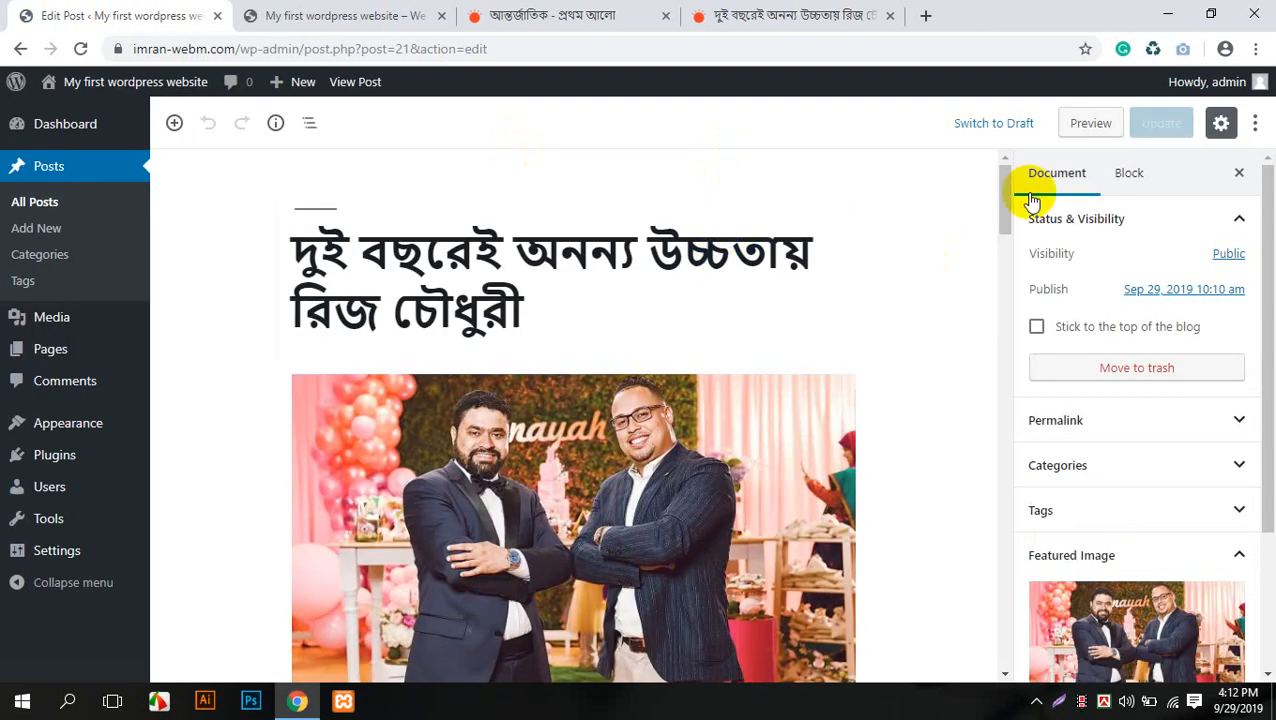
- Highlight the title of the post under edit, leave it as is and go back to the list of all posts
{"action": "left_click", "coordinate": [40, 258]}
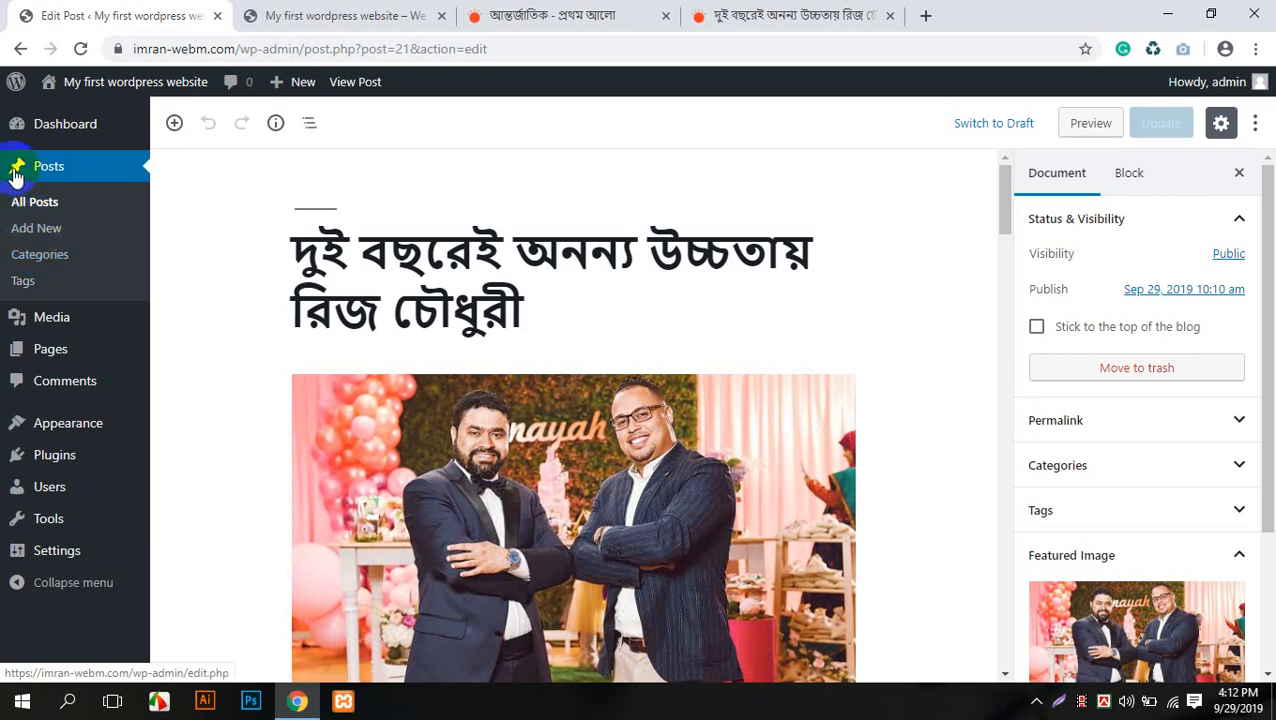
{"action": "left_click", "coordinate": [564, 298]}
{"action": "left_click_drag", "start_coordinate": [564, 298], "coordinate": [199, 270]}
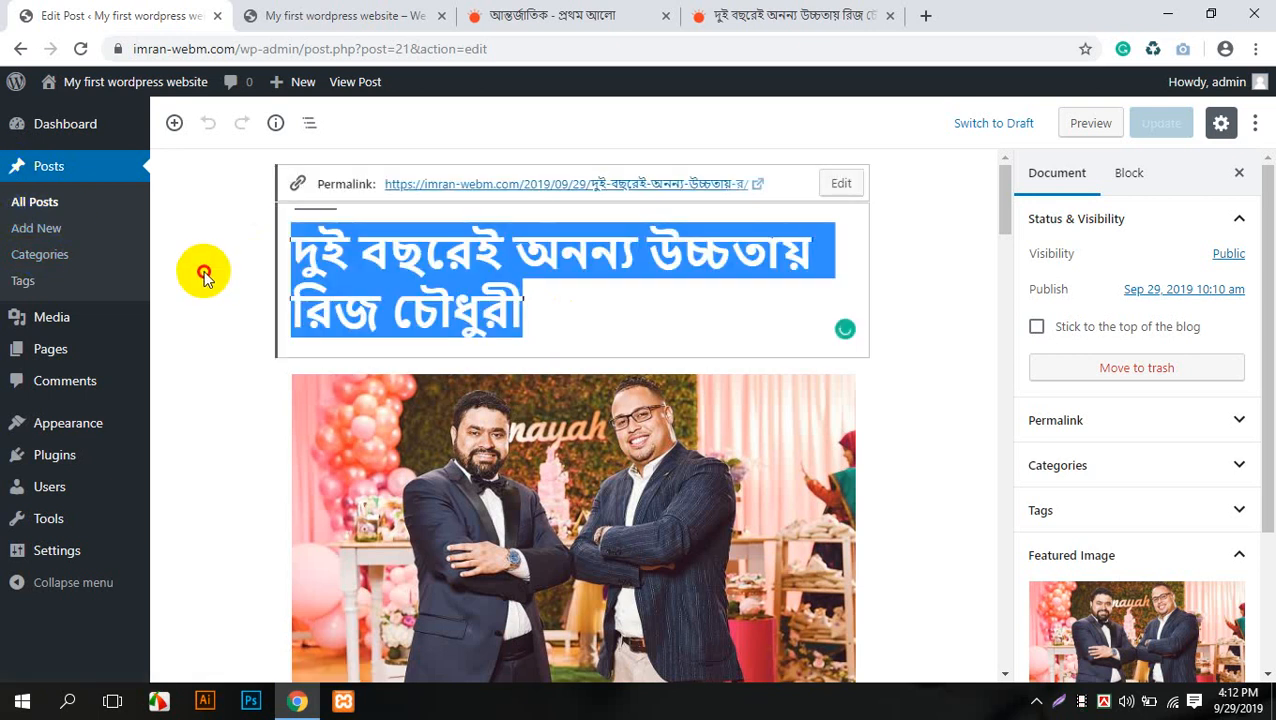
{"action": "left_click", "coordinate": [677, 328]}
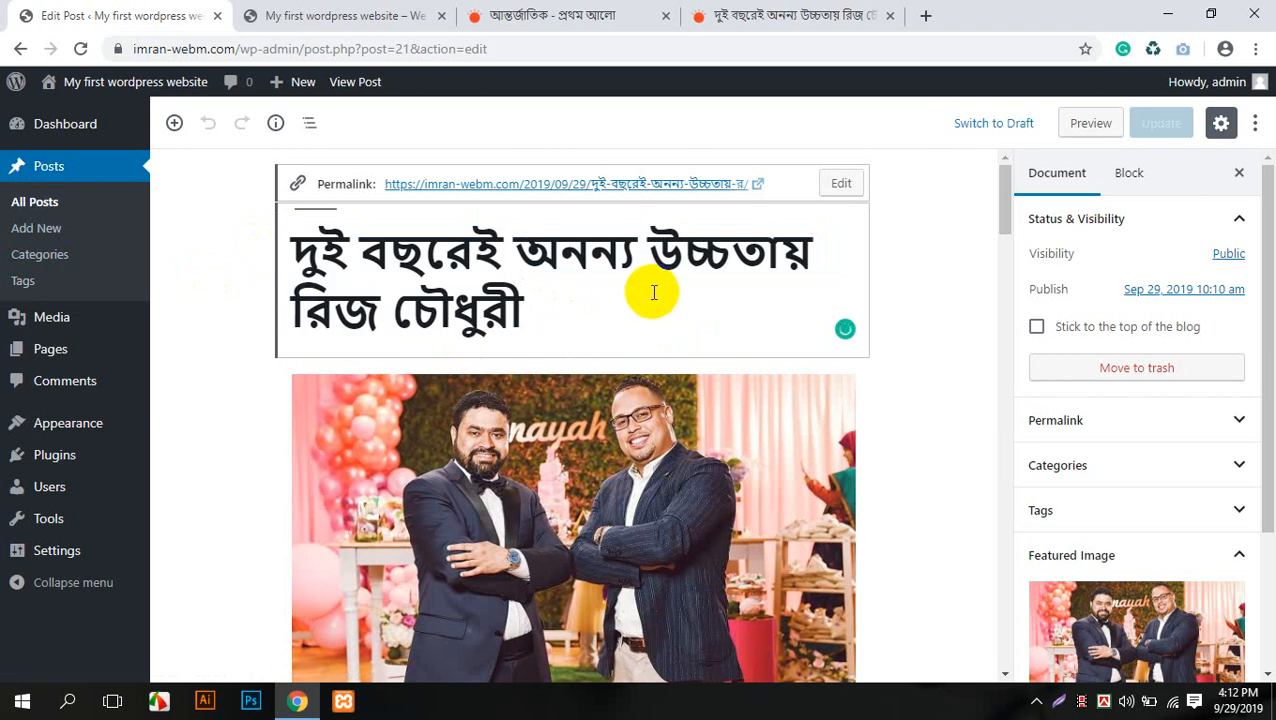
{"action": "left_click", "coordinate": [78, 207]}
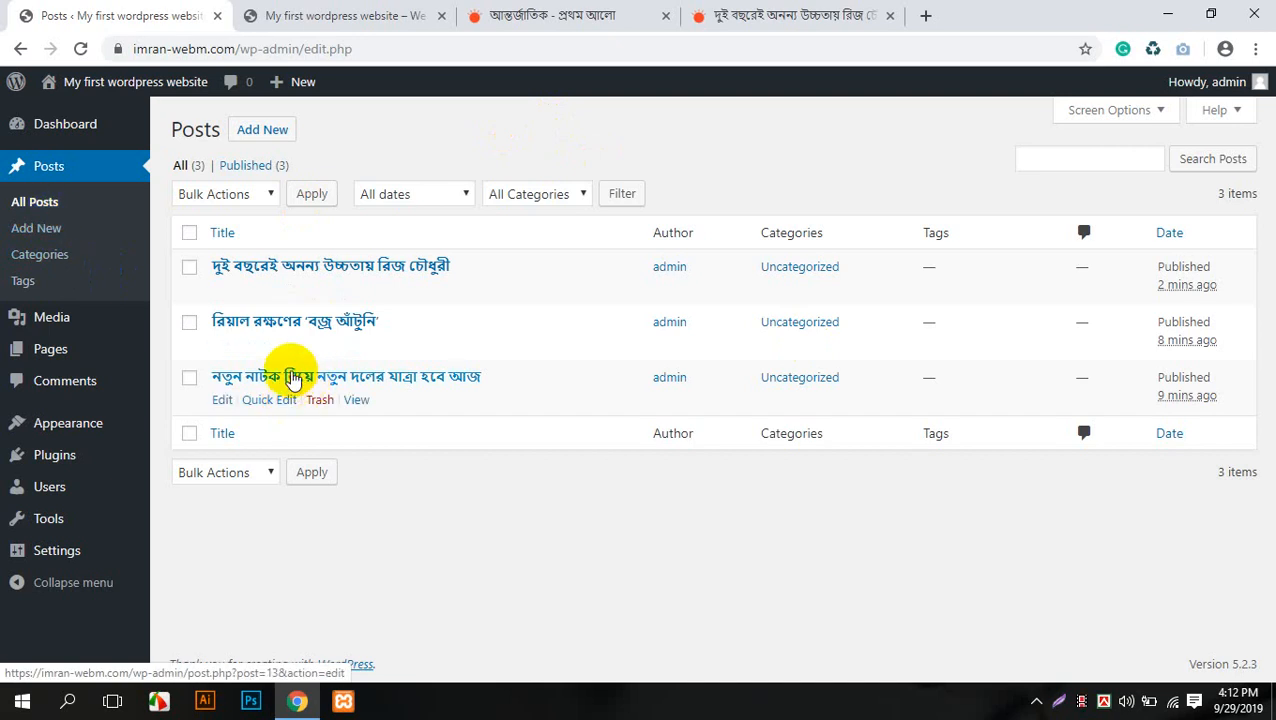
- Open the oldest post, নতুন নাটক নিয়ে নতুন দলের যাত্রা হবে আজ, for editing and remove it from the Uncategorized category
{"action": "left_click", "coordinate": [287, 378]}
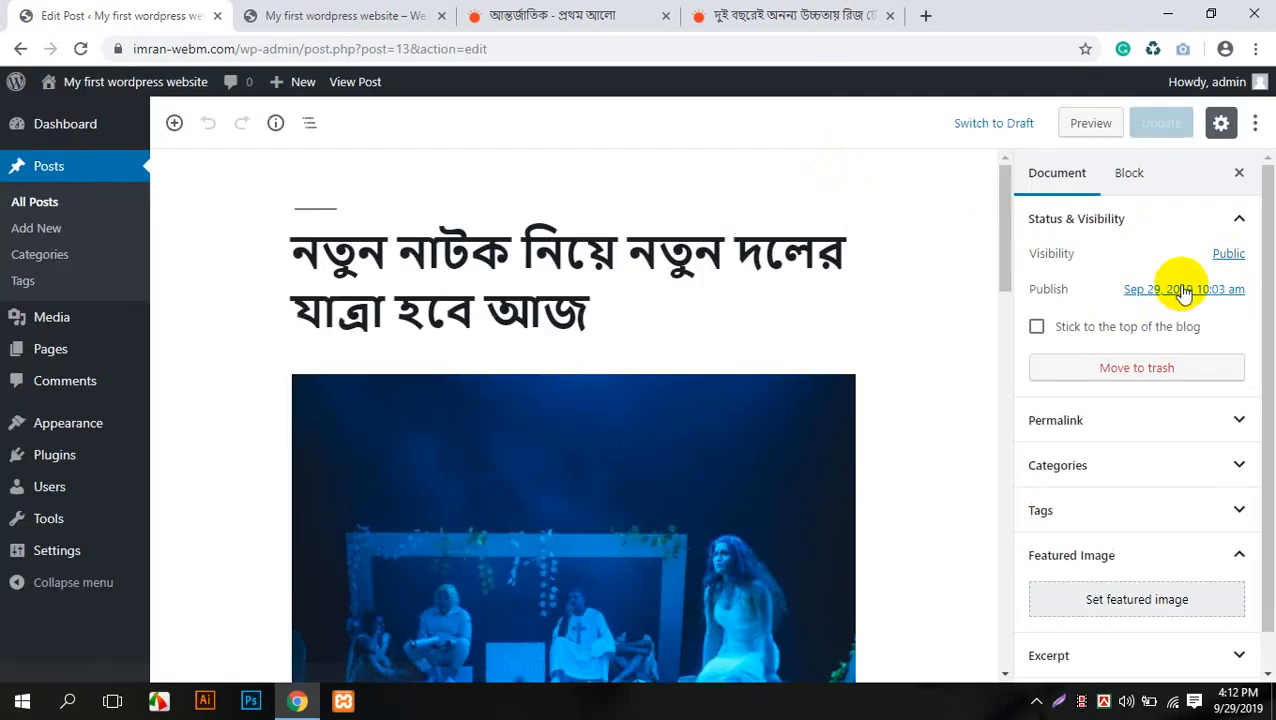
{"action": "scroll", "coordinate": [1176, 290], "scroll_direction": "down", "scroll_amount": 1}
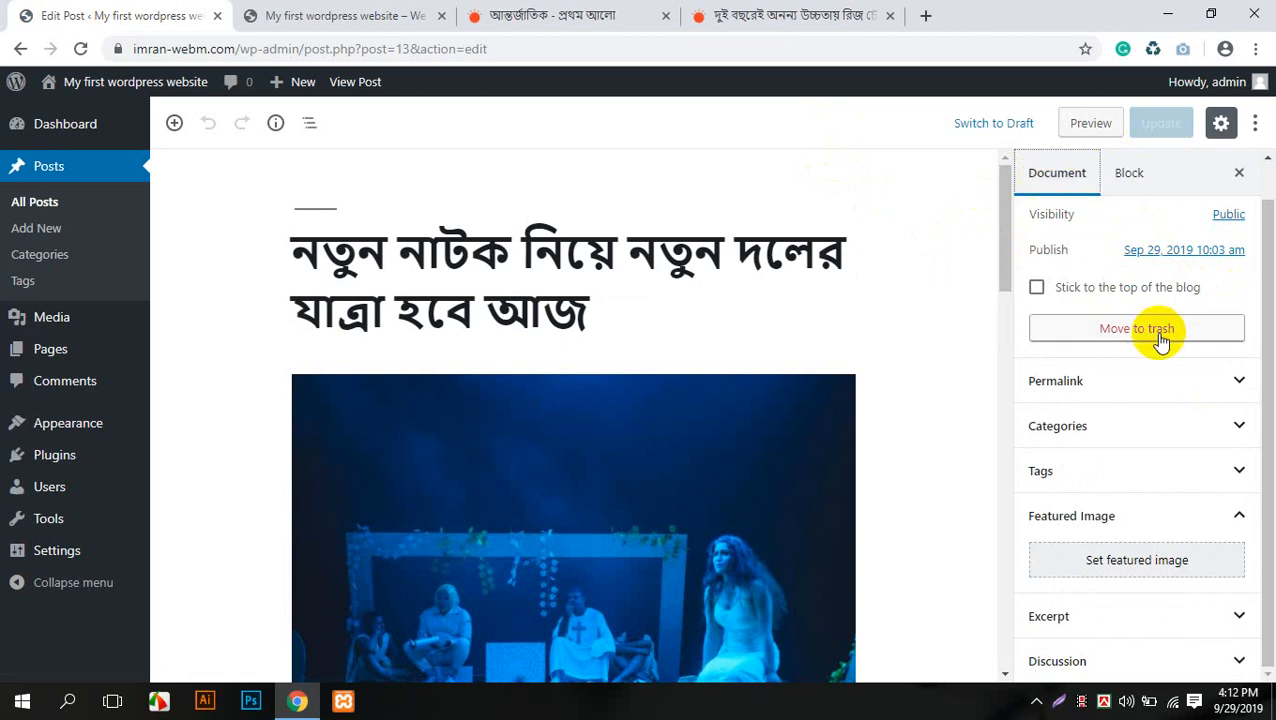
{"action": "left_click", "coordinate": [1200, 516]}
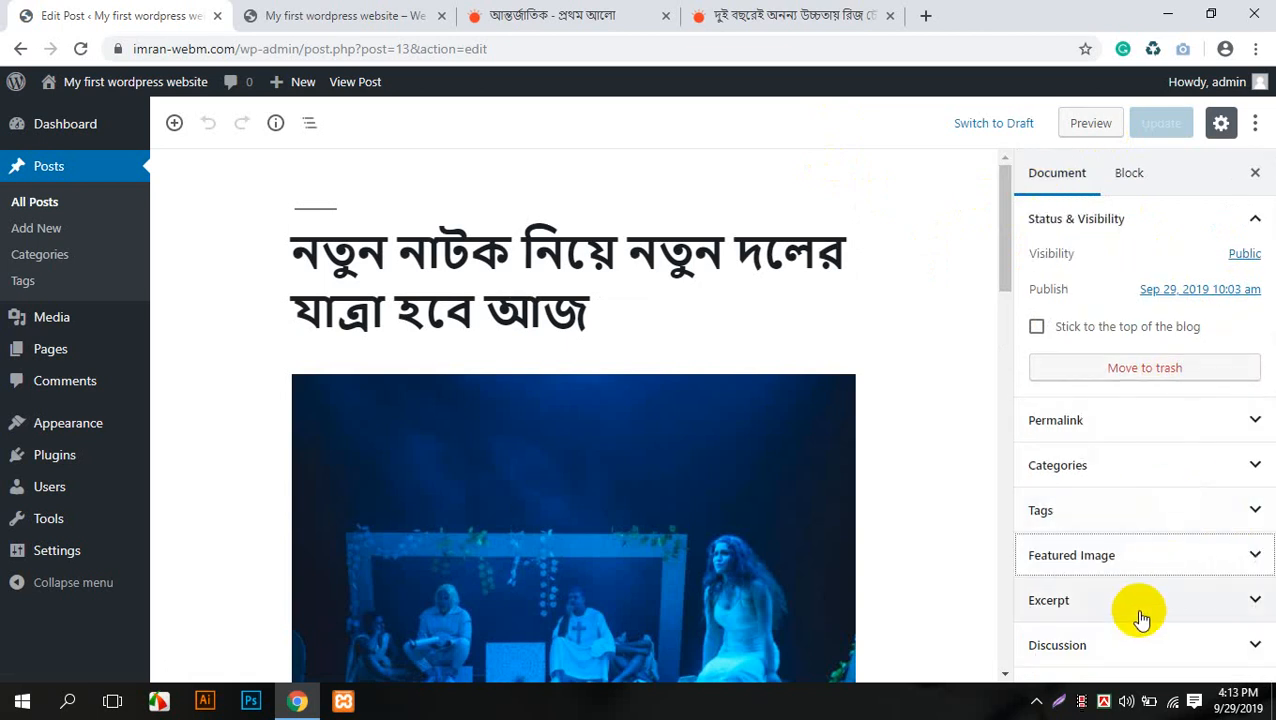
{"action": "left_click", "coordinate": [1186, 475]}
{"action": "left_click", "coordinate": [1037, 444]}
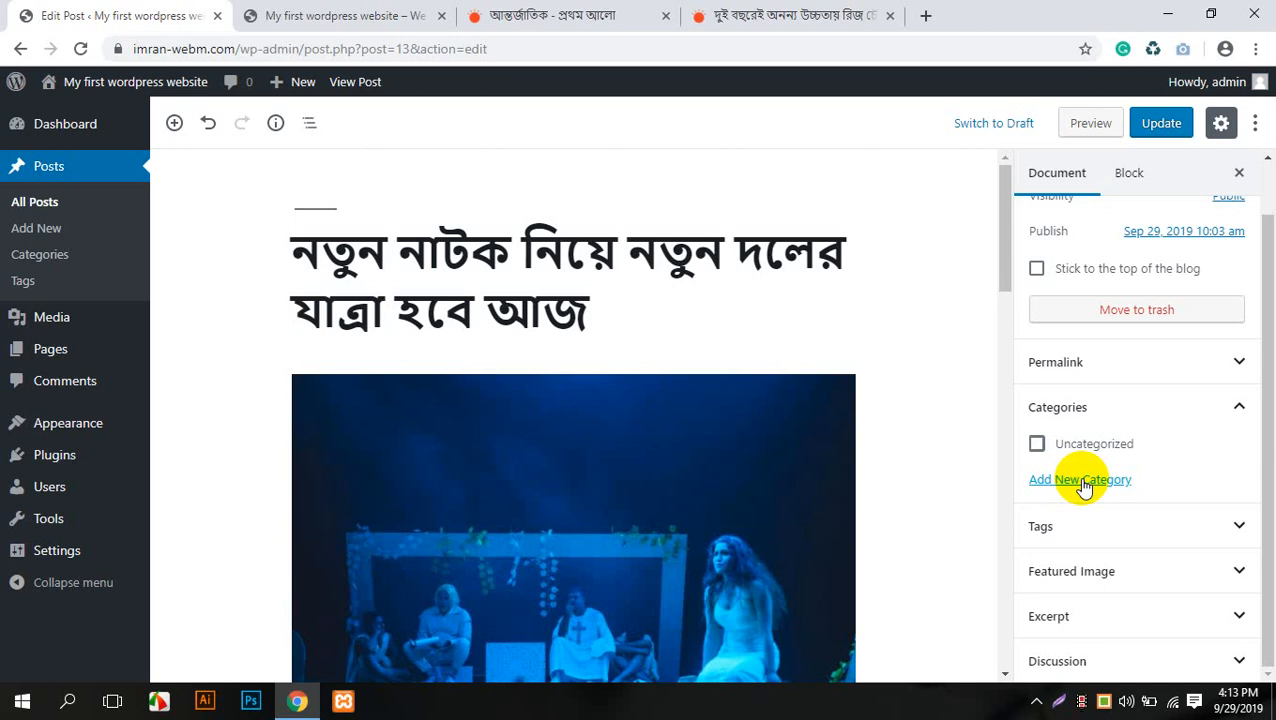
- Create a new category named বাংলাদেশ from within the post's settings
{"action": "left_click", "coordinate": [1120, 482]}
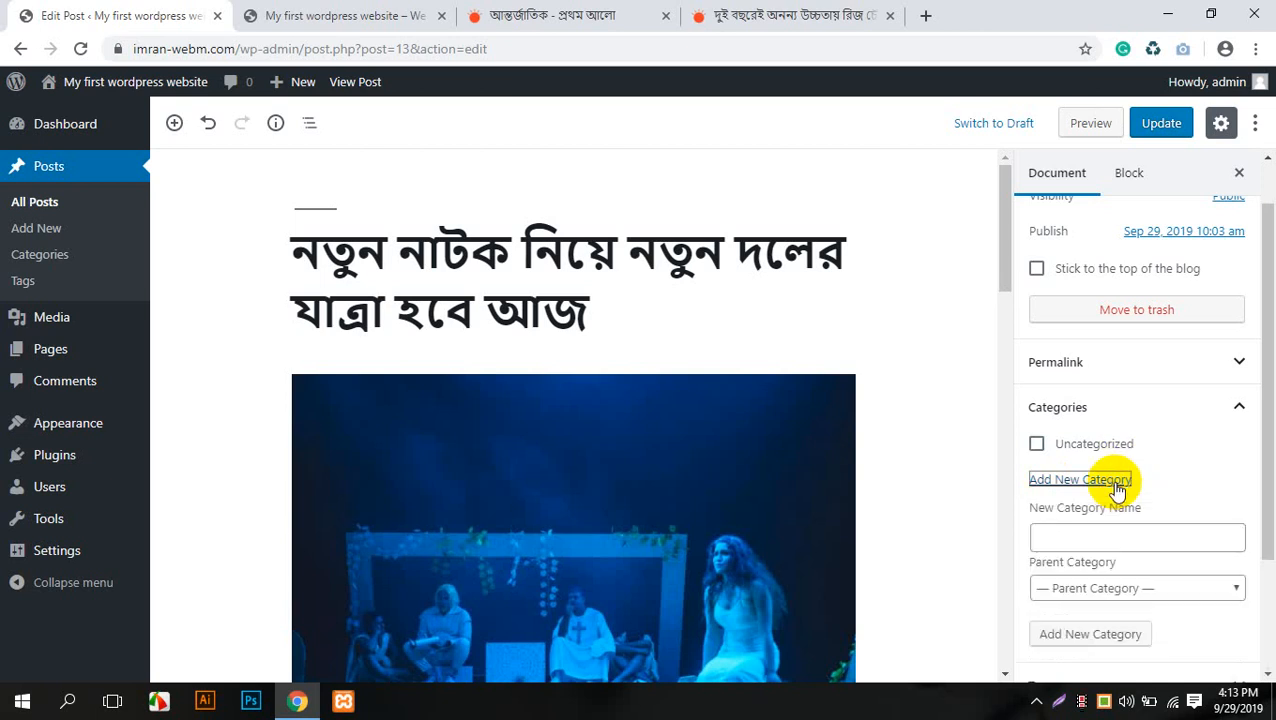
{"action": "left_click", "coordinate": [1139, 541]}
{"action": "type", "text": "বা"}
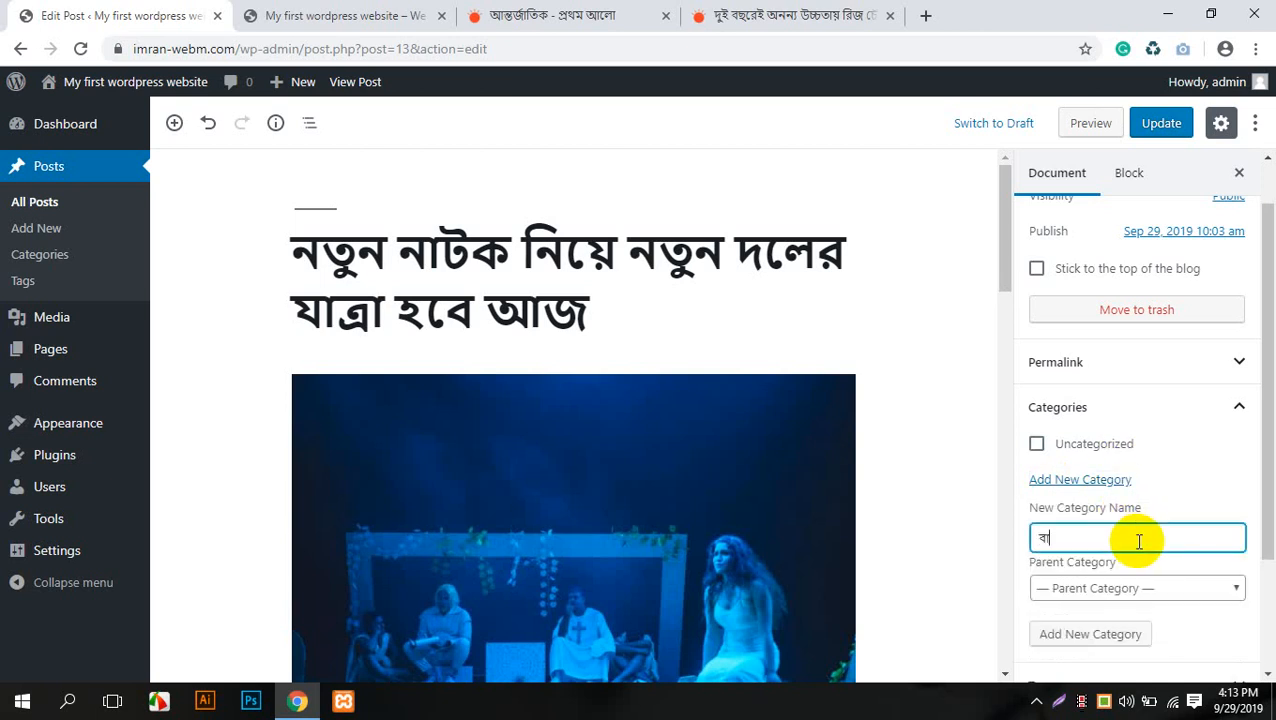
{"action": "type", "text": "ংলাদেশ"}
{"action": "key", "text": "Return"}
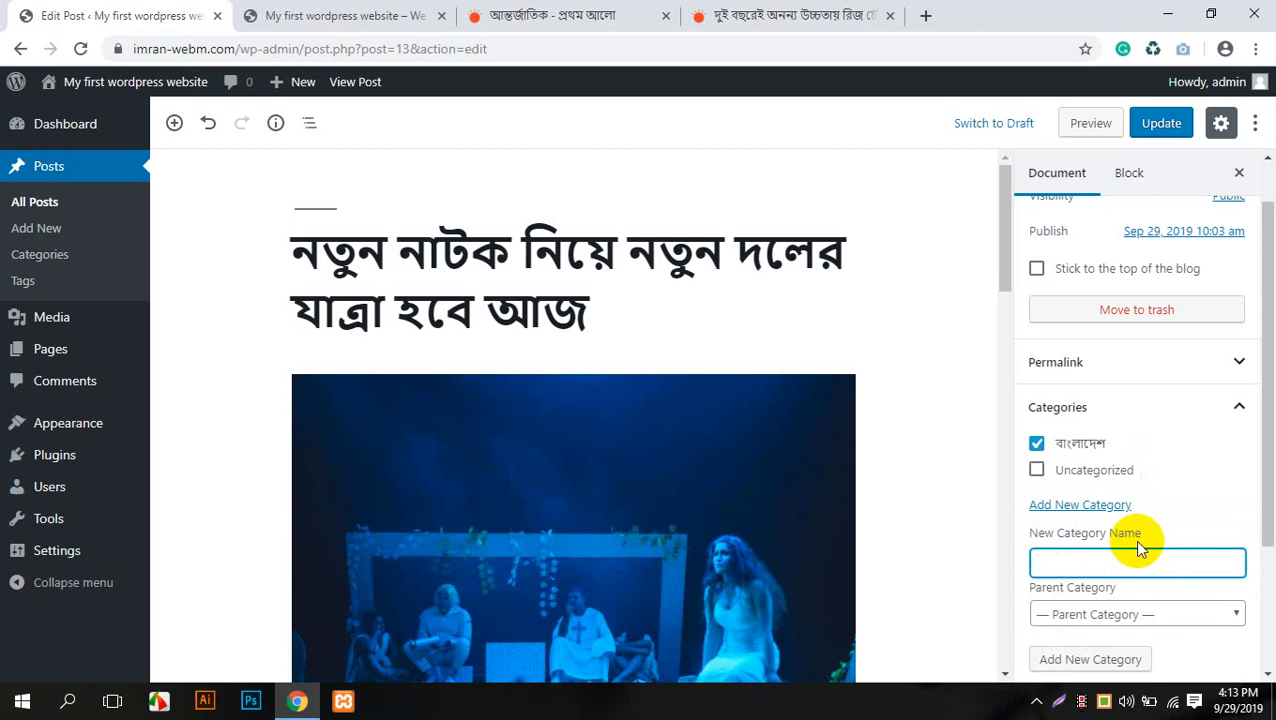
- Add two more categories named আর্ন্তজাতিক and খেলাধুলা
{"action": "type", "text": "আন্তর্জাতিক"}
{"action": "key", "text": "Return"}
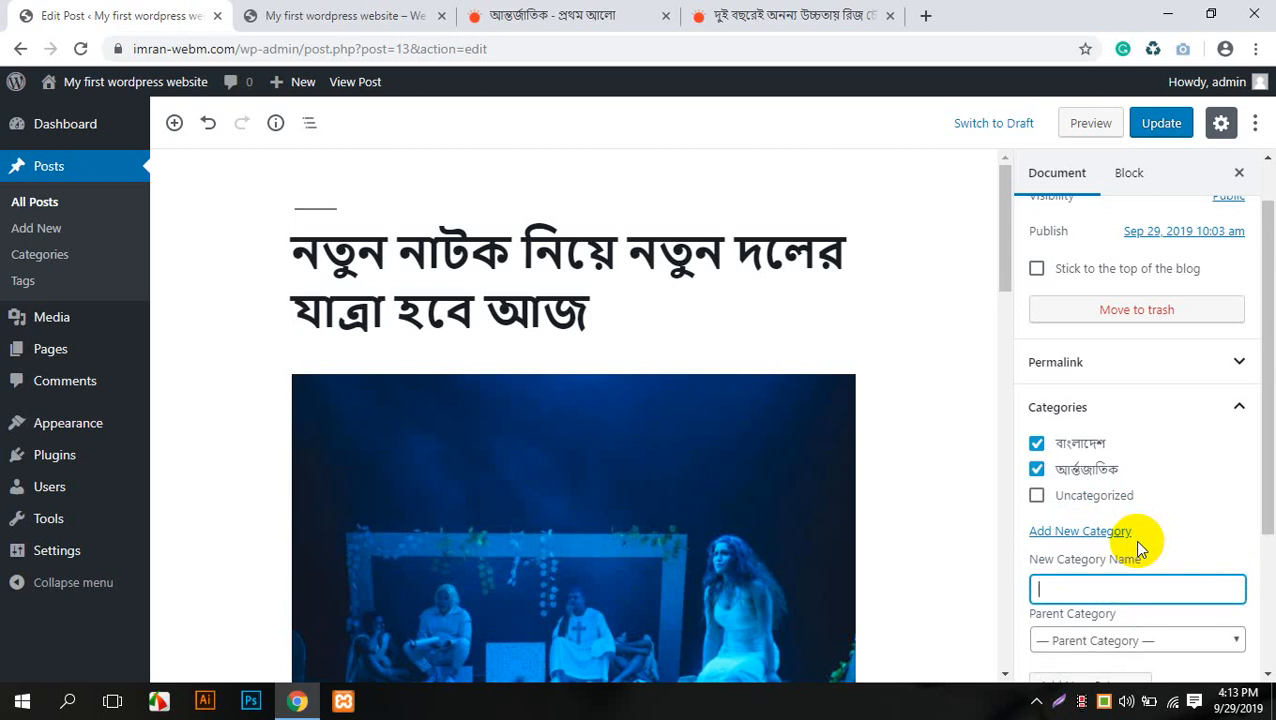
{"action": "type", "text": "খেলাধুলা"}
{"action": "key", "text": "Return"}
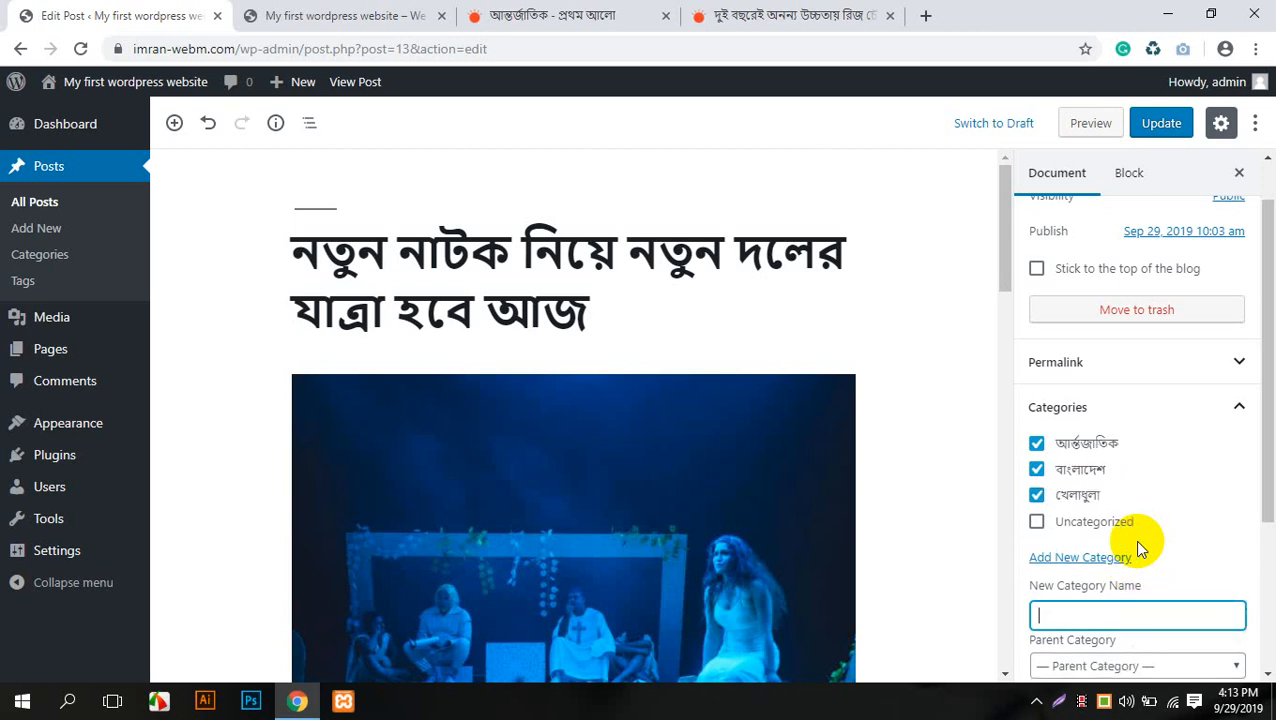
- Add three further categories named রাজনীতি, অর্থনীতি and বিনোদন
{"action": "type", "text": "রাজনীতি"}
{"action": "key", "text": "Return"}
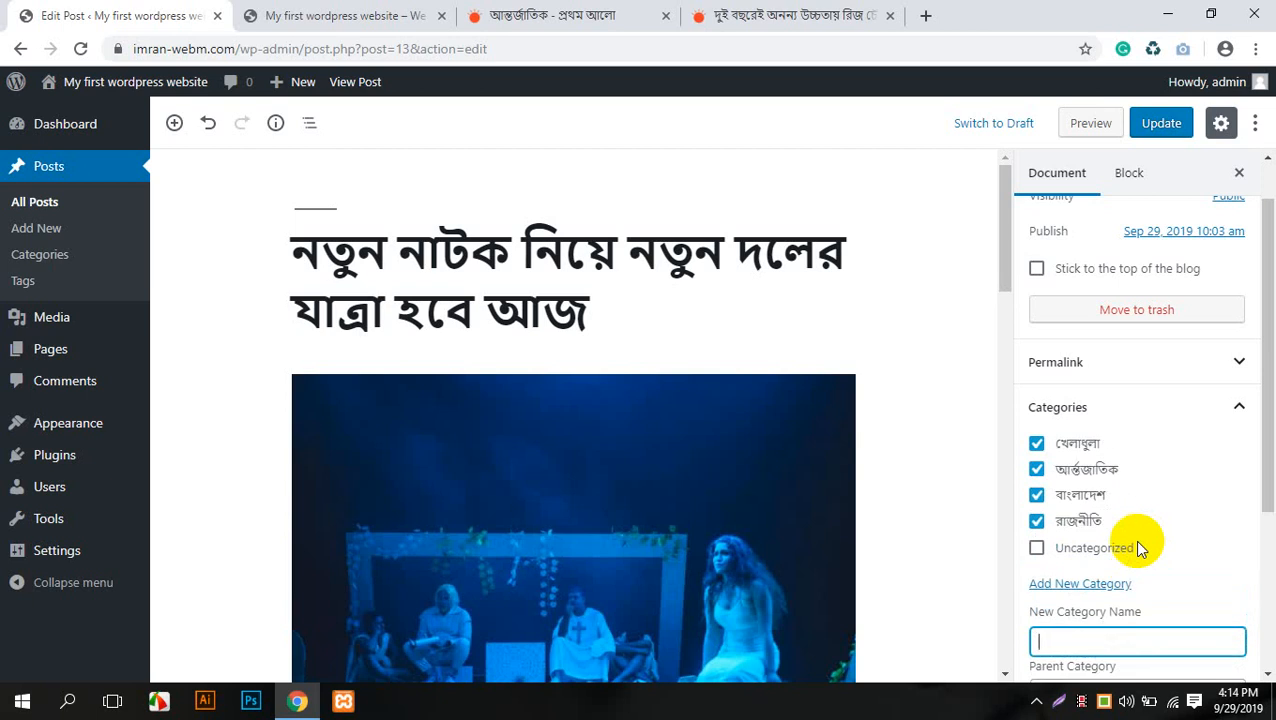
{"action": "type", "text": "অর্থনীতি"}
{"action": "key", "text": "Return"}
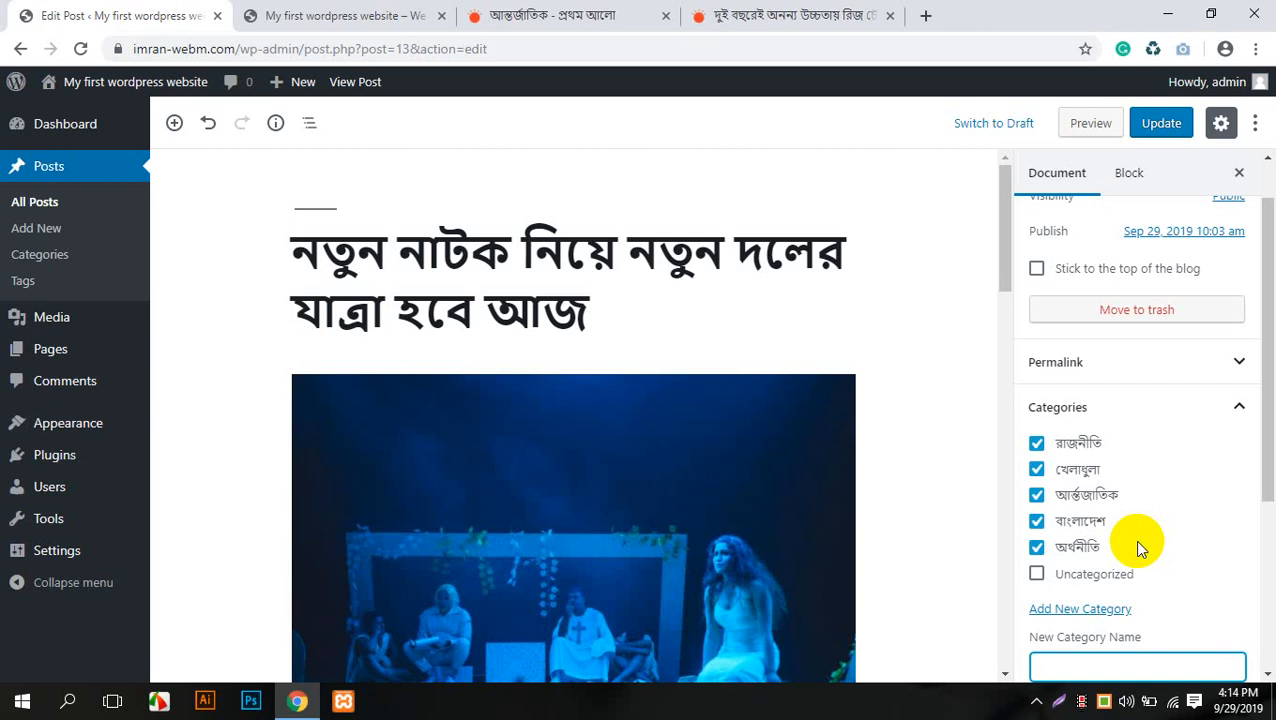
{"action": "type", "text": "বিনোদন"}
{"action": "key", "text": "Return"}
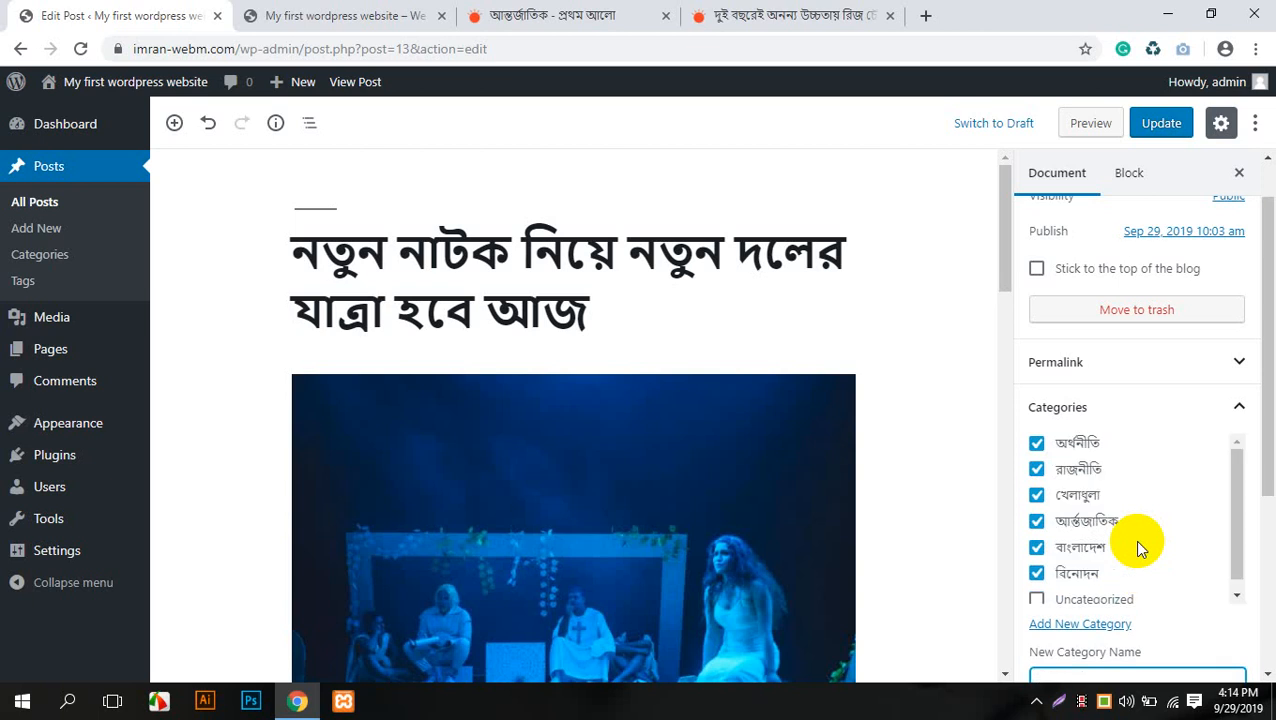
- Add a category named বিজ্ঞান
{"action": "type", "text": "বি"}
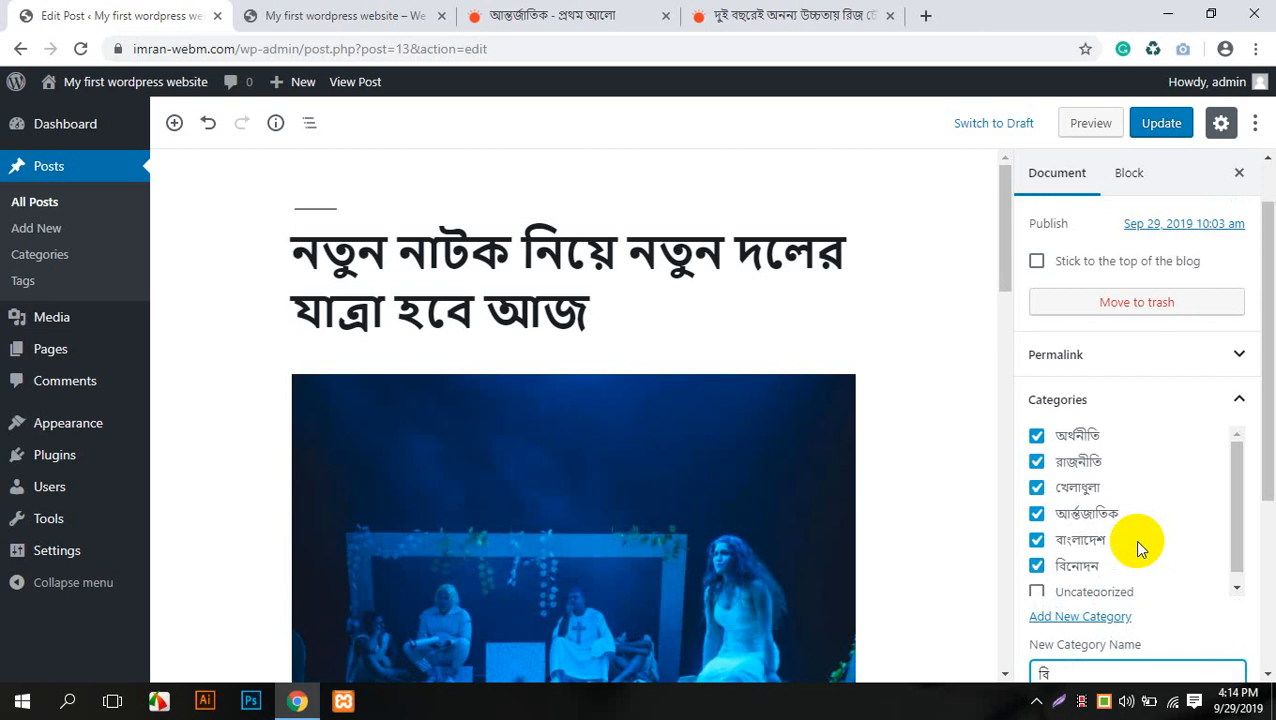
{"action": "scroll", "coordinate": [1137, 546], "scroll_direction": "down", "scroll_amount": 1}
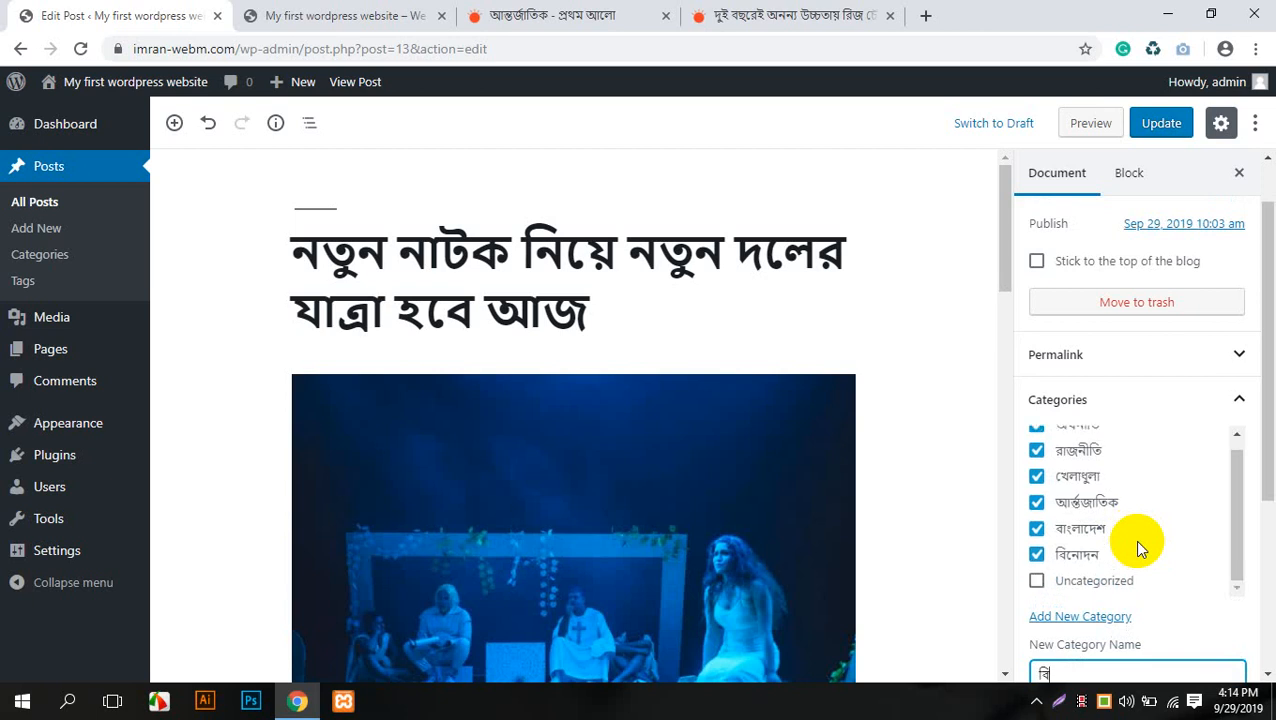
{"action": "type", "text": "জ্ঞ"}
{"action": "scroll", "coordinate": [1137, 545], "scroll_direction": "down", "scroll_amount": 3}
{"action": "type", "text": "া"}
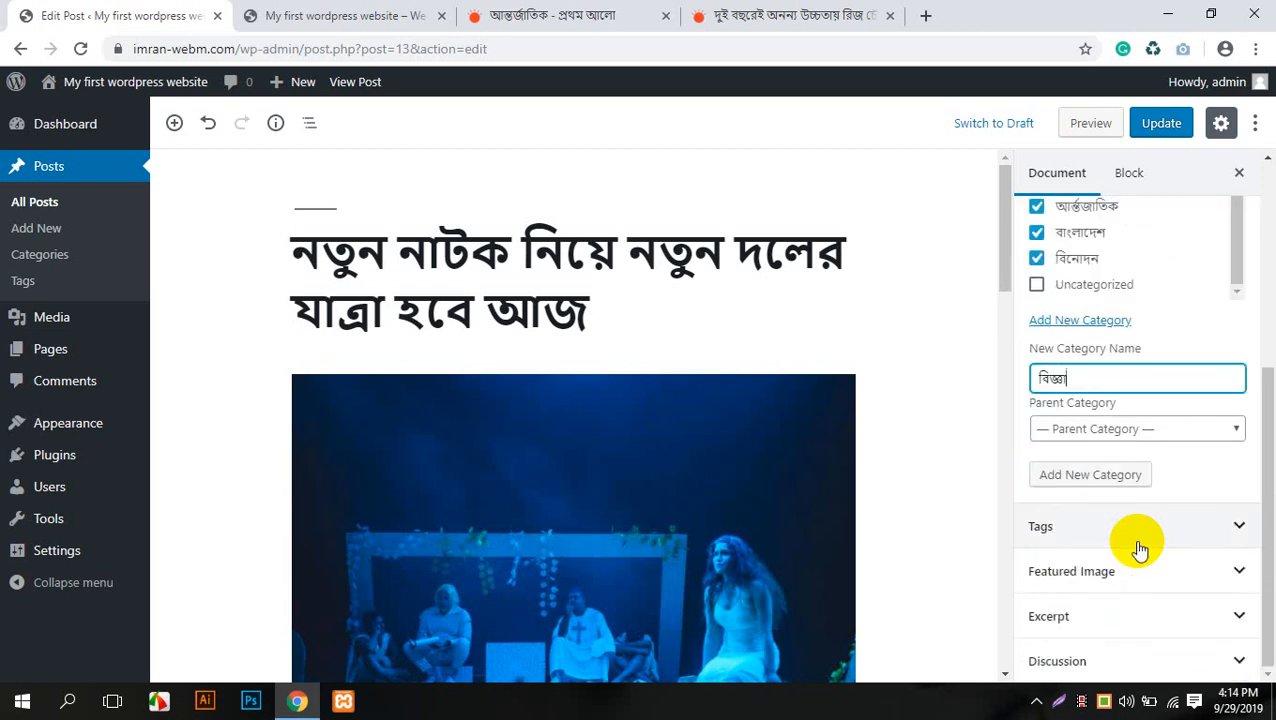
{"action": "type", "text": "ন"}
{"action": "key", "text": "Return"}
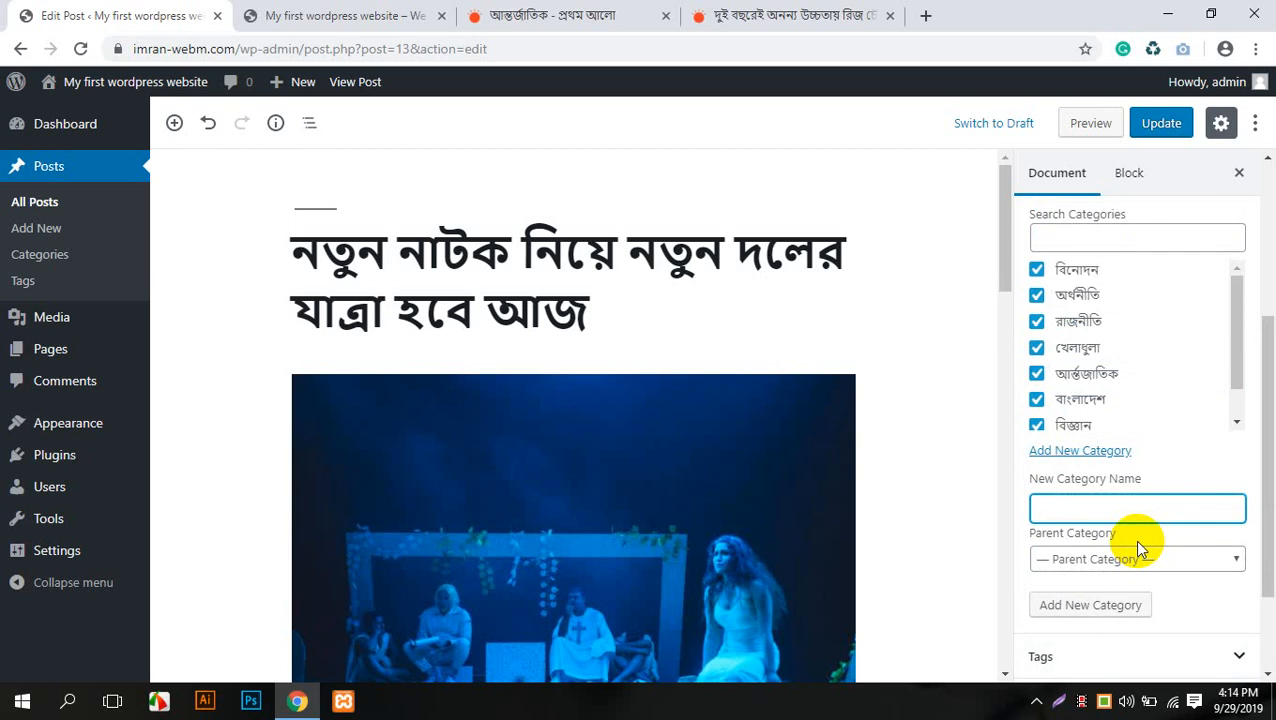
- Deselect all seven newly created categories for this post, from বিজ্ঞান up to বিনোদন
{"action": "scroll", "coordinate": [1114, 480], "scroll_direction": "up", "scroll_amount": 1}
{"action": "scroll", "coordinate": [1114, 480], "scroll_direction": "down", "scroll_amount": 1}
{"action": "scroll", "coordinate": [1114, 480], "scroll_direction": "up", "scroll_amount": 1}
{"action": "scroll", "coordinate": [1114, 480], "scroll_direction": "down", "scroll_amount": 1}
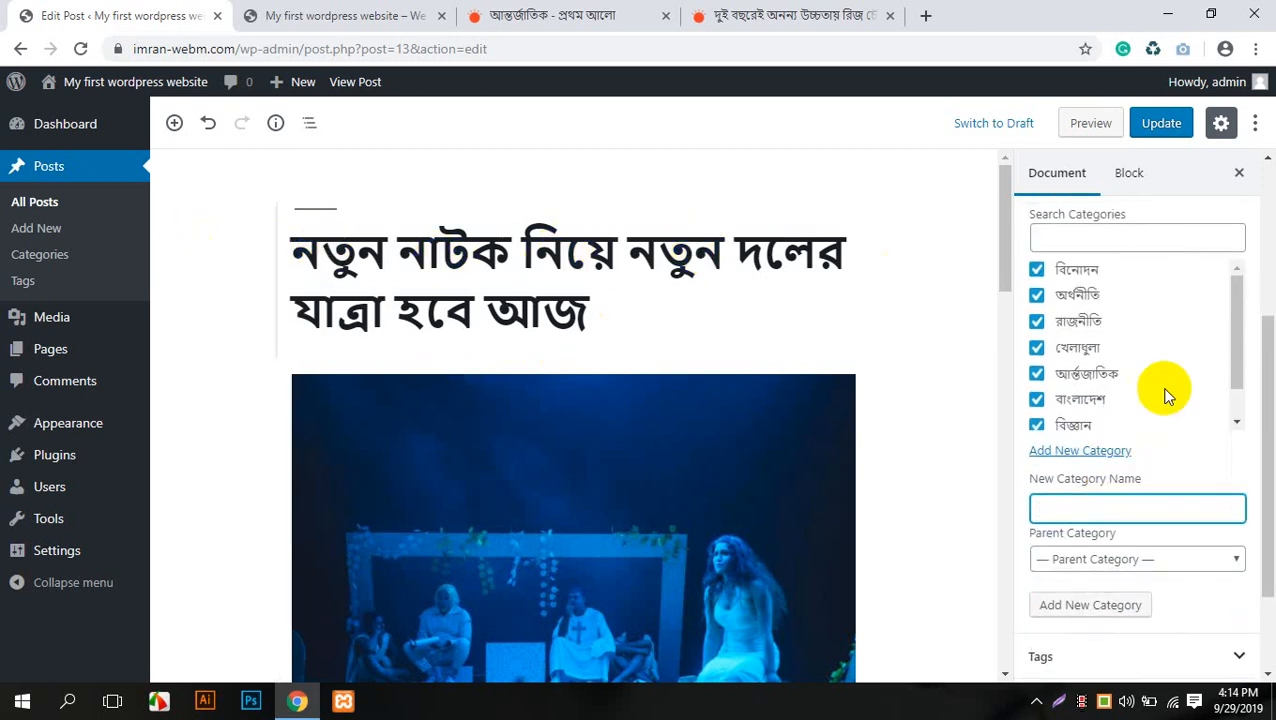
{"action": "left_click", "coordinate": [1074, 425]}
{"action": "left_click", "coordinate": [1084, 399]}
{"action": "left_click", "coordinate": [1088, 373]}
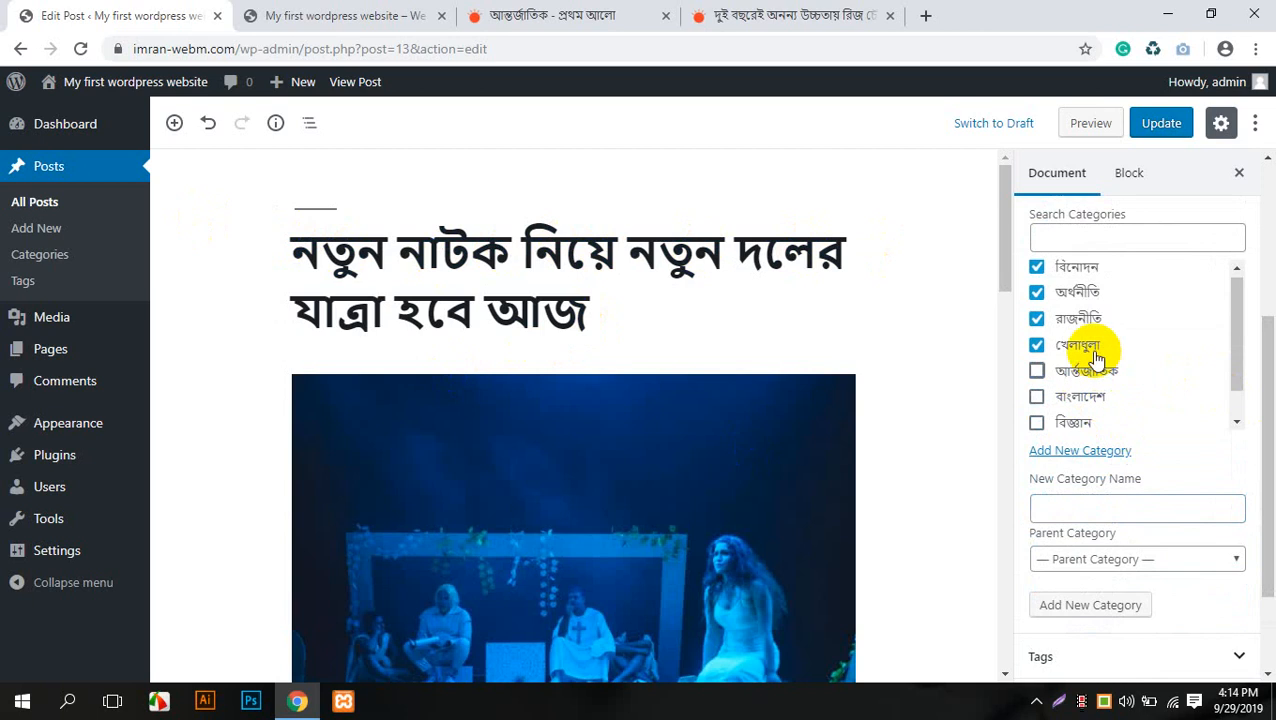
{"action": "left_click", "coordinate": [1088, 346]}
{"action": "left_click", "coordinate": [1080, 318]}
{"action": "left_click", "coordinate": [1080, 292]}
{"action": "left_click", "coordinate": [1084, 266]}
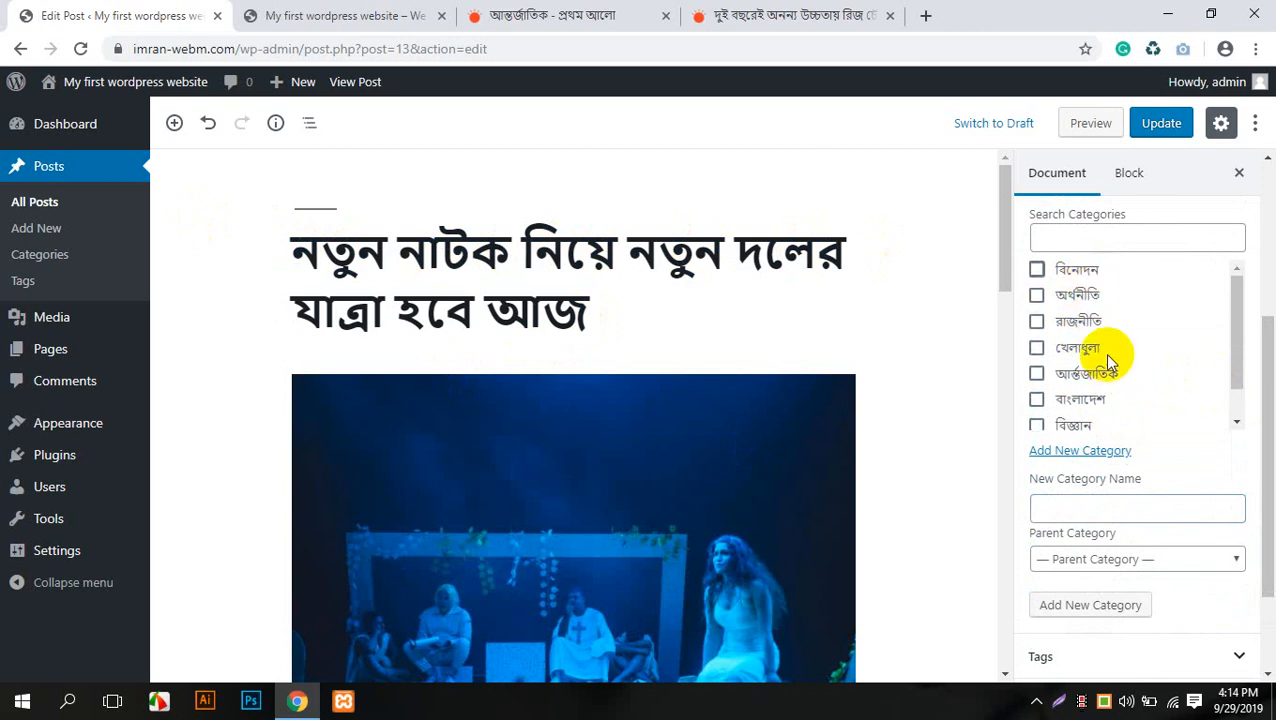
- Assign the post to the categories বিনোদন and বাংলাদেশ and update it
{"action": "scroll", "coordinate": [1110, 356], "scroll_direction": "down", "scroll_amount": 1}
{"action": "scroll", "coordinate": [1105, 350], "scroll_direction": "up", "scroll_amount": 1}
{"action": "left_click", "coordinate": [1088, 272]}
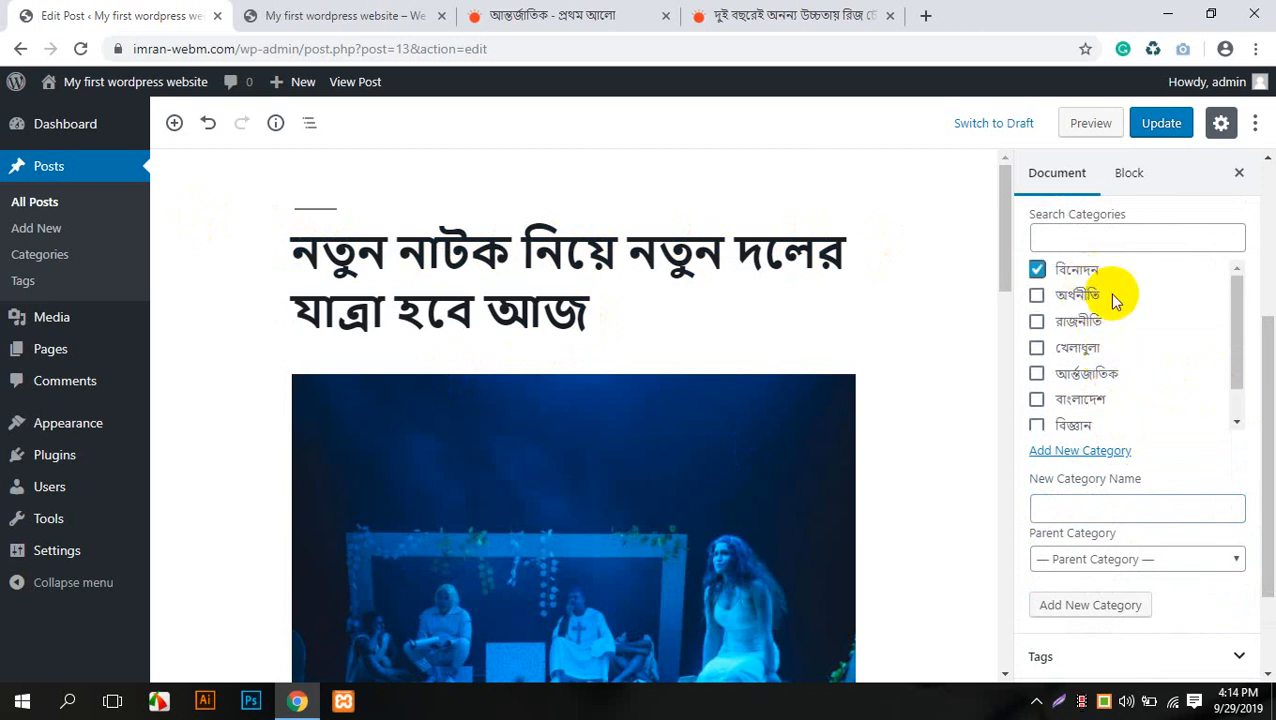
{"action": "left_click", "coordinate": [1088, 405]}
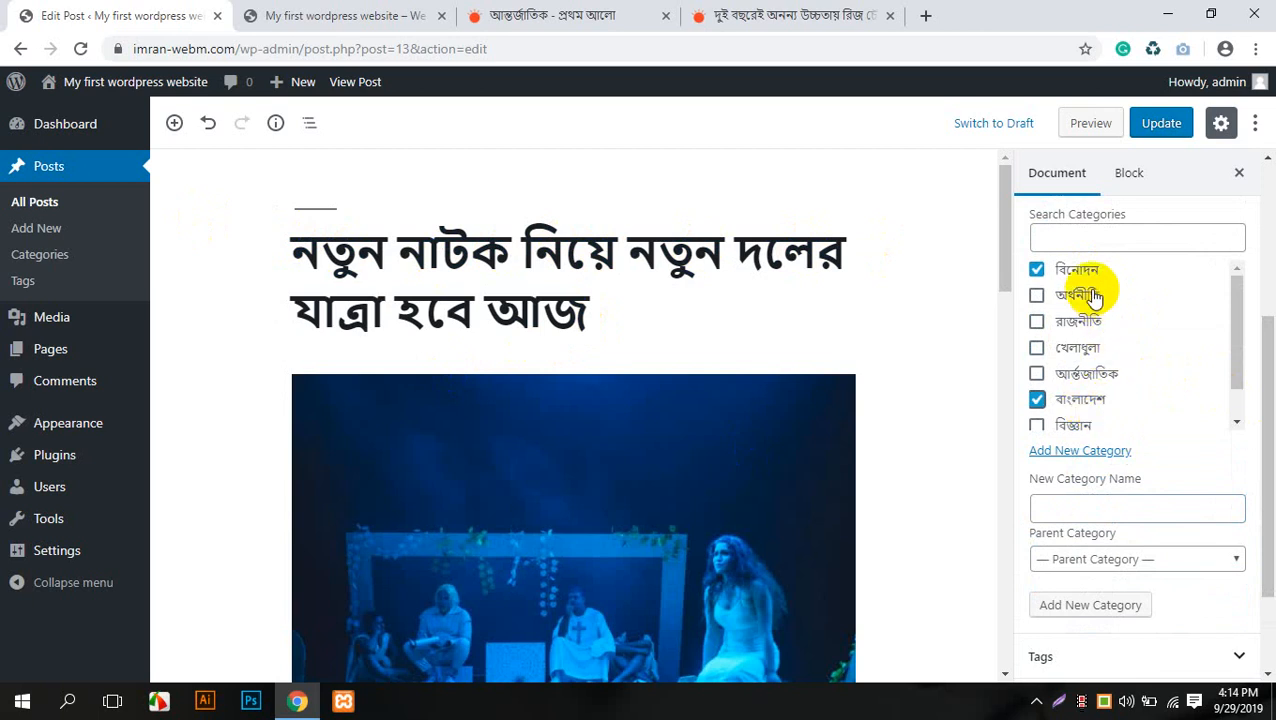
{"action": "scroll", "coordinate": [1139, 356], "scroll_direction": "up", "scroll_amount": 3}
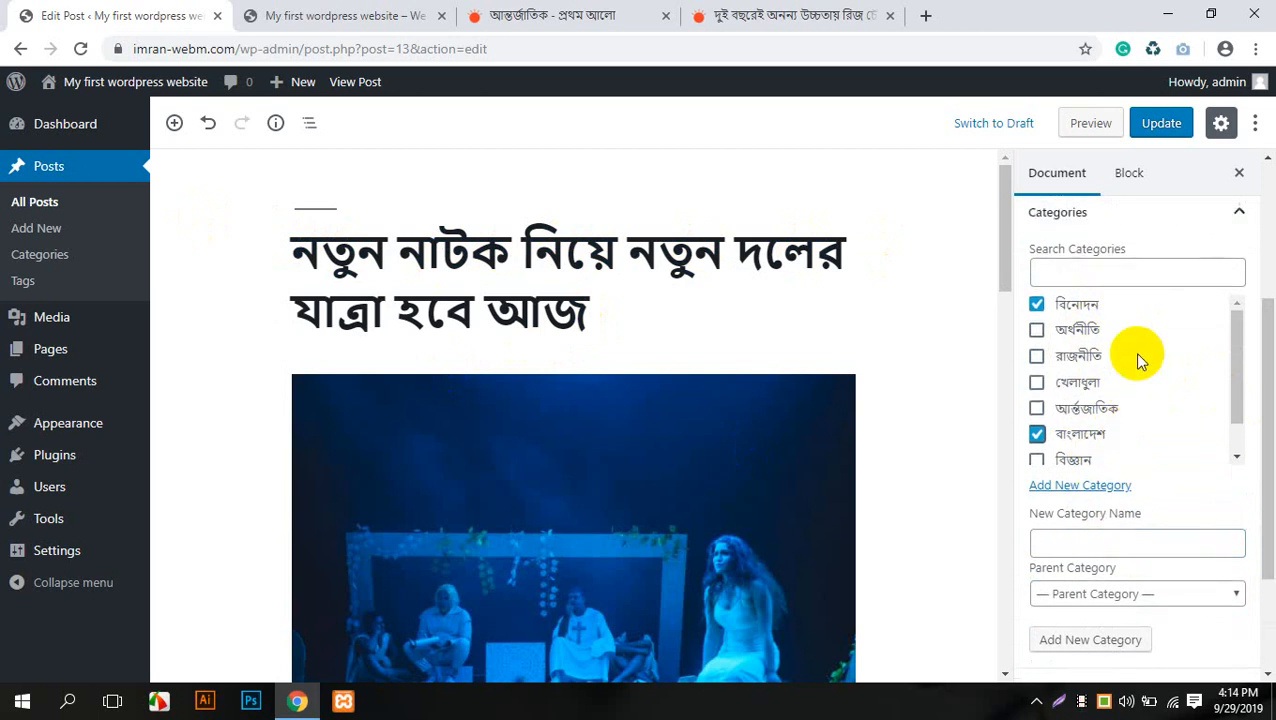
{"action": "left_click", "coordinate": [1163, 122]}
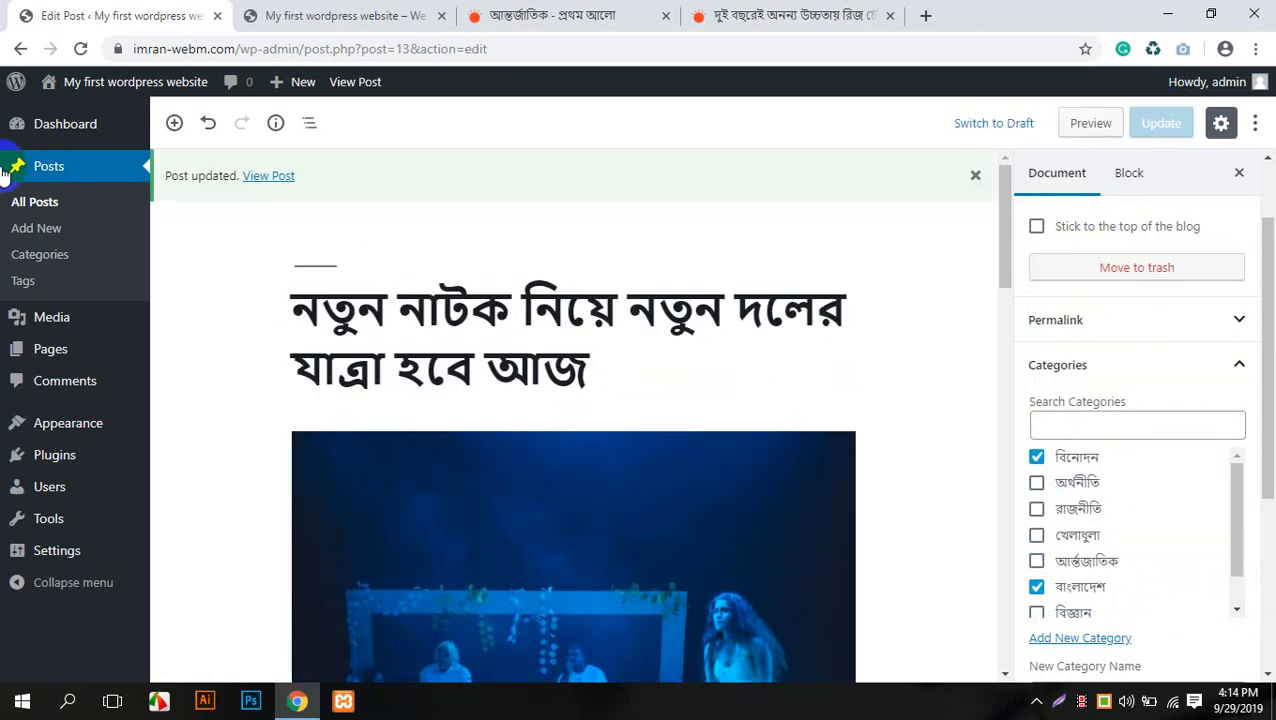
- From the list of all posts, quick-edit রিয়াল রক্ষণের ‘বজ্র আঁটুনি’, replacing Uncategorized with খেলাধুলা and বিনোদন, and update it
{"action": "left_click", "coordinate": [45, 203]}
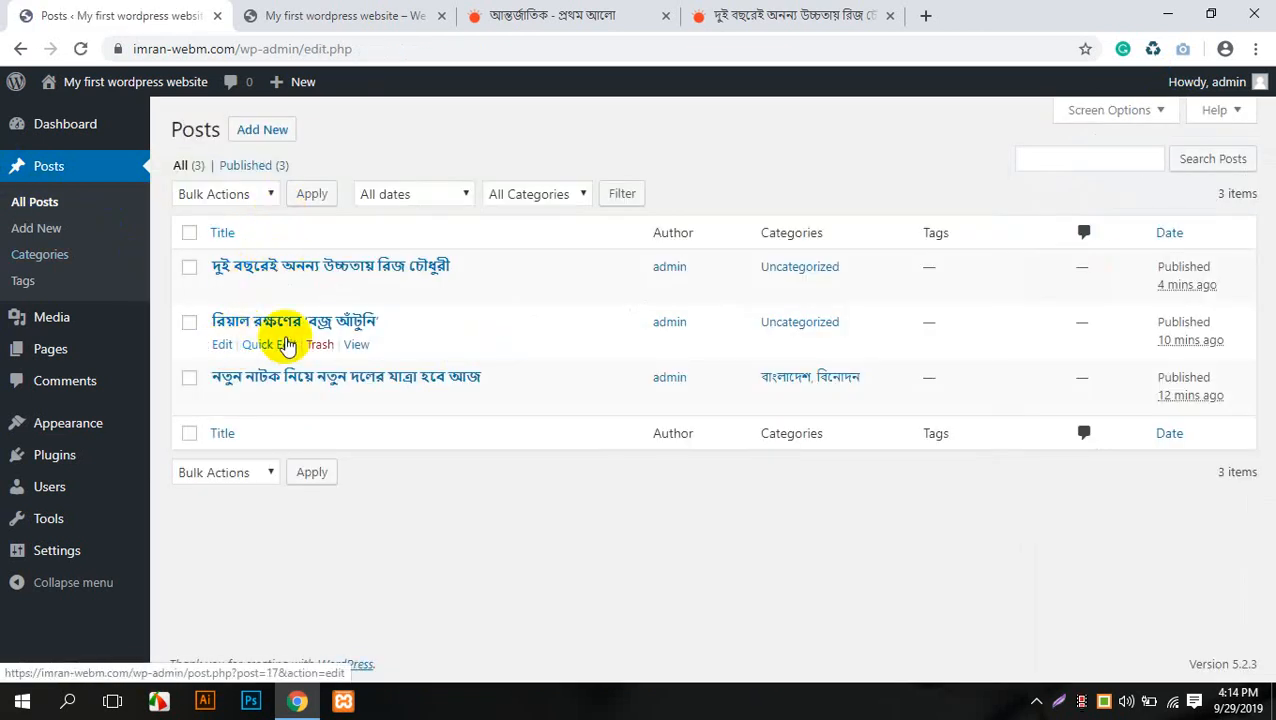
{"action": "left_click", "coordinate": [283, 341]}
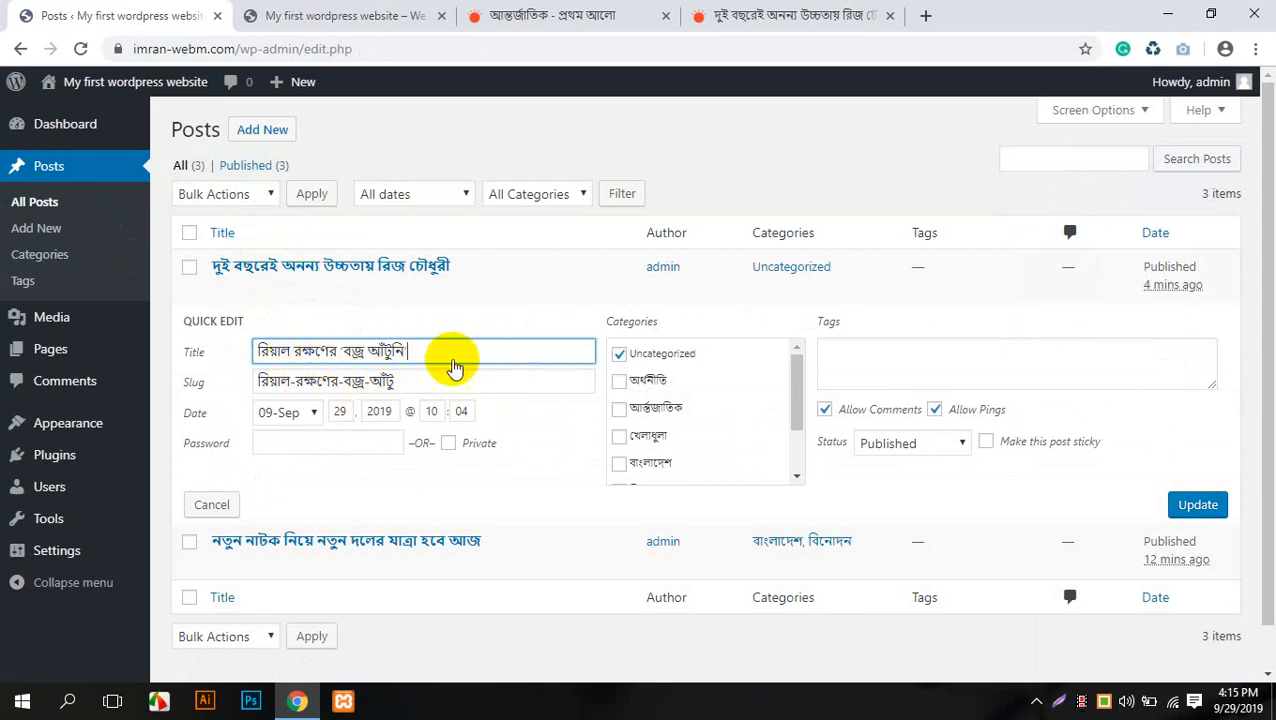
{"action": "left_click", "coordinate": [638, 357]}
{"action": "scroll", "coordinate": [665, 405], "scroll_direction": "down", "scroll_amount": 2}
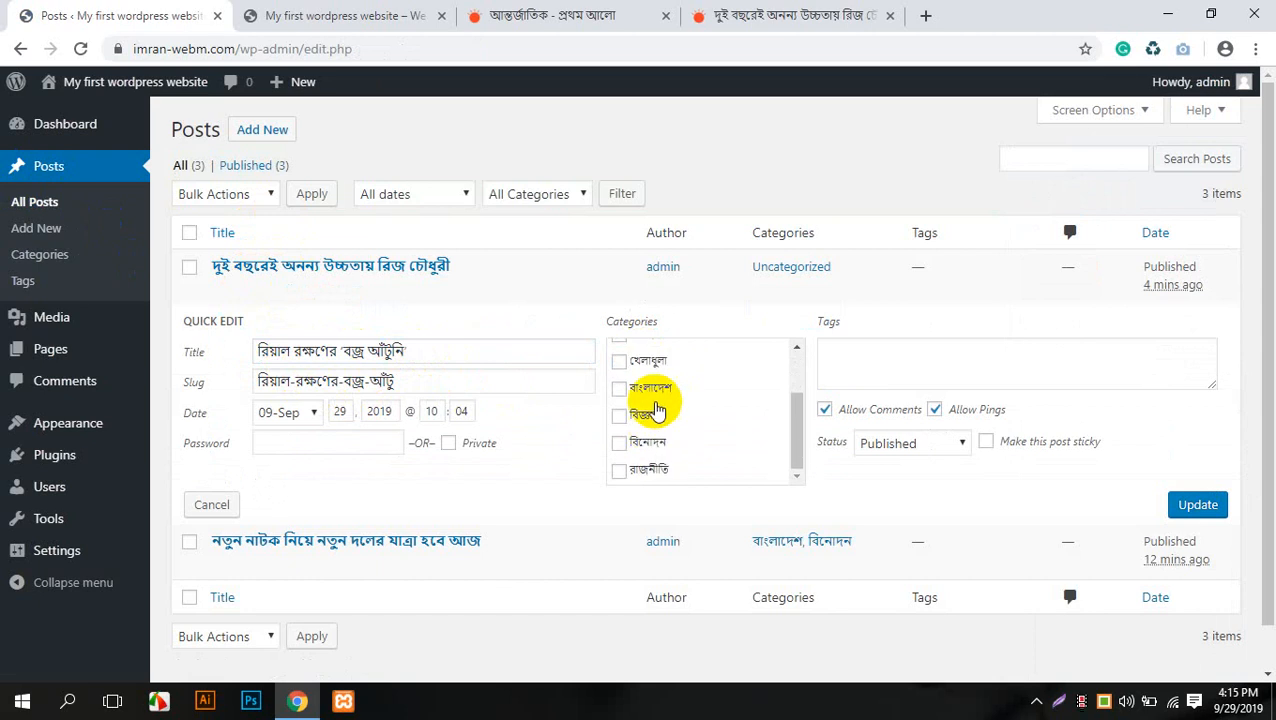
{"action": "left_click", "coordinate": [643, 372]}
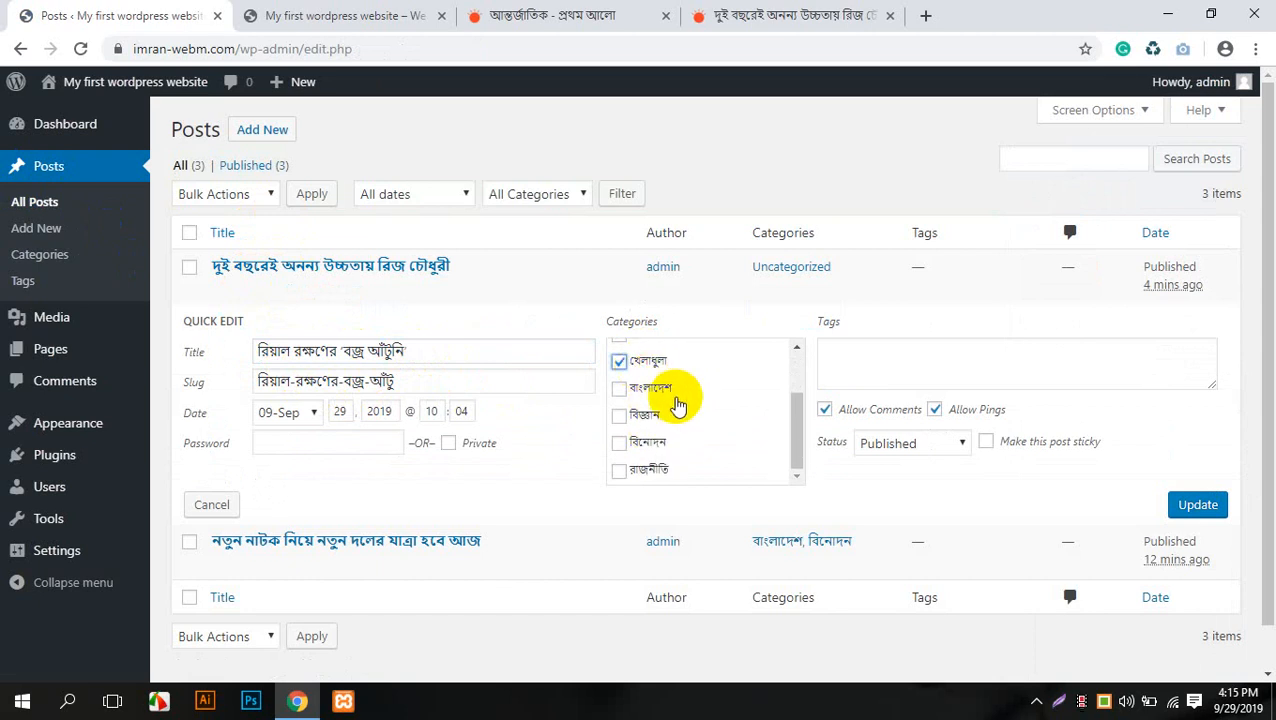
{"action": "scroll", "coordinate": [680, 413], "scroll_direction": "down", "scroll_amount": 1}
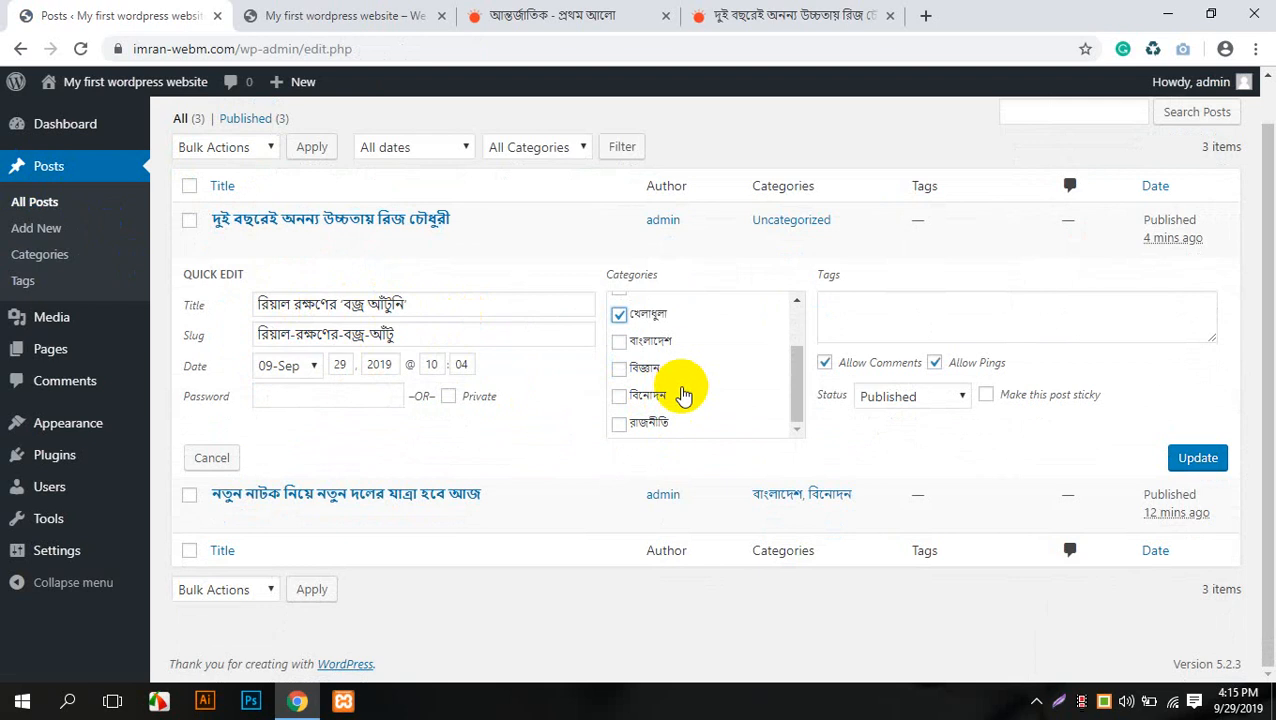
{"action": "scroll", "coordinate": [683, 392], "scroll_direction": "up", "scroll_amount": 2}
{"action": "scroll", "coordinate": [683, 394], "scroll_direction": "down", "scroll_amount": 2}
{"action": "left_click", "coordinate": [642, 398]}
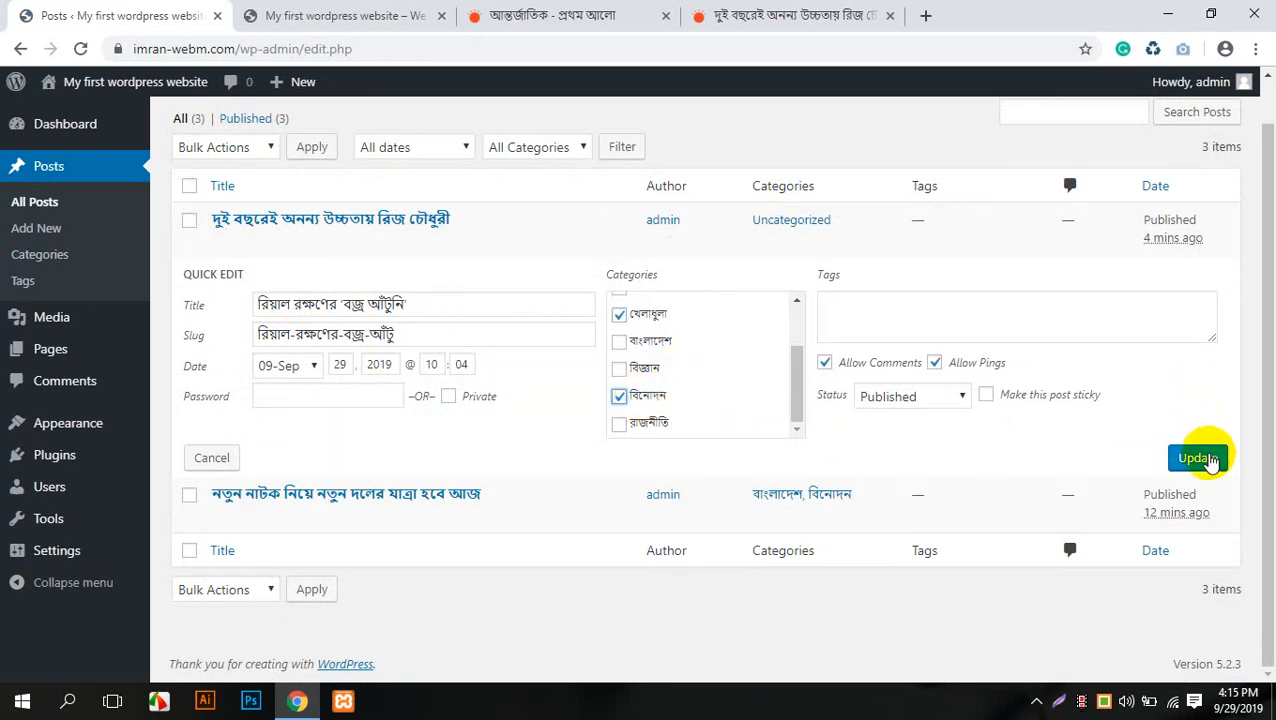
{"action": "left_click", "coordinate": [1200, 457]}
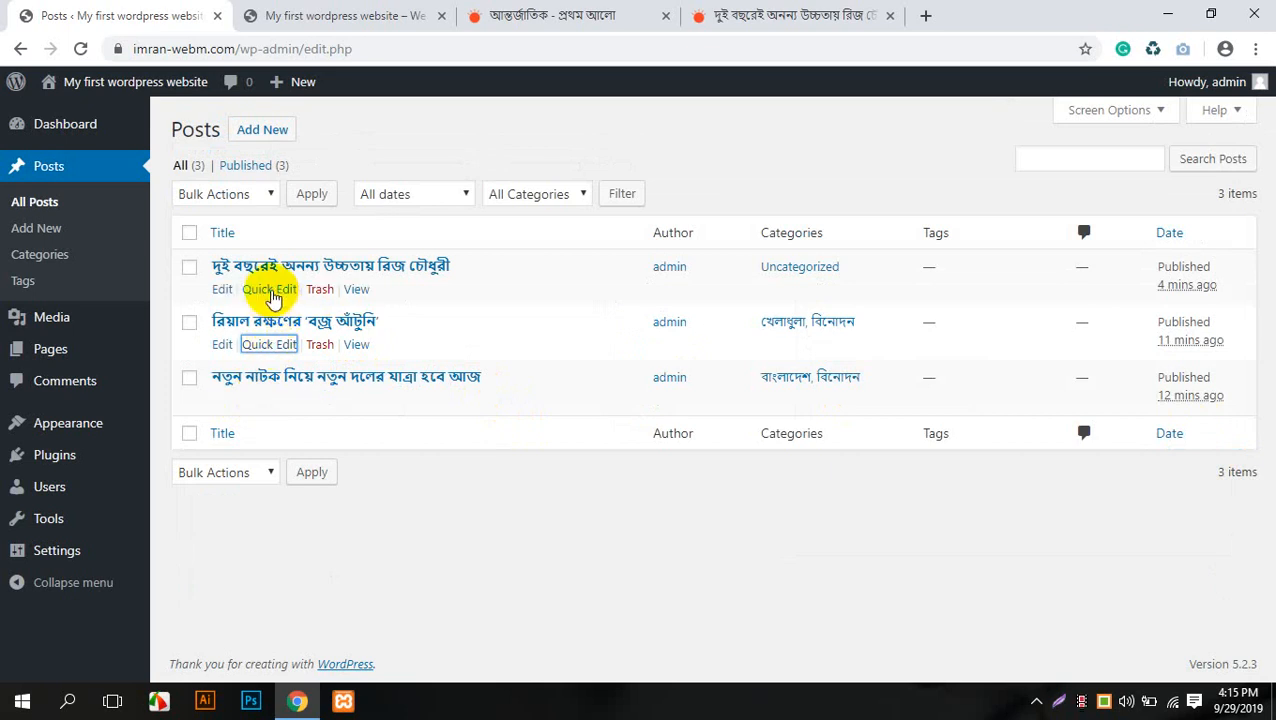
- Open the newest post in the list for quick editing and deselect its Uncategorized category
{"action": "left_click", "coordinate": [269, 289]}
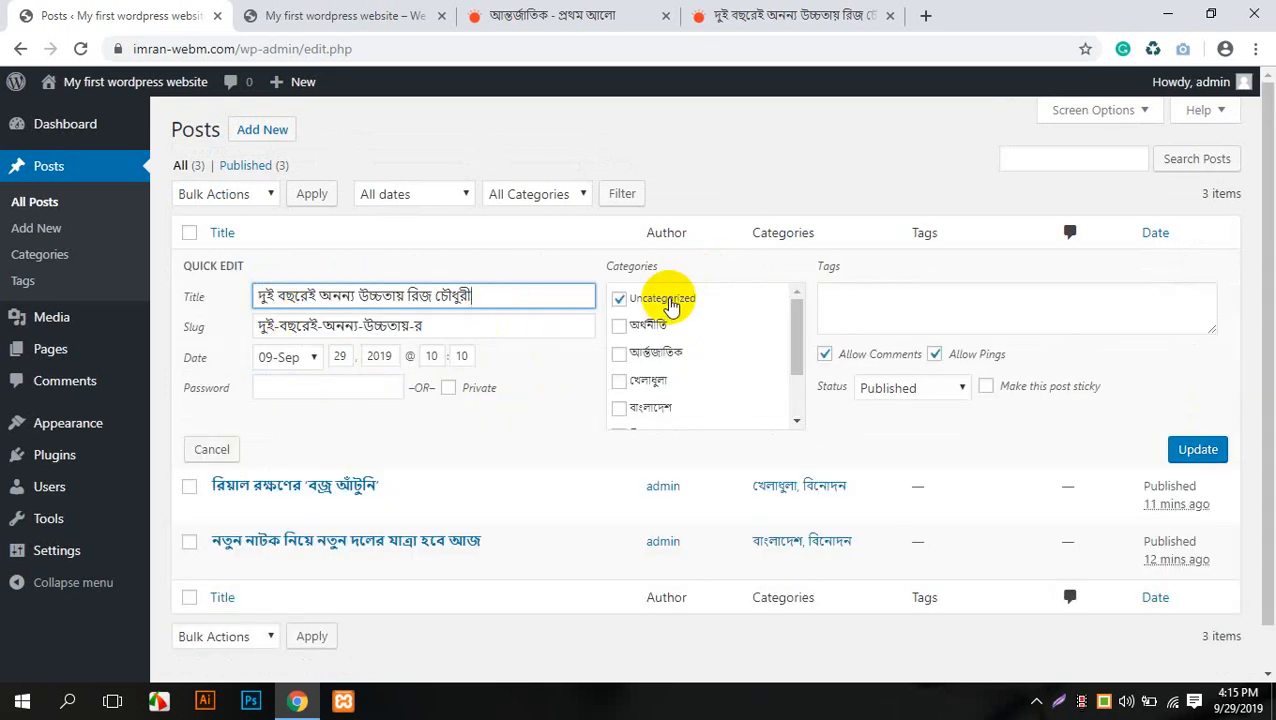
{"action": "left_click", "coordinate": [625, 298]}
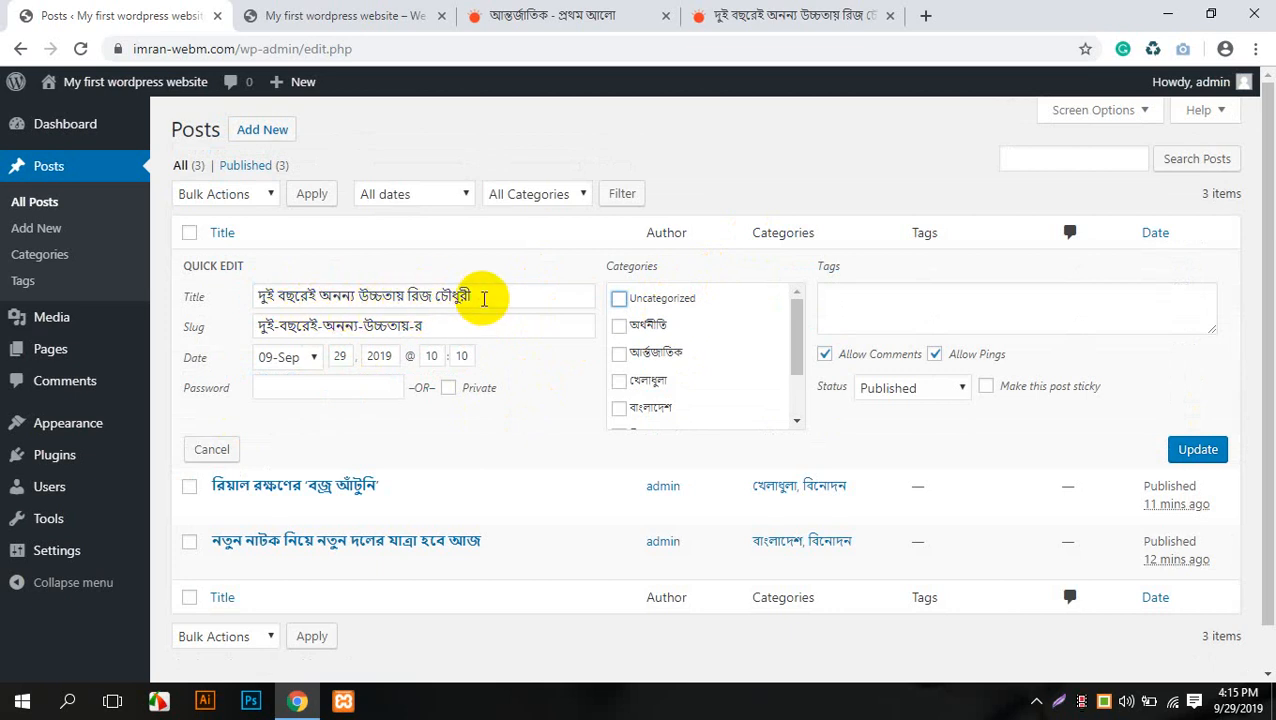
{"action": "scroll", "coordinate": [743, 313], "scroll_direction": "down", "scroll_amount": 1}
{"action": "scroll", "coordinate": [730, 318], "scroll_direction": "down", "scroll_amount": 2}
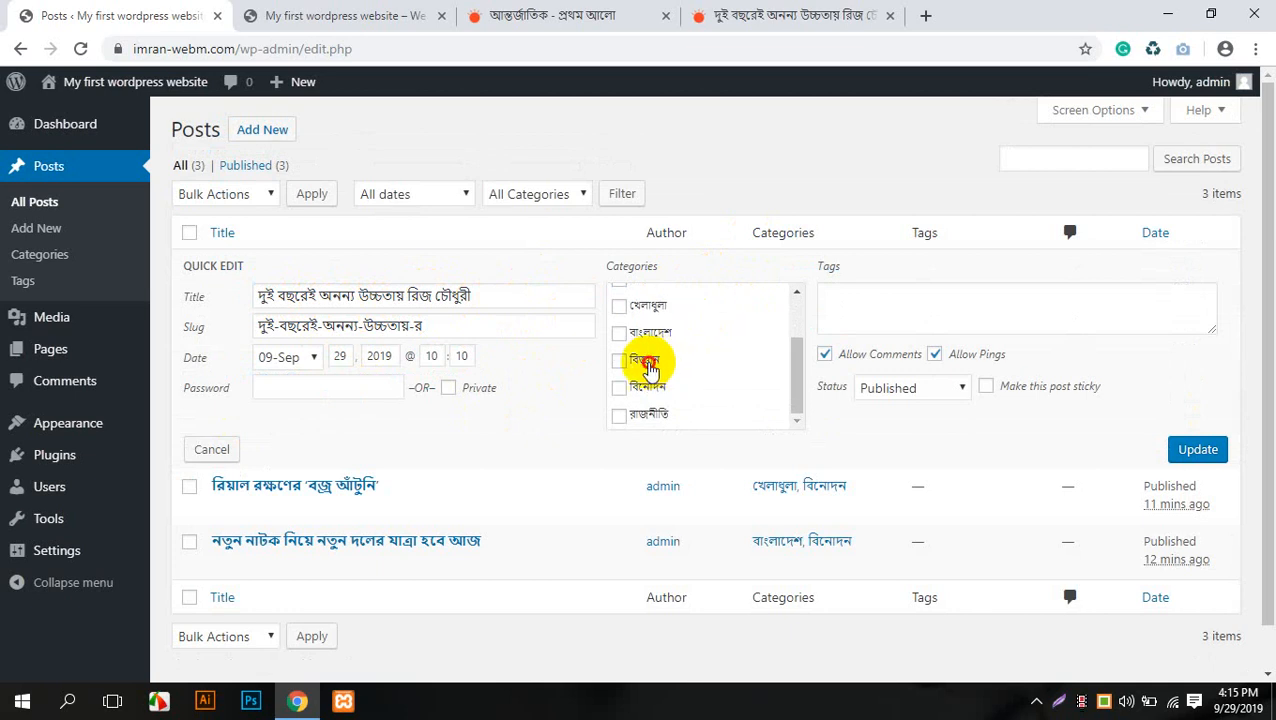
{"action": "left_click", "coordinate": [648, 361]}
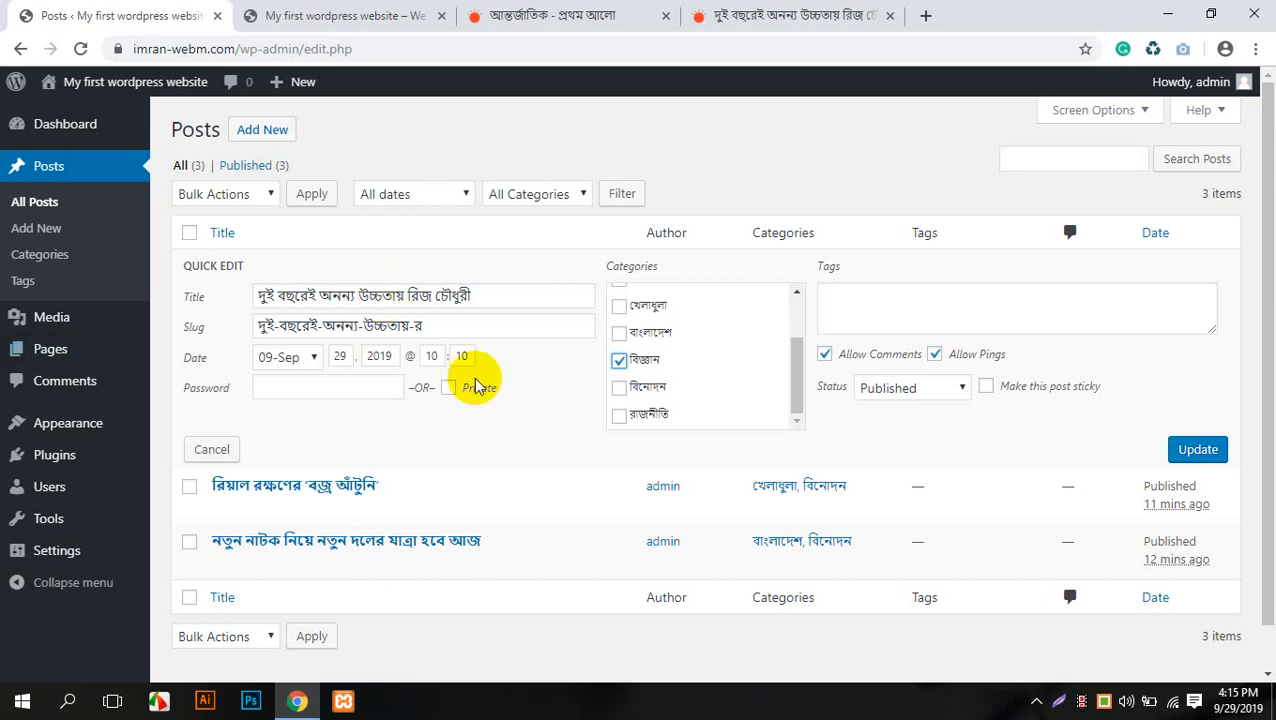
{"action": "left_click", "coordinate": [628, 359]}
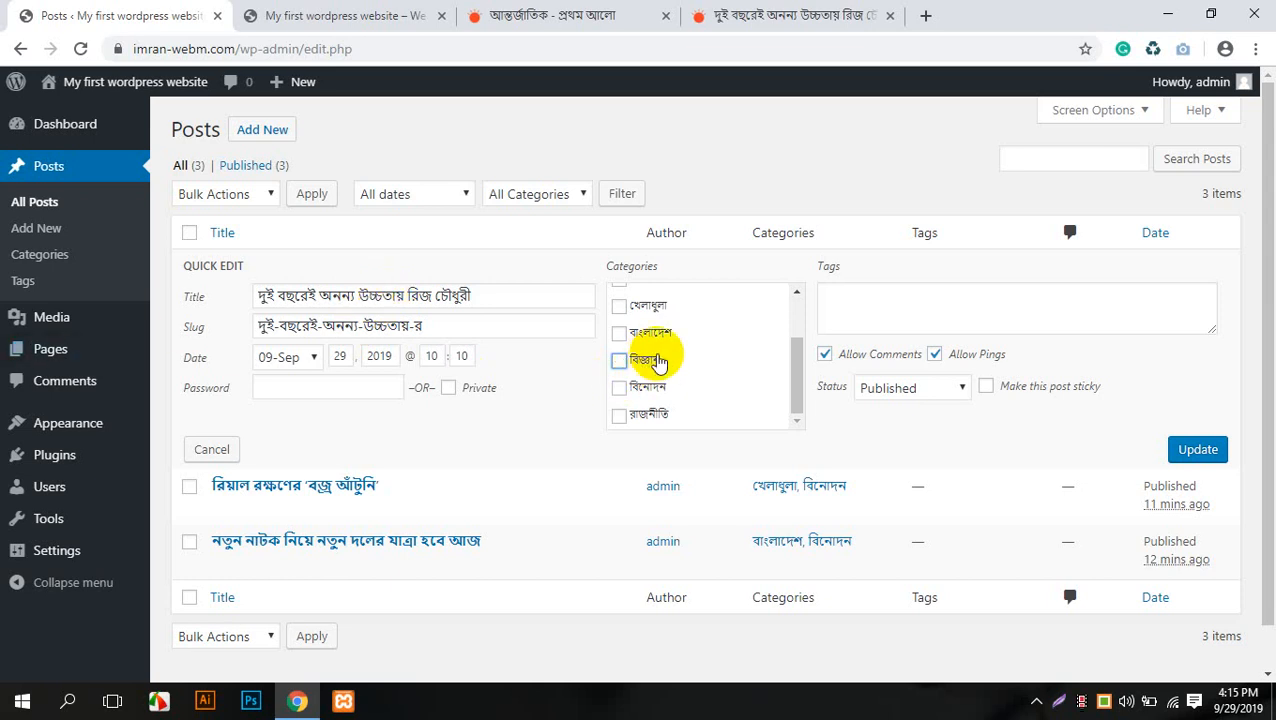
- Assign the newest post to the categories অর্থনীতি, বাংলাদেশ and রাজনীতি, update it and reload the list of all posts
{"action": "scroll", "coordinate": [684, 345], "scroll_direction": "up", "scroll_amount": 2}
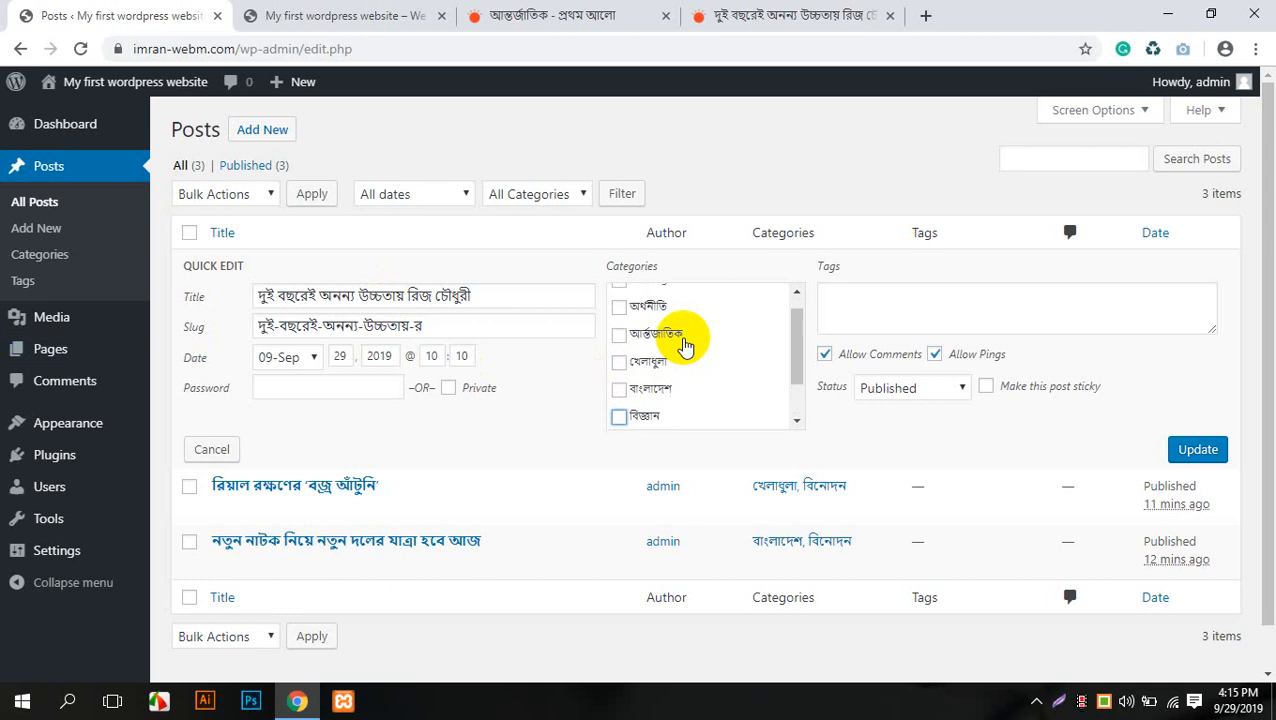
{"action": "left_click", "coordinate": [650, 330]}
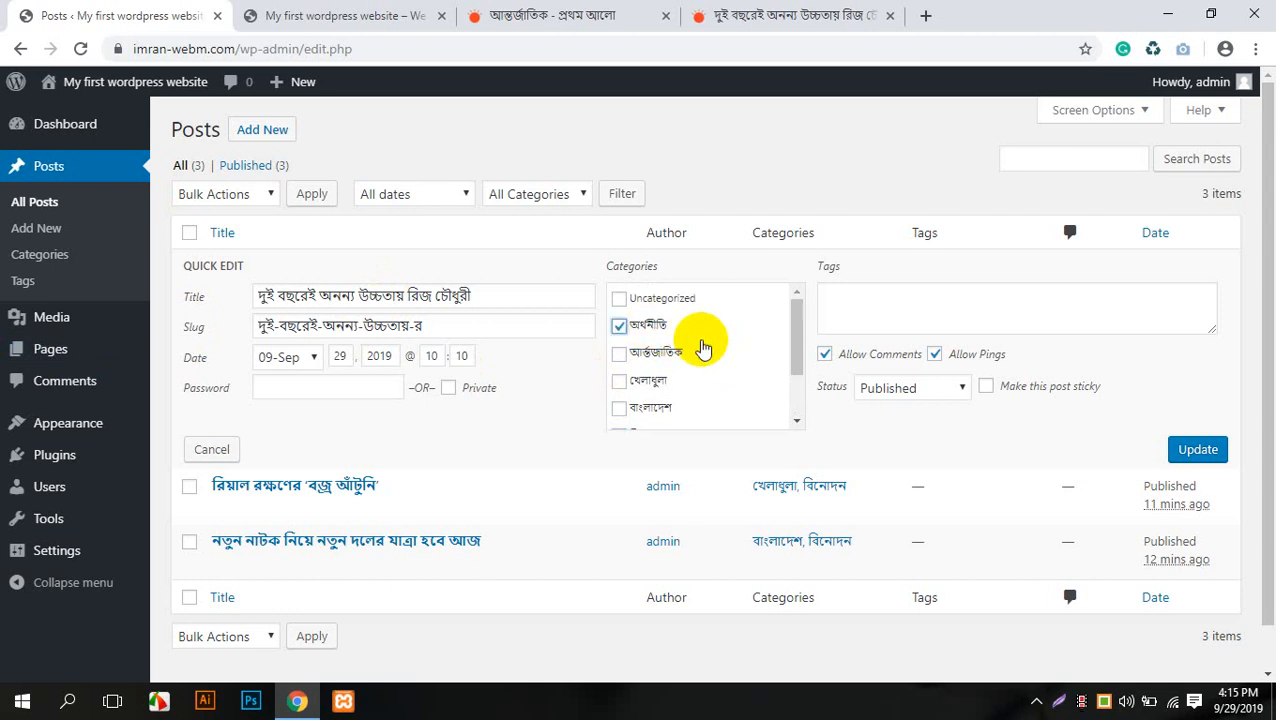
{"action": "scroll", "coordinate": [703, 347], "scroll_direction": "down", "scroll_amount": 2}
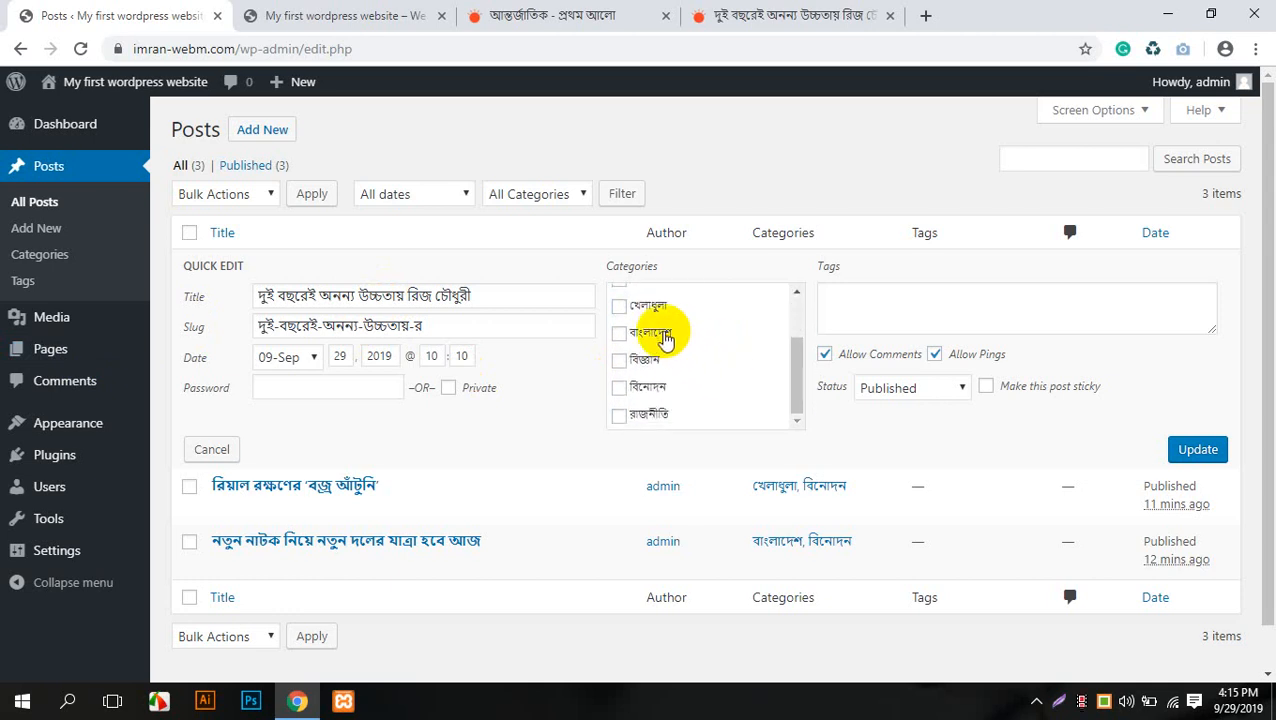
{"action": "left_click", "coordinate": [660, 335]}
{"action": "scroll", "coordinate": [695, 348], "scroll_direction": "down", "scroll_amount": 1}
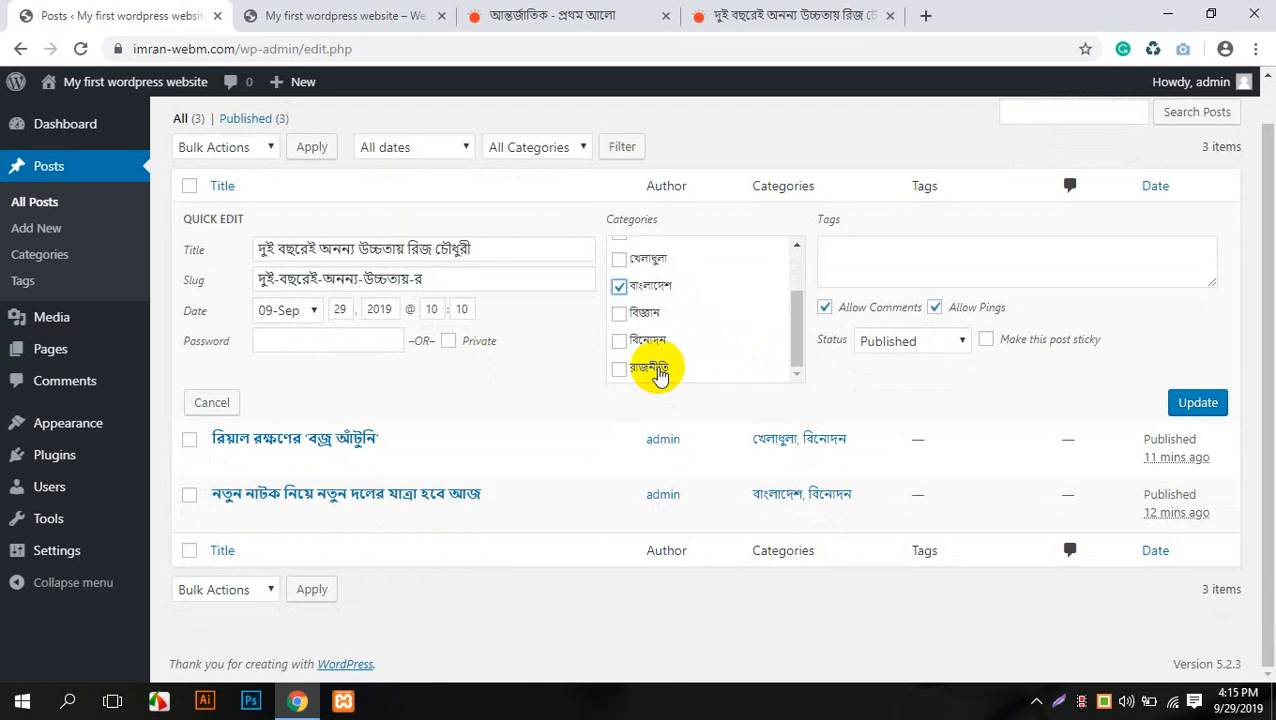
{"action": "left_click", "coordinate": [650, 369]}
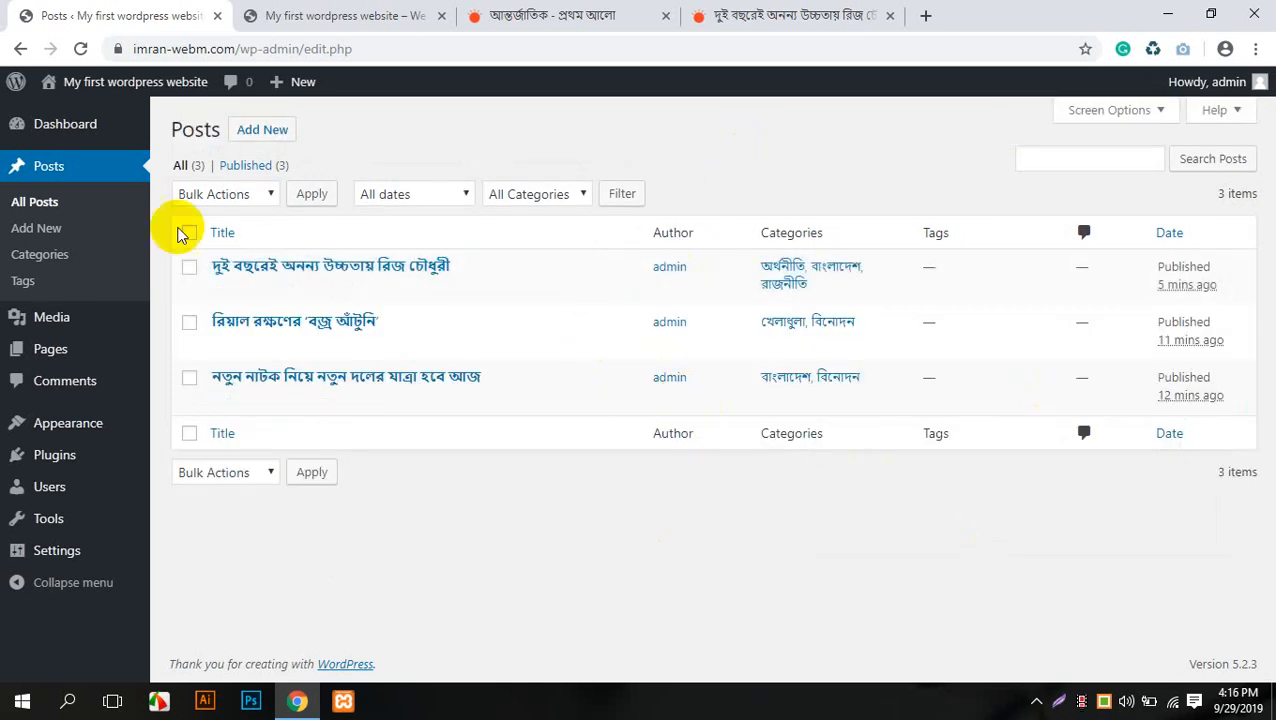
{"action": "left_click", "coordinate": [28, 203]}
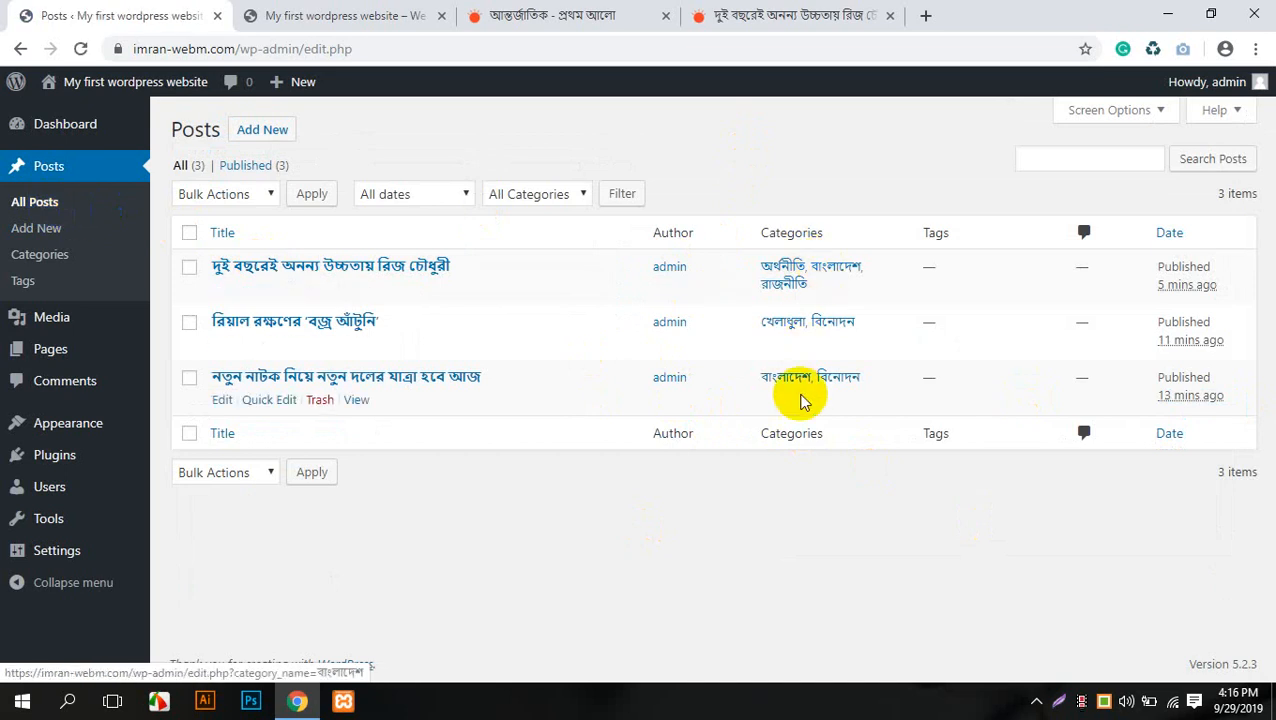
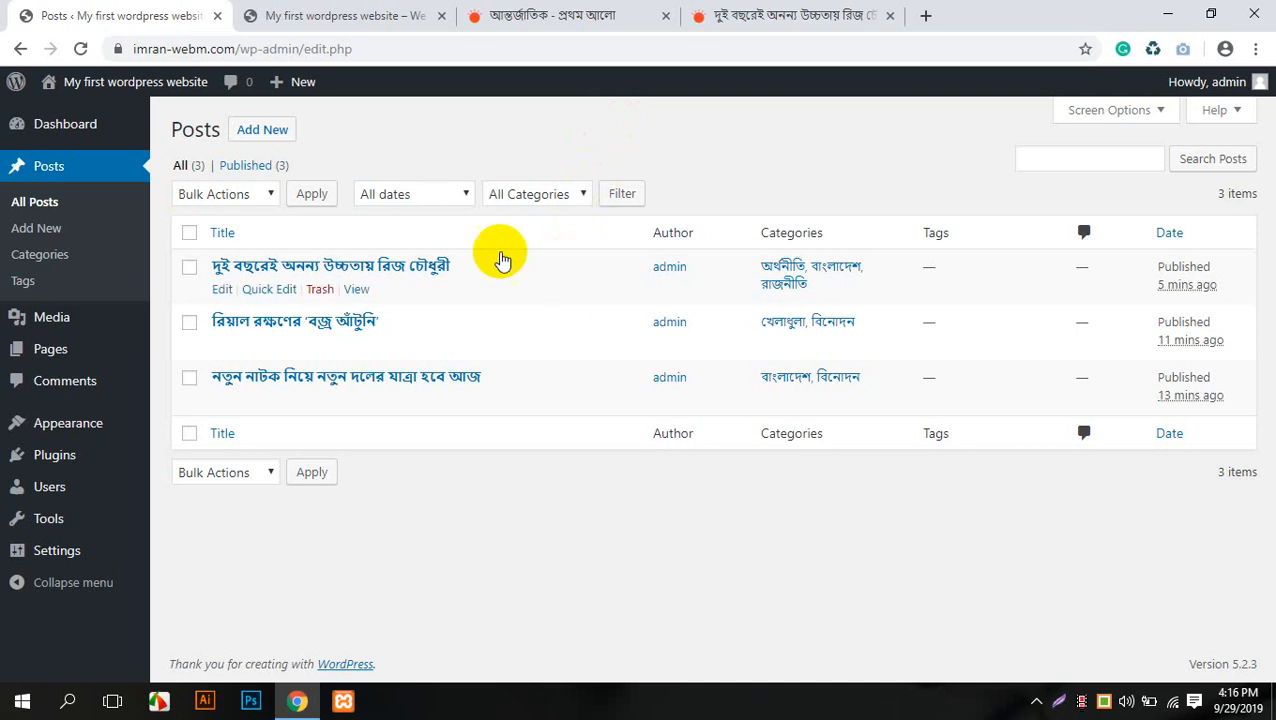
- Open the newest post from the list in the full post editor
{"action": "left_click", "coordinate": [26, 287]}
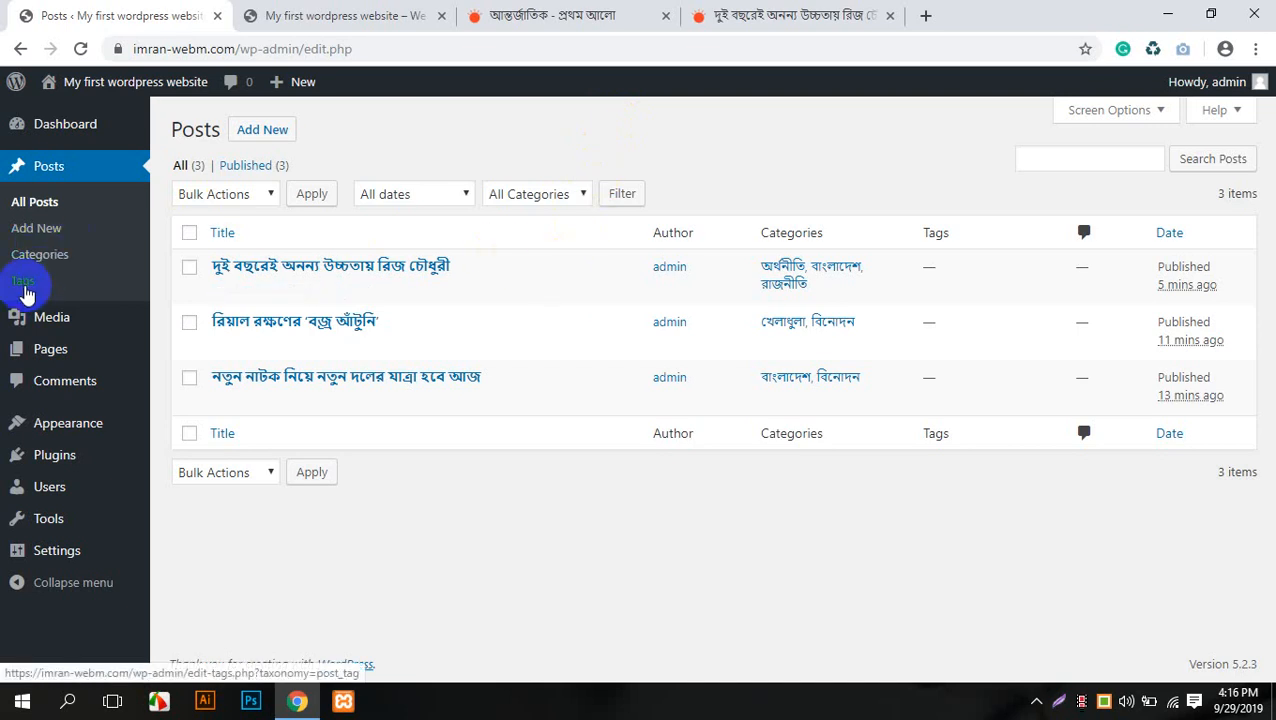
{"action": "mouse_move", "coordinate": [309, 288]}
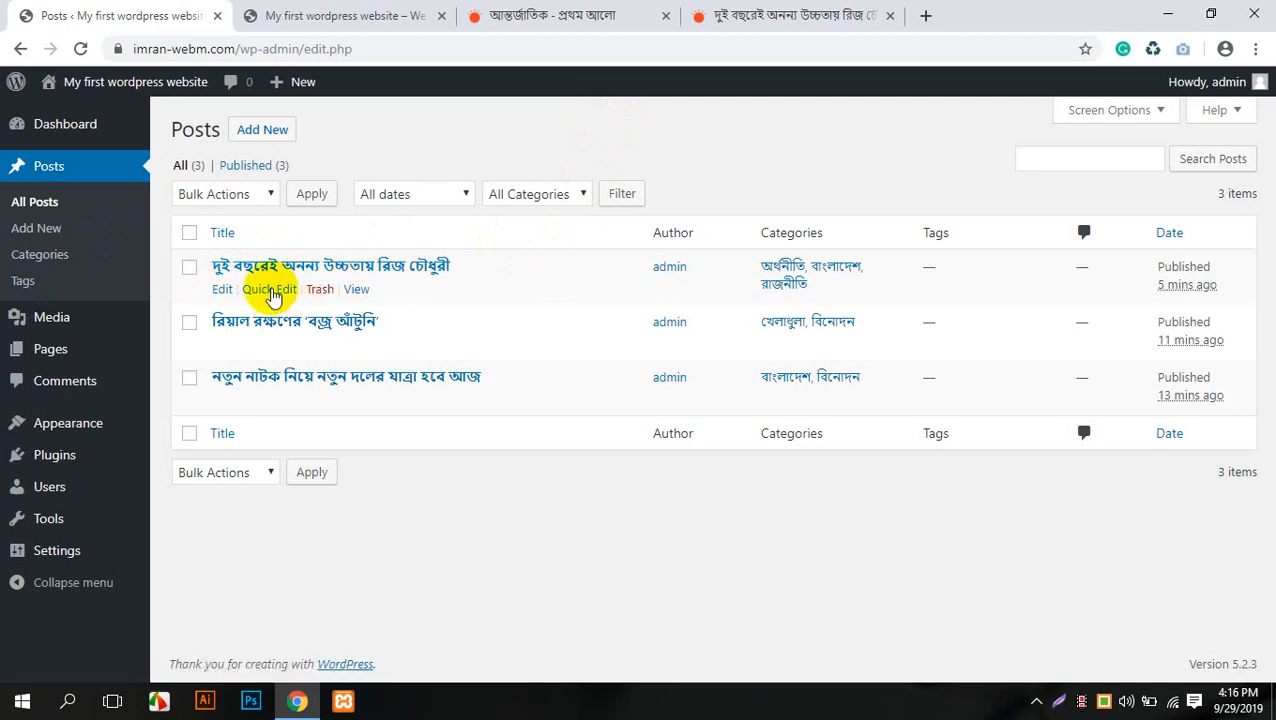
{"action": "left_click", "coordinate": [221, 291]}
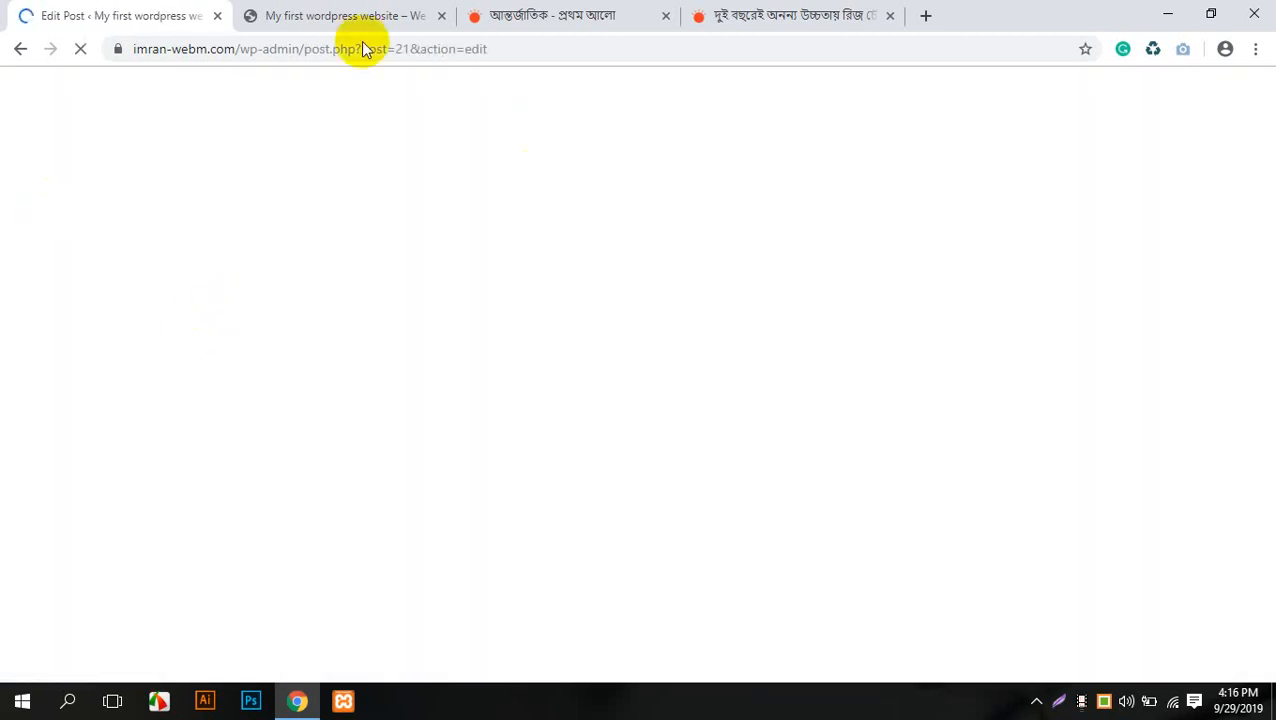
- Look over the newest post on the website's front page and return to the post editor
{"action": "left_click", "coordinate": [345, 16]}
{"action": "left_click", "coordinate": [800, 262]}
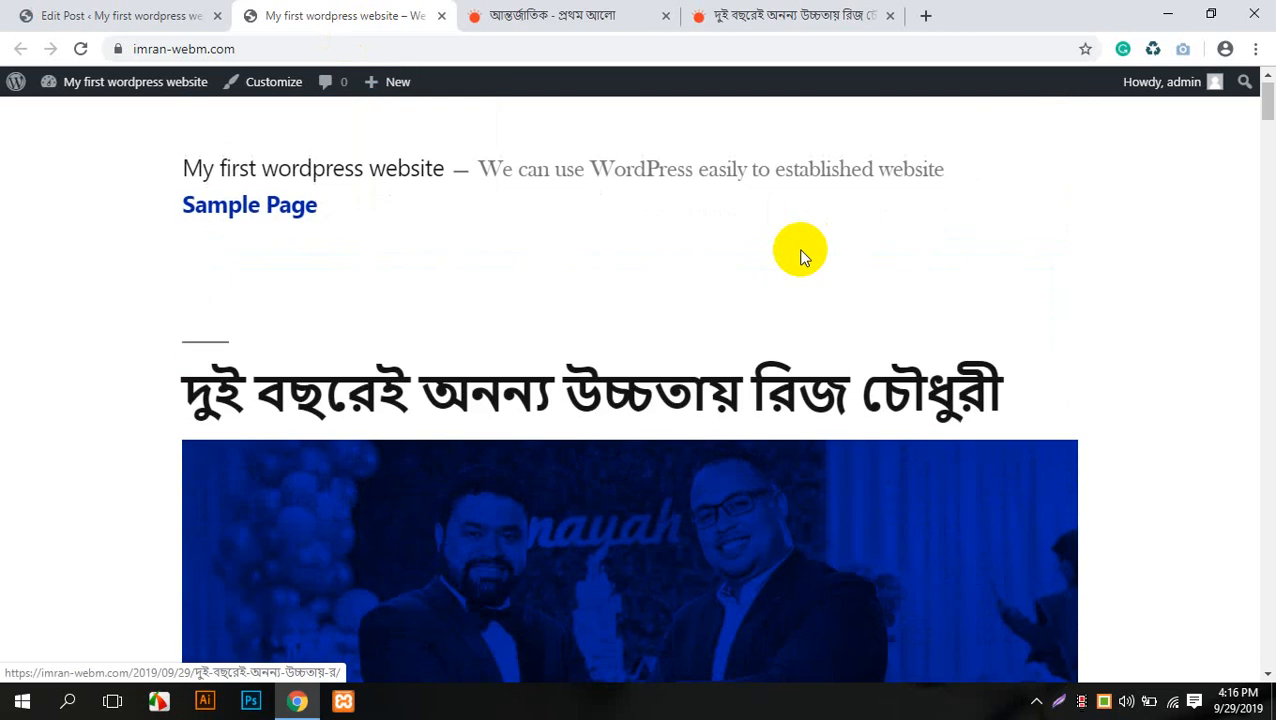
{"action": "scroll", "coordinate": [830, 252], "scroll_direction": "down", "scroll_amount": 10}
{"action": "scroll", "coordinate": [830, 252], "scroll_direction": "down", "scroll_amount": 5}
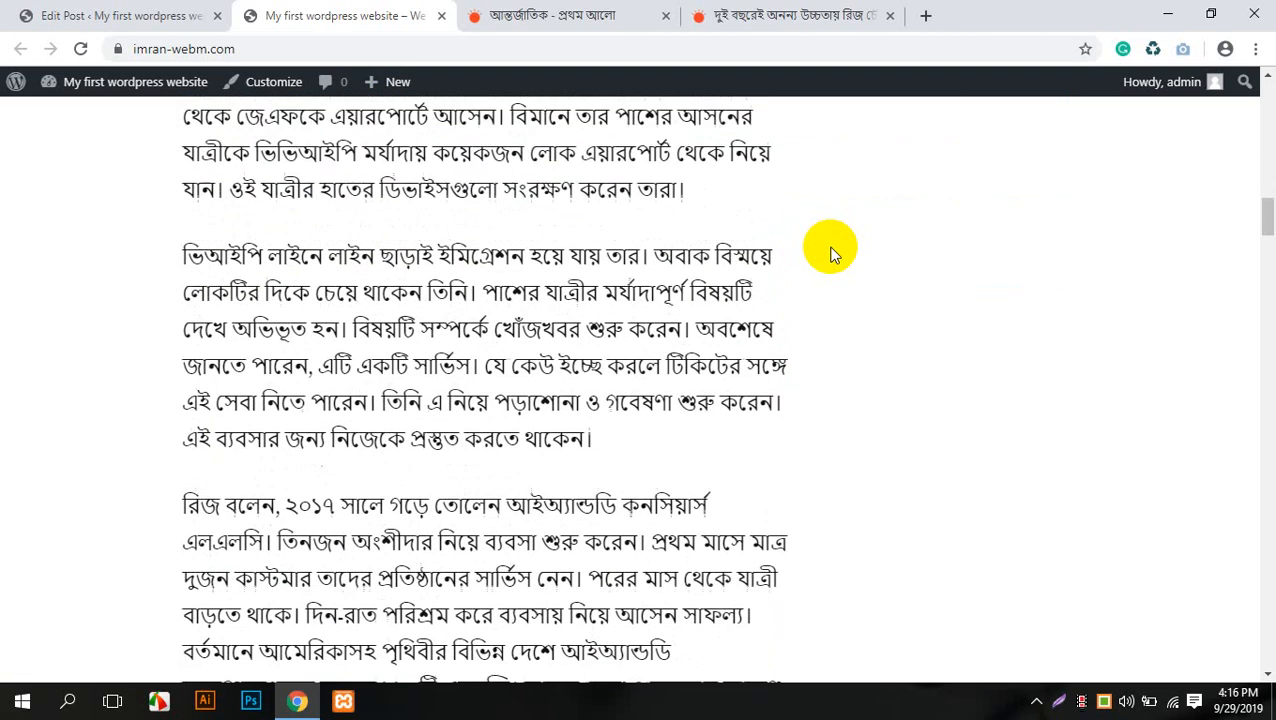
{"action": "scroll", "coordinate": [829, 245], "scroll_direction": "up", "scroll_amount": 10}
{"action": "left_click", "coordinate": [40, 15]}
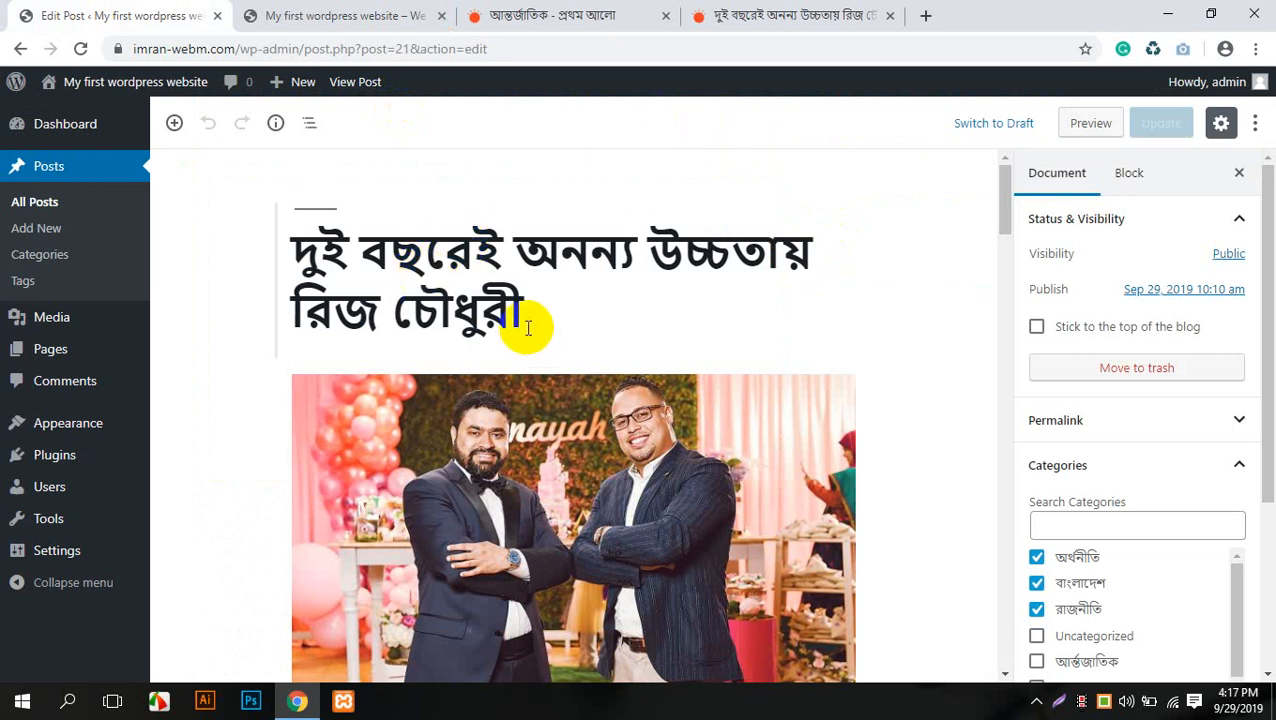
- Expand the post's Tags settings and start a new tag entry
{"action": "left_click_drag", "start_coordinate": [528, 328], "coordinate": [222, 250]}
{"action": "scroll", "coordinate": [1202, 362], "scroll_direction": "down", "scroll_amount": 3}
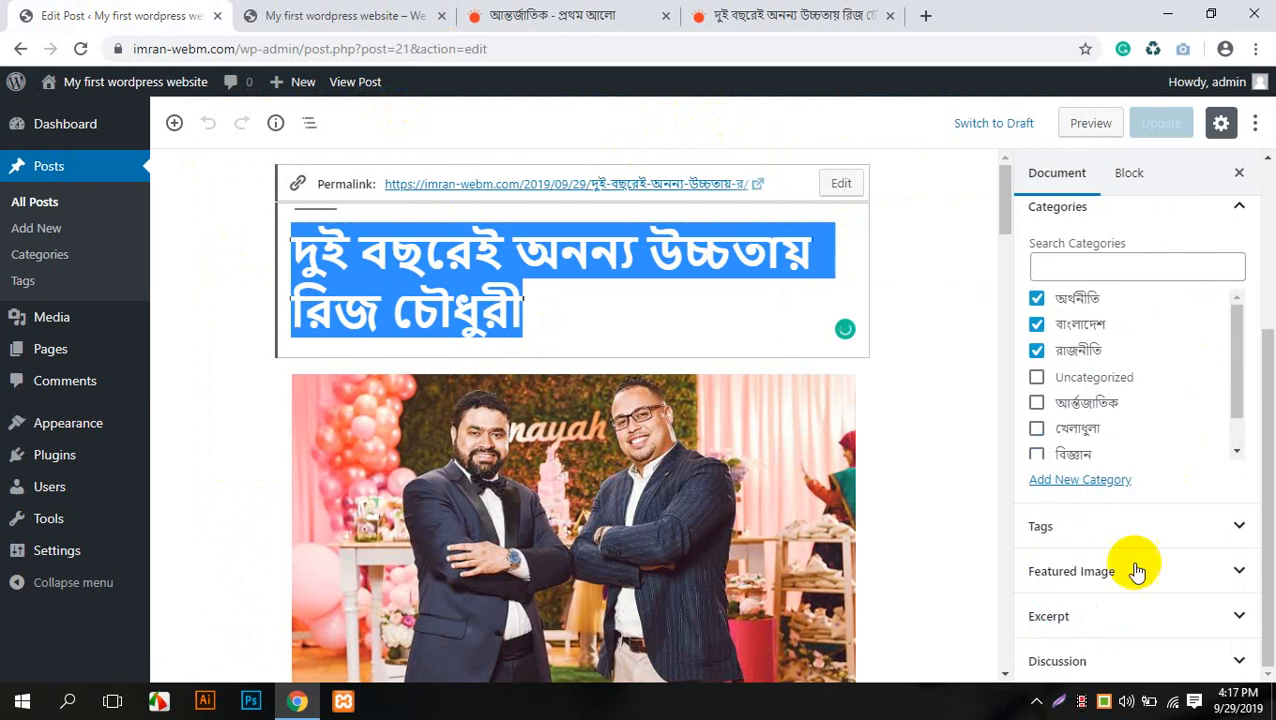
{"action": "left_click", "coordinate": [1131, 530]}
{"action": "scroll", "coordinate": [1162, 393], "scroll_direction": "down", "scroll_amount": 1}
{"action": "left_click", "coordinate": [1093, 593]}
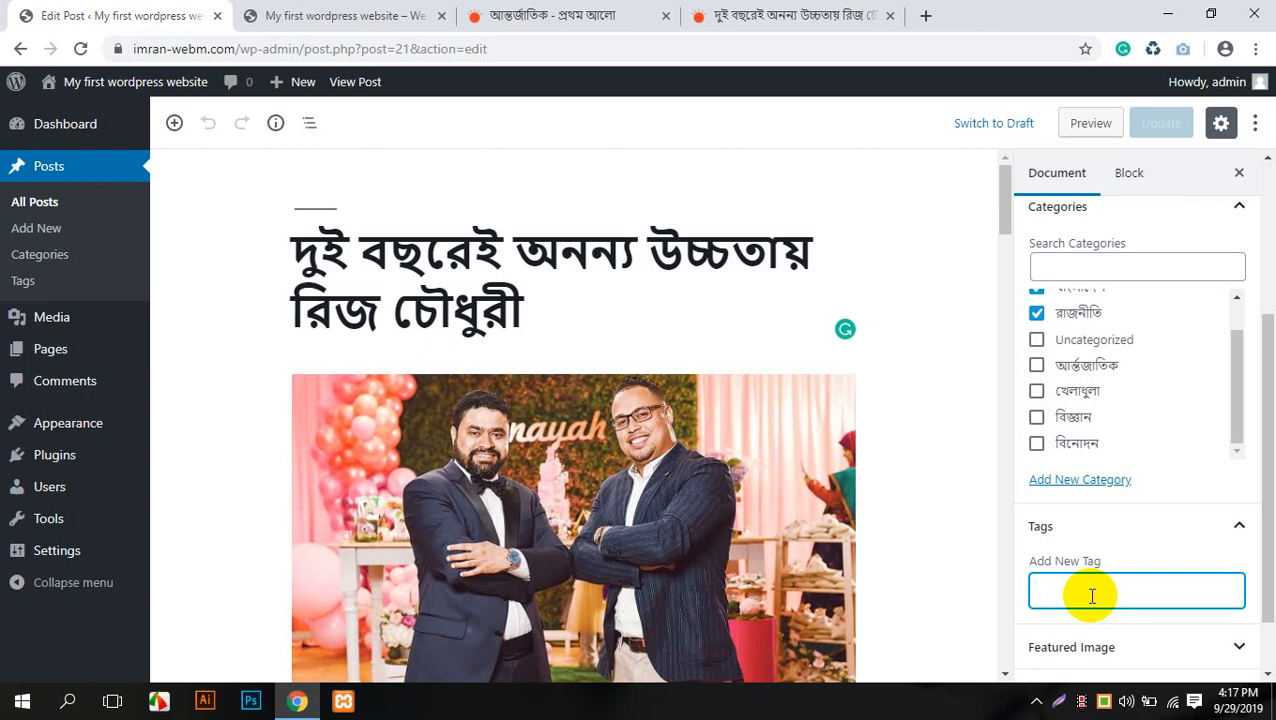
- Copy the person's name from the second line of the post title and add it as a tag
{"action": "scroll", "coordinate": [897, 290], "scroll_direction": "down", "scroll_amount": 3}
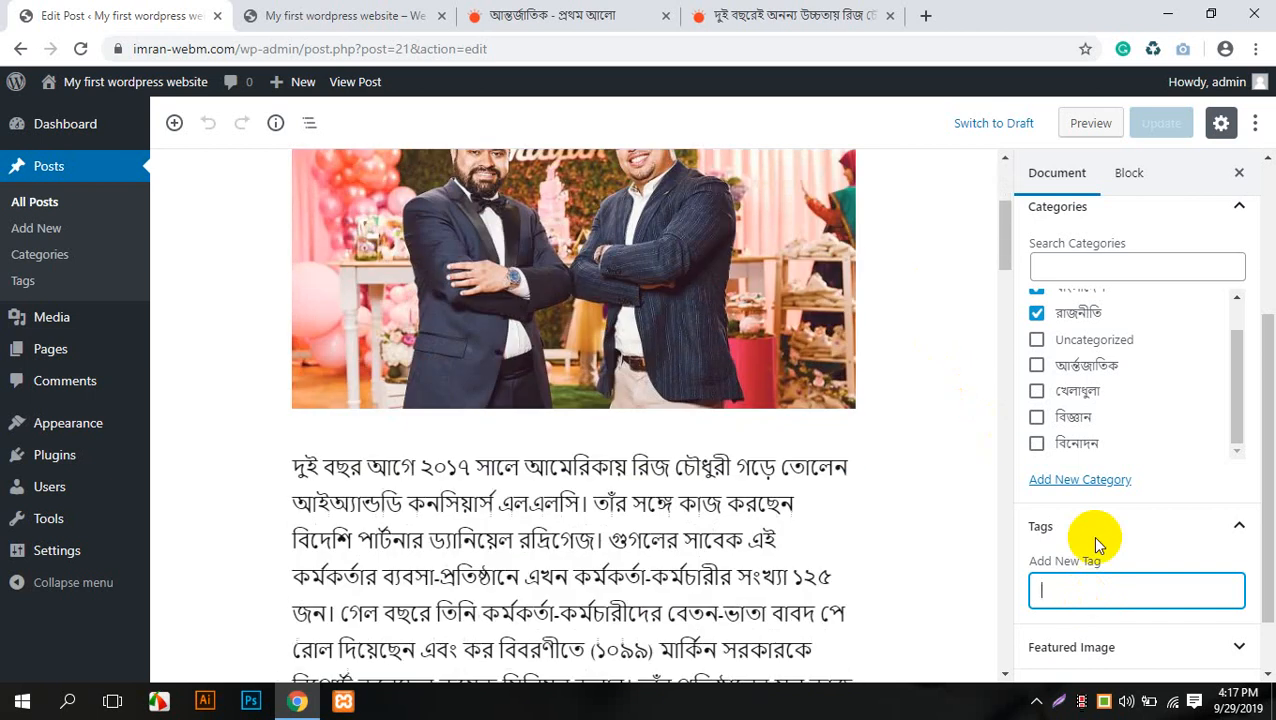
{"action": "scroll", "coordinate": [893, 481], "scroll_direction": "up", "scroll_amount": 3}
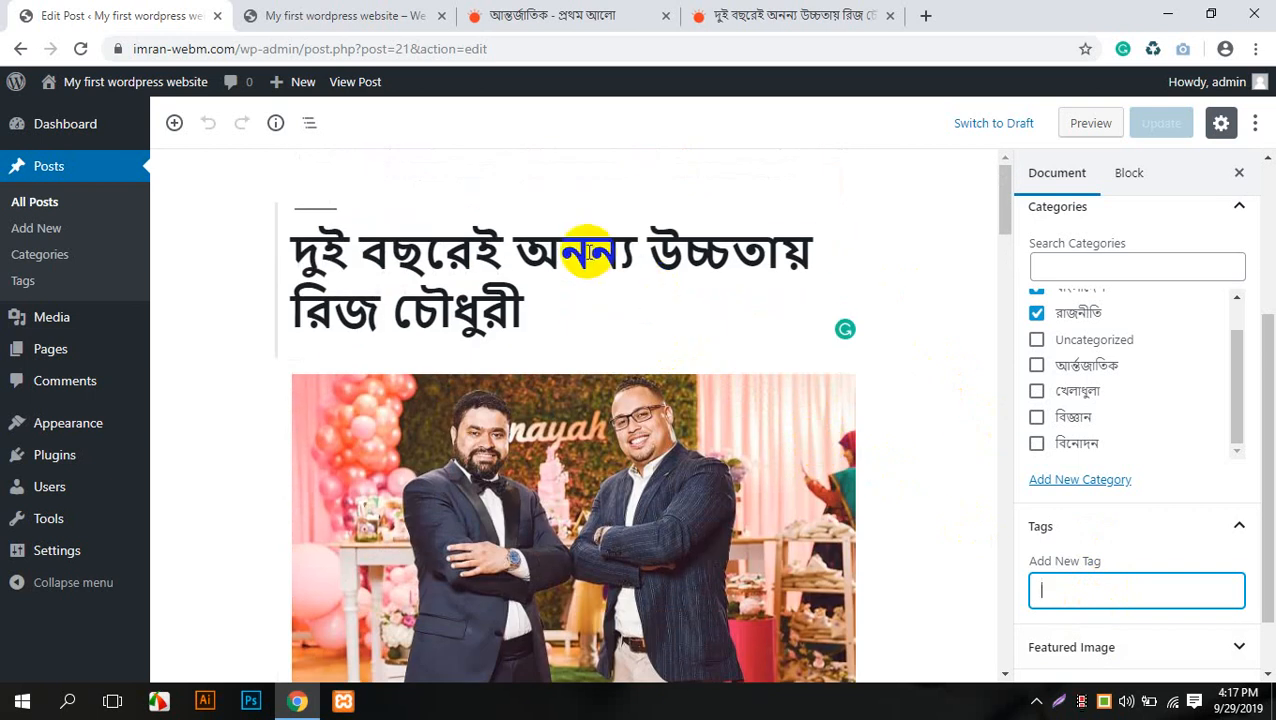
{"action": "left_click", "coordinate": [652, 255]}
{"action": "left_click_drag", "start_coordinate": [555, 298], "coordinate": [276, 319]}
{"action": "key", "text": "ctrl+c"}
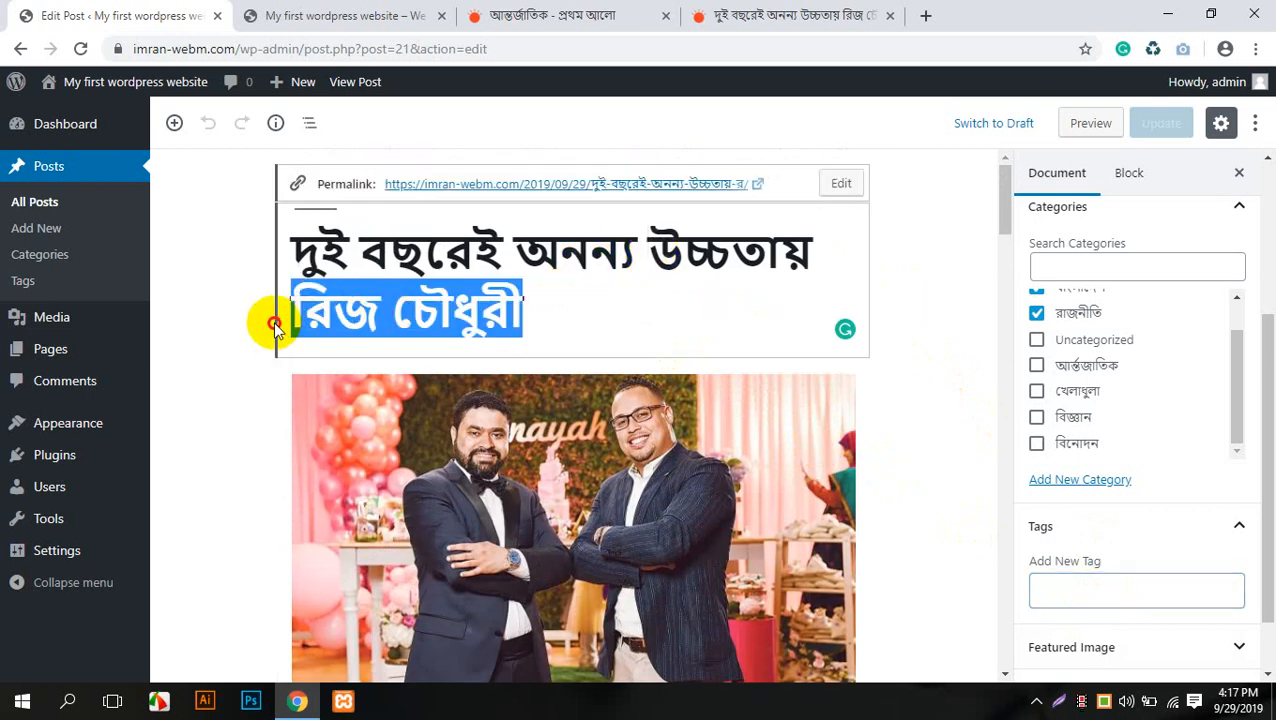
{"action": "left_click", "coordinate": [1050, 592]}
{"action": "key", "text": "ctrl+v"}
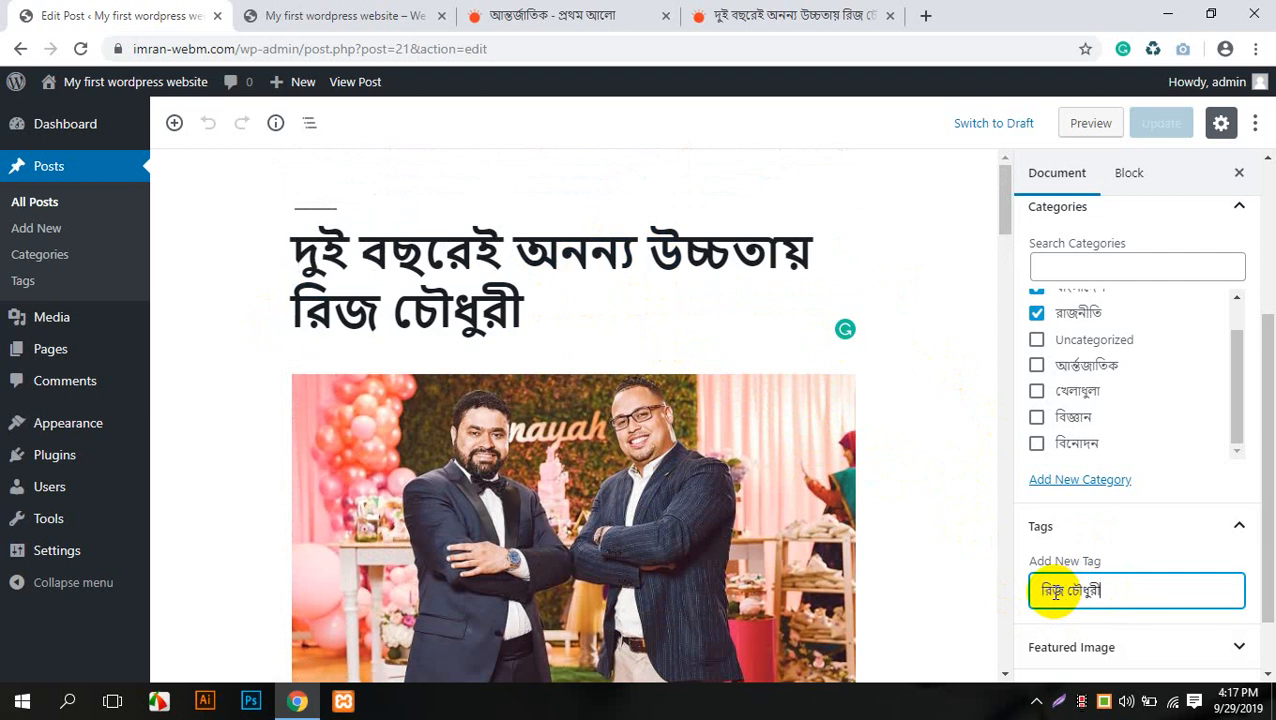
{"action": "key", "text": "Return"}
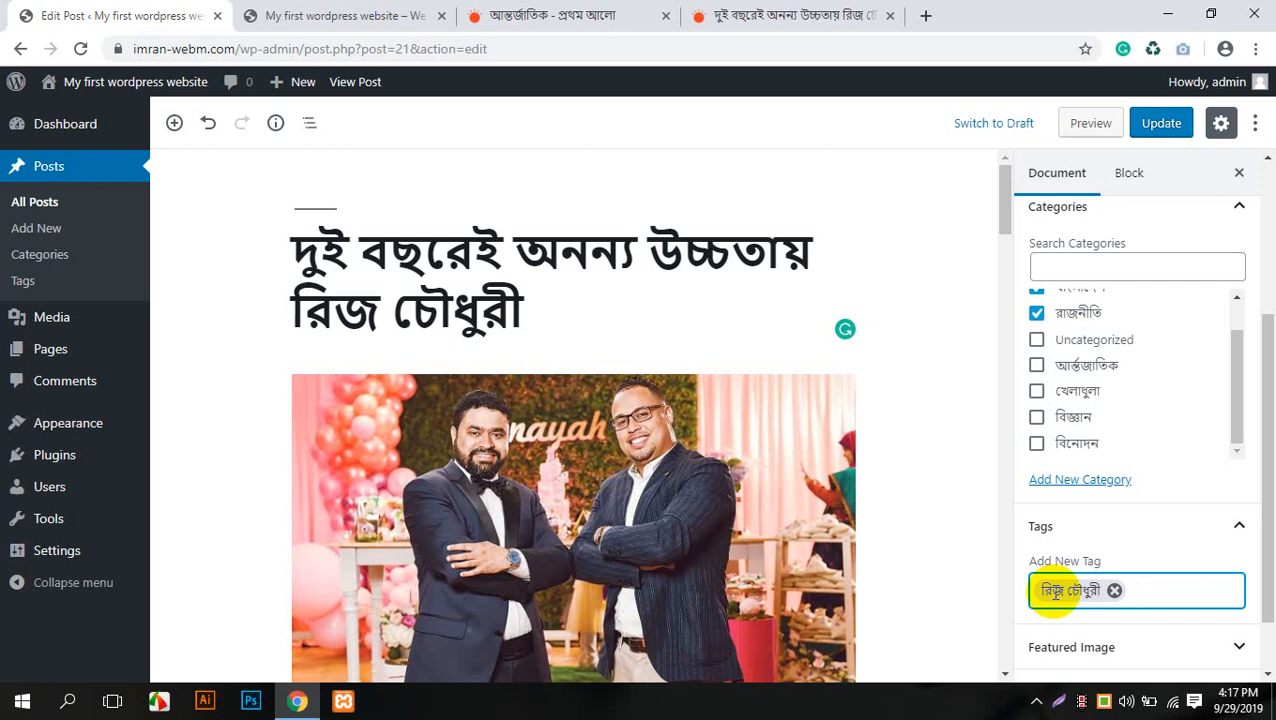
{"action": "type", "text": "অথ"}
{"action": "key", "text": "BackSpace"}
{"action": "key", "text": "BackSpace"}
- Look through the article's title, image and opening paragraphs for another keyword to use as a tag
{"action": "scroll", "coordinate": [362, 584], "scroll_direction": "down", "scroll_amount": 5}
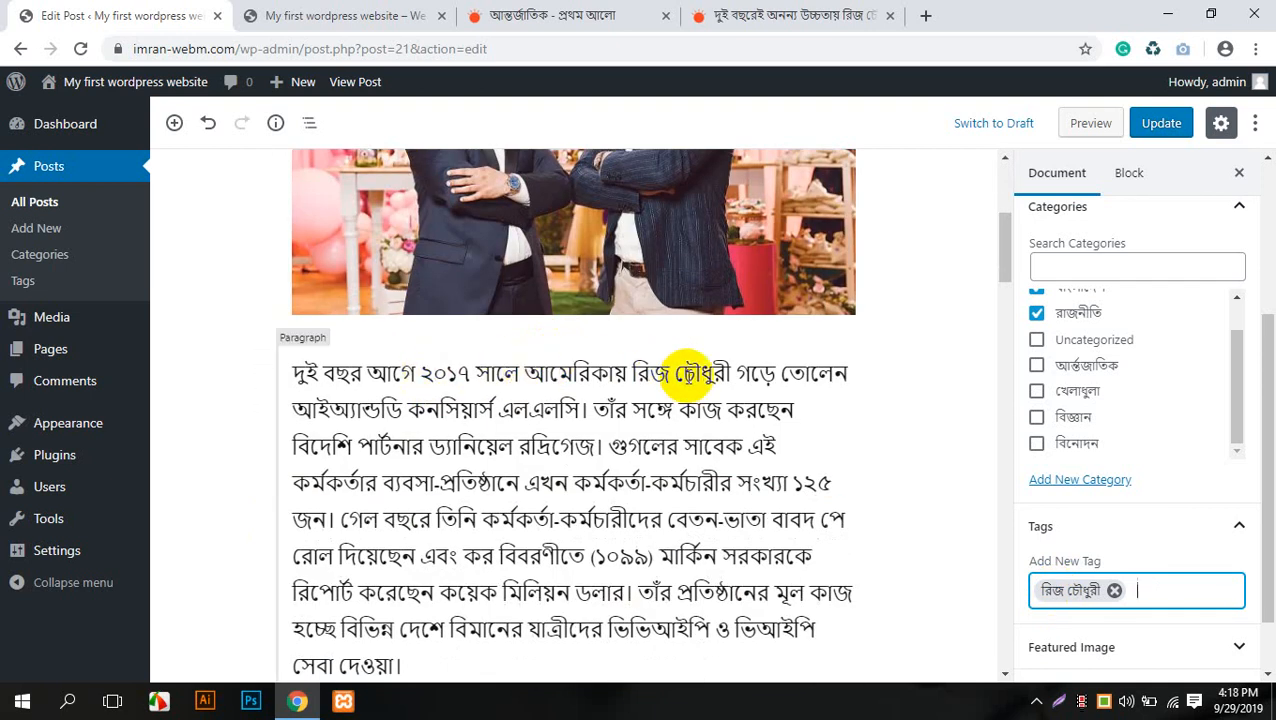
{"action": "scroll", "coordinate": [695, 371], "scroll_direction": "up", "scroll_amount": 5}
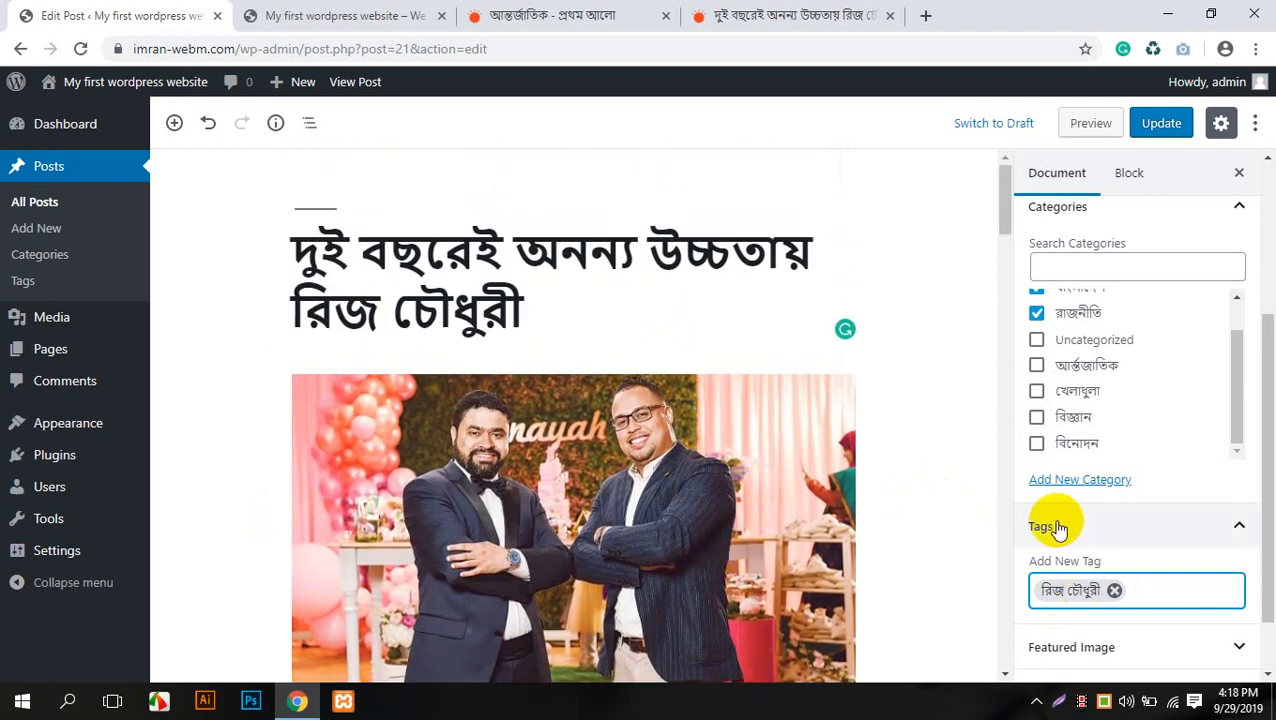
{"action": "scroll", "coordinate": [568, 305], "scroll_direction": "down", "scroll_amount": 5}
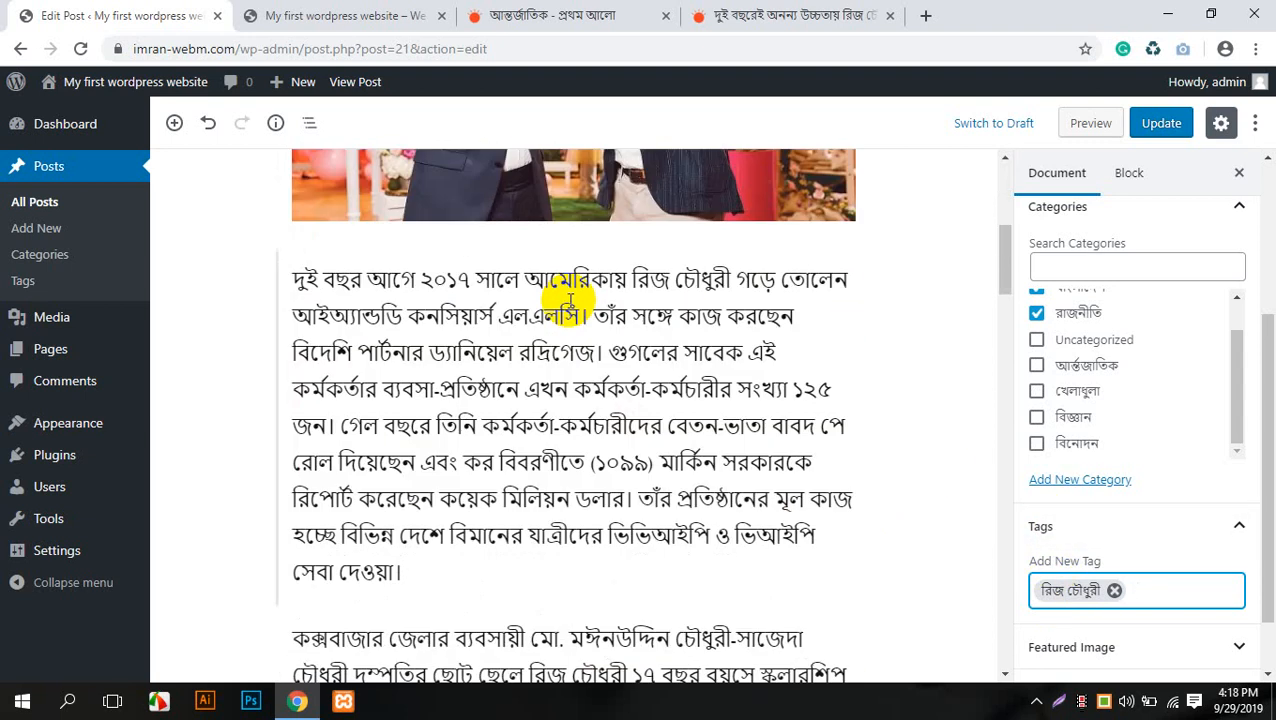
{"action": "scroll", "coordinate": [568, 305], "scroll_direction": "up", "scroll_amount": 5}
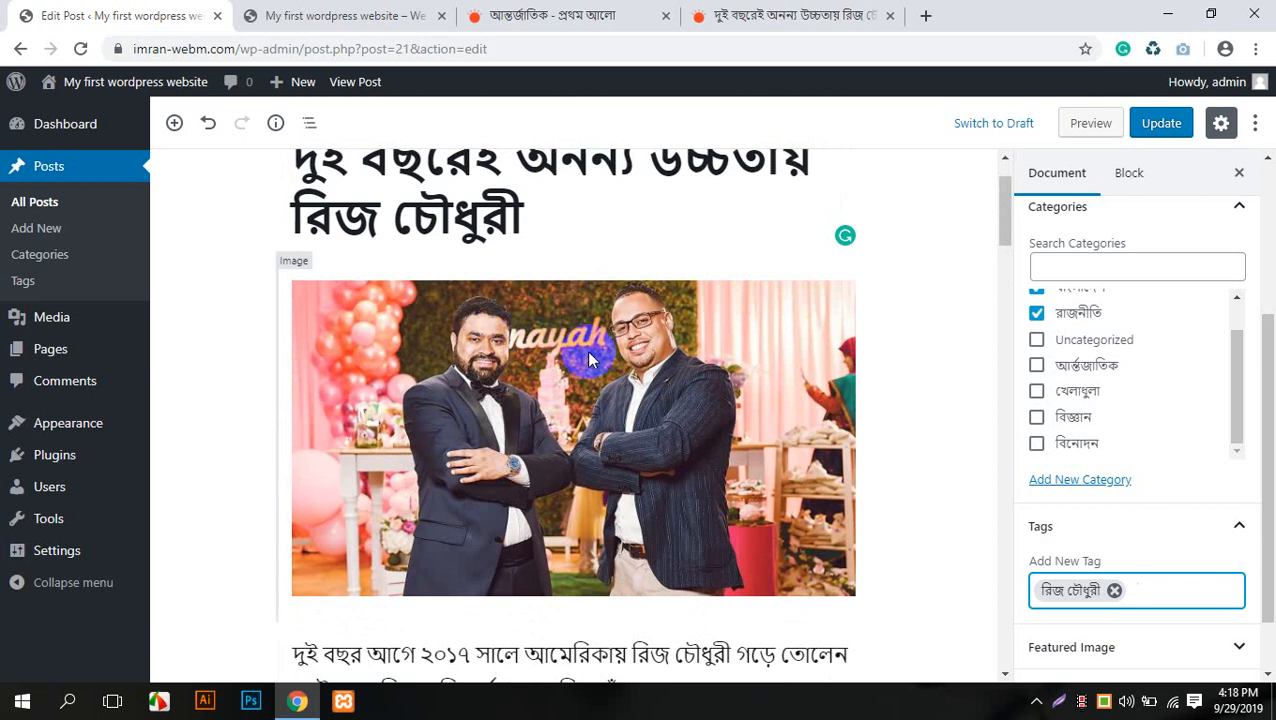
{"action": "scroll", "coordinate": [497, 337], "scroll_direction": "down", "scroll_amount": 5}
{"action": "scroll", "coordinate": [590, 360], "scroll_direction": "up", "scroll_amount": 3}
{"action": "scroll", "coordinate": [590, 360], "scroll_direction": "up", "scroll_amount": 3}
{"action": "scroll", "coordinate": [590, 360], "scroll_direction": "down", "scroll_amount": 5}
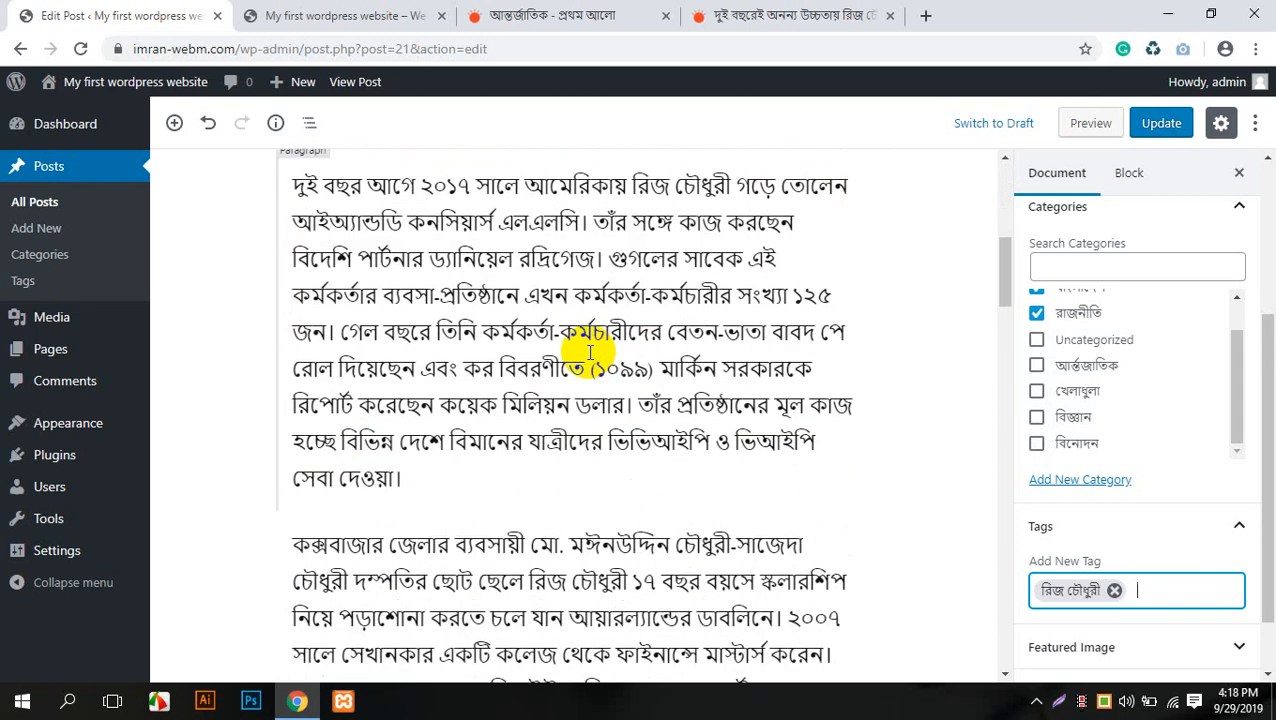
- Copy the word আইঅ্যান্ডডি from the article's first paragraph and add it as another tag of the post
{"action": "double_click", "coordinate": [400, 218]}
{"action": "key", "text": "ctrl+c"}
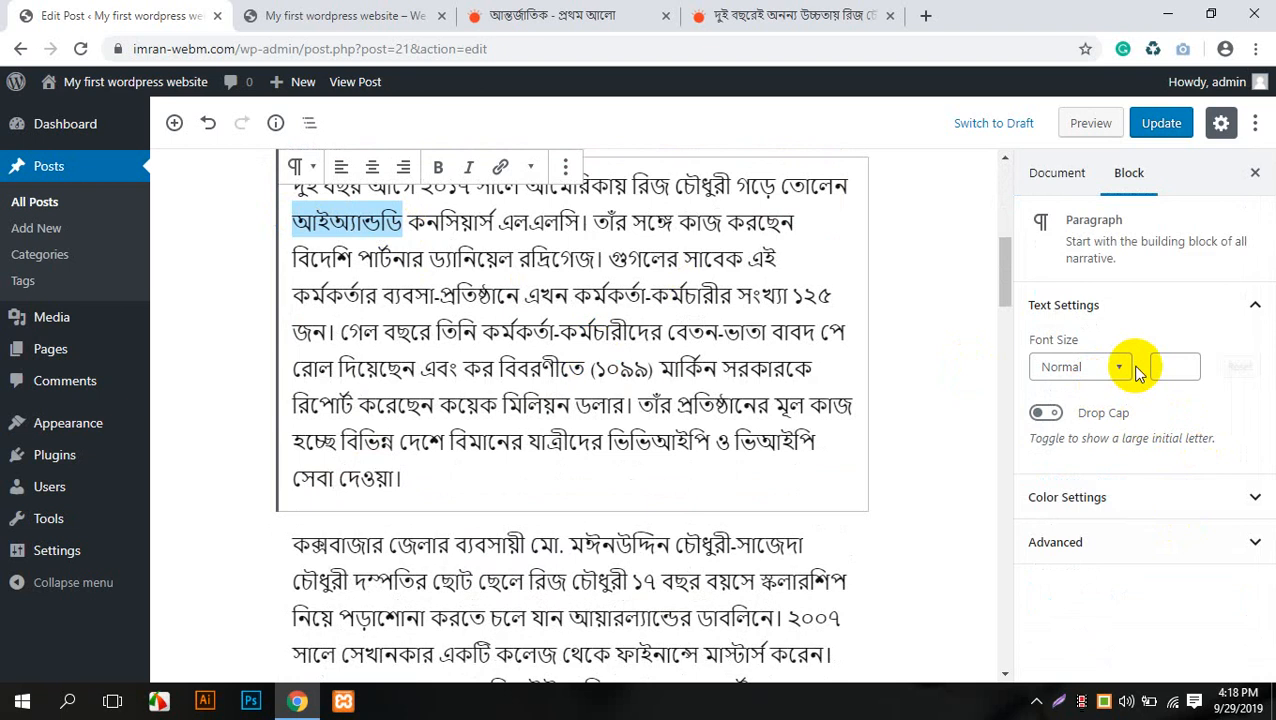
{"action": "left_click", "coordinate": [773, 290]}
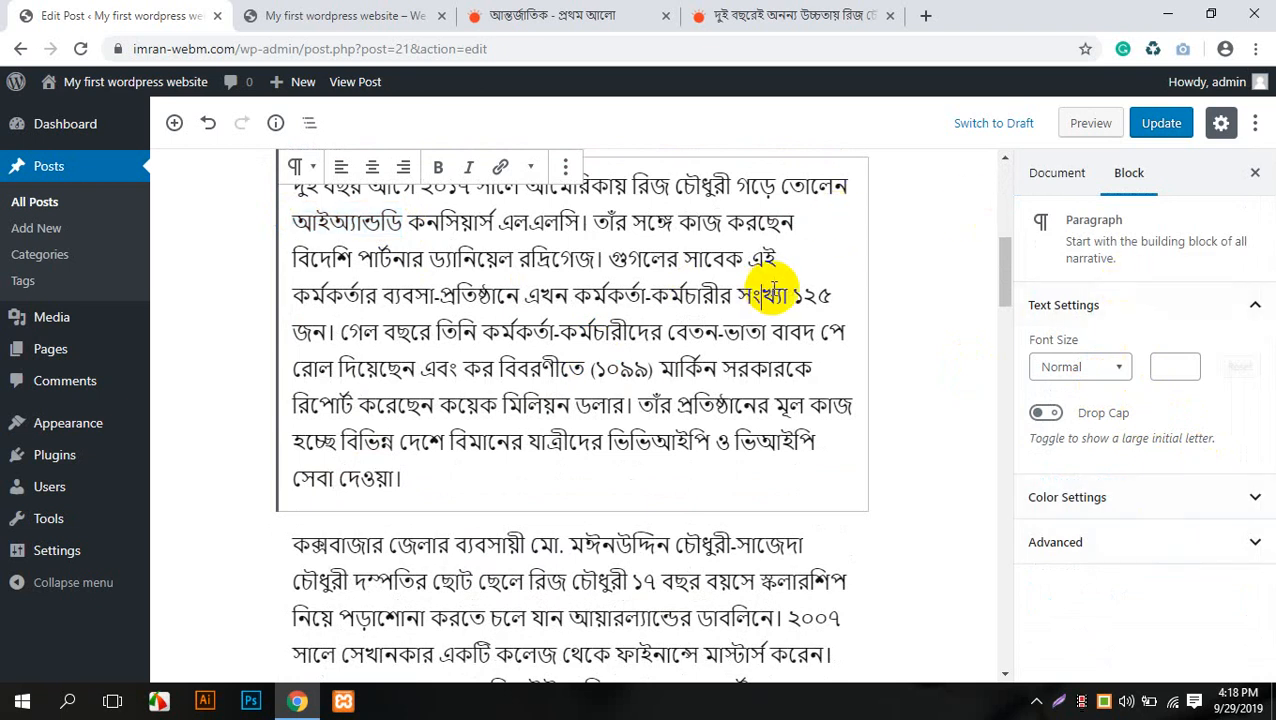
{"action": "left_click", "coordinate": [919, 262]}
{"action": "scroll", "coordinate": [1170, 410], "scroll_direction": "down", "scroll_amount": 3}
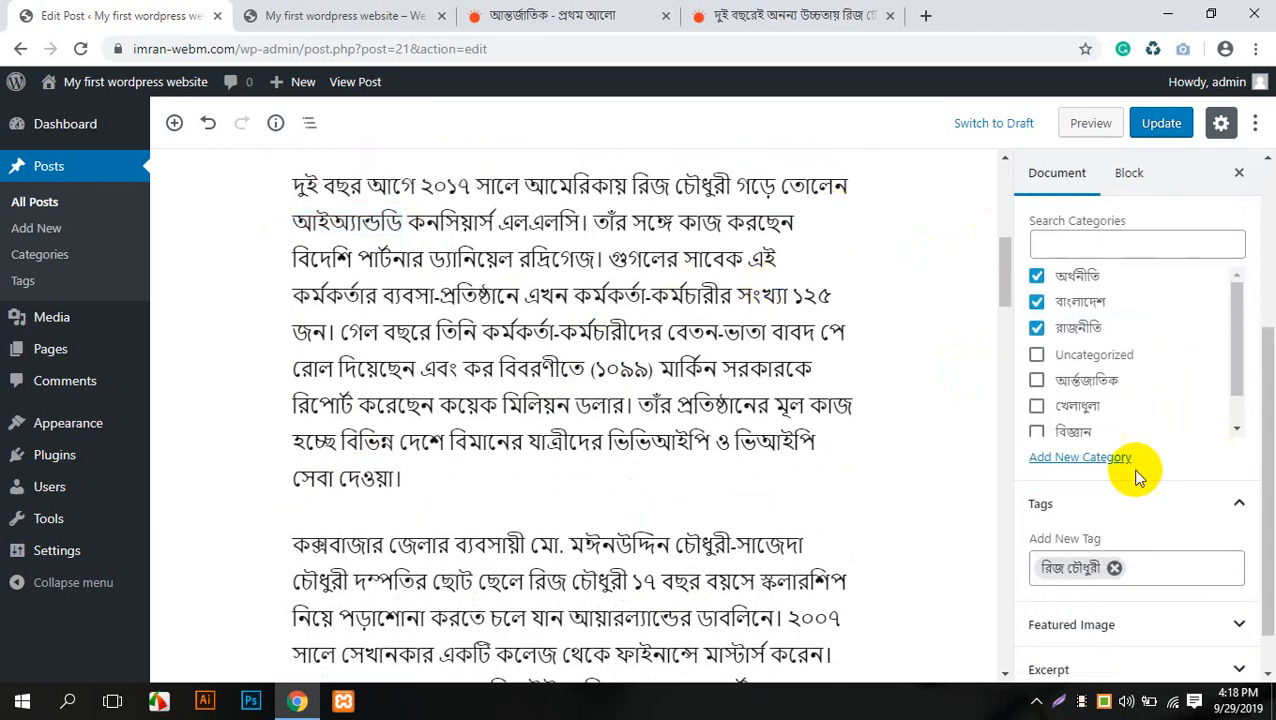
{"action": "left_click", "coordinate": [1129, 559]}
{"action": "key", "text": "ctrl+v"}
{"action": "key", "text": "Return"}
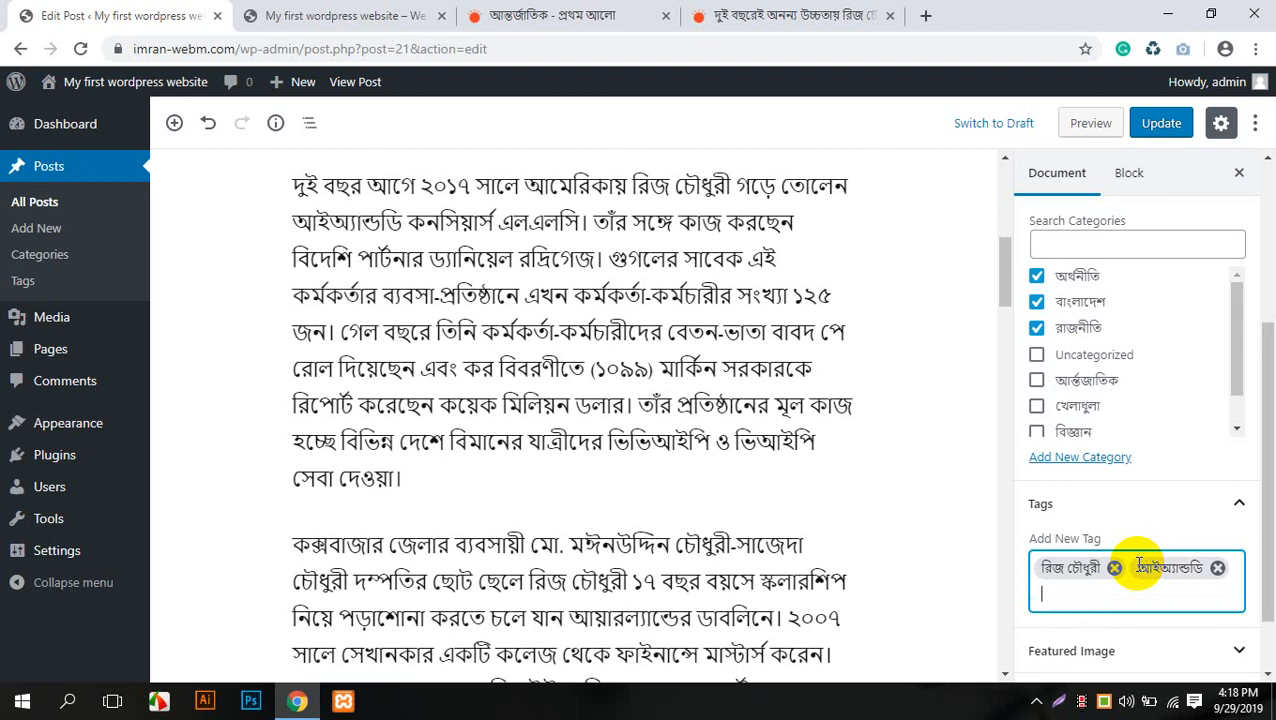
{"action": "scroll", "coordinate": [1131, 500], "scroll_direction": "up", "scroll_amount": 5}
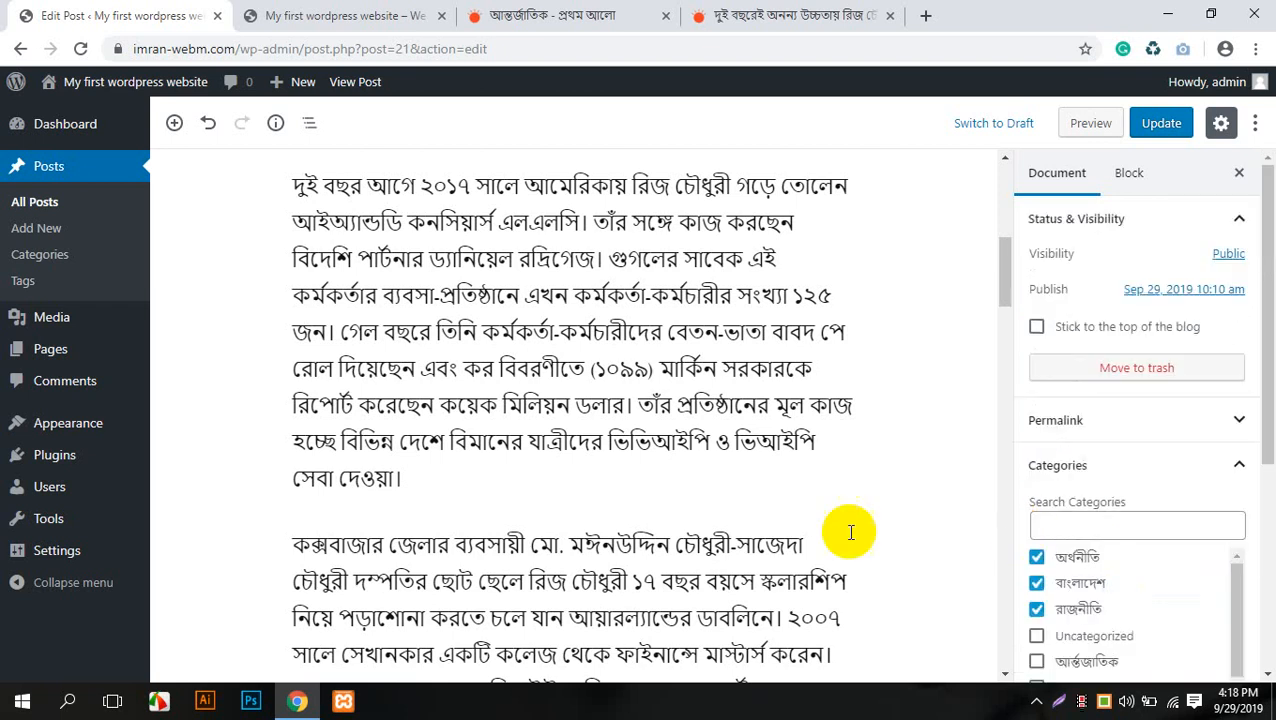
- Update the post to save its two new tags
{"action": "scroll", "coordinate": [752, 522], "scroll_direction": "up", "scroll_amount": 10}
{"action": "scroll", "coordinate": [752, 522], "scroll_direction": "up", "scroll_amount": 1}
{"action": "scroll", "coordinate": [1077, 555], "scroll_direction": "down", "scroll_amount": 5}
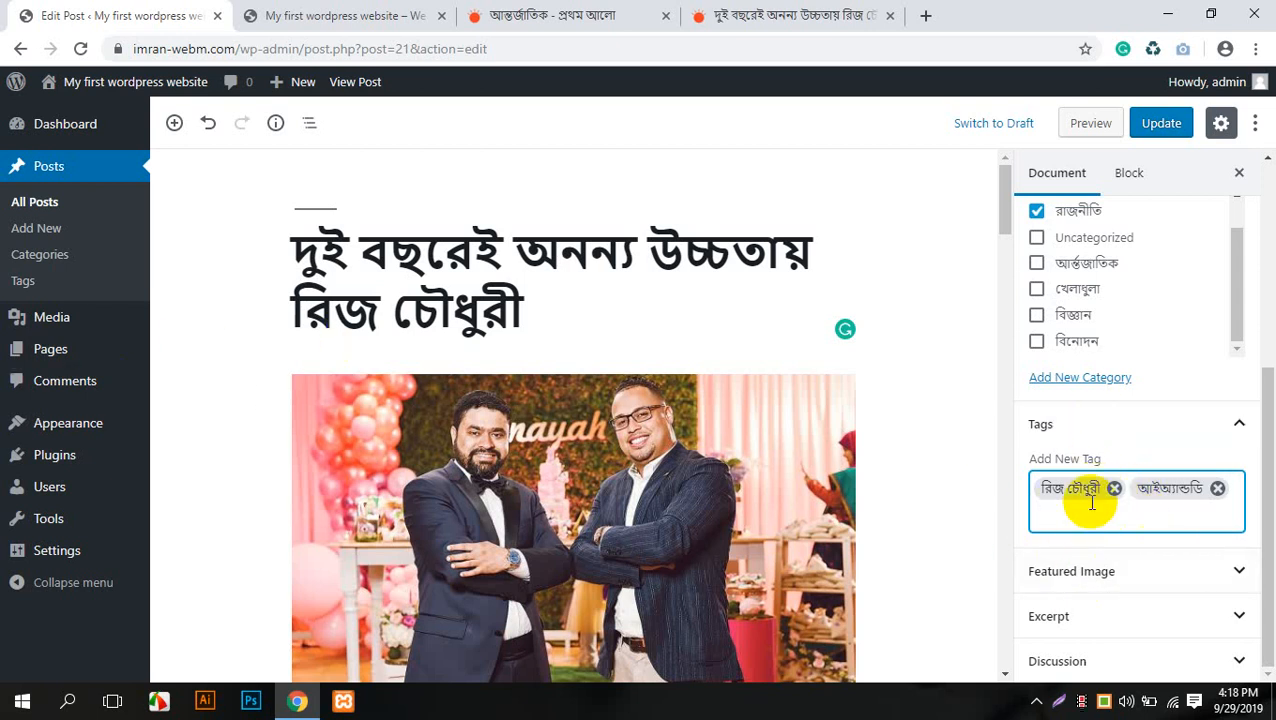
{"action": "left_click", "coordinate": [1142, 124]}
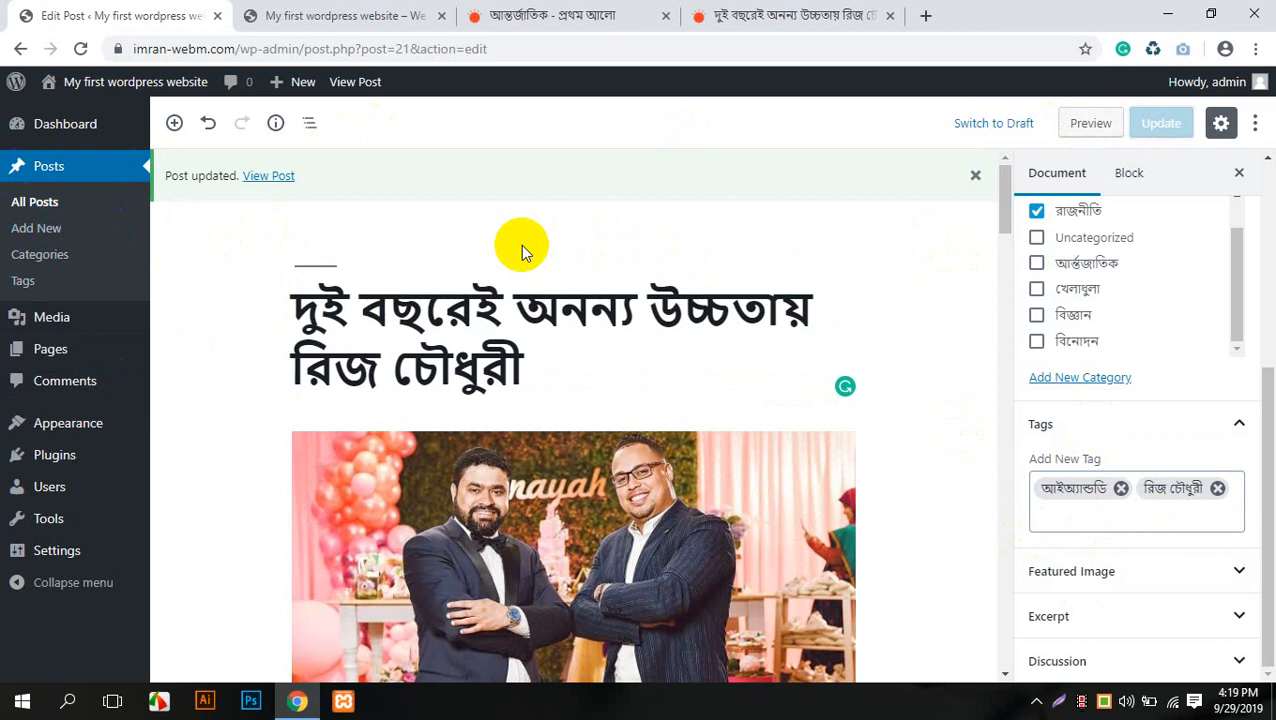
- Copy the words অনন্য উচ্চতায় from the first line of the post title and add them as a tag
{"action": "left_click_drag", "start_coordinate": [527, 370], "coordinate": [194, 313]}
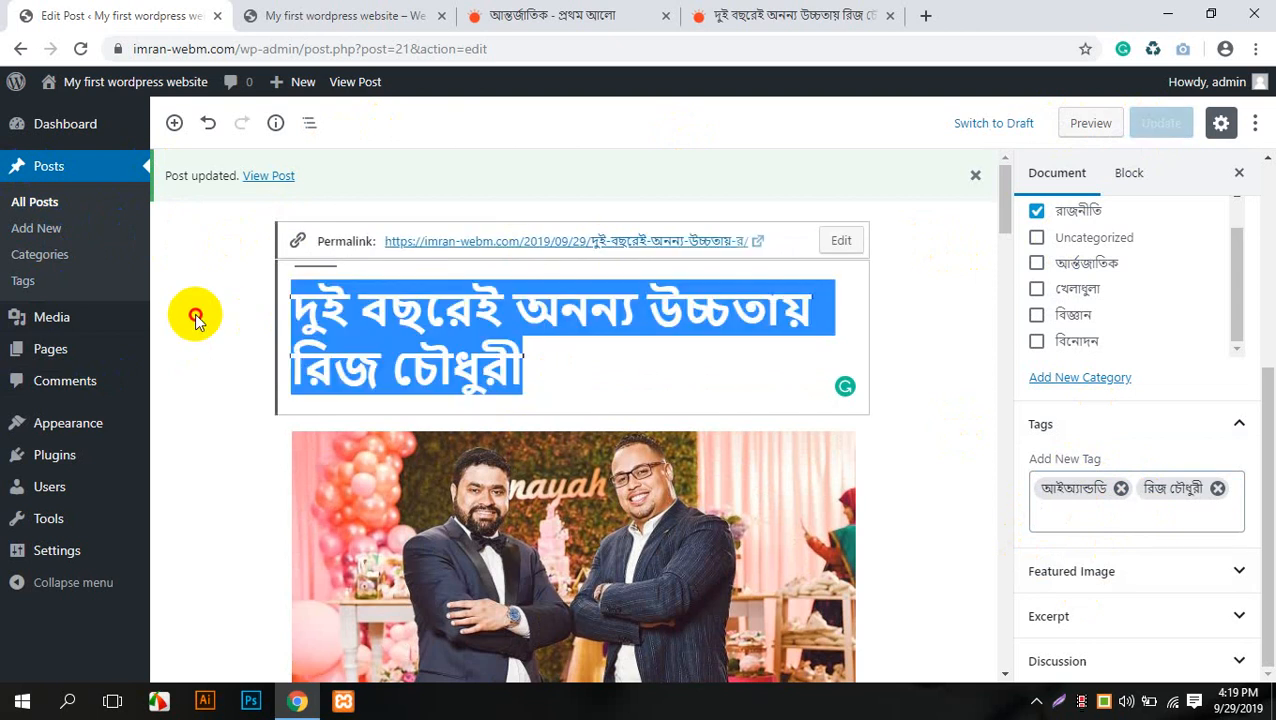
{"action": "left_click", "coordinate": [772, 343]}
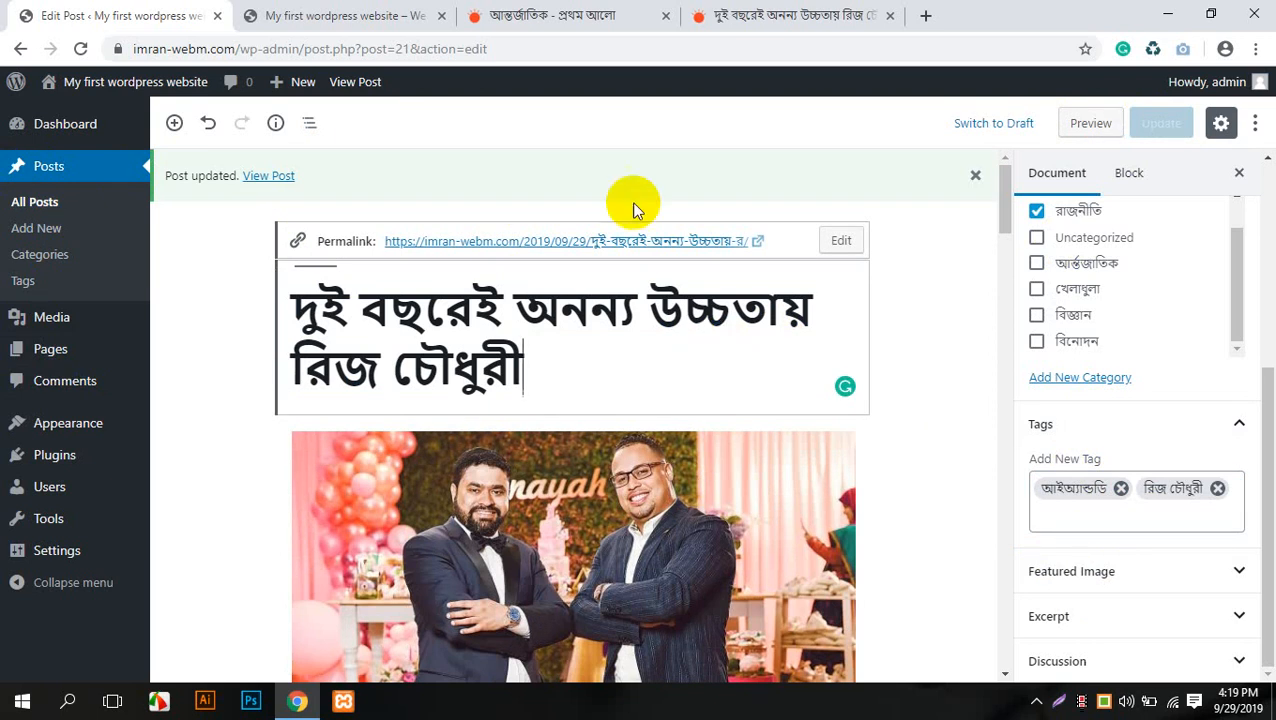
{"action": "left_click_drag", "start_coordinate": [529, 292], "coordinate": [755, 305]}
{"action": "key", "text": "ctrl+c"}
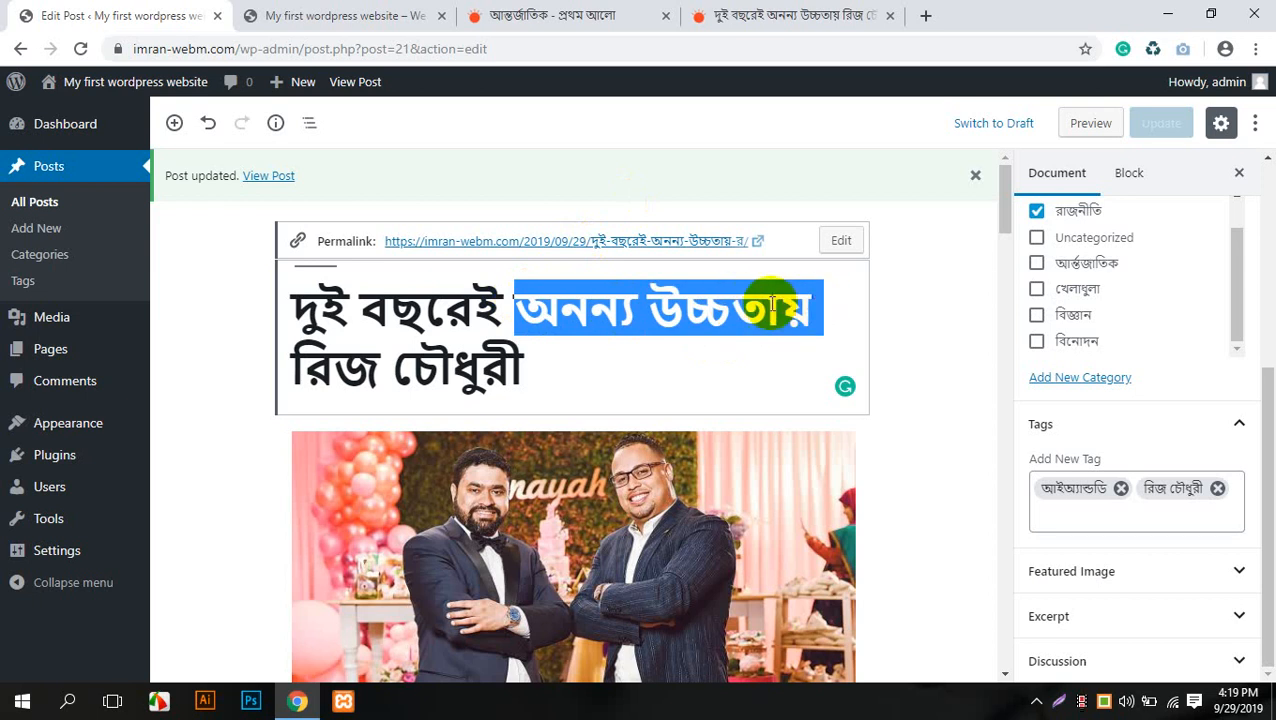
{"action": "left_click", "coordinate": [1148, 520]}
{"action": "key", "text": "ctrl+v"}
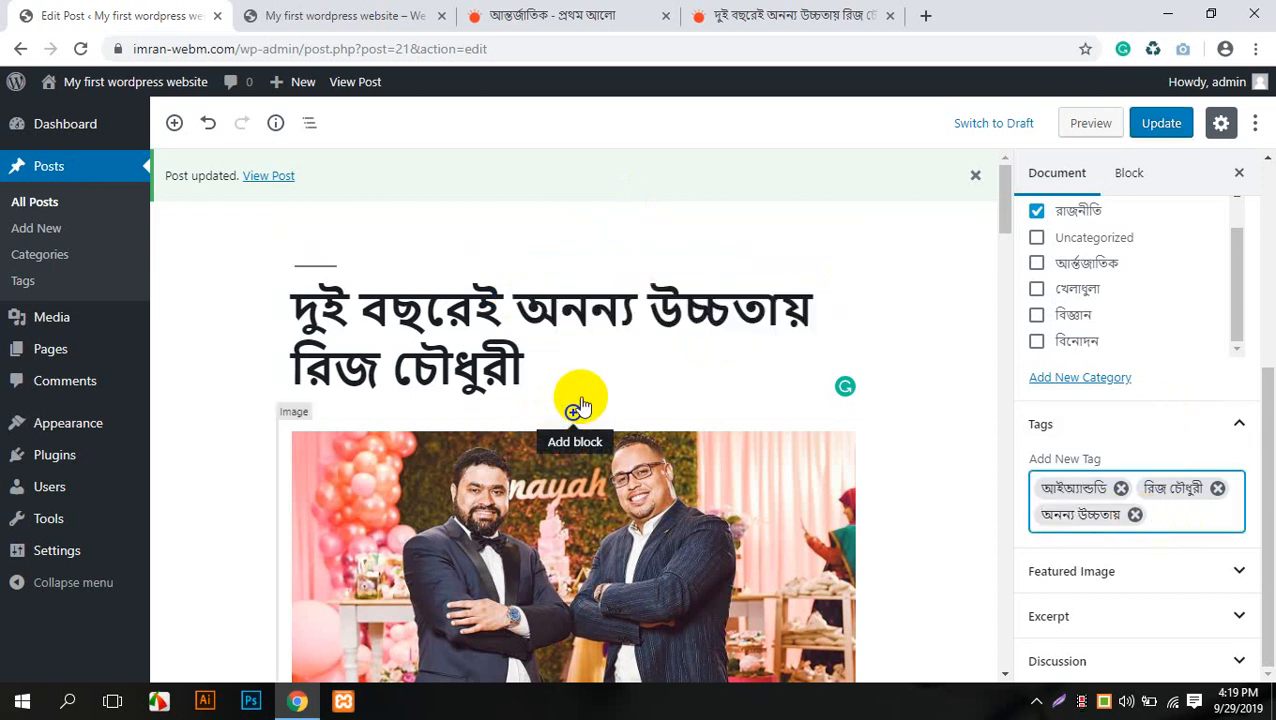
- Copy the complete two-line post title and add it as another tag of the post
{"action": "left_click_drag", "start_coordinate": [535, 364], "coordinate": [148, 319]}
{"action": "key", "text": "ctrl+c"}
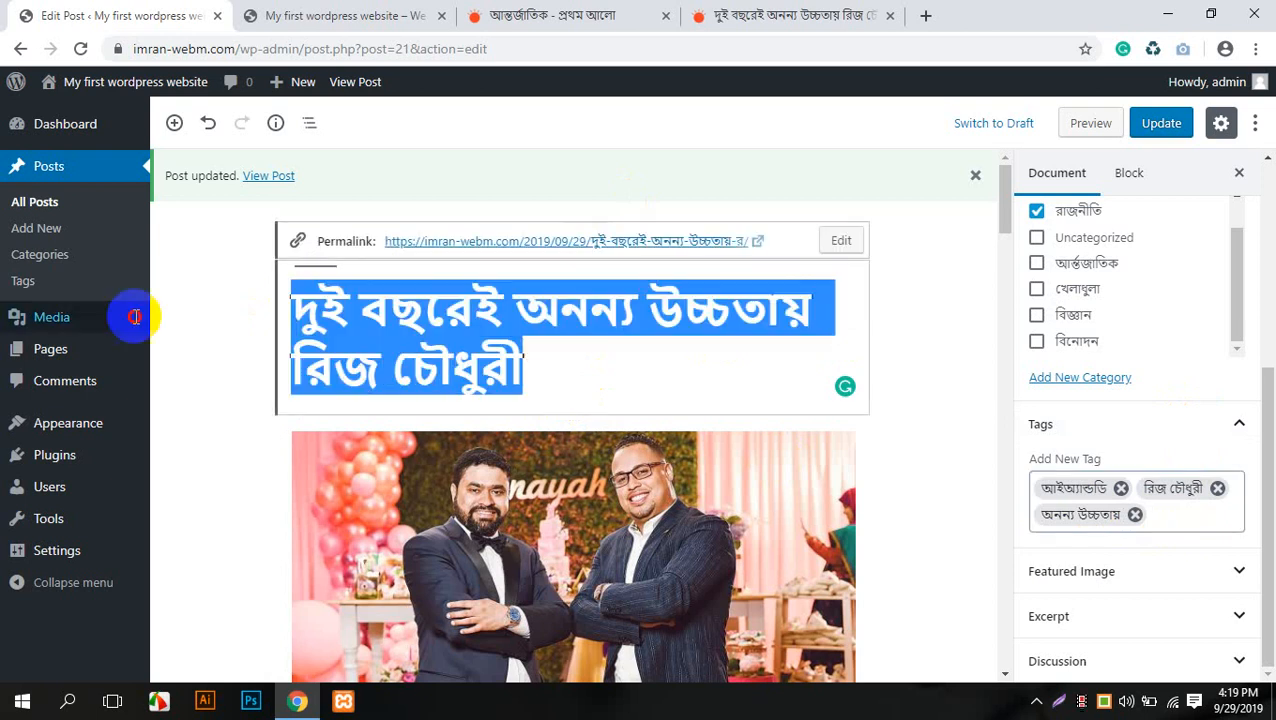
{"action": "left_click", "coordinate": [1180, 532]}
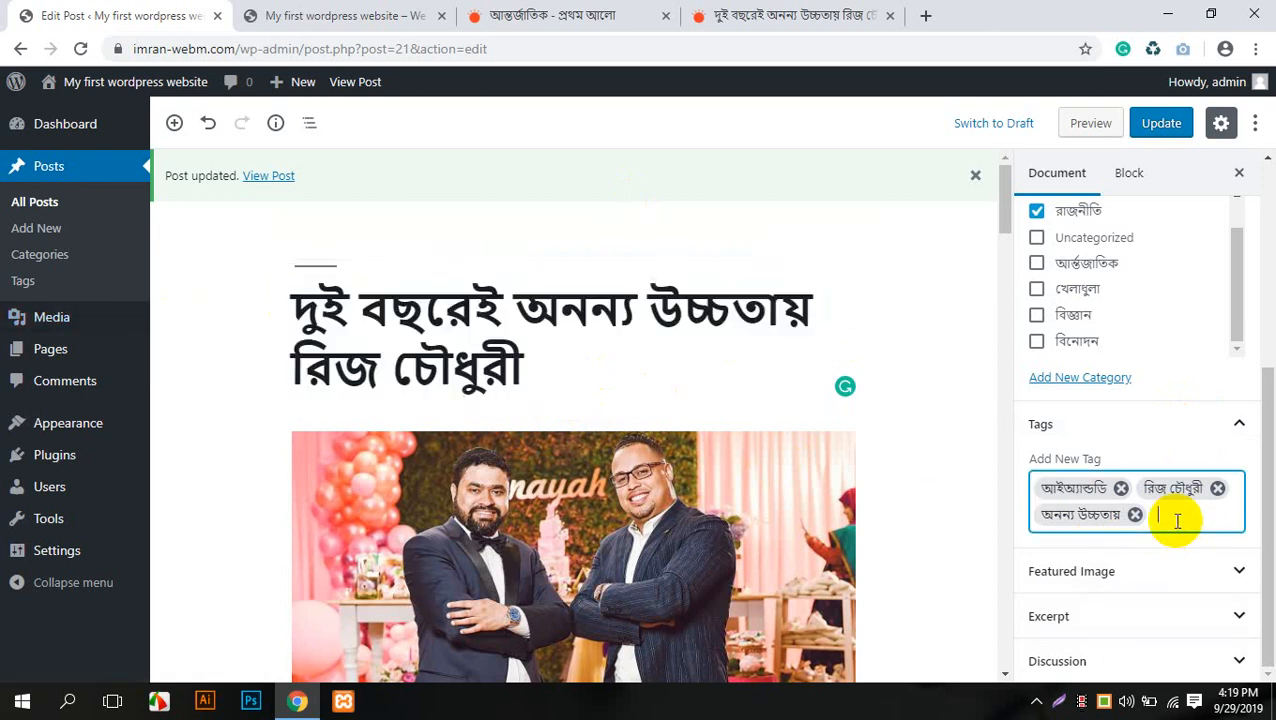
{"action": "key", "text": "ctrl+v"}
{"action": "key", "text": "Return"}
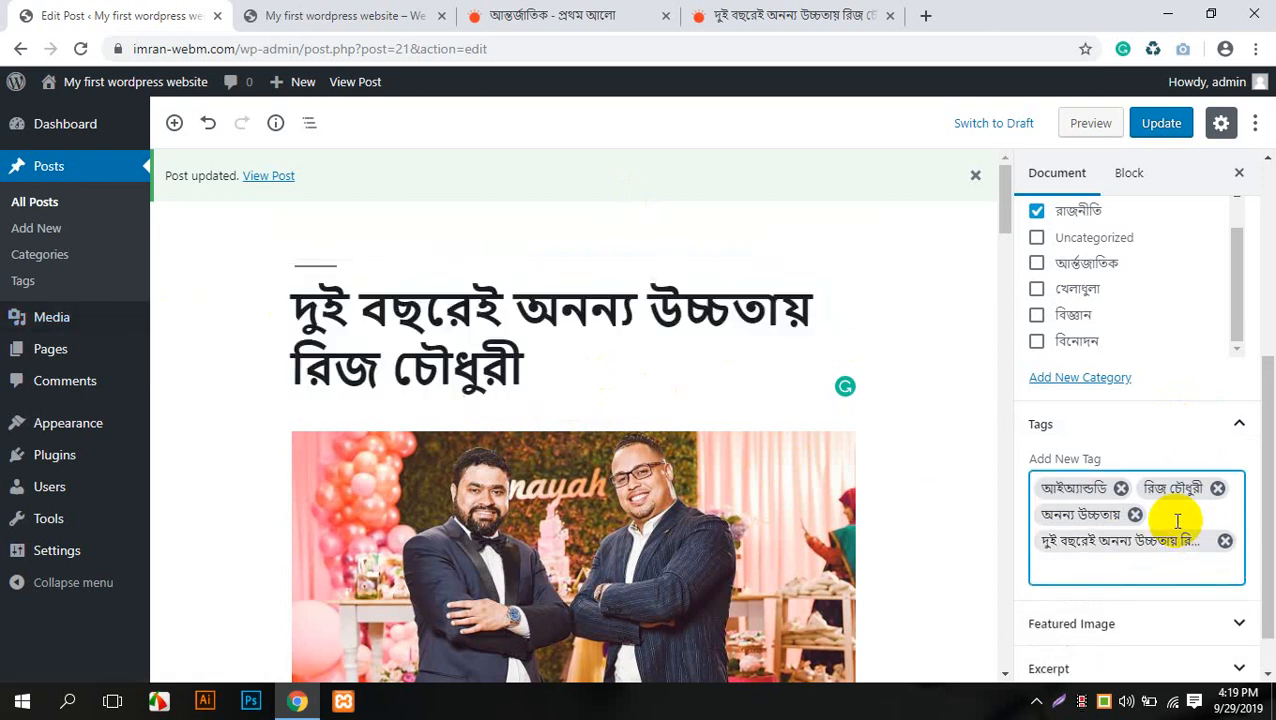